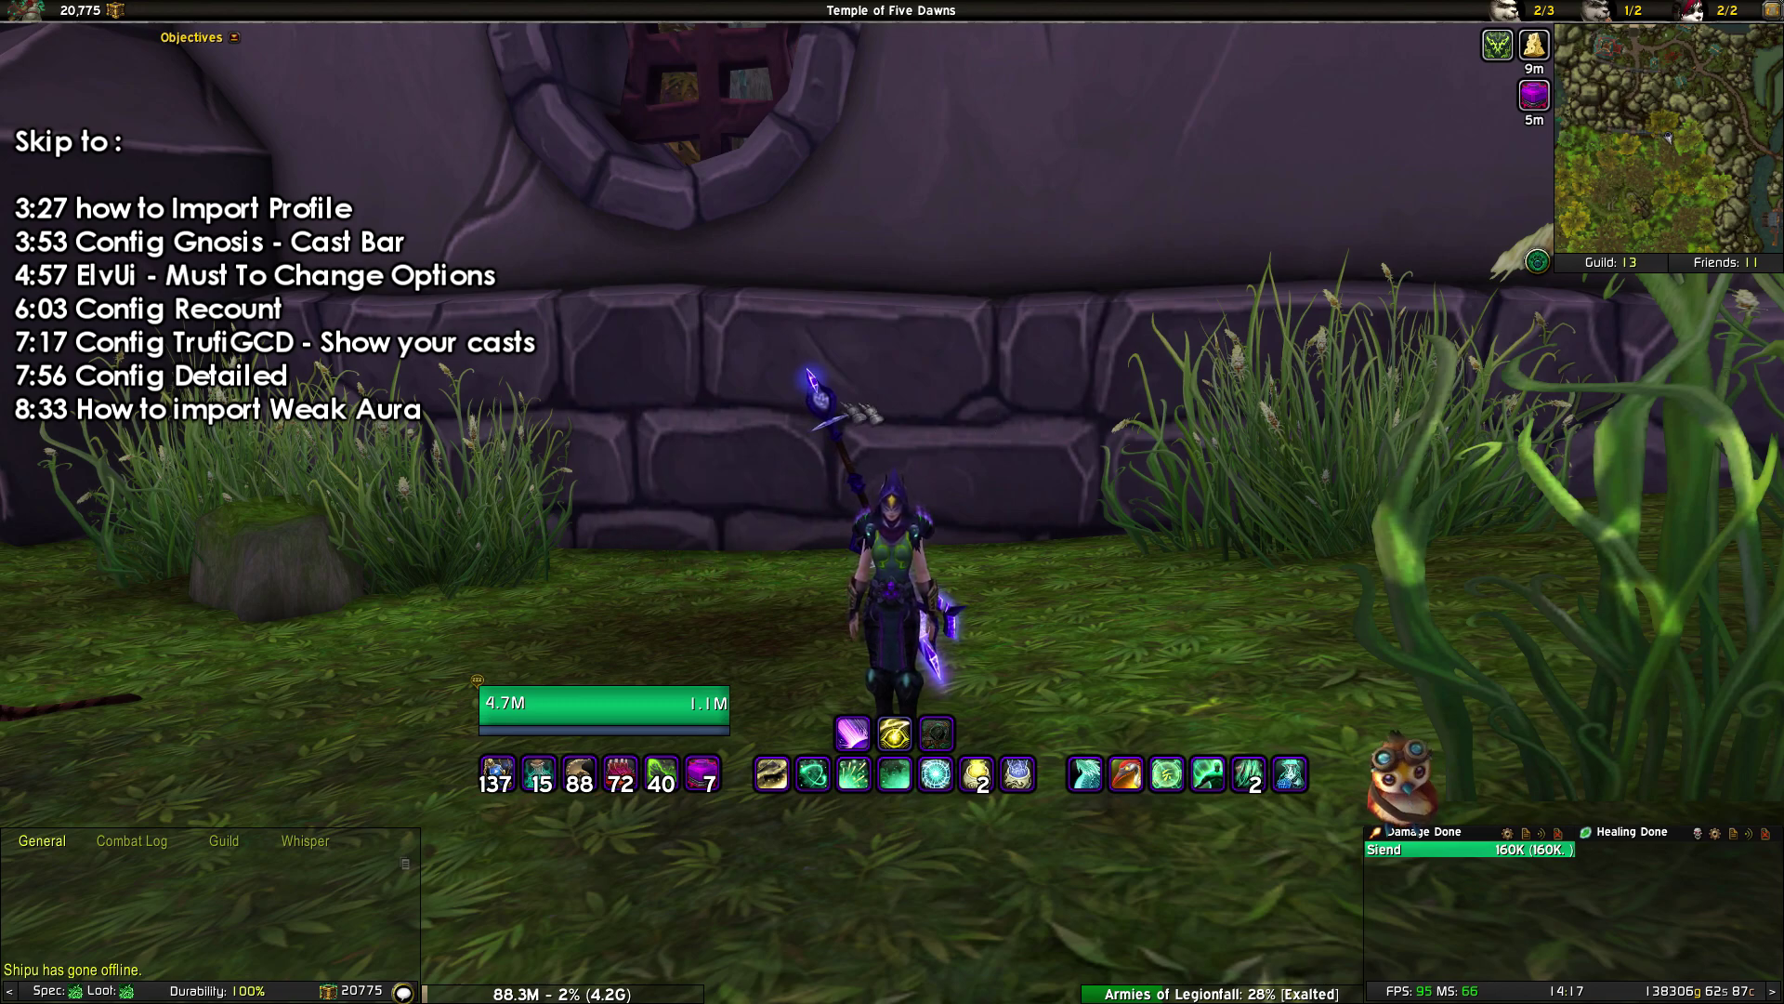
# - Reveal the hidden bars along the bottom-left and bottom edges and rotate the camera around the character
pyautogui.moveTo(51, 751)
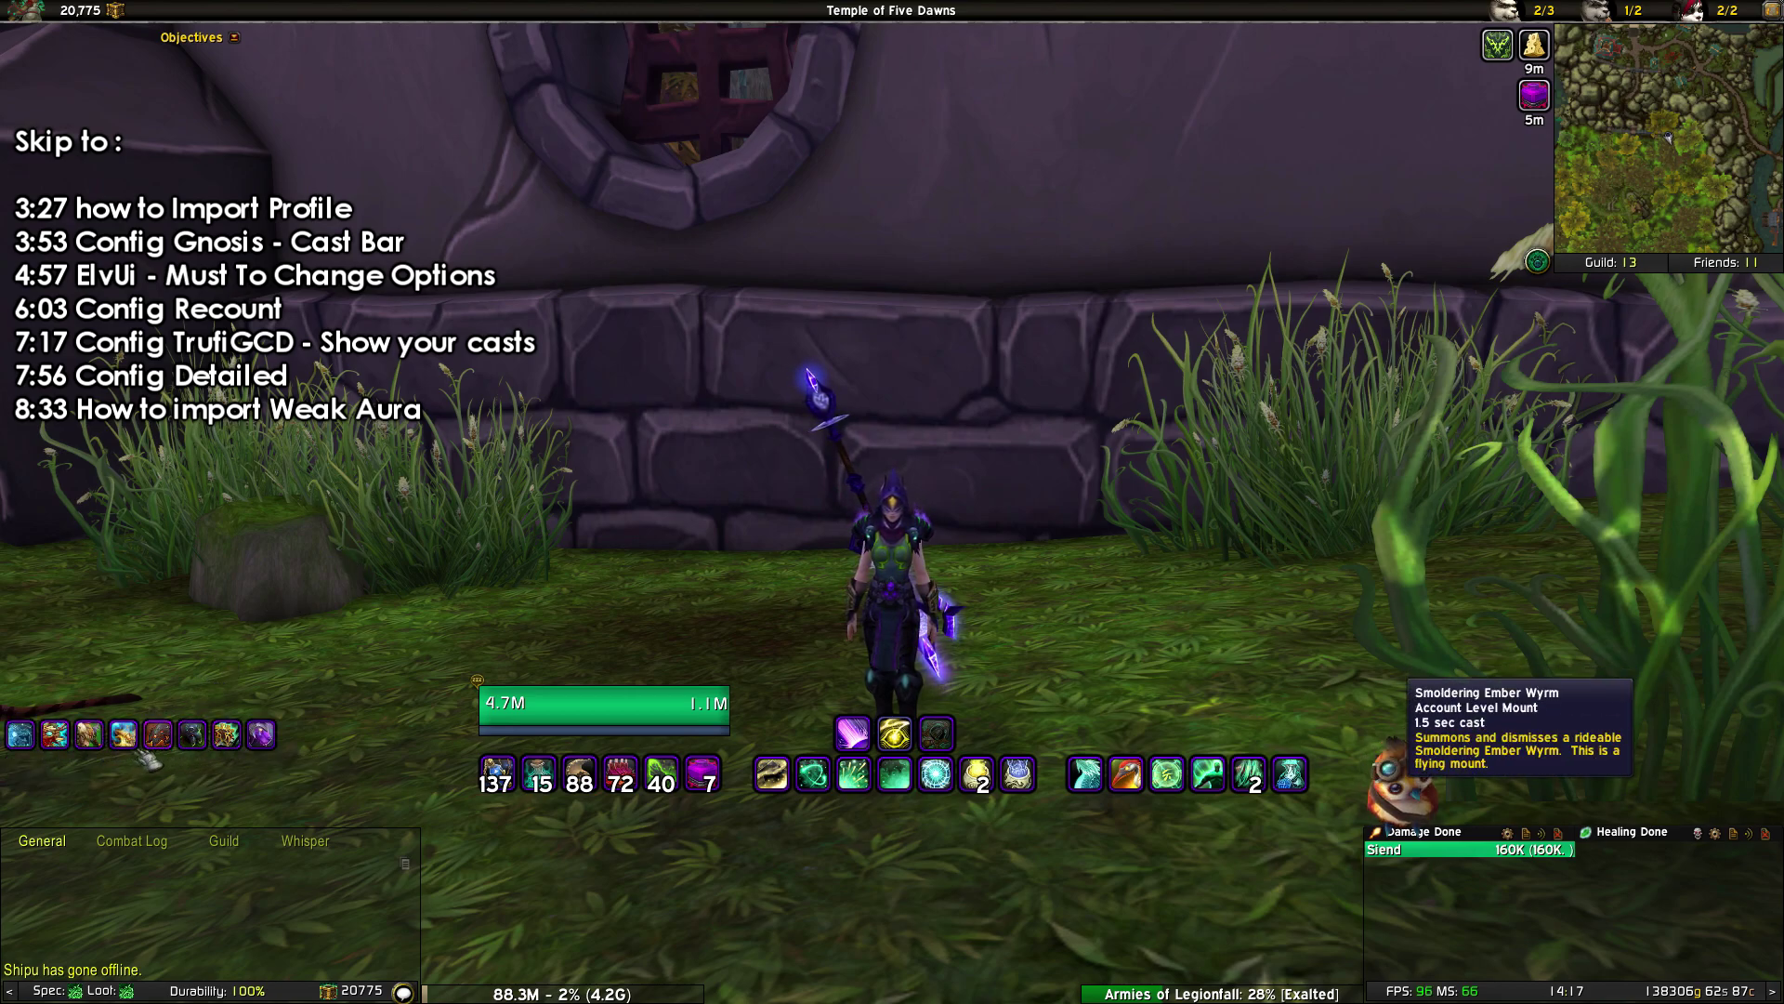
pyautogui.moveTo(93, 773)
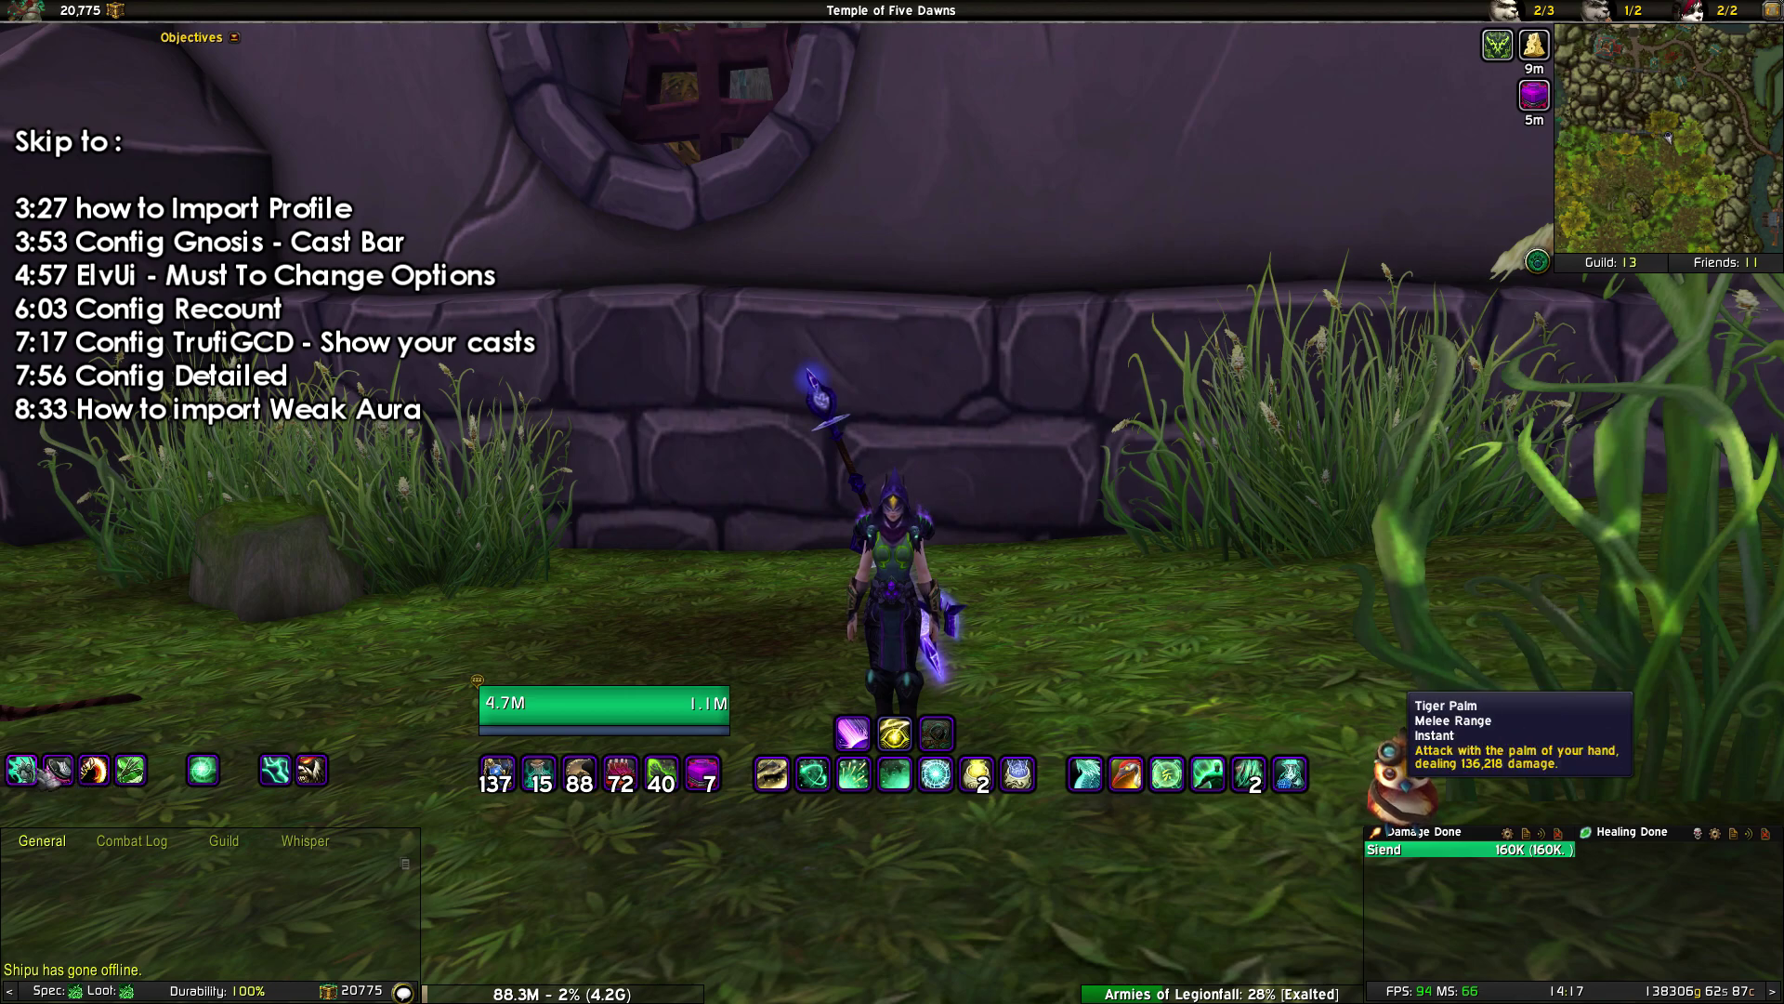
pyautogui.moveTo(58, 807)
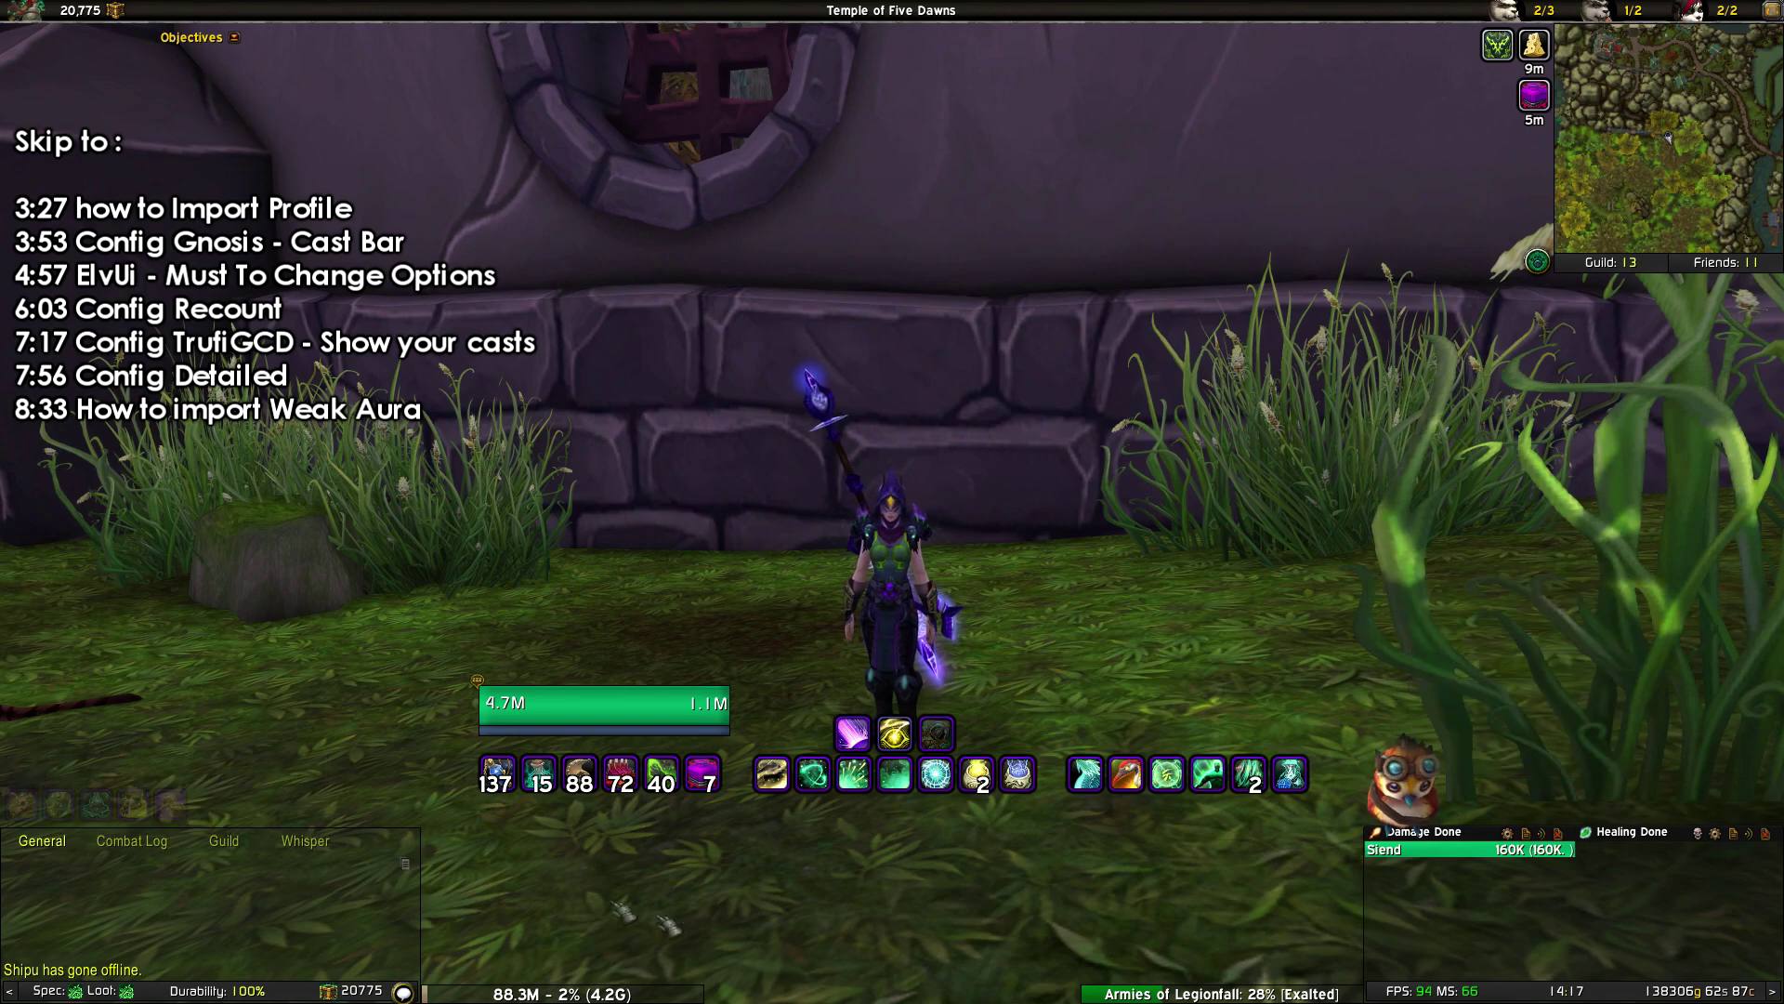
pyautogui.moveTo(774, 993)
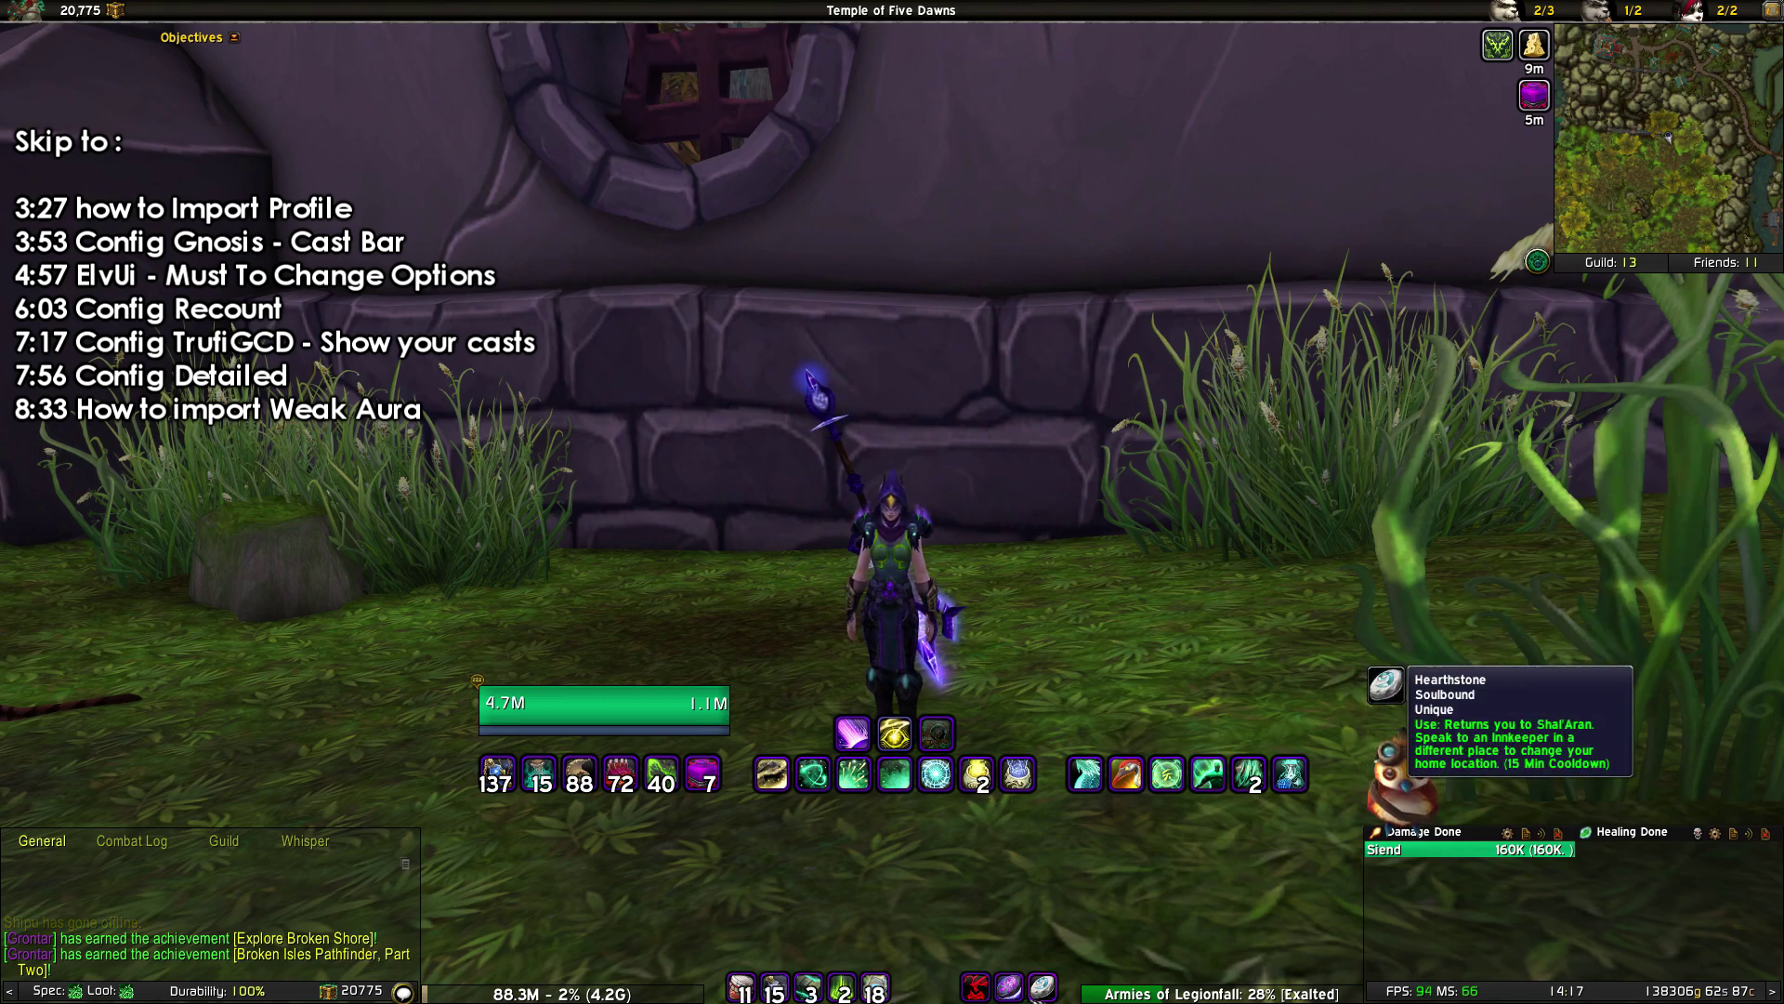
pyautogui.moveTo(1218, 456); pyautogui.dragTo(1247, 462)
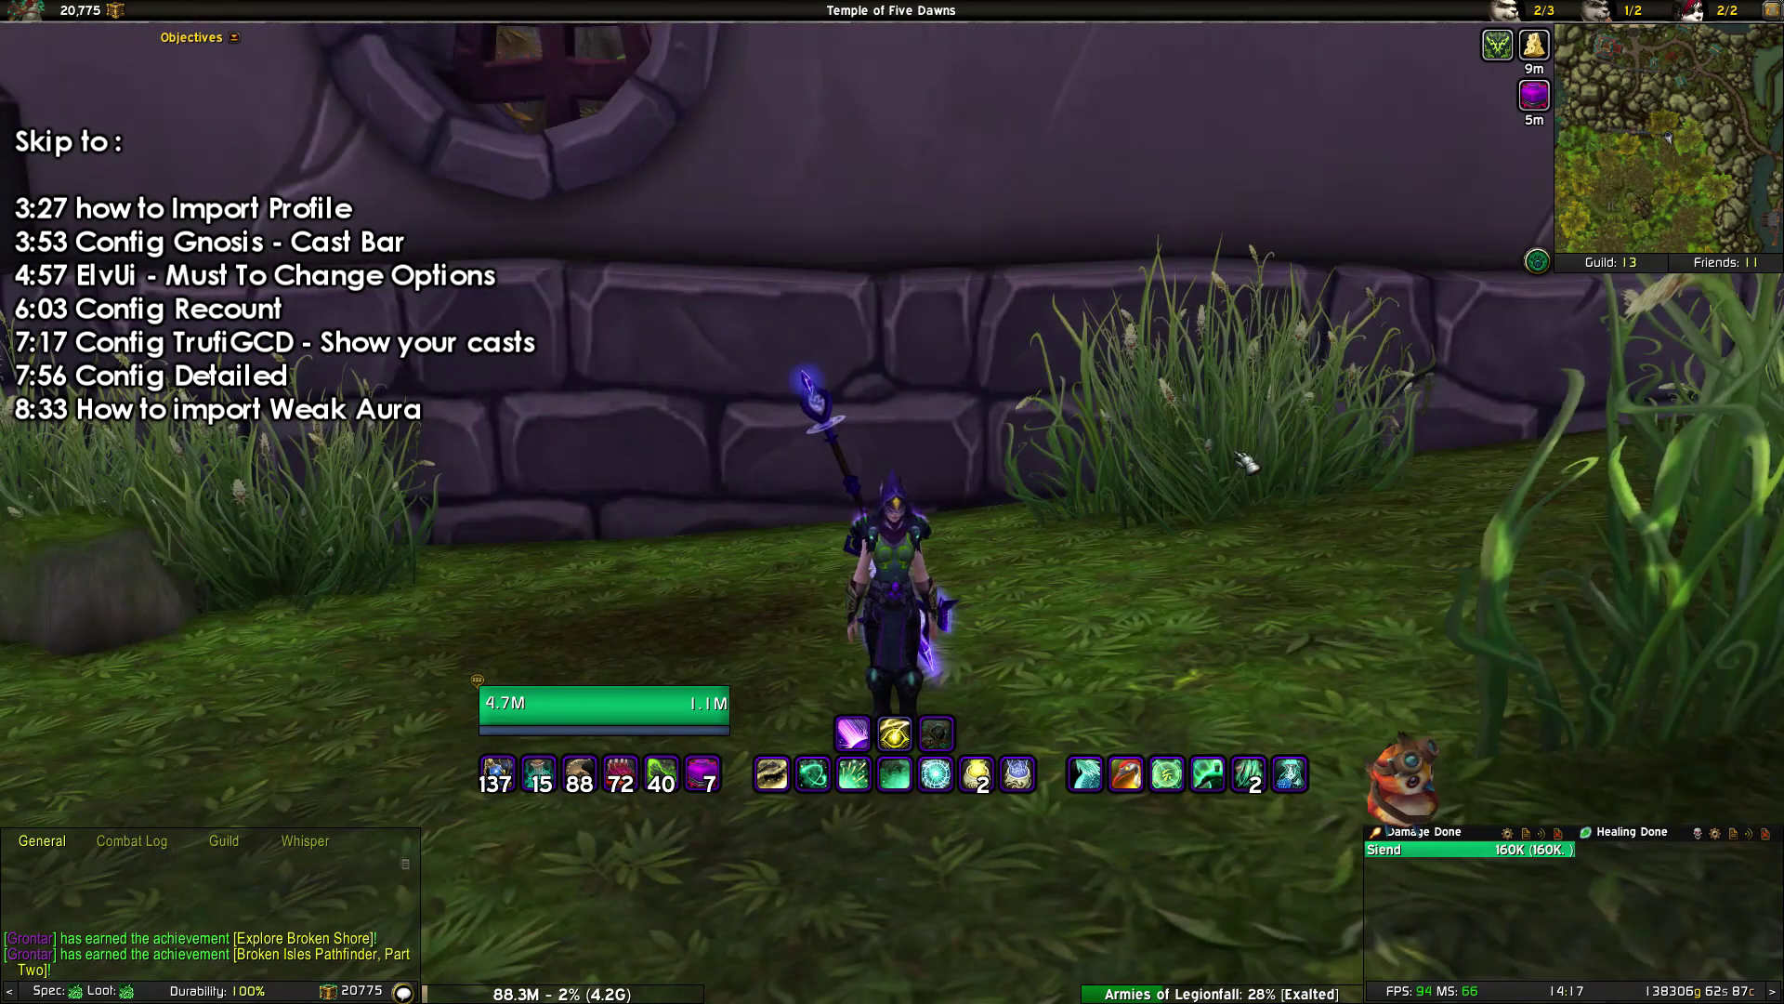
# - Target your own character, then heal the raid by alternating Vivify, Soothing Mist and Enveloping Mist
pyautogui.click(720, 693)
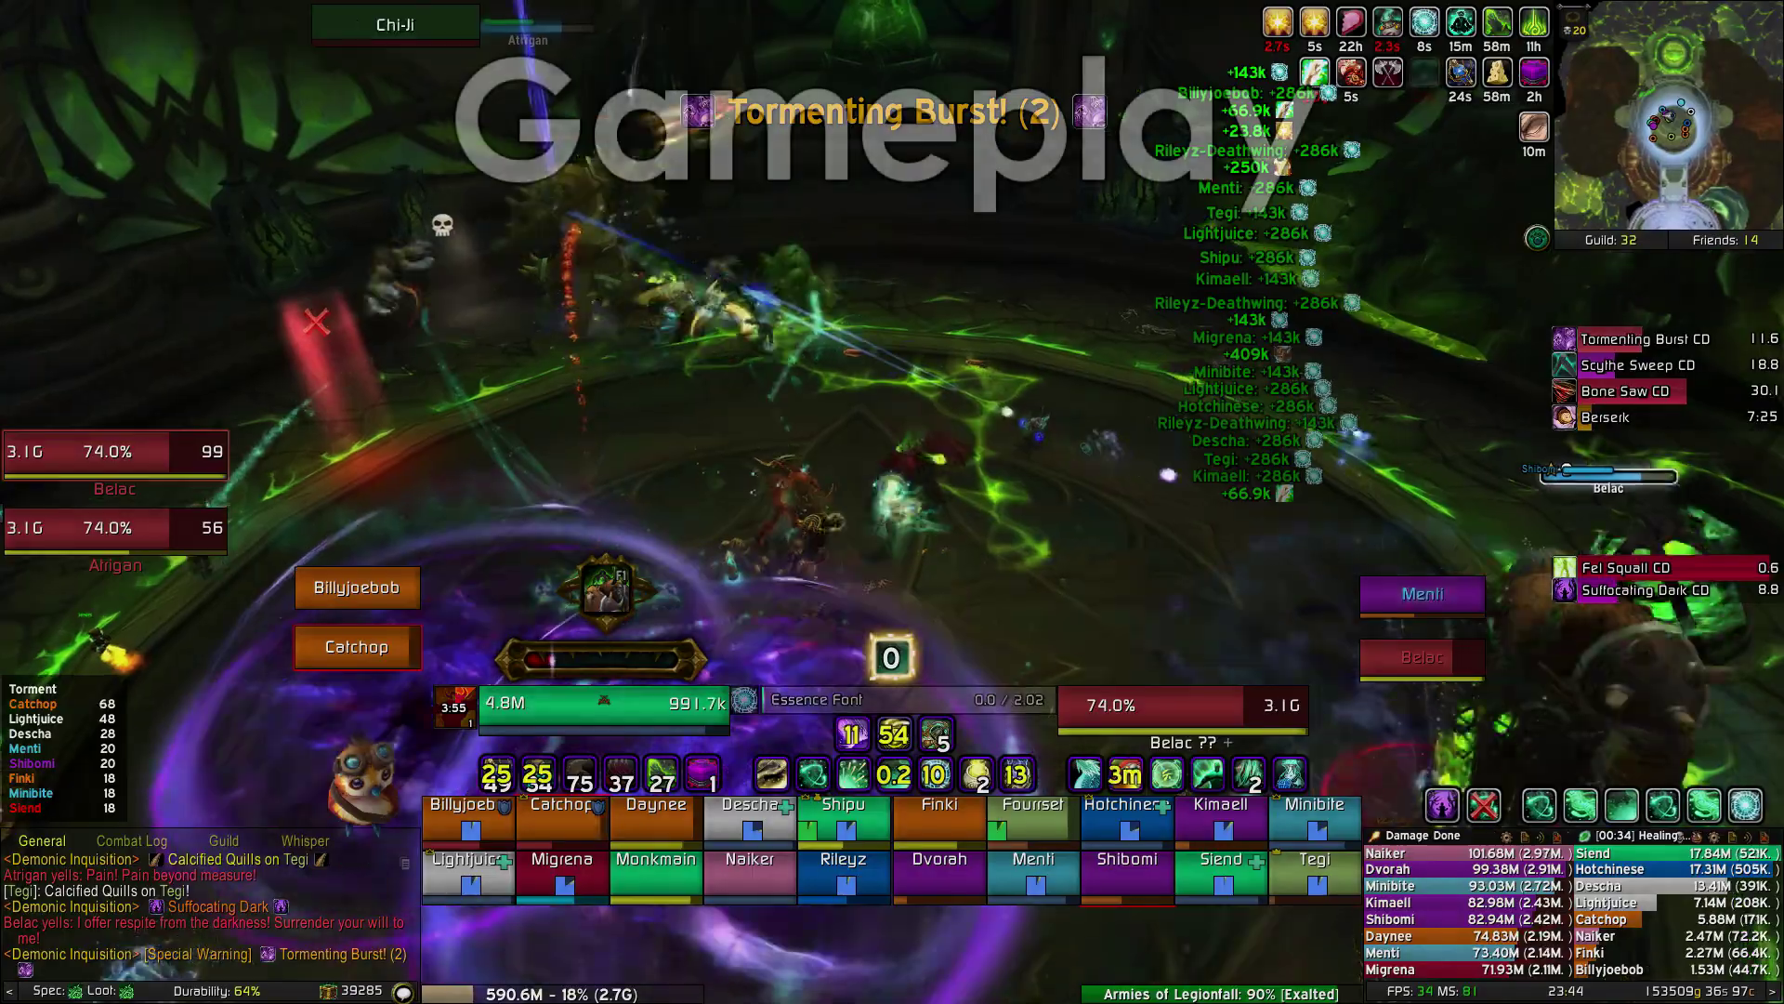
pyautogui.press('3')
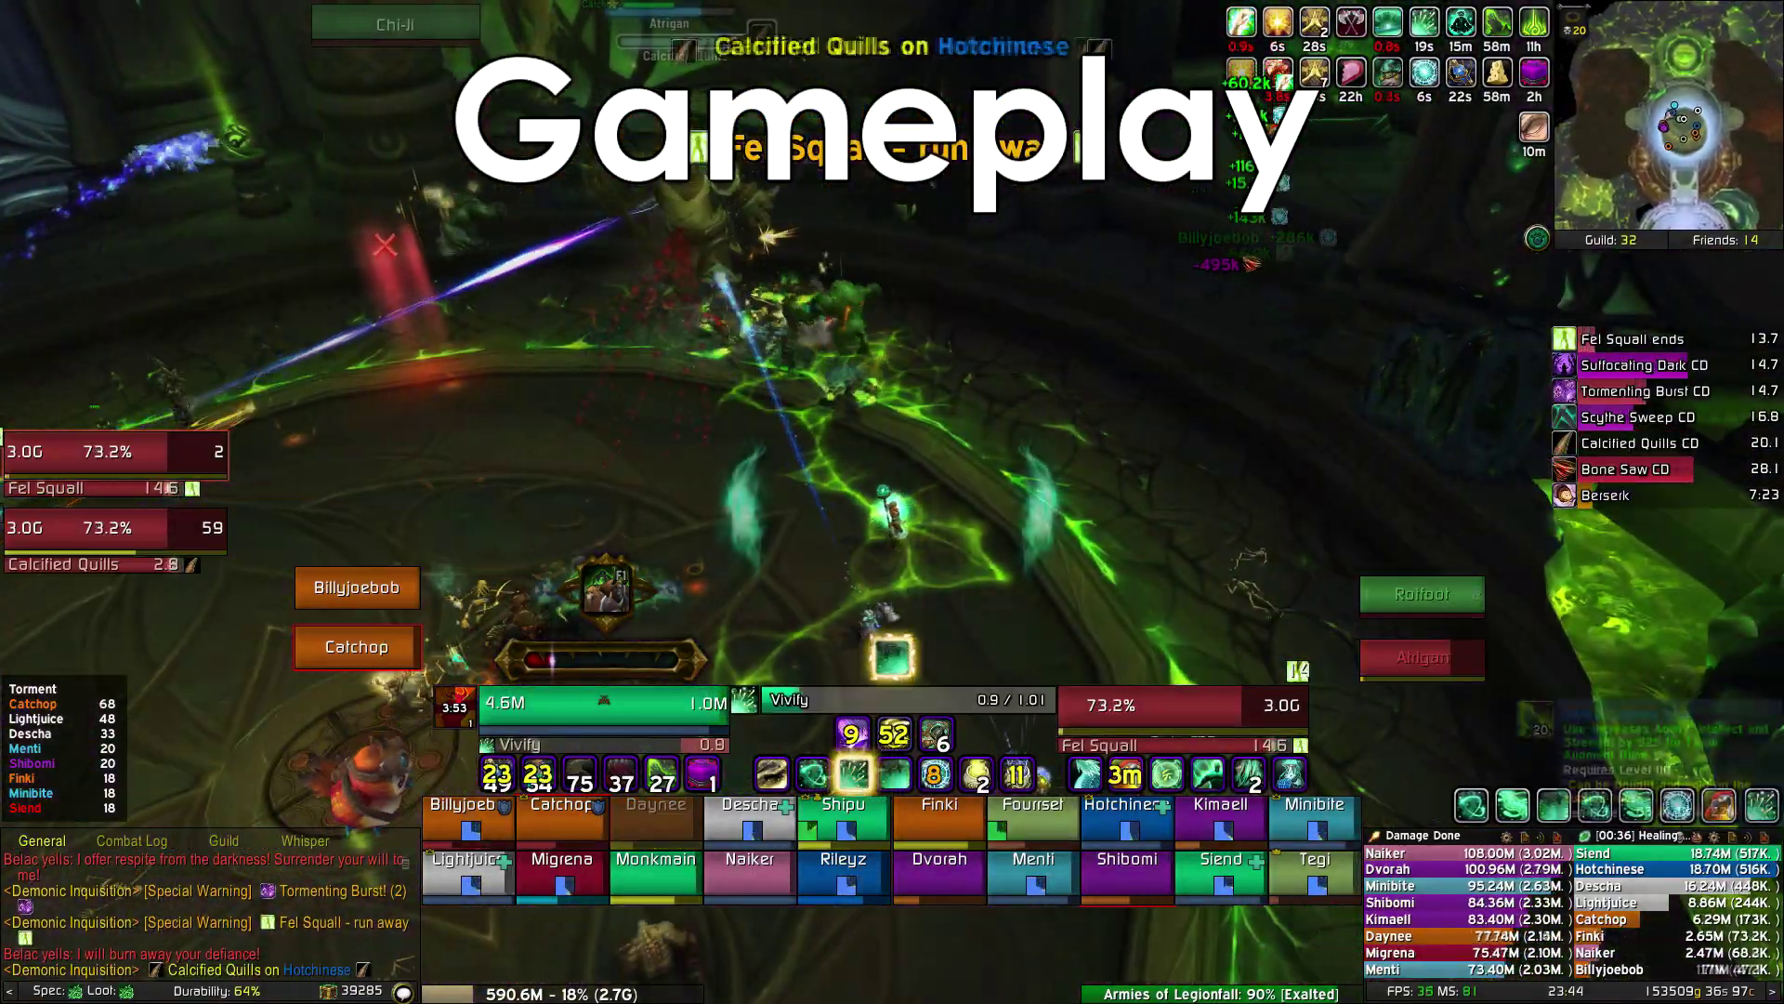
pyautogui.press('1')
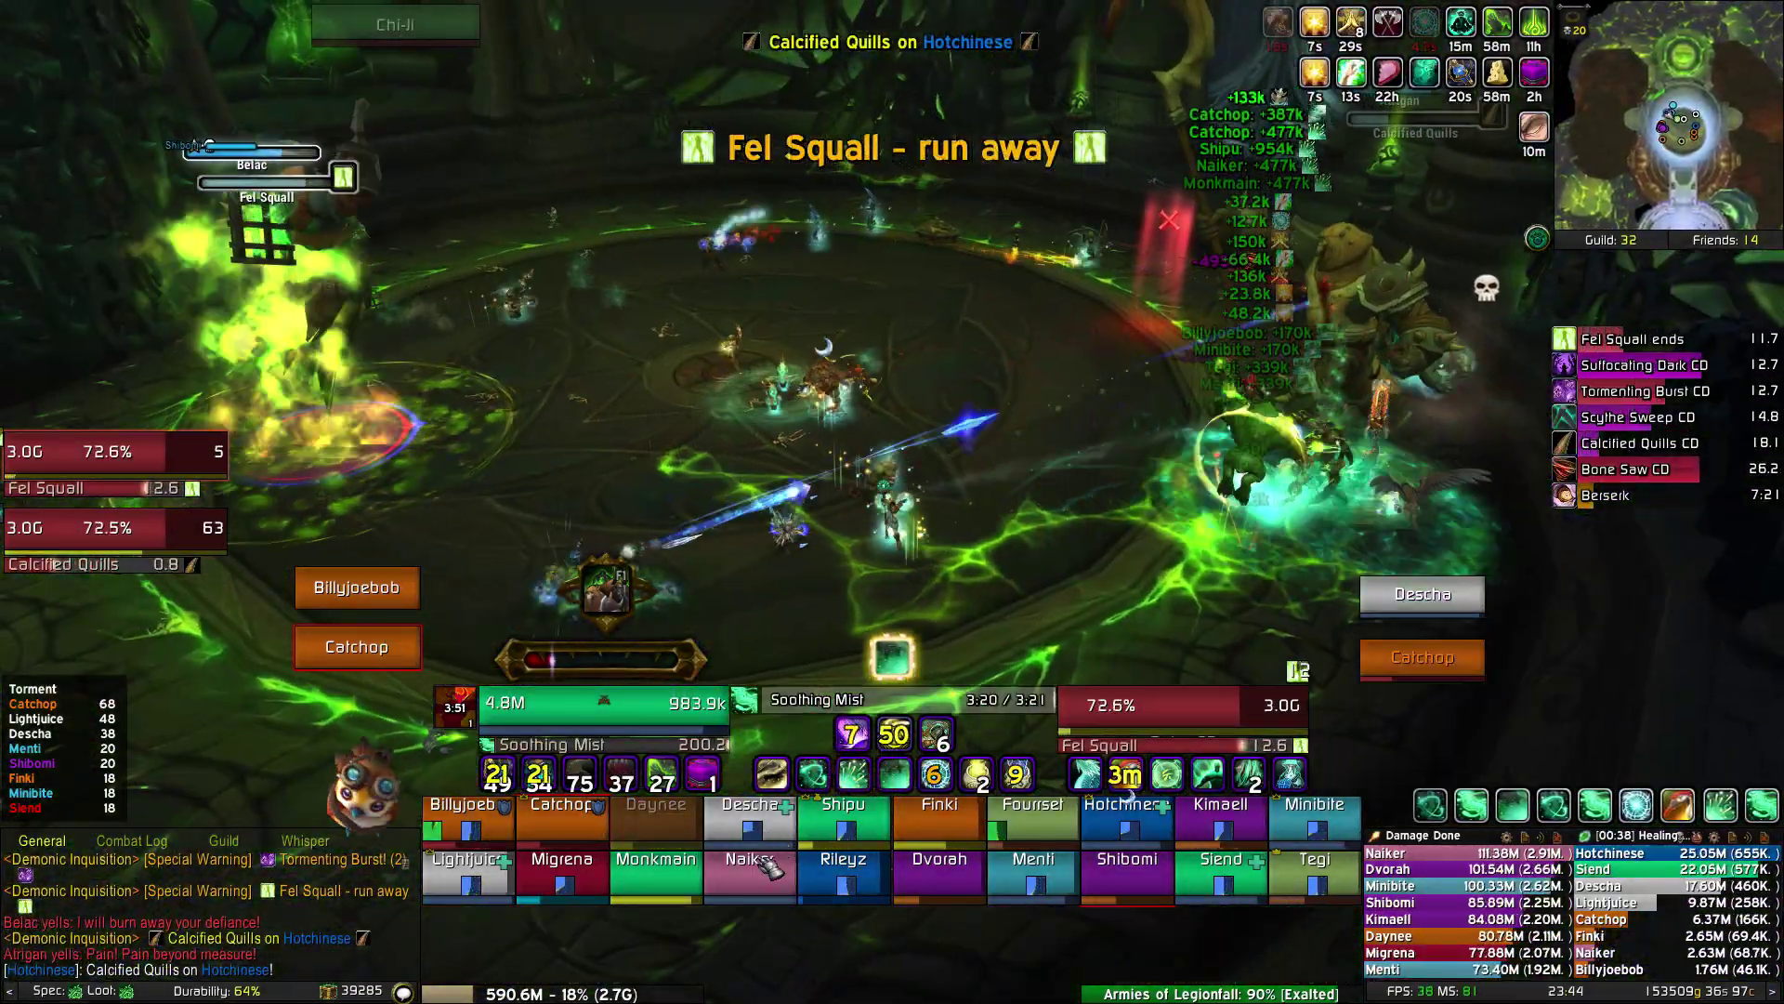
pyautogui.press('3')
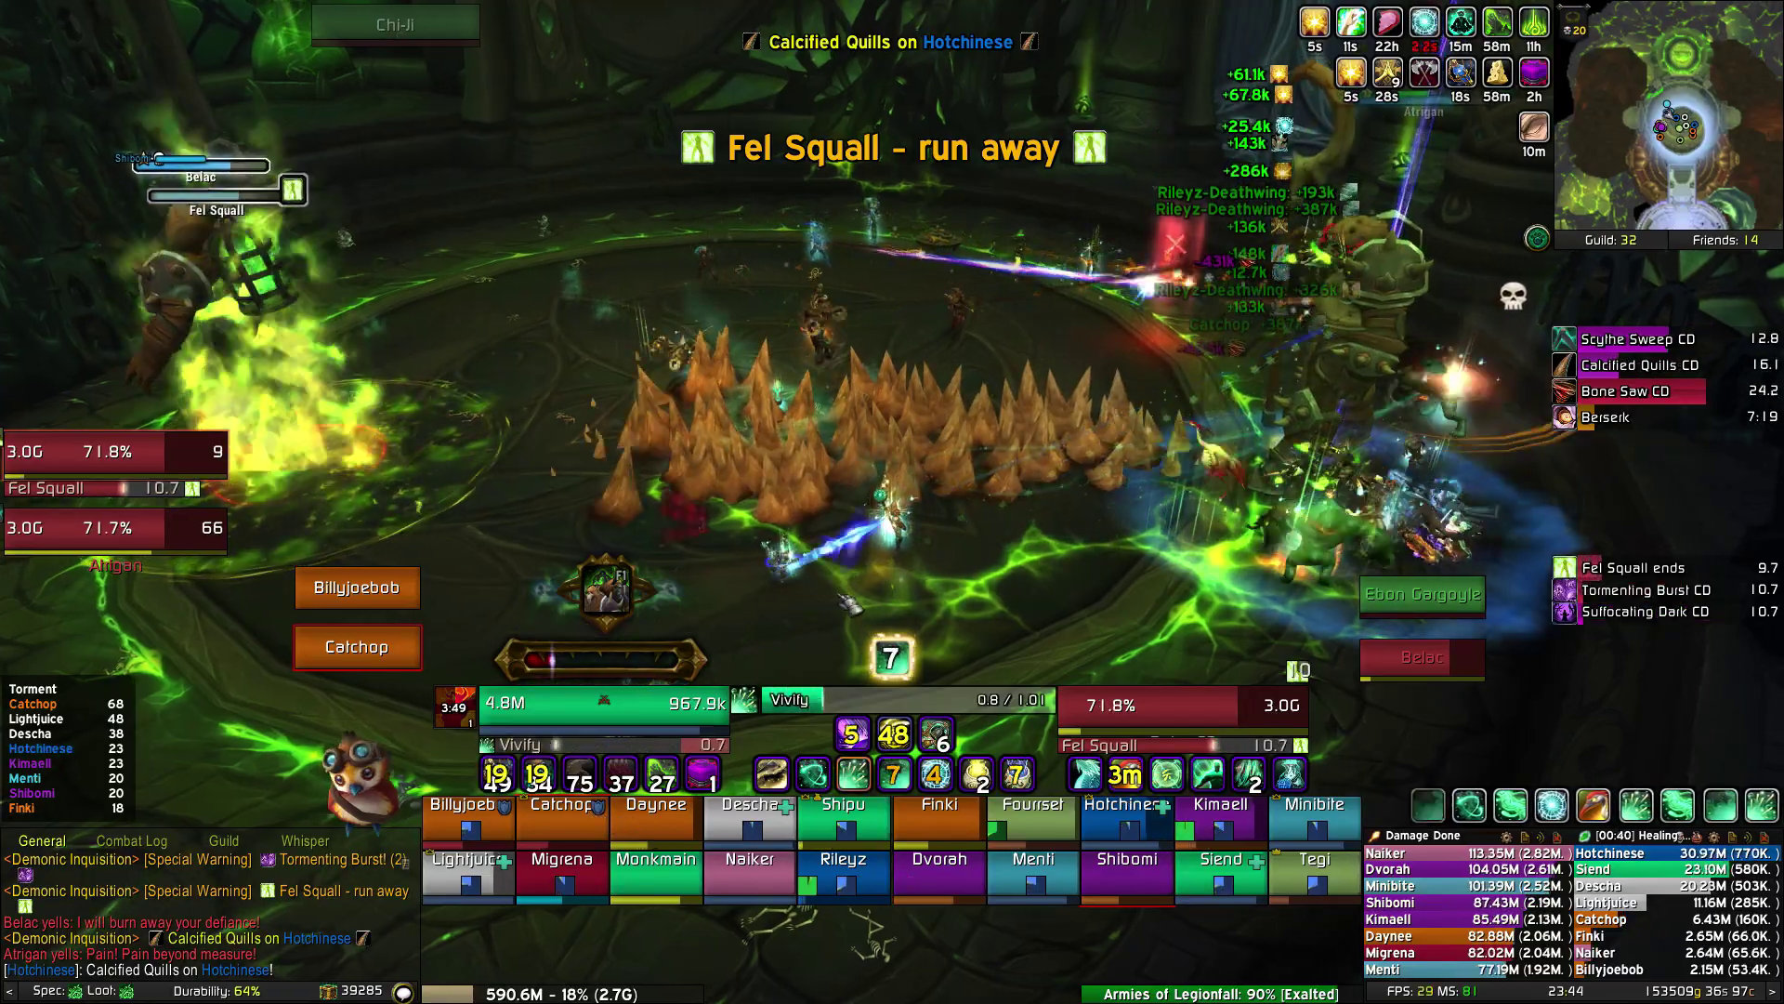
pyautogui.press('1')
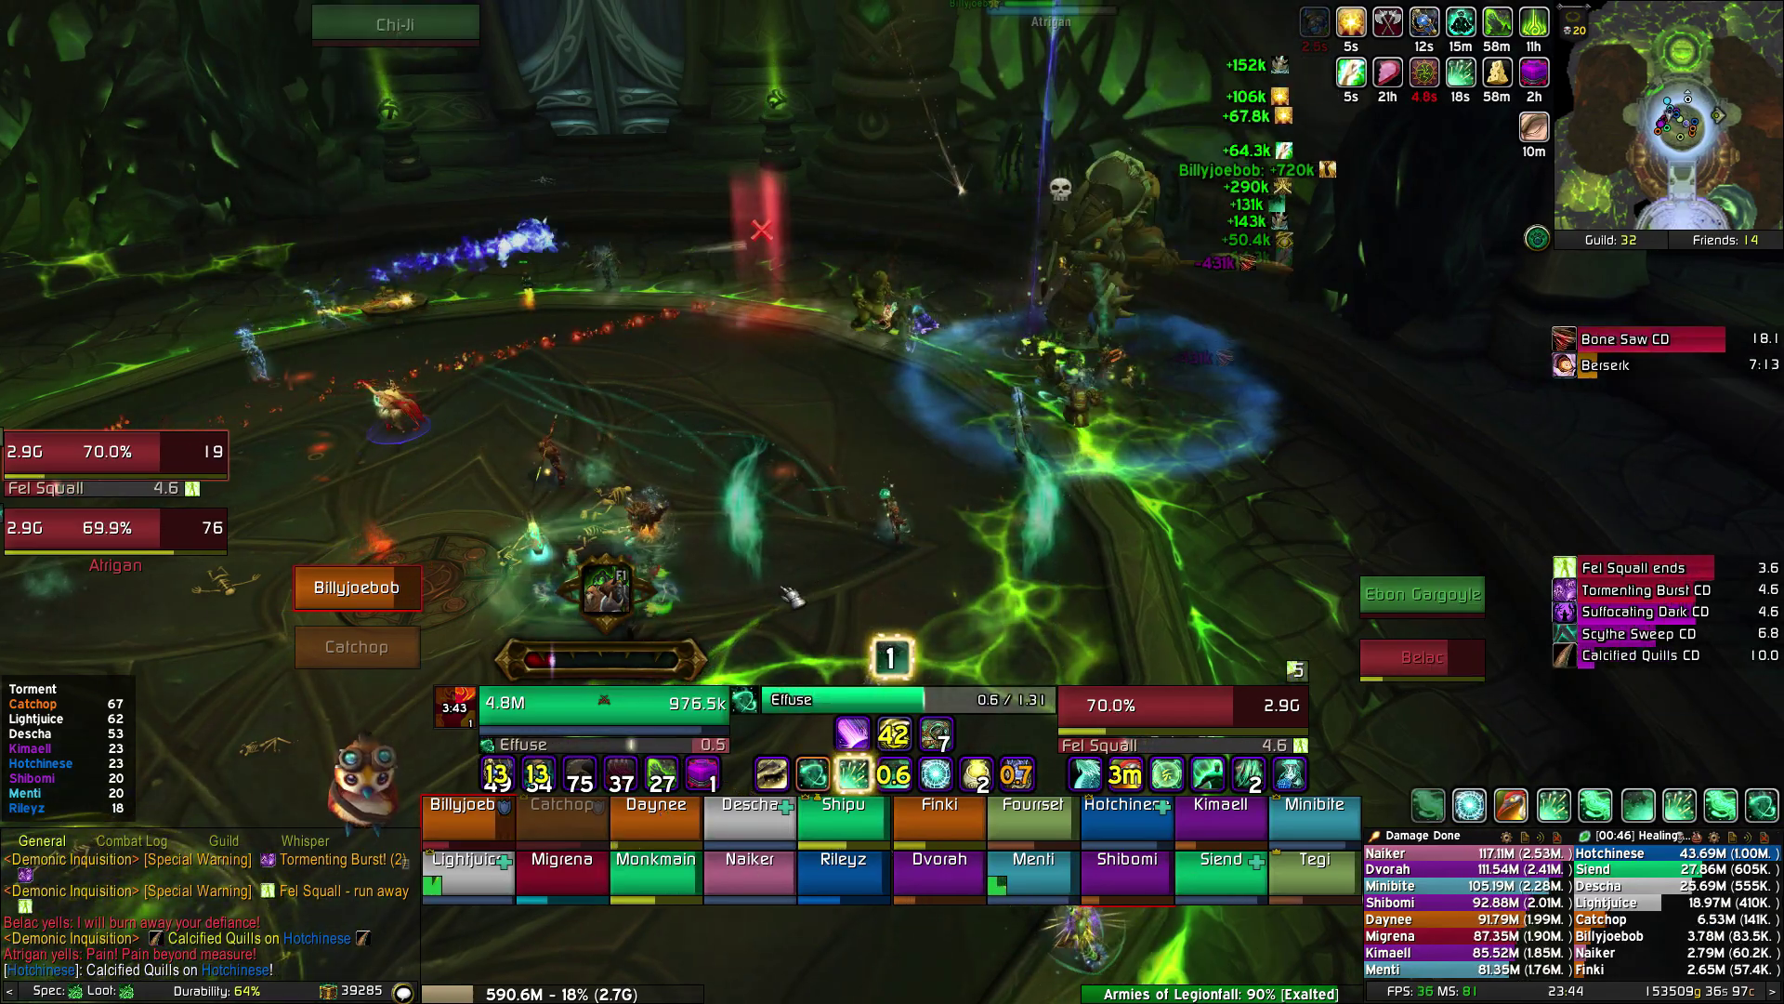
pyautogui.press('1')
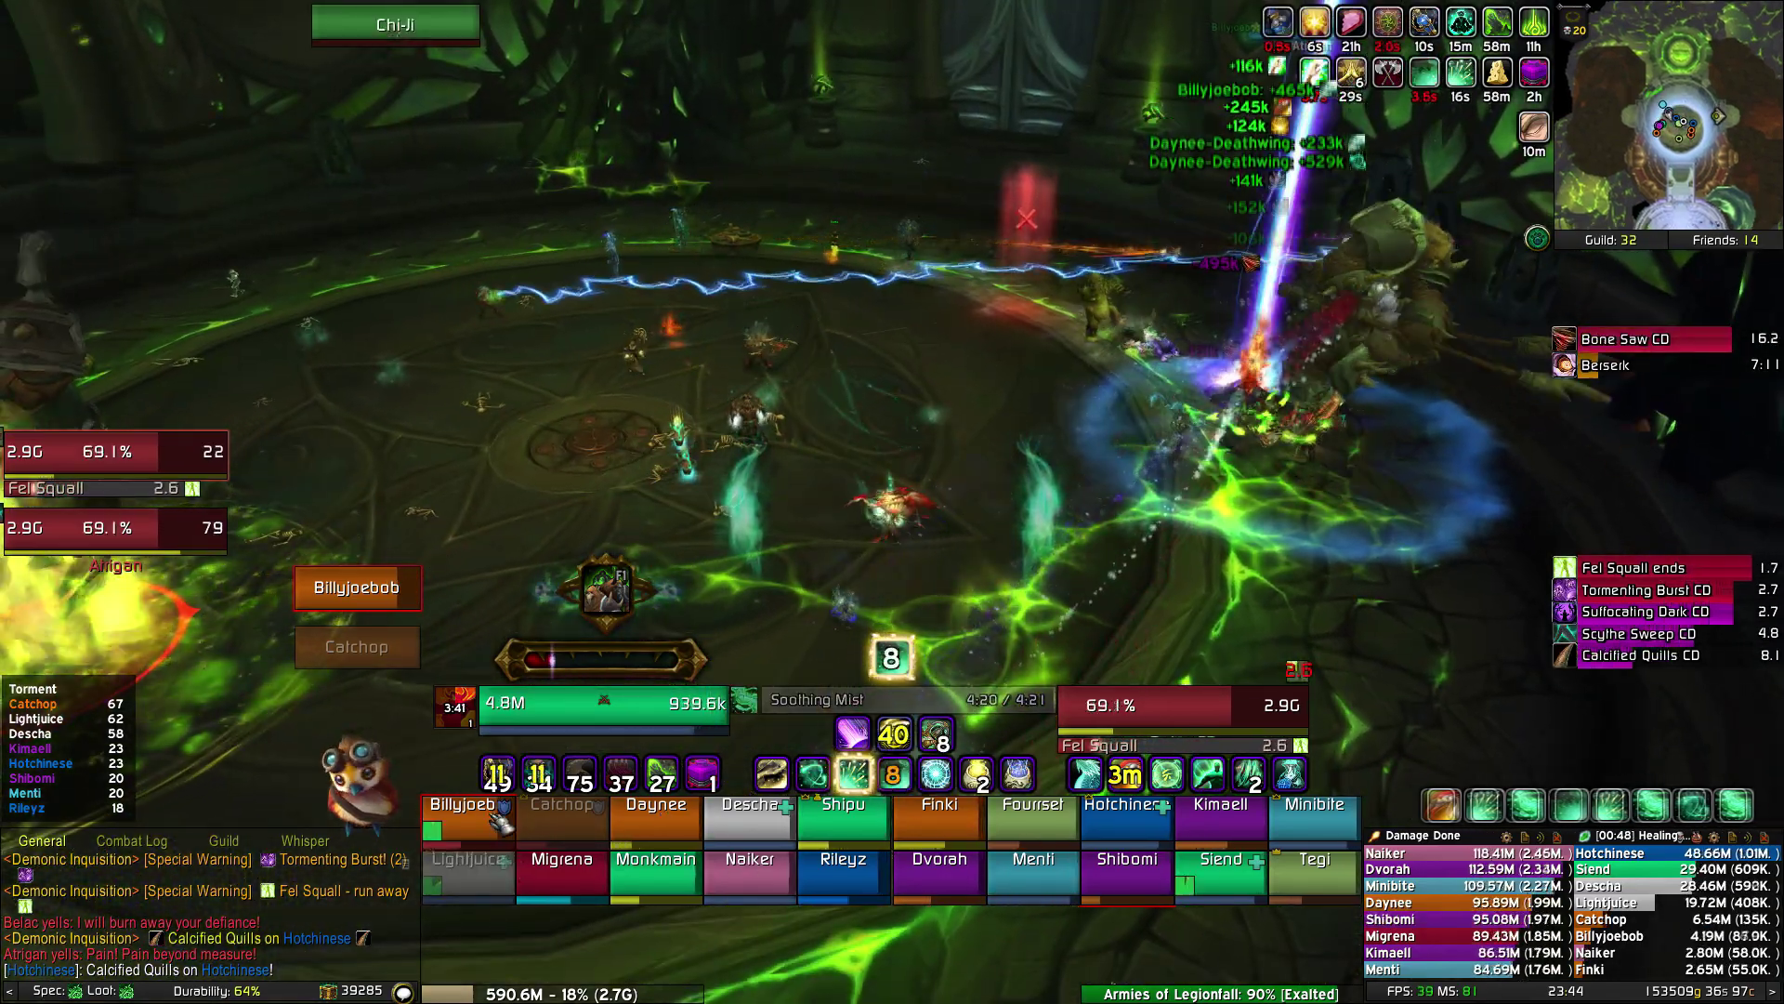
pyautogui.press('2')
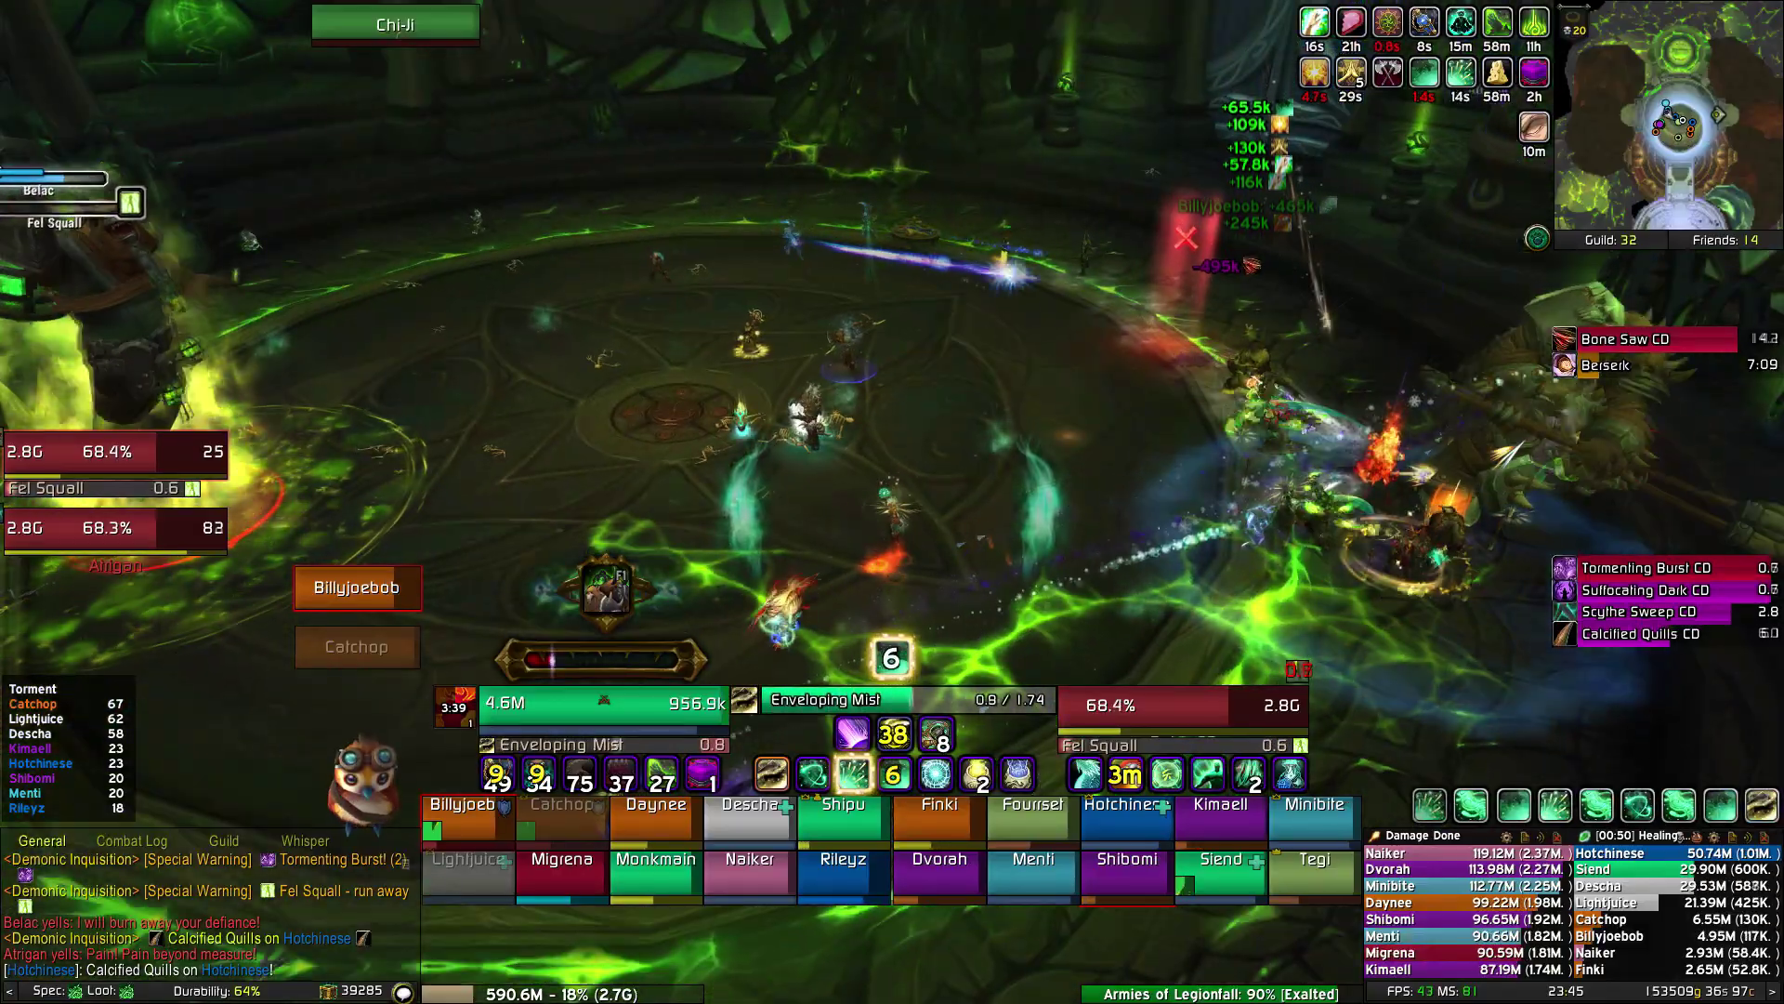
pyautogui.press('1')
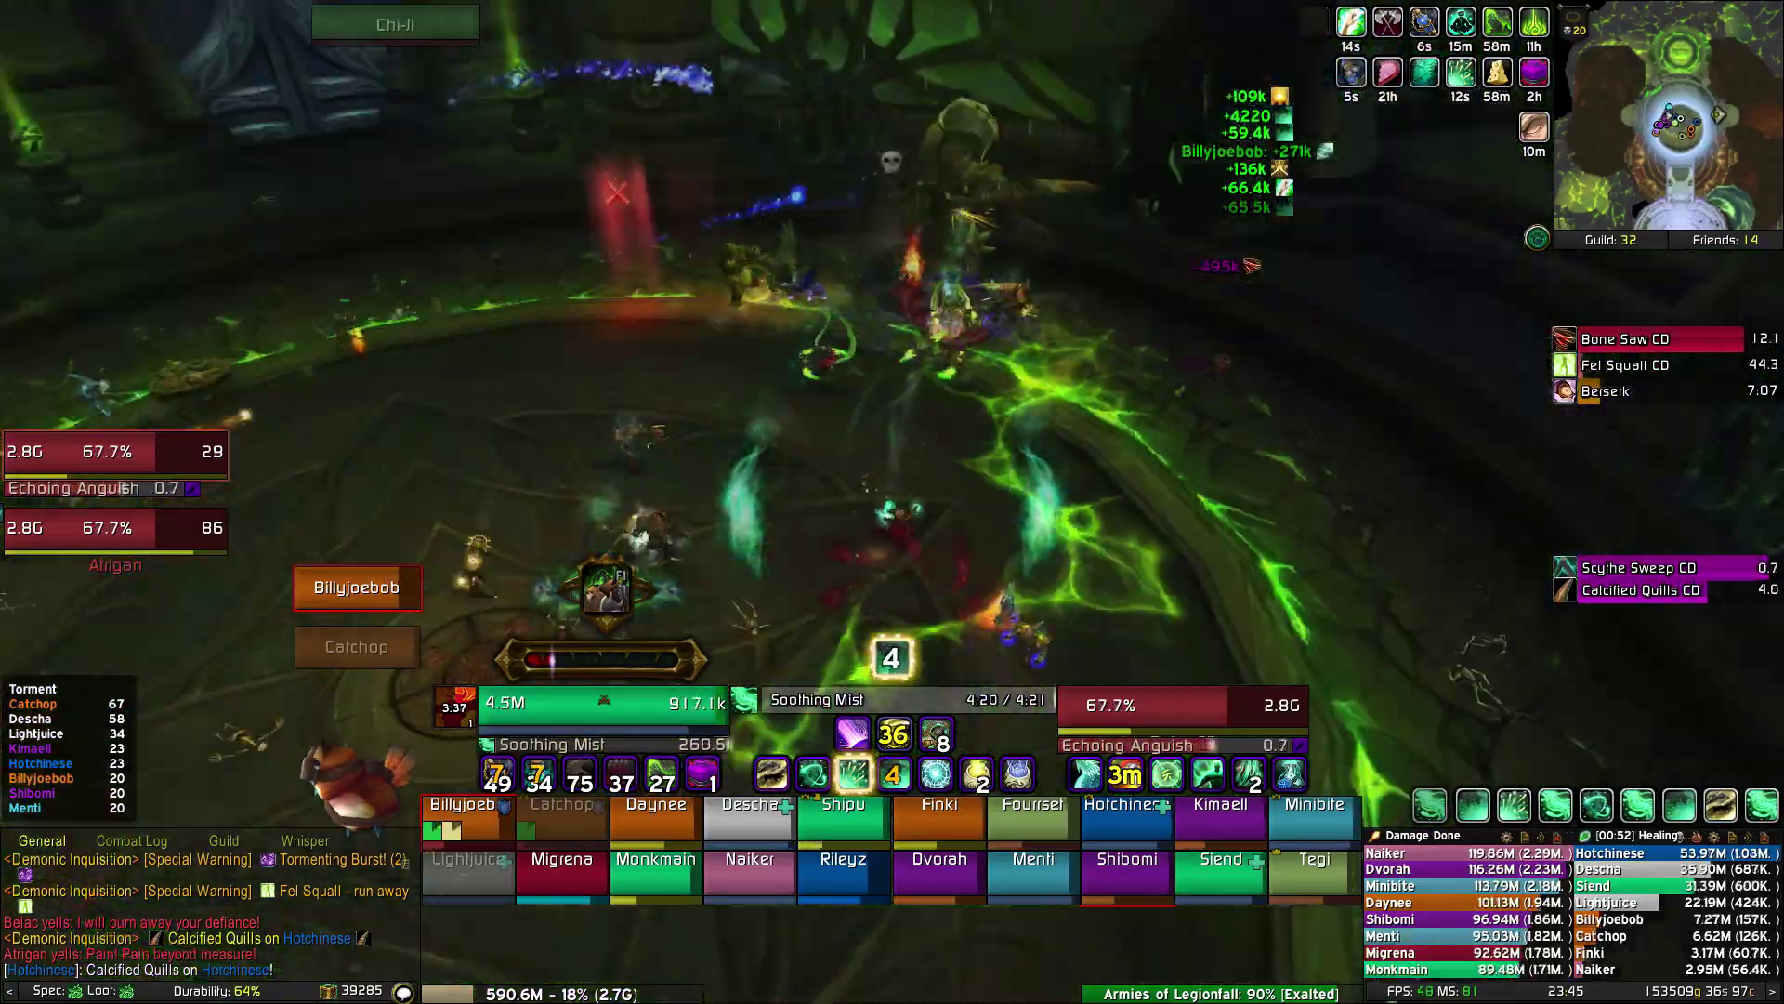
pyautogui.press('3')
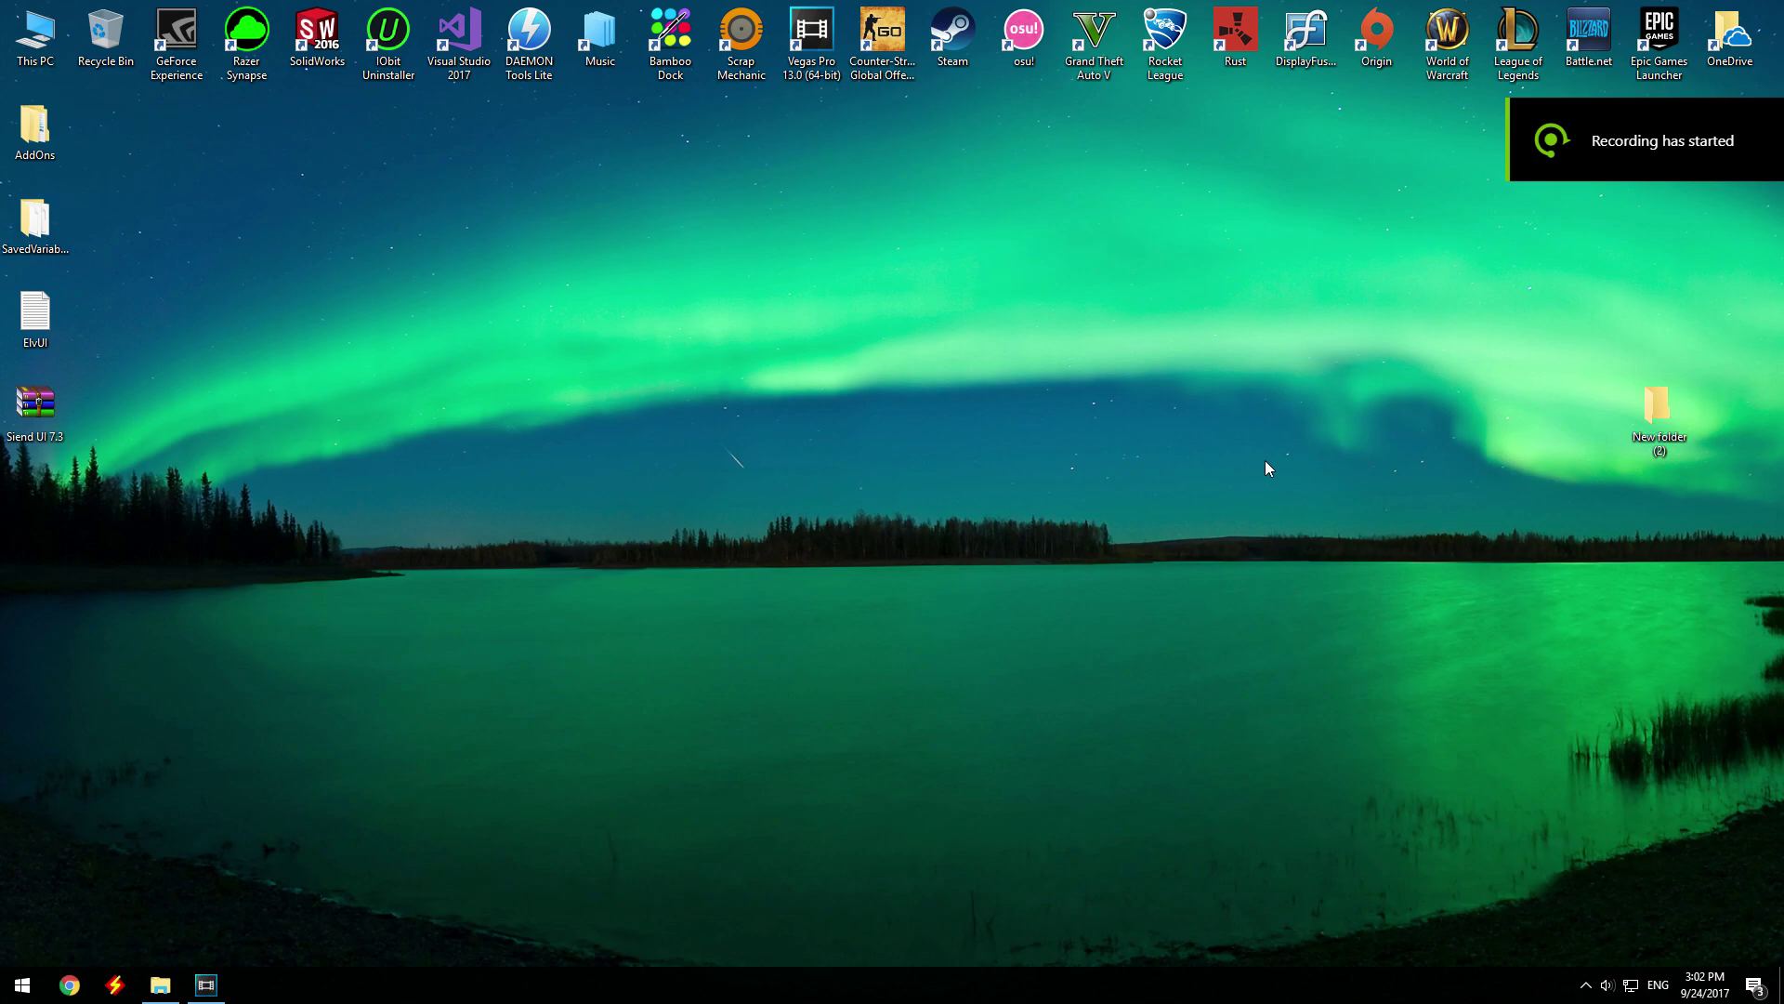
# - Open the World of Warcraft install folder from the shortcut's properties and browse Interface > AddOns
pyautogui.rightClick(1436, 58)
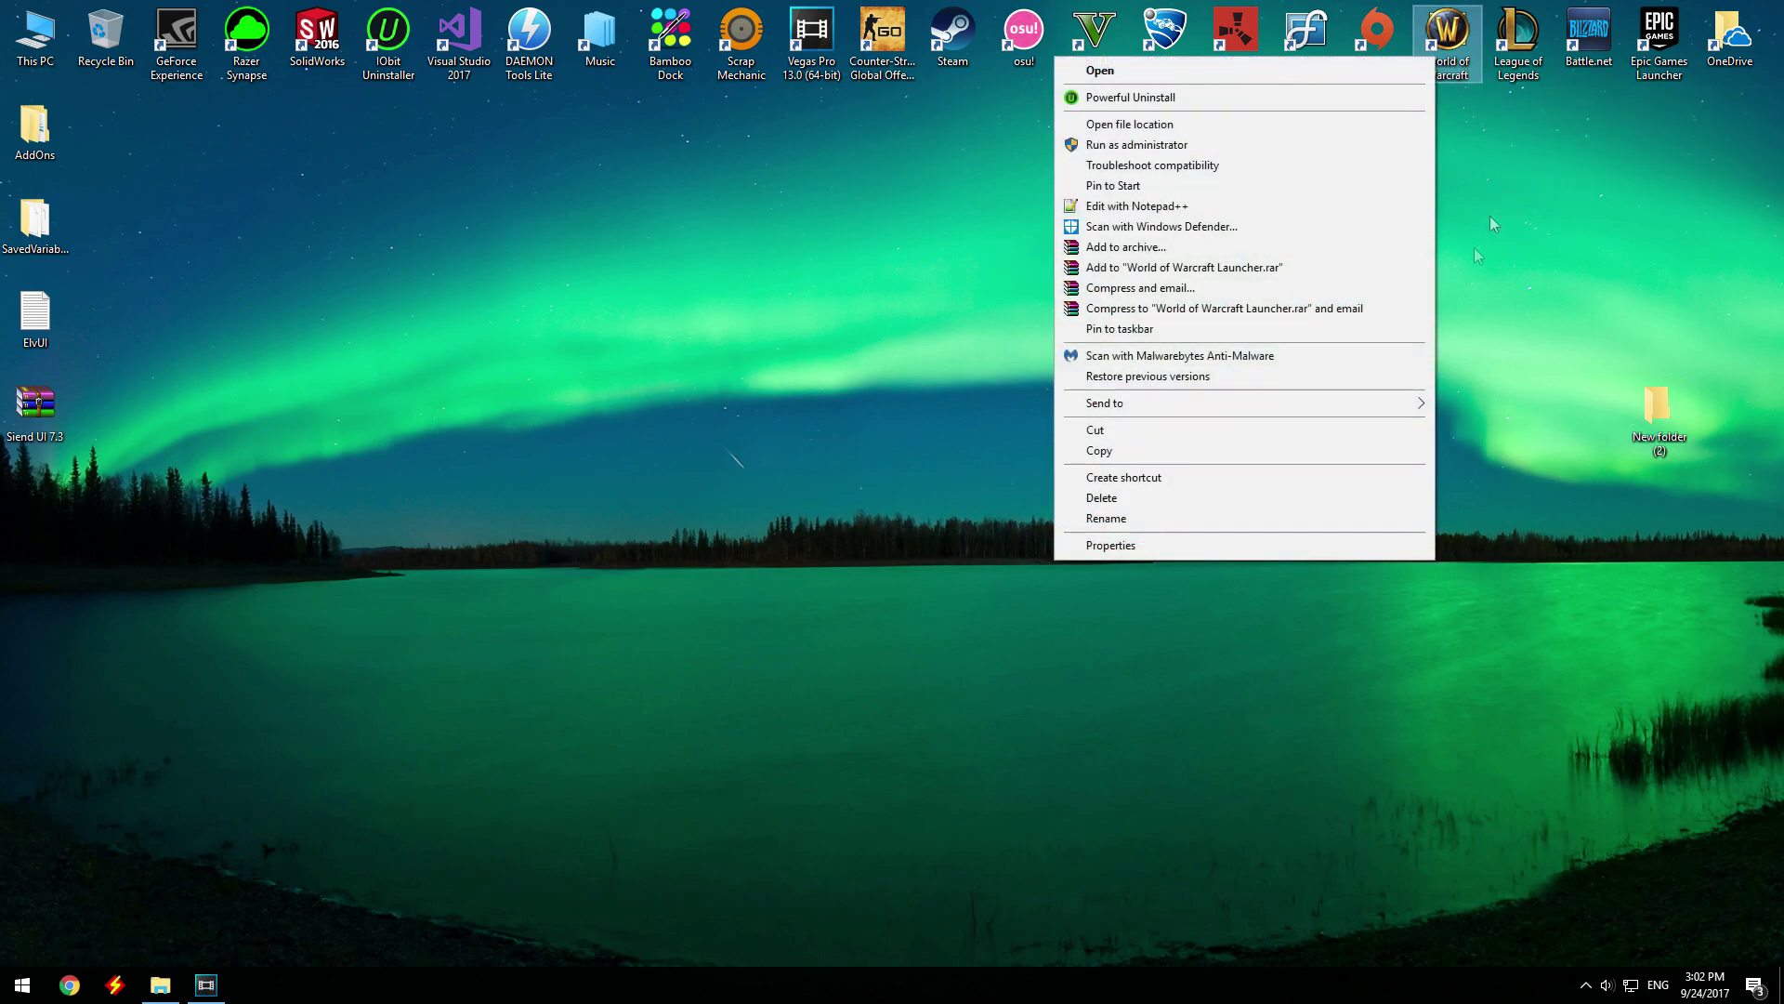
pyautogui.click(1307, 544)
pyautogui.click(1524, 395)
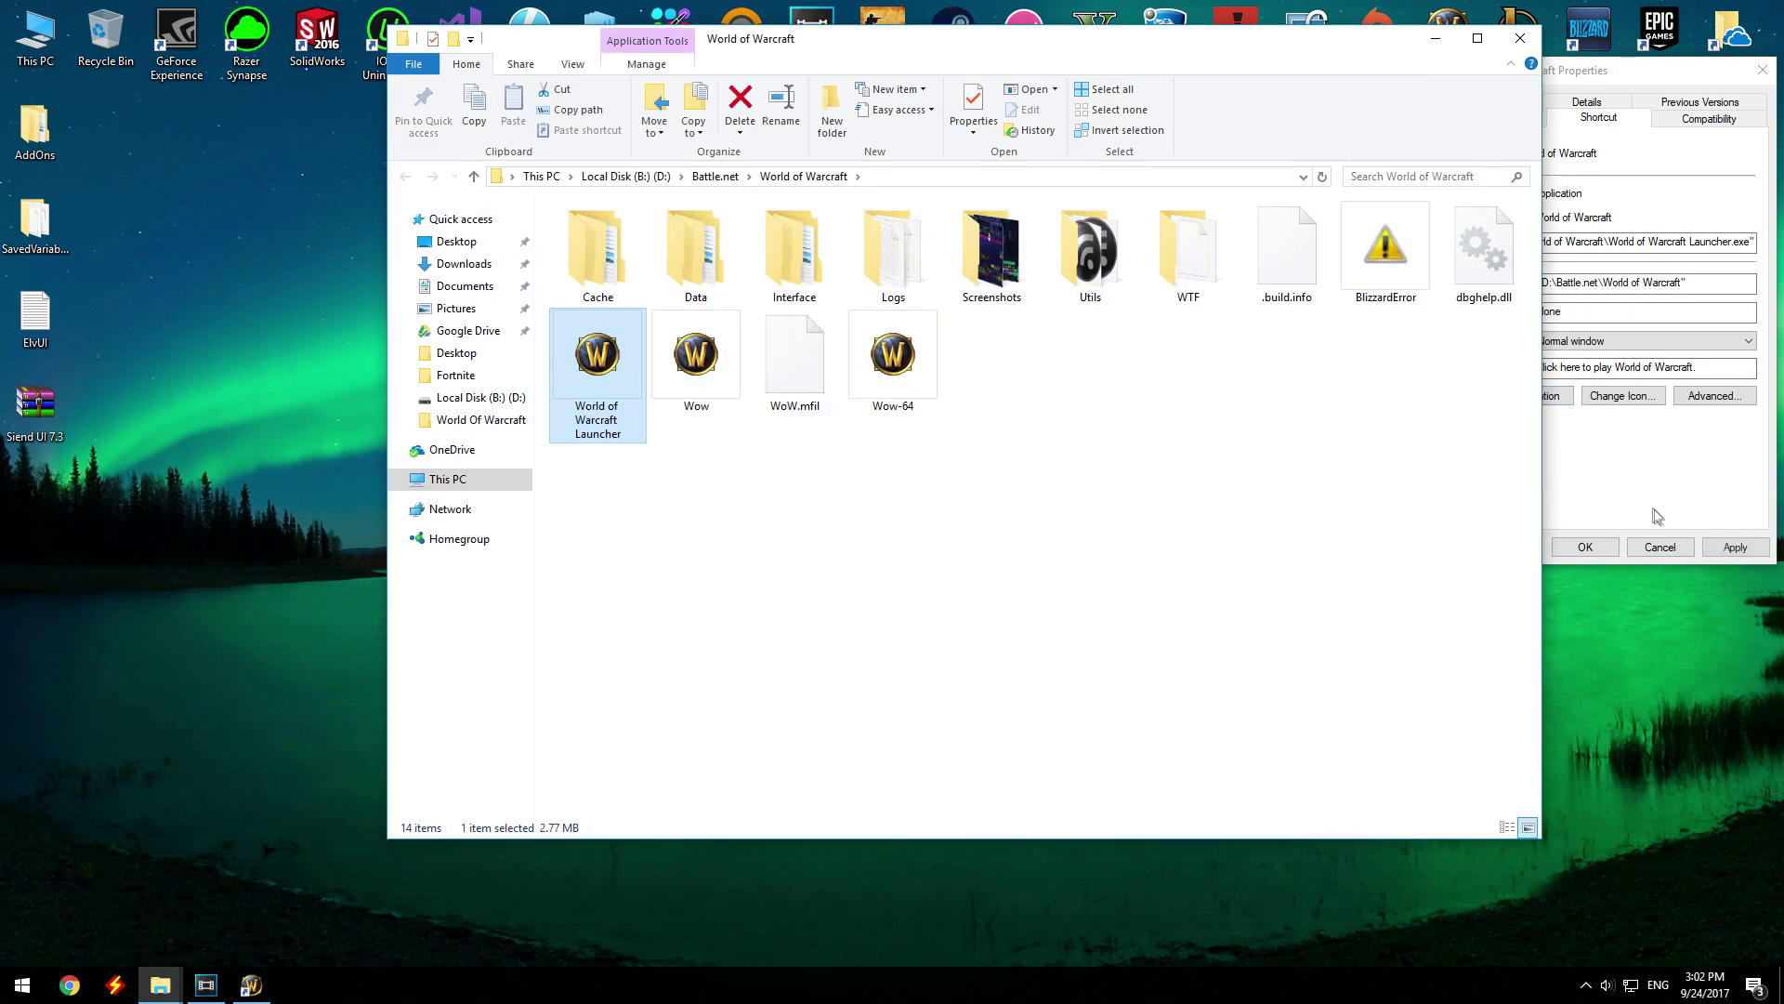
pyautogui.click(1651, 547)
pyautogui.doubleClick(809, 263)
pyautogui.moveTo(1157, 626); pyautogui.dragTo(537, 199)
pyautogui.moveTo(841, 461); pyautogui.dragTo(529, 197)
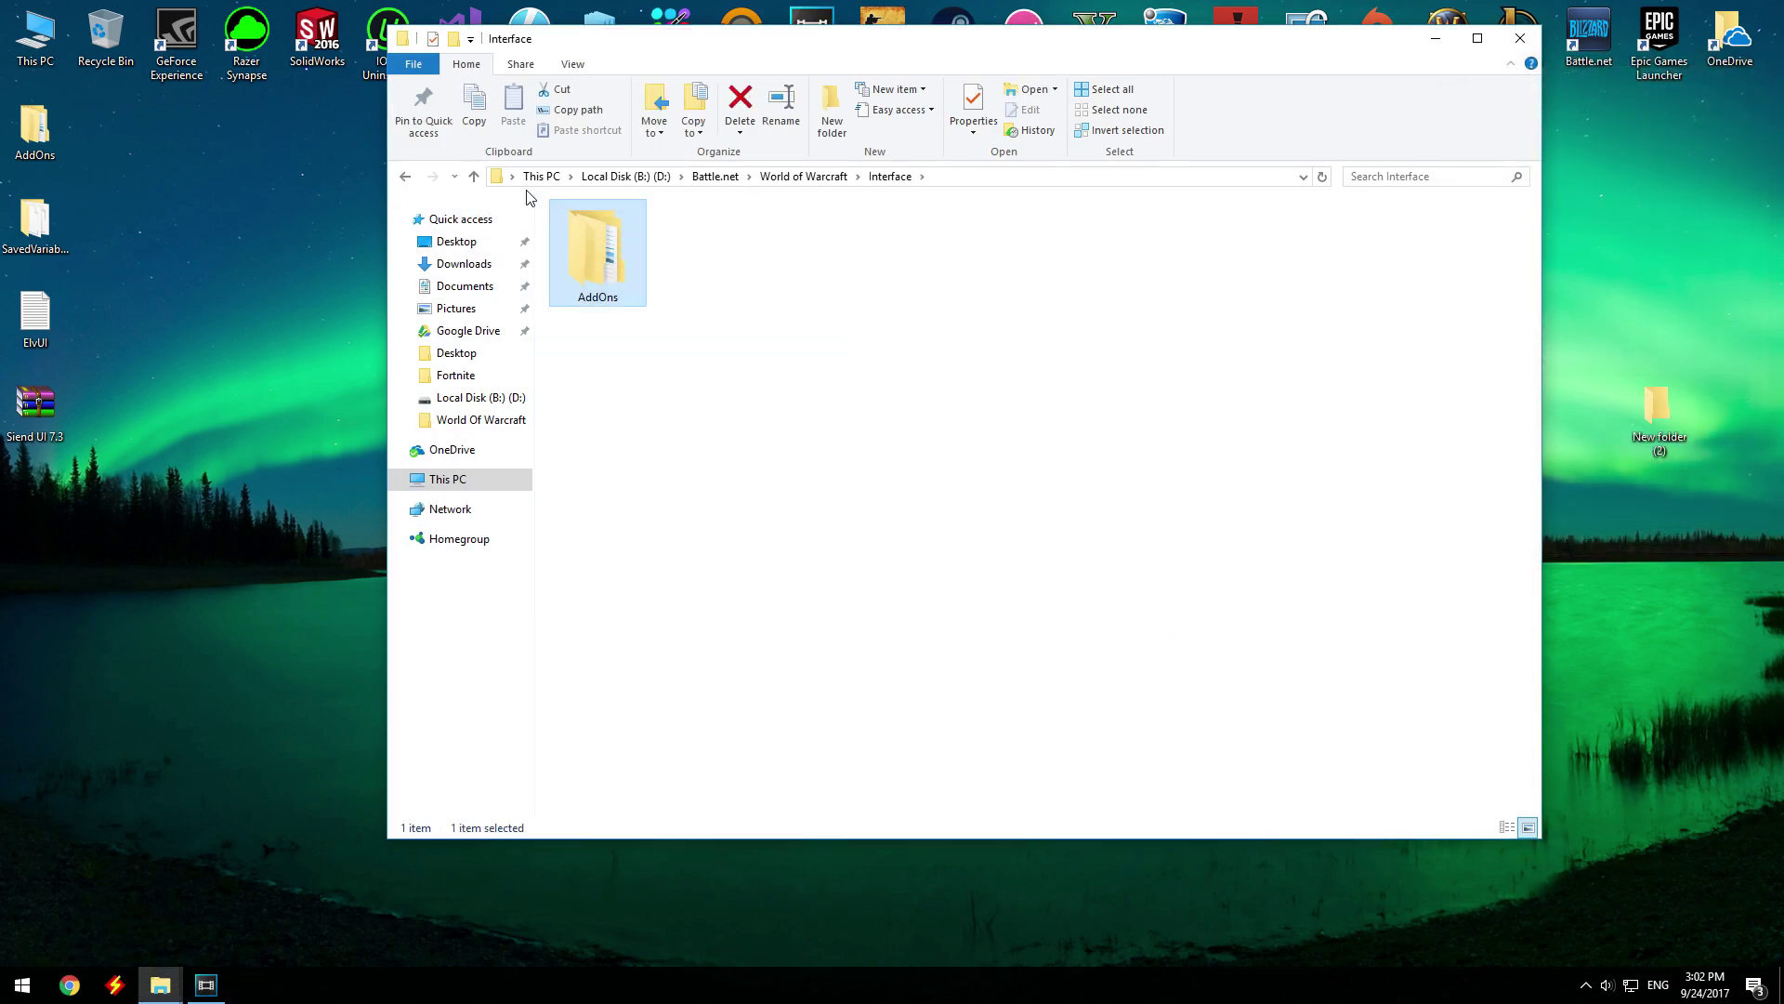
pyautogui.click(405, 177)
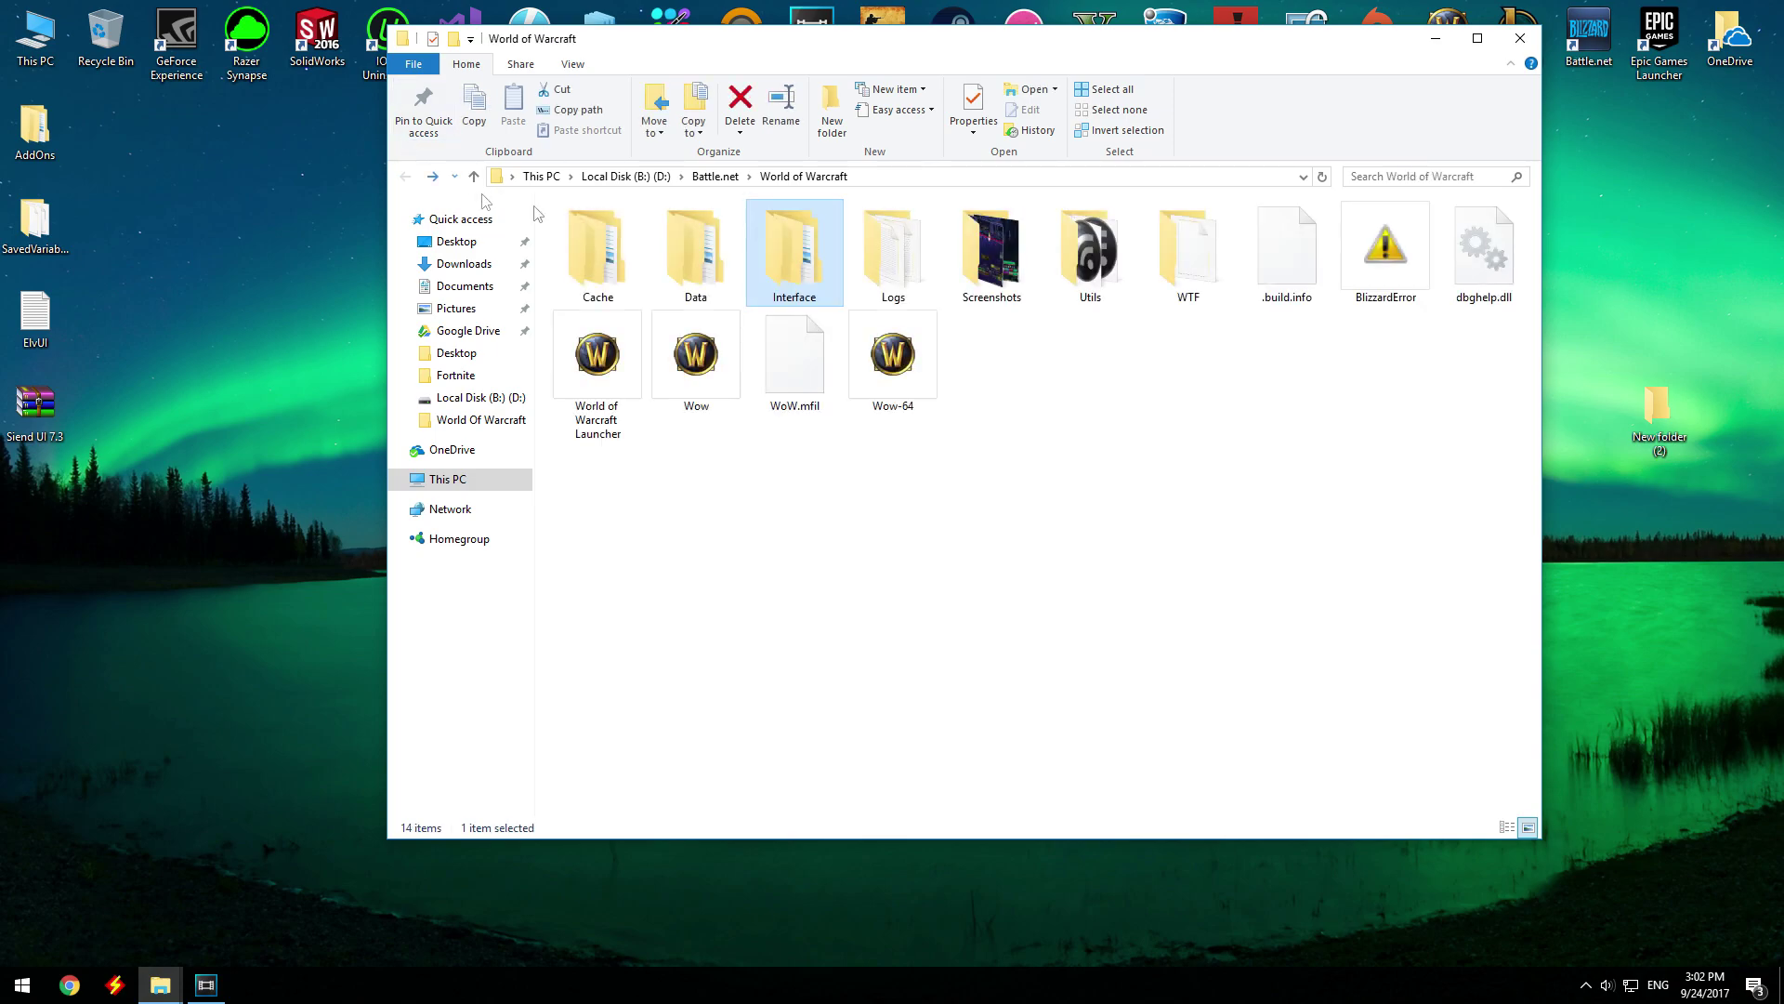
# - Go into WTF > Account > the account folder and select SavedVariables
pyautogui.doubleClick(1173, 236)
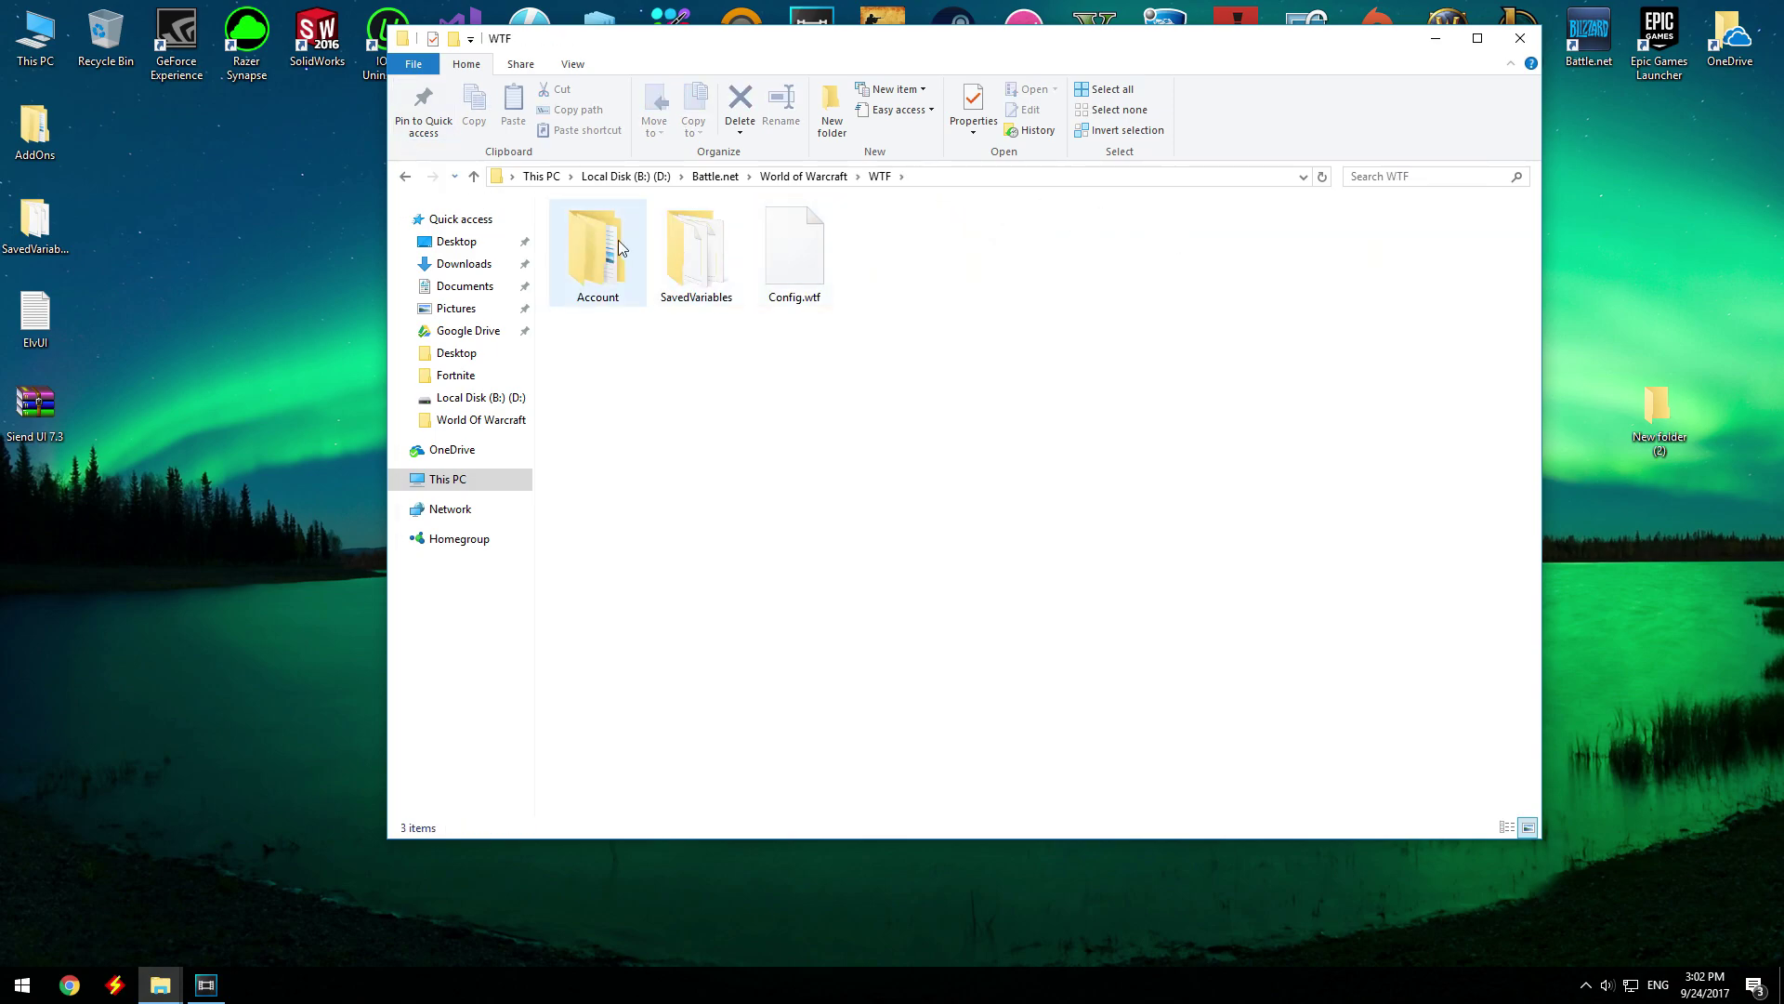
pyautogui.doubleClick(615, 242)
pyautogui.doubleClick(618, 240)
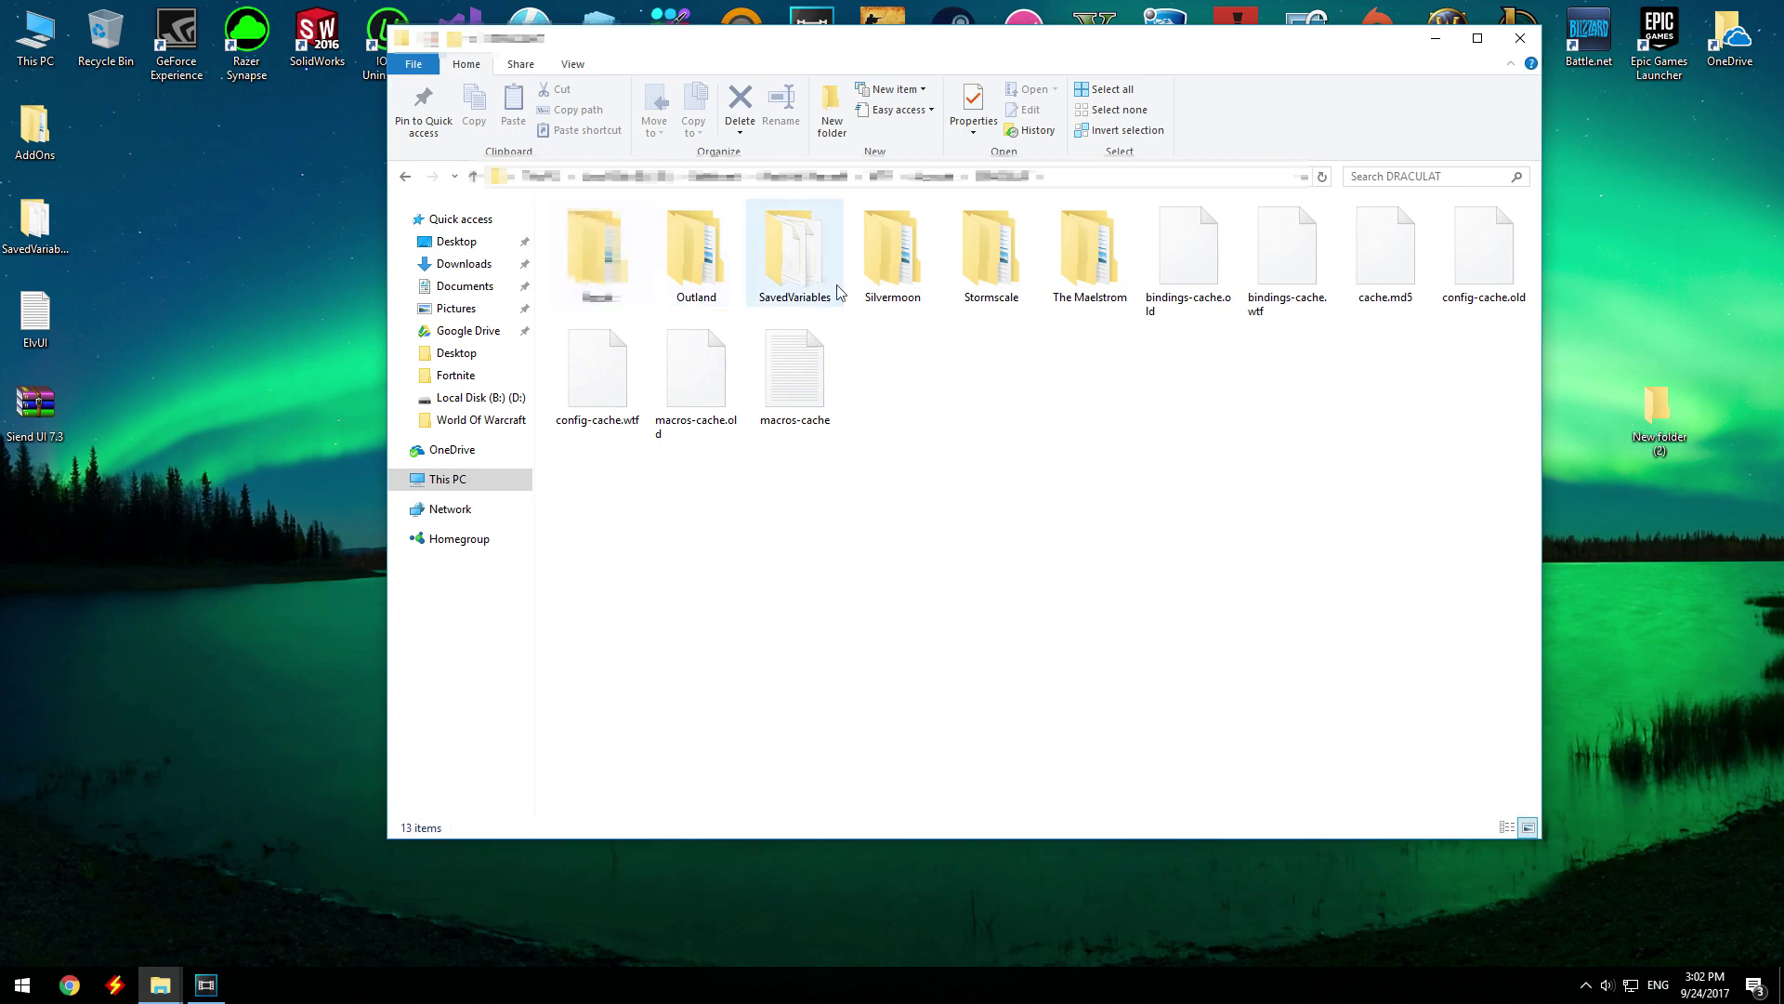
pyautogui.click(839, 289)
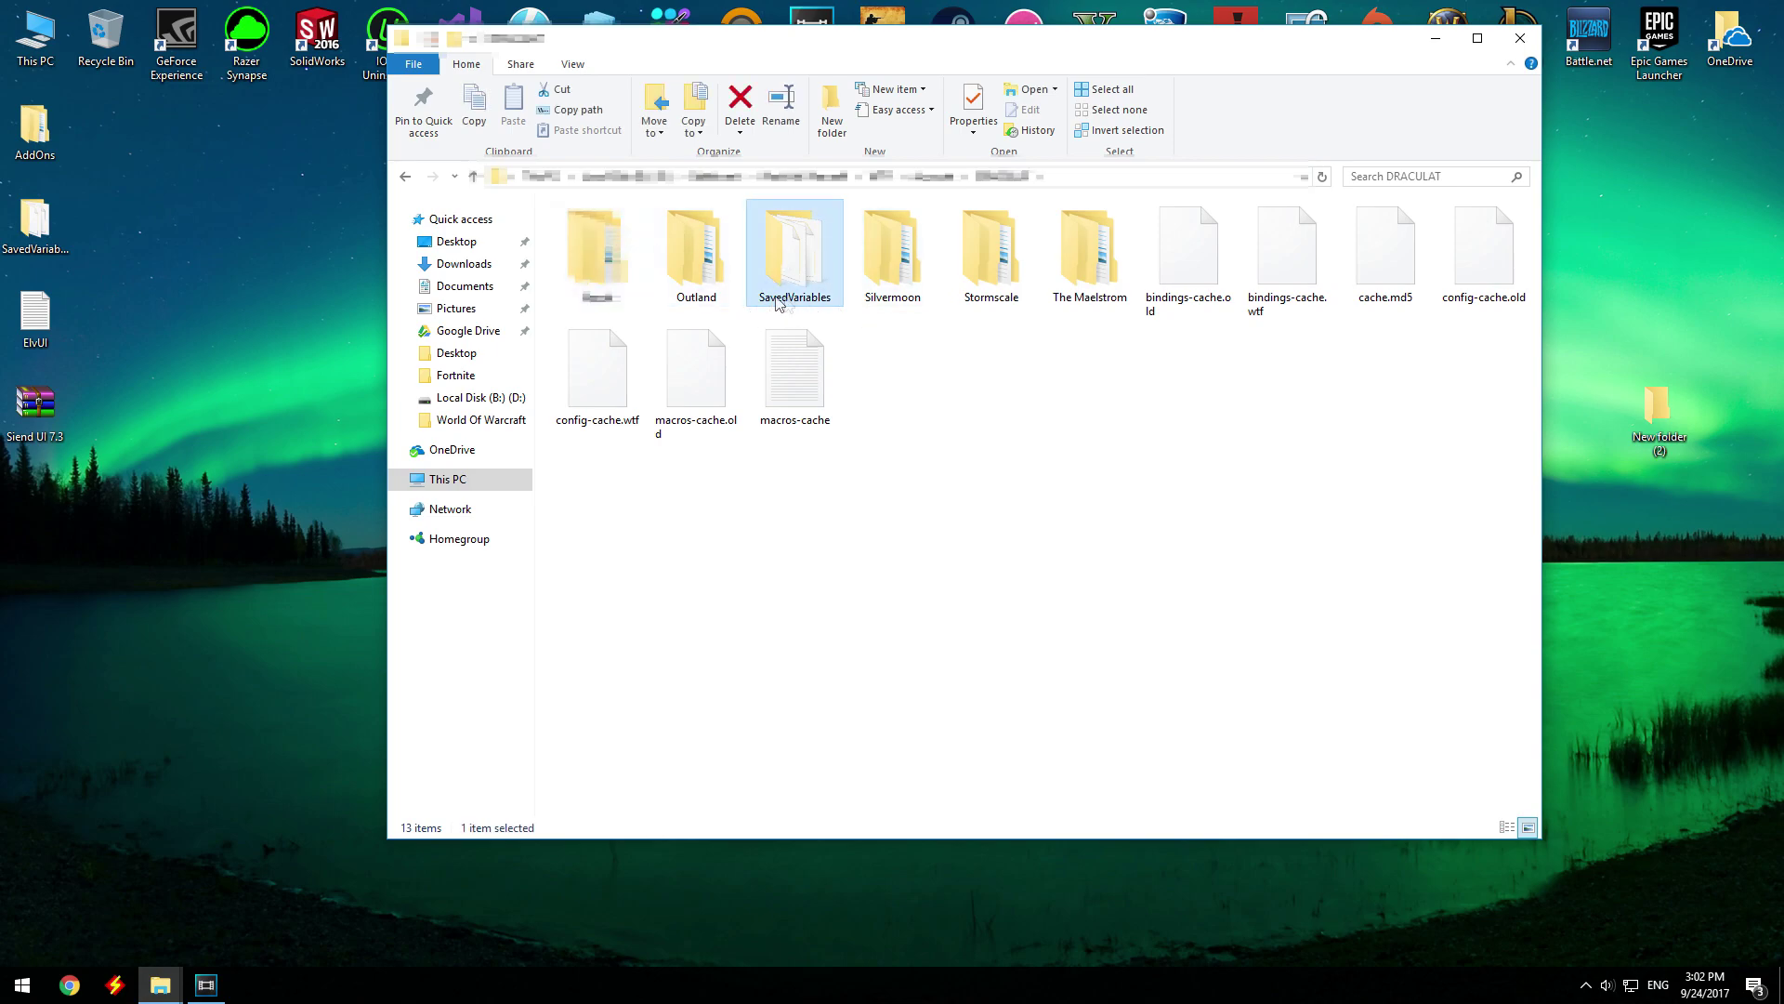
pyautogui.moveTo(828, 304)
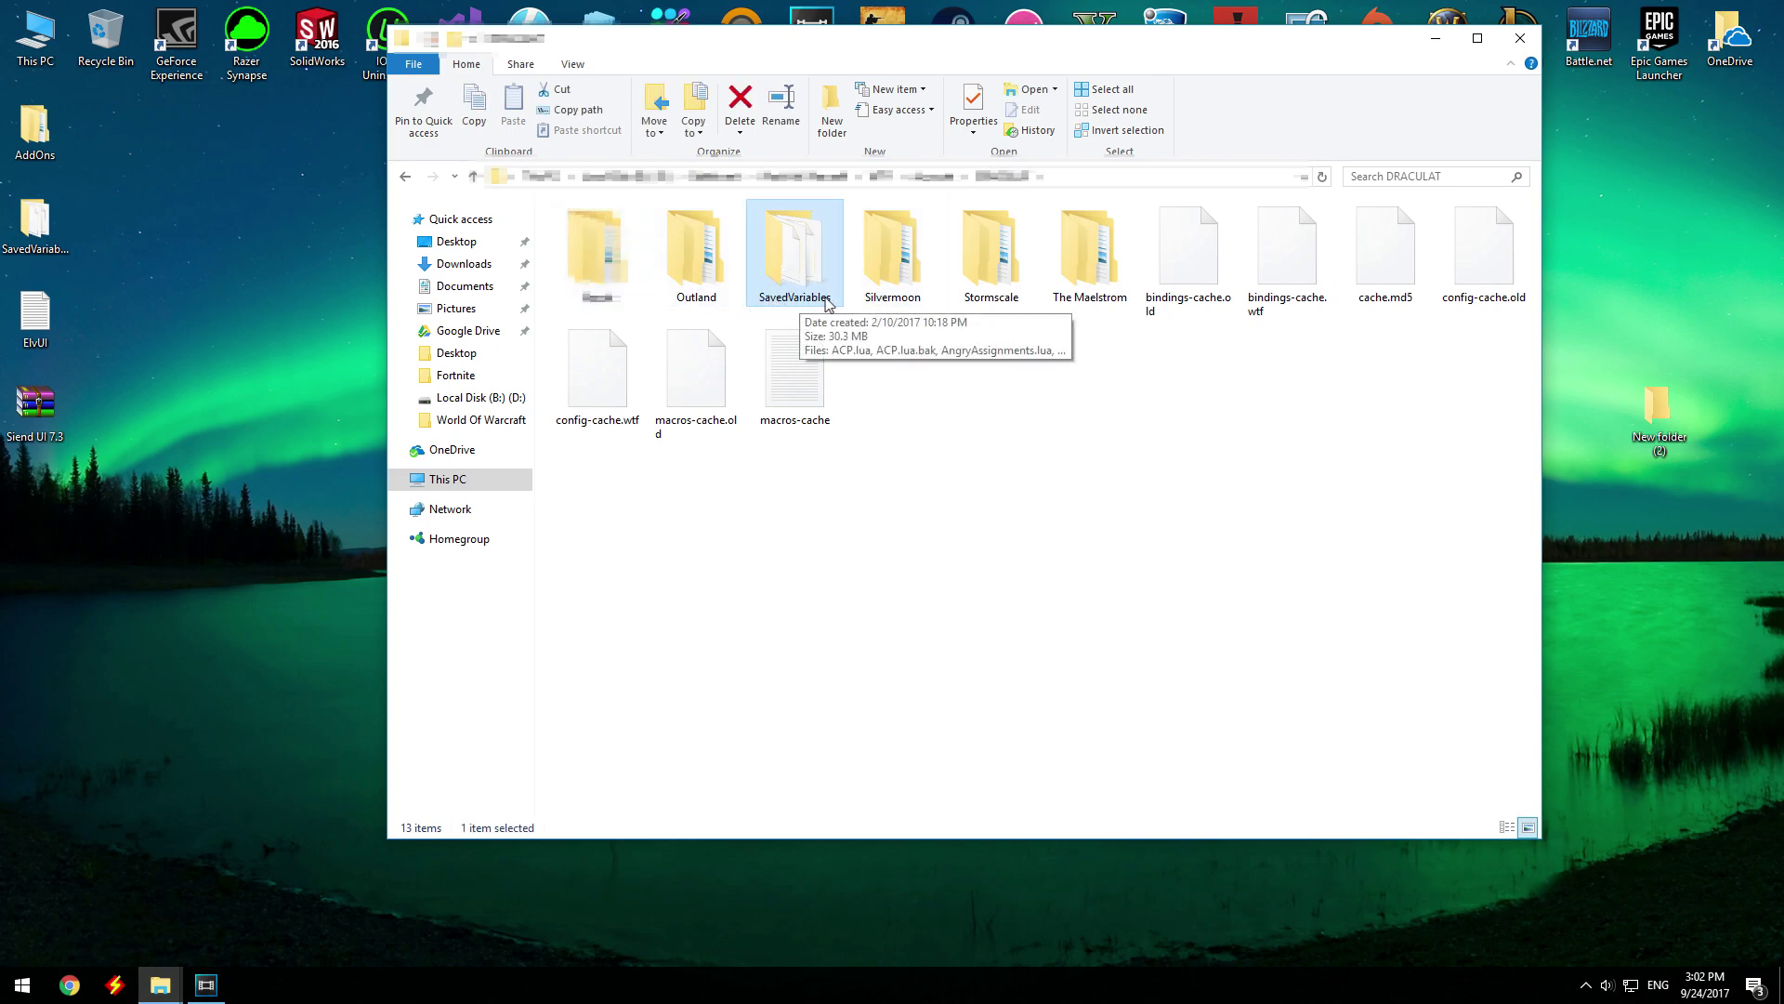
# - Open the empty 'New folder (2)' on the desktop and close it again
pyautogui.doubleClick(1659, 409)
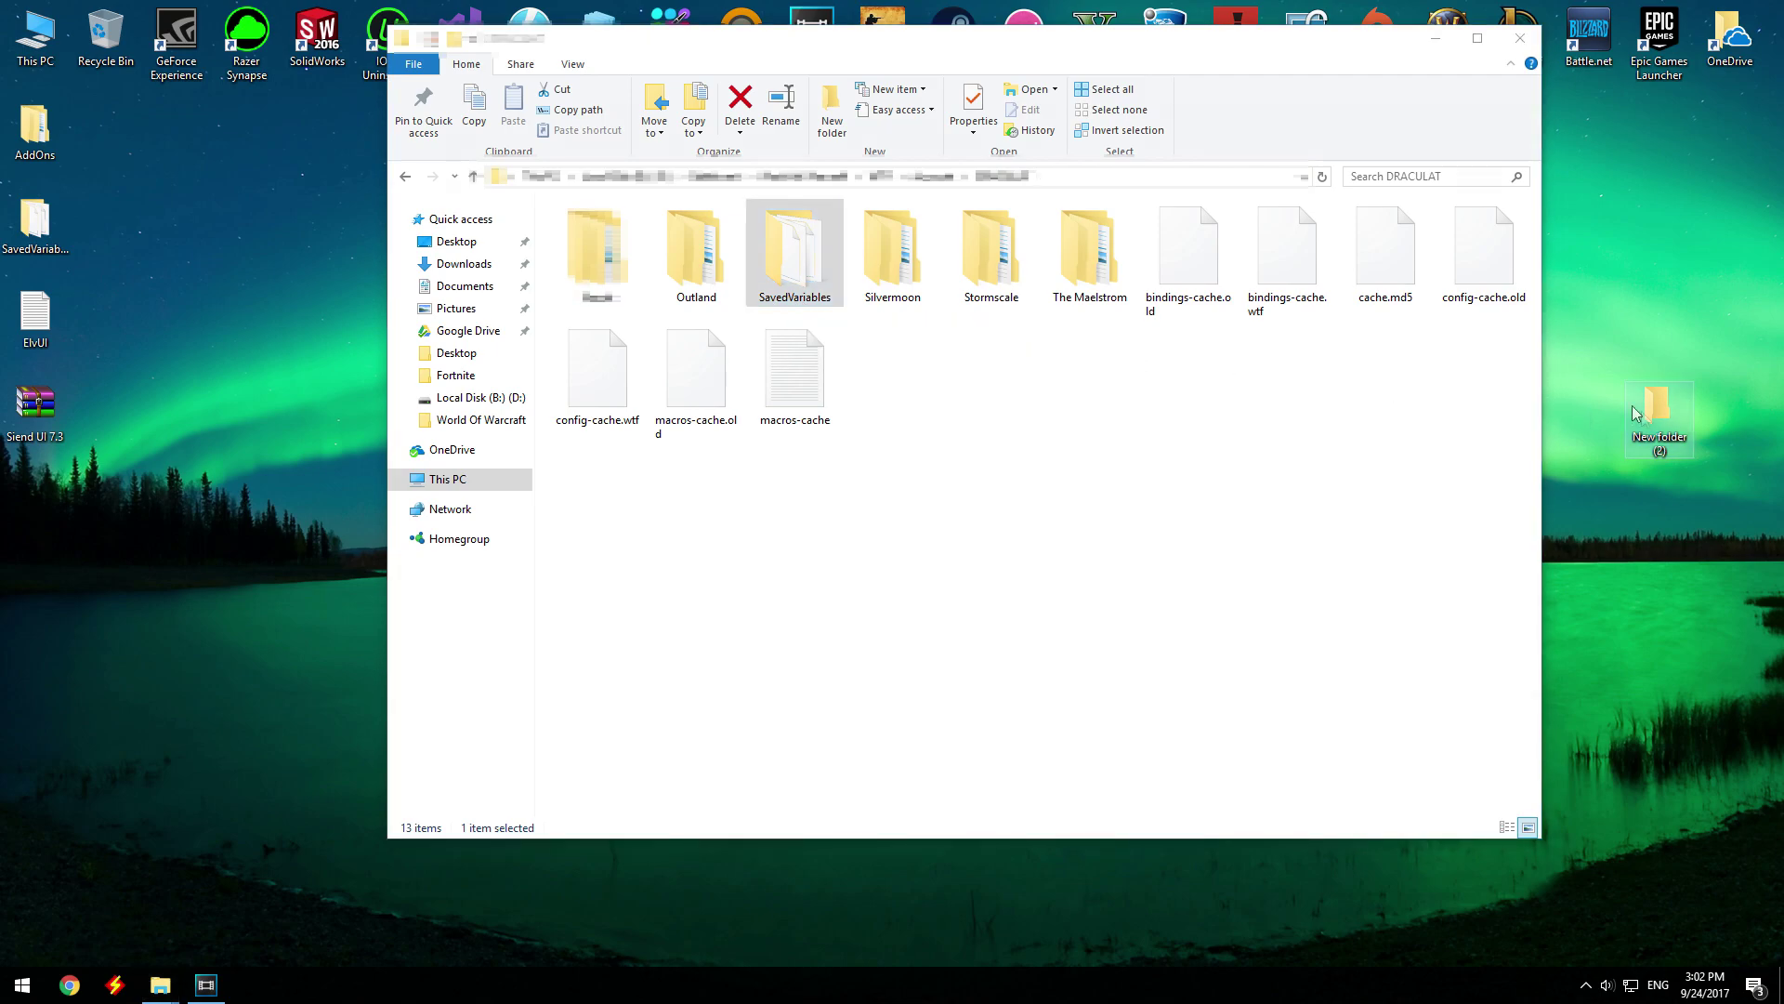
pyautogui.moveTo(1329, 463); pyautogui.dragTo(743, 272)
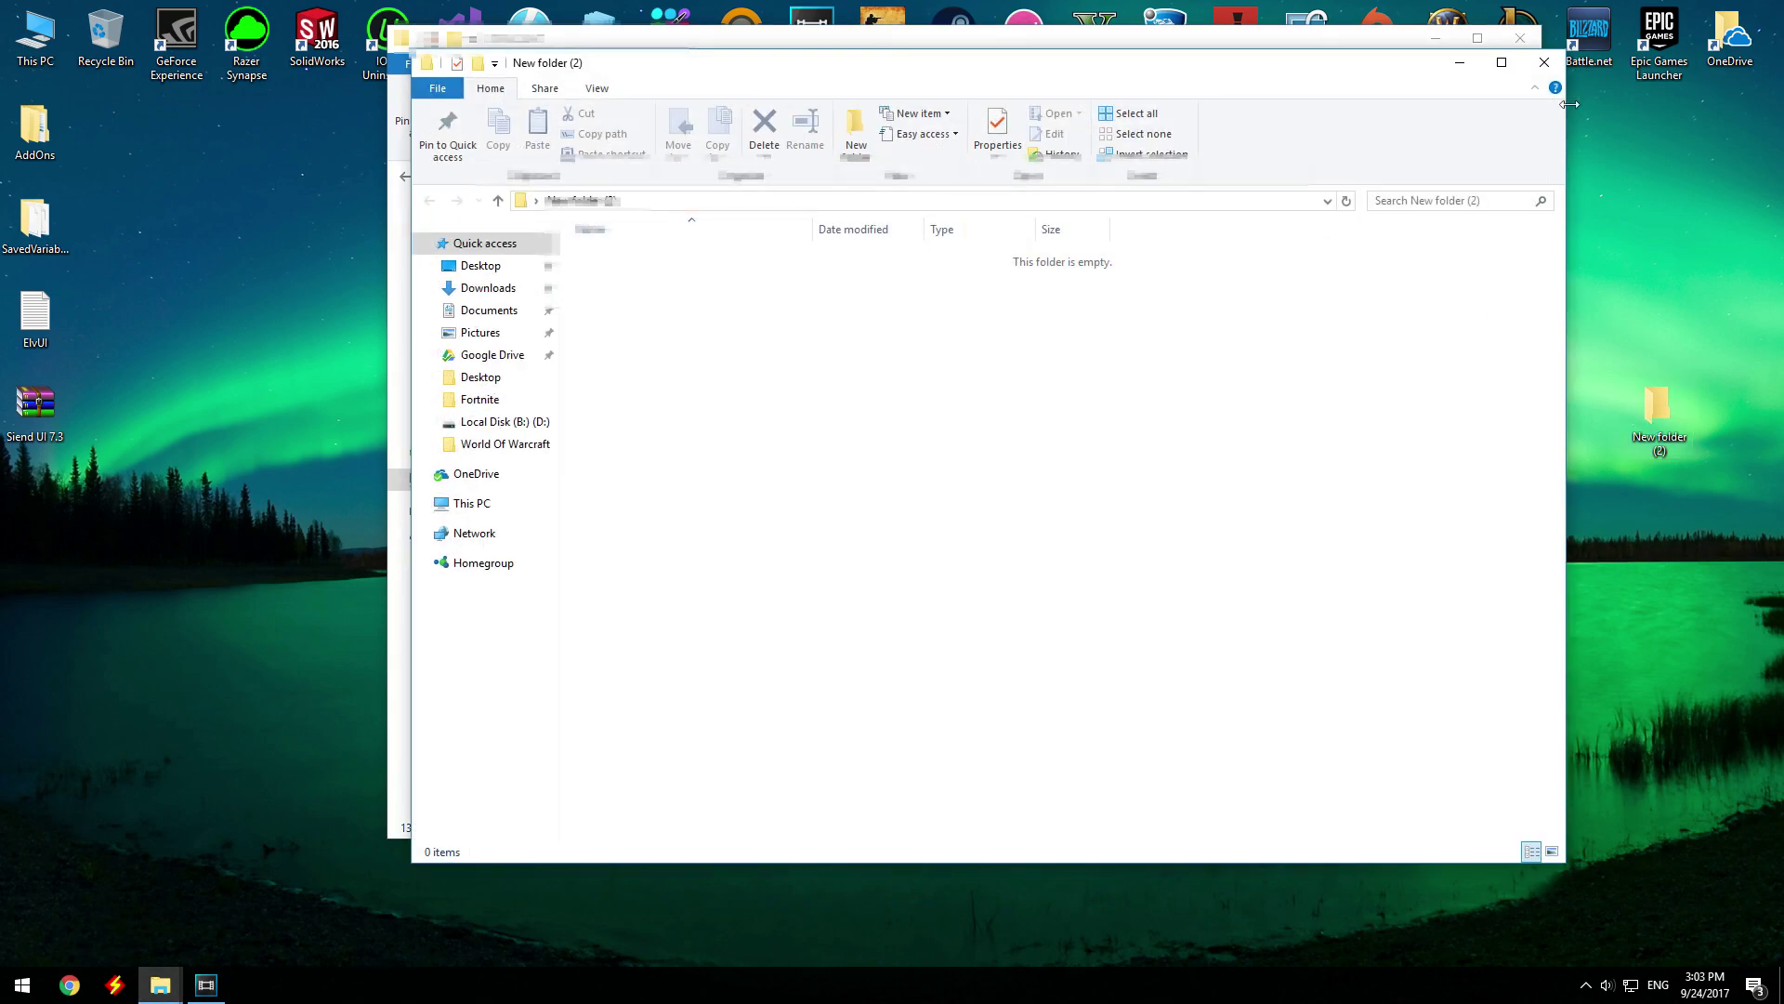
pyautogui.click(1553, 64)
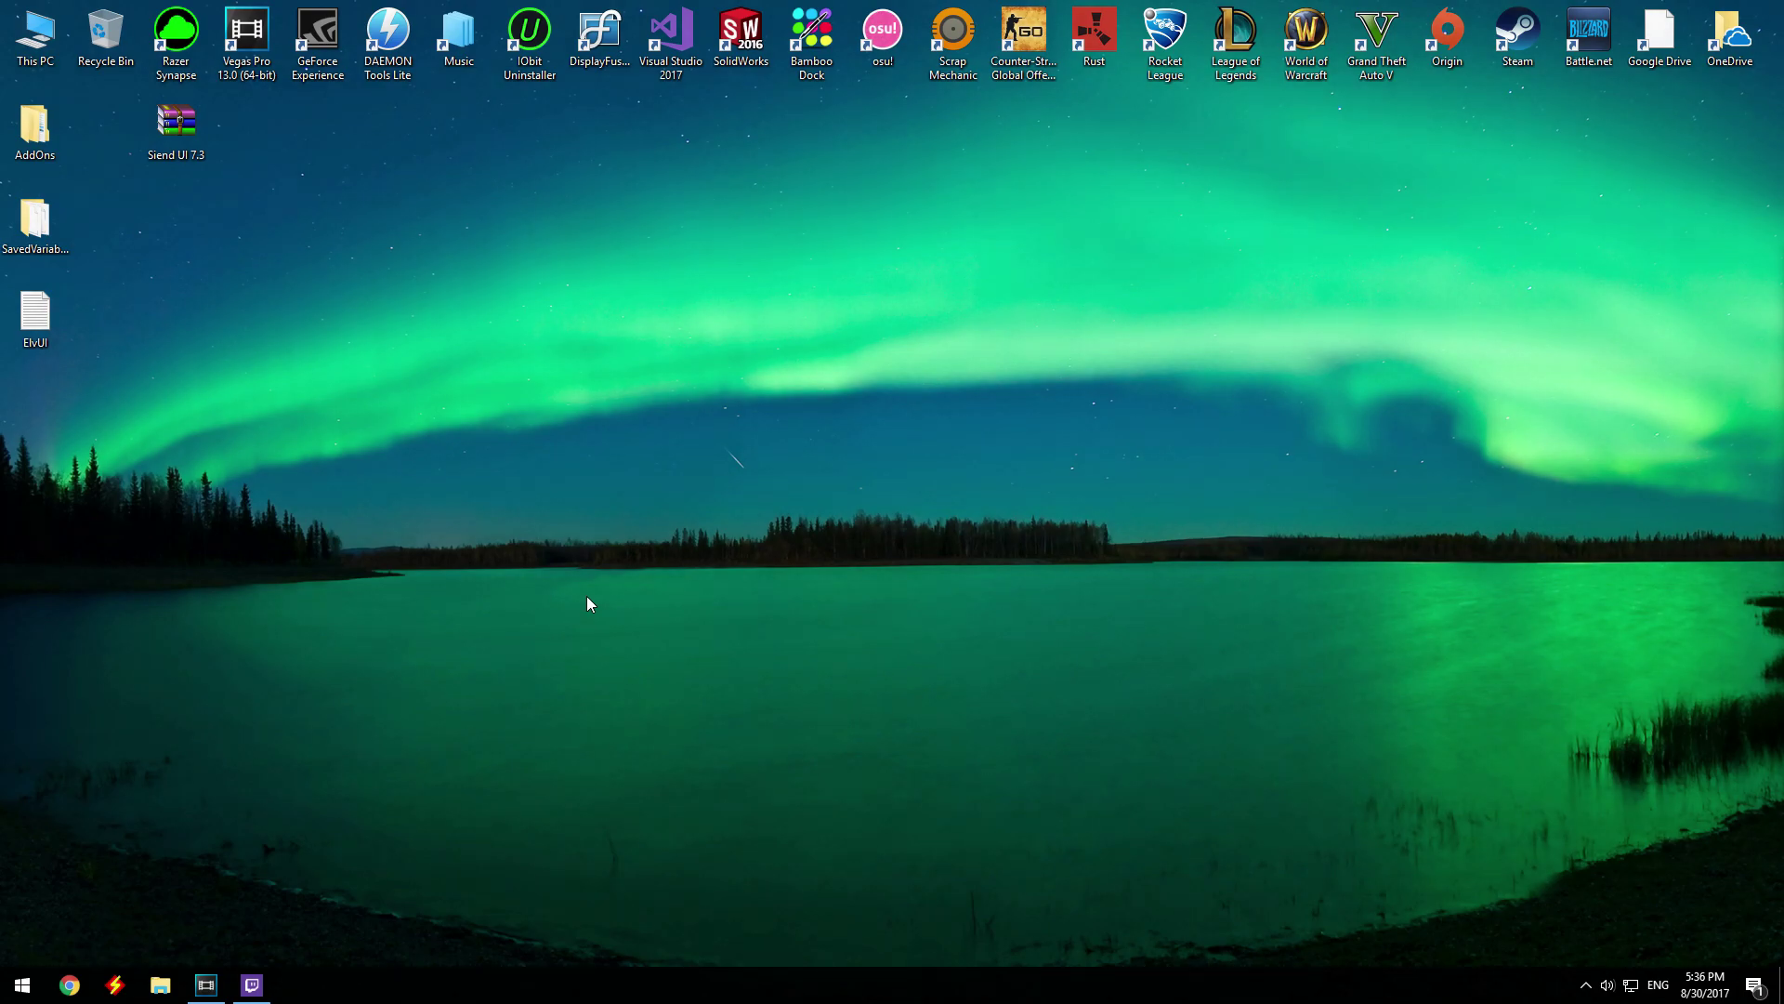
# - Select the Siend UI 7.3 archive and the AddOns and SavedVariables folders on the desktop
pyautogui.moveTo(276, 216); pyautogui.dragTo(126, 109)
pyautogui.moveTo(336, 281); pyautogui.dragTo(152, 216)
pyautogui.moveTo(89, 114); pyautogui.dragTo(9, 242)
pyautogui.moveTo(121, 466); pyautogui.dragTo(93, 436)
# - Open the game's WTF > Account > account > SavedVariables folder and move that window right
pyautogui.rightClick(1306, 58)
pyautogui.click(1047, 546)
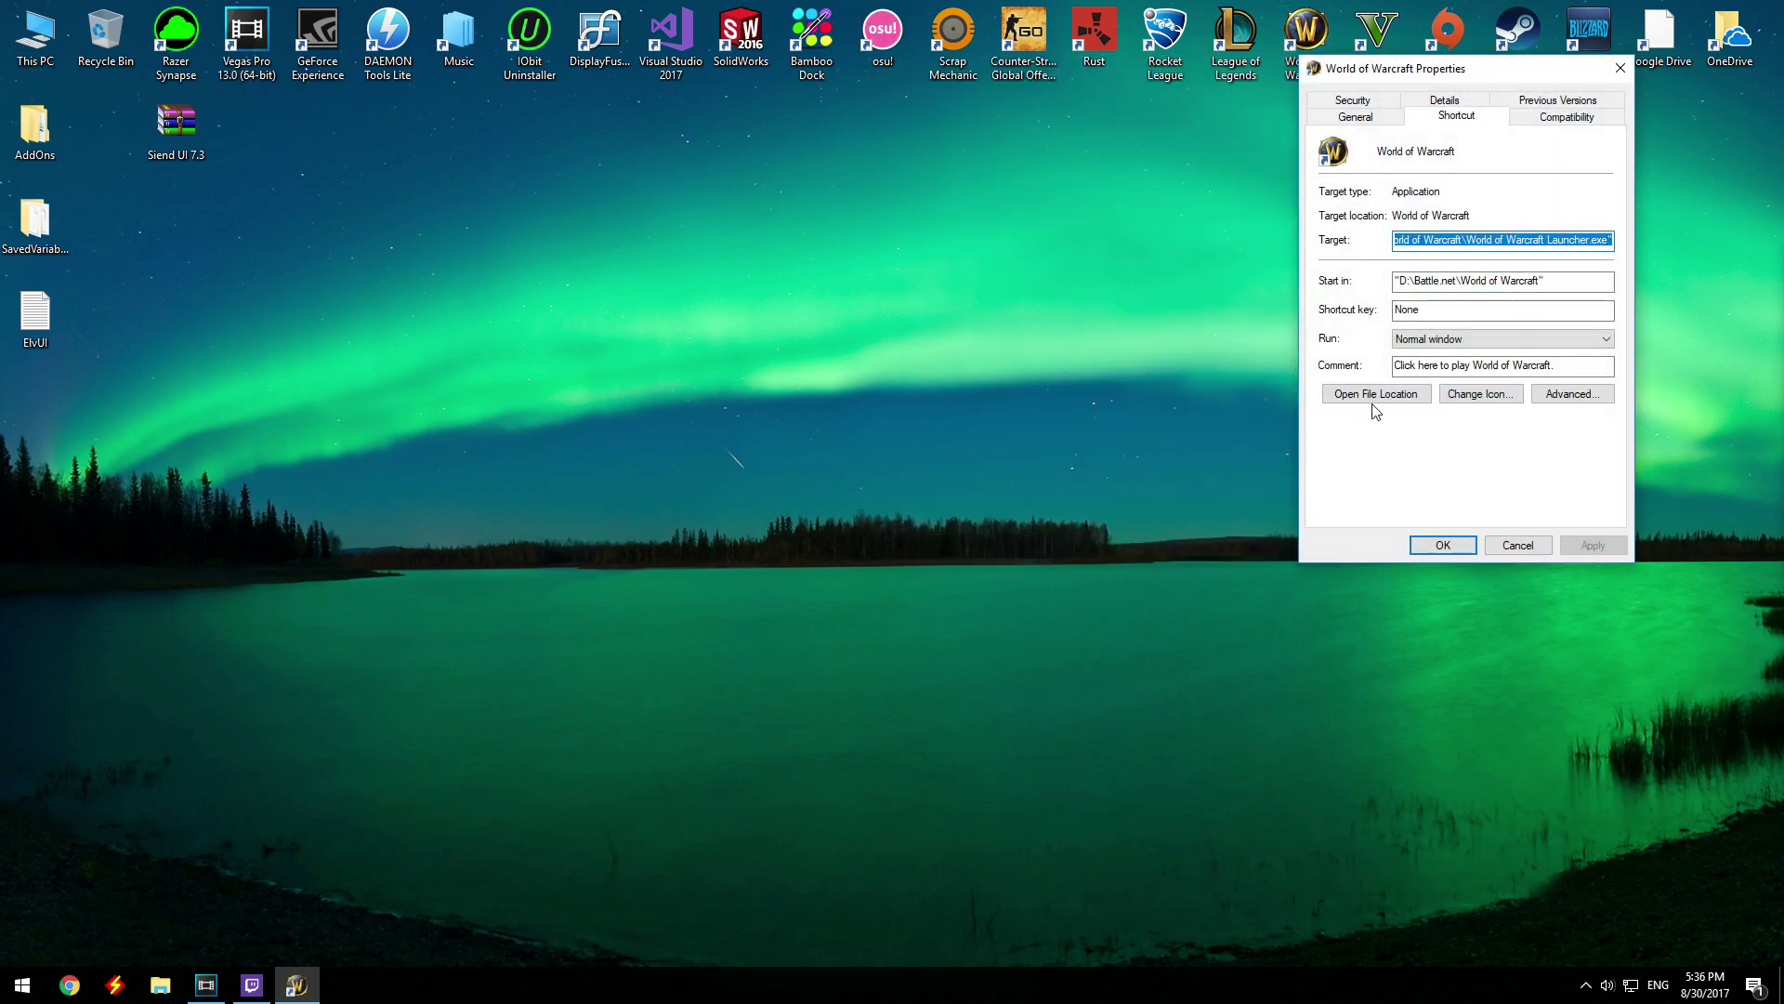
pyautogui.click(1376, 397)
pyautogui.doubleClick(1134, 339)
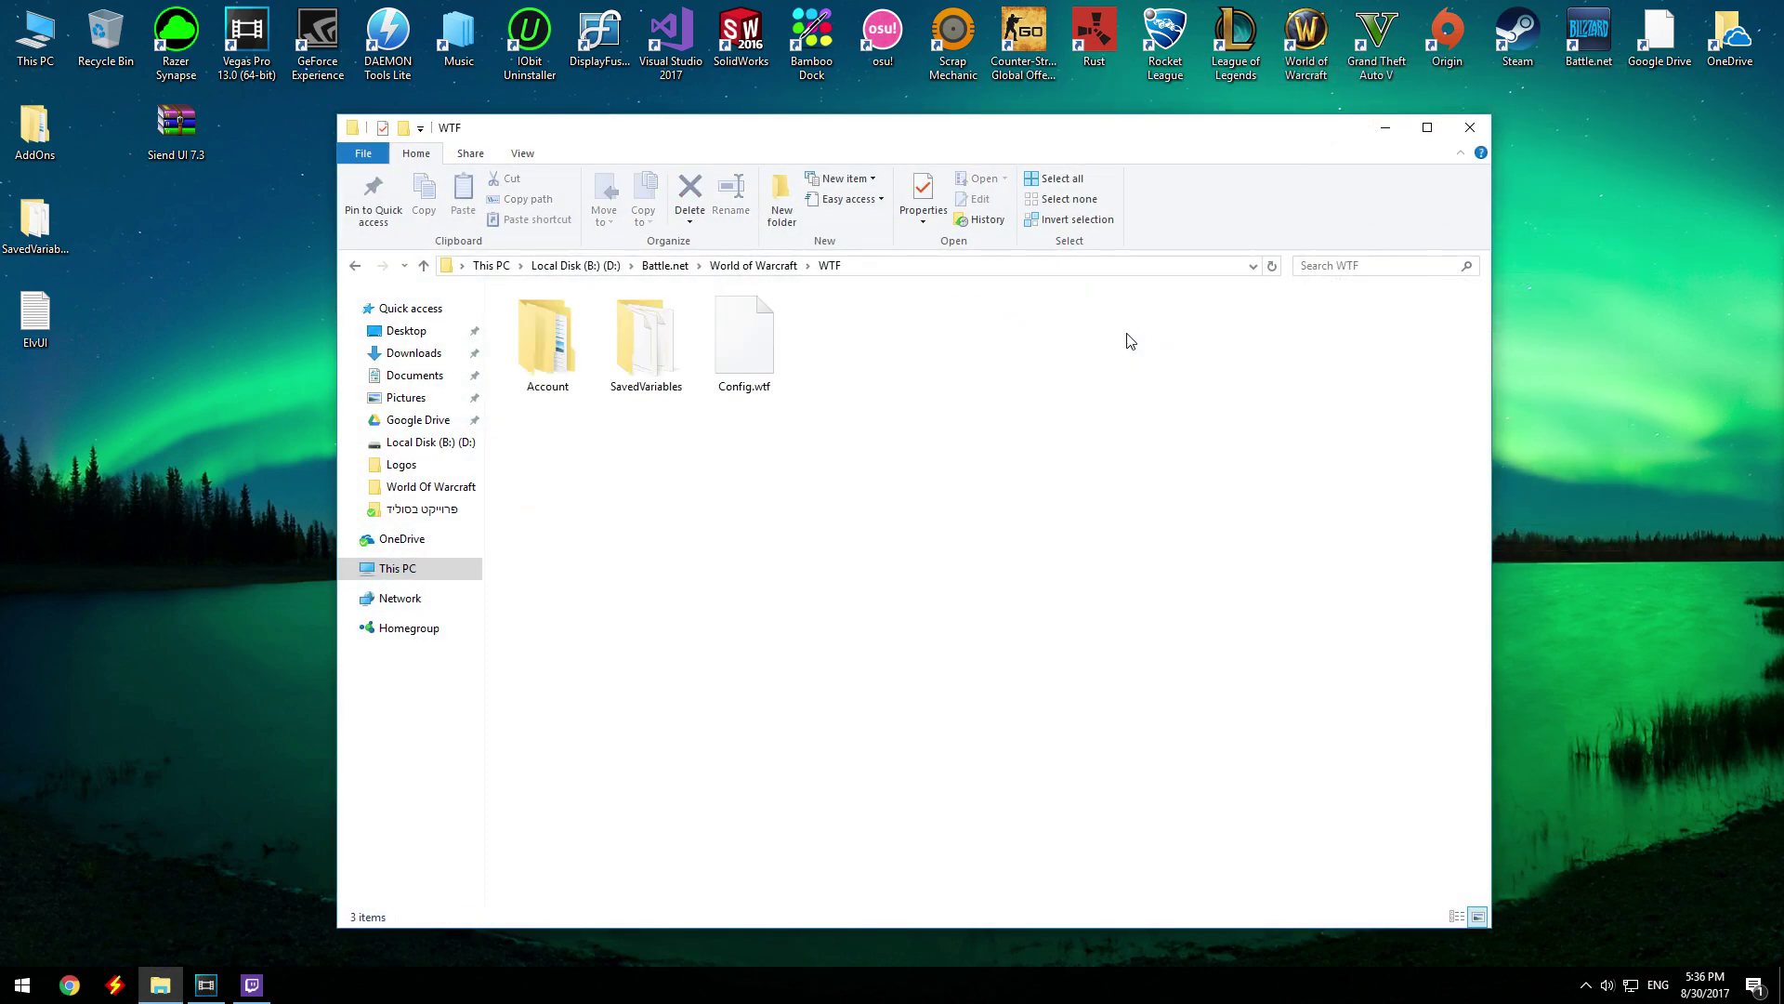
pyautogui.doubleClick(549, 339)
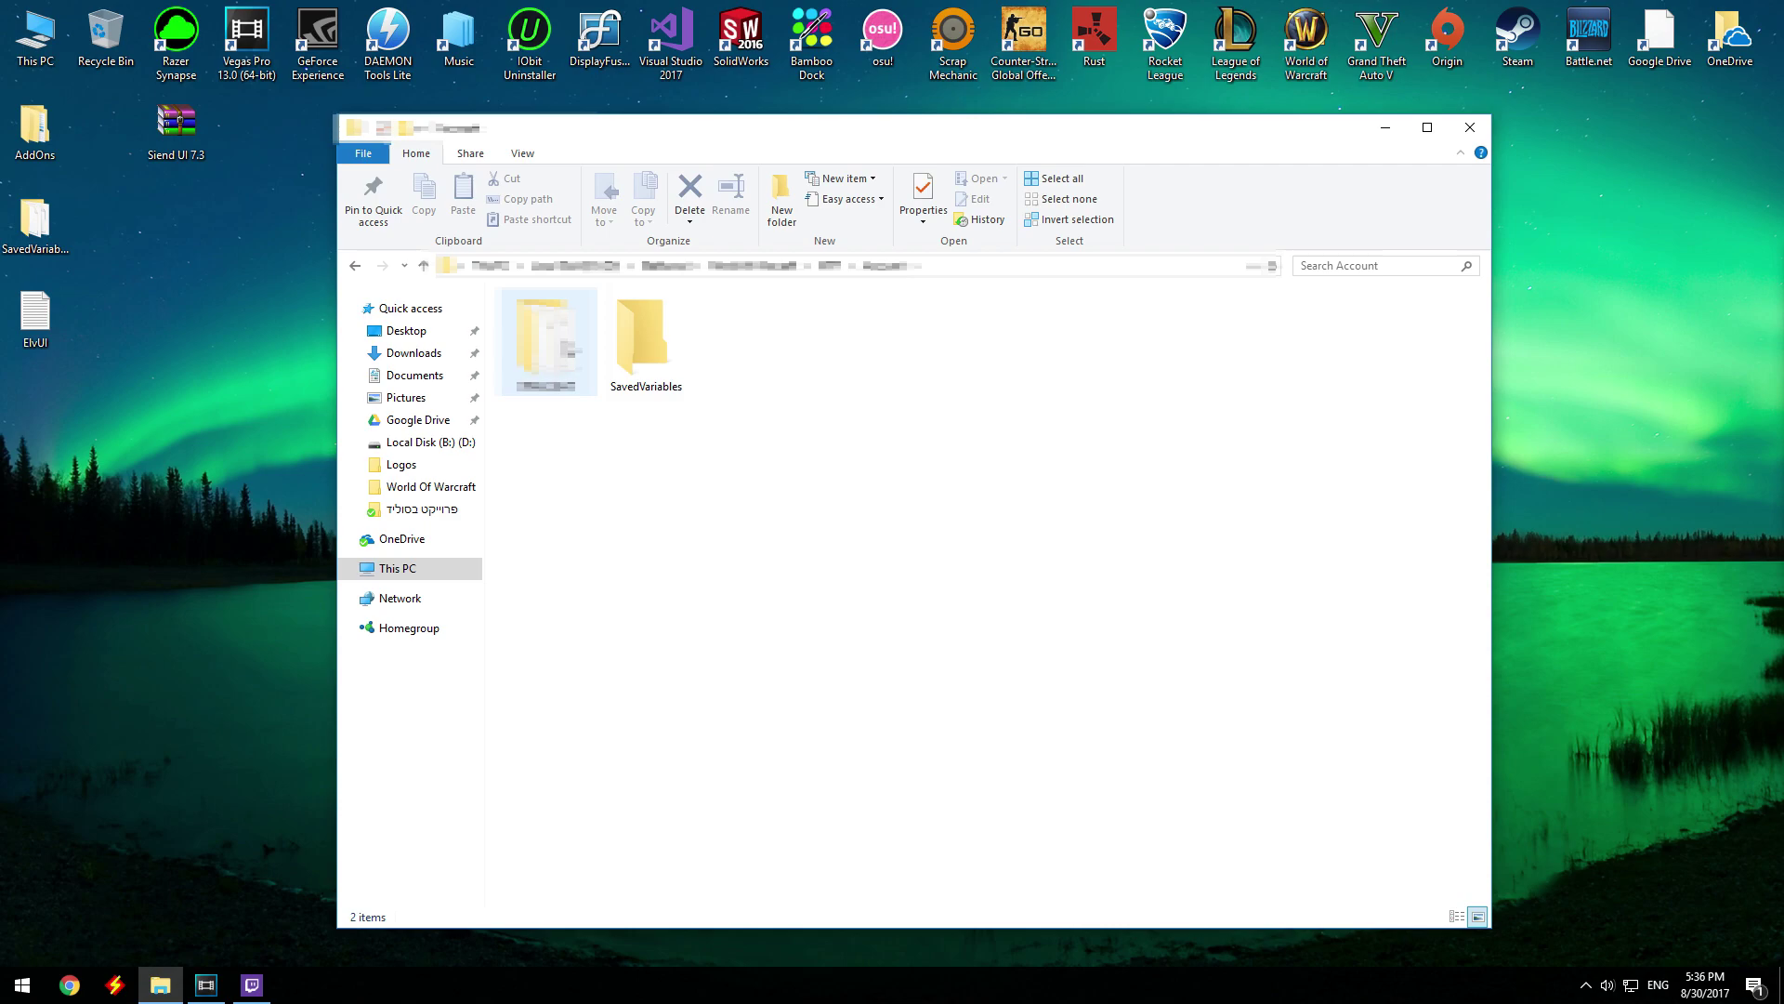
pyautogui.doubleClick(546, 339)
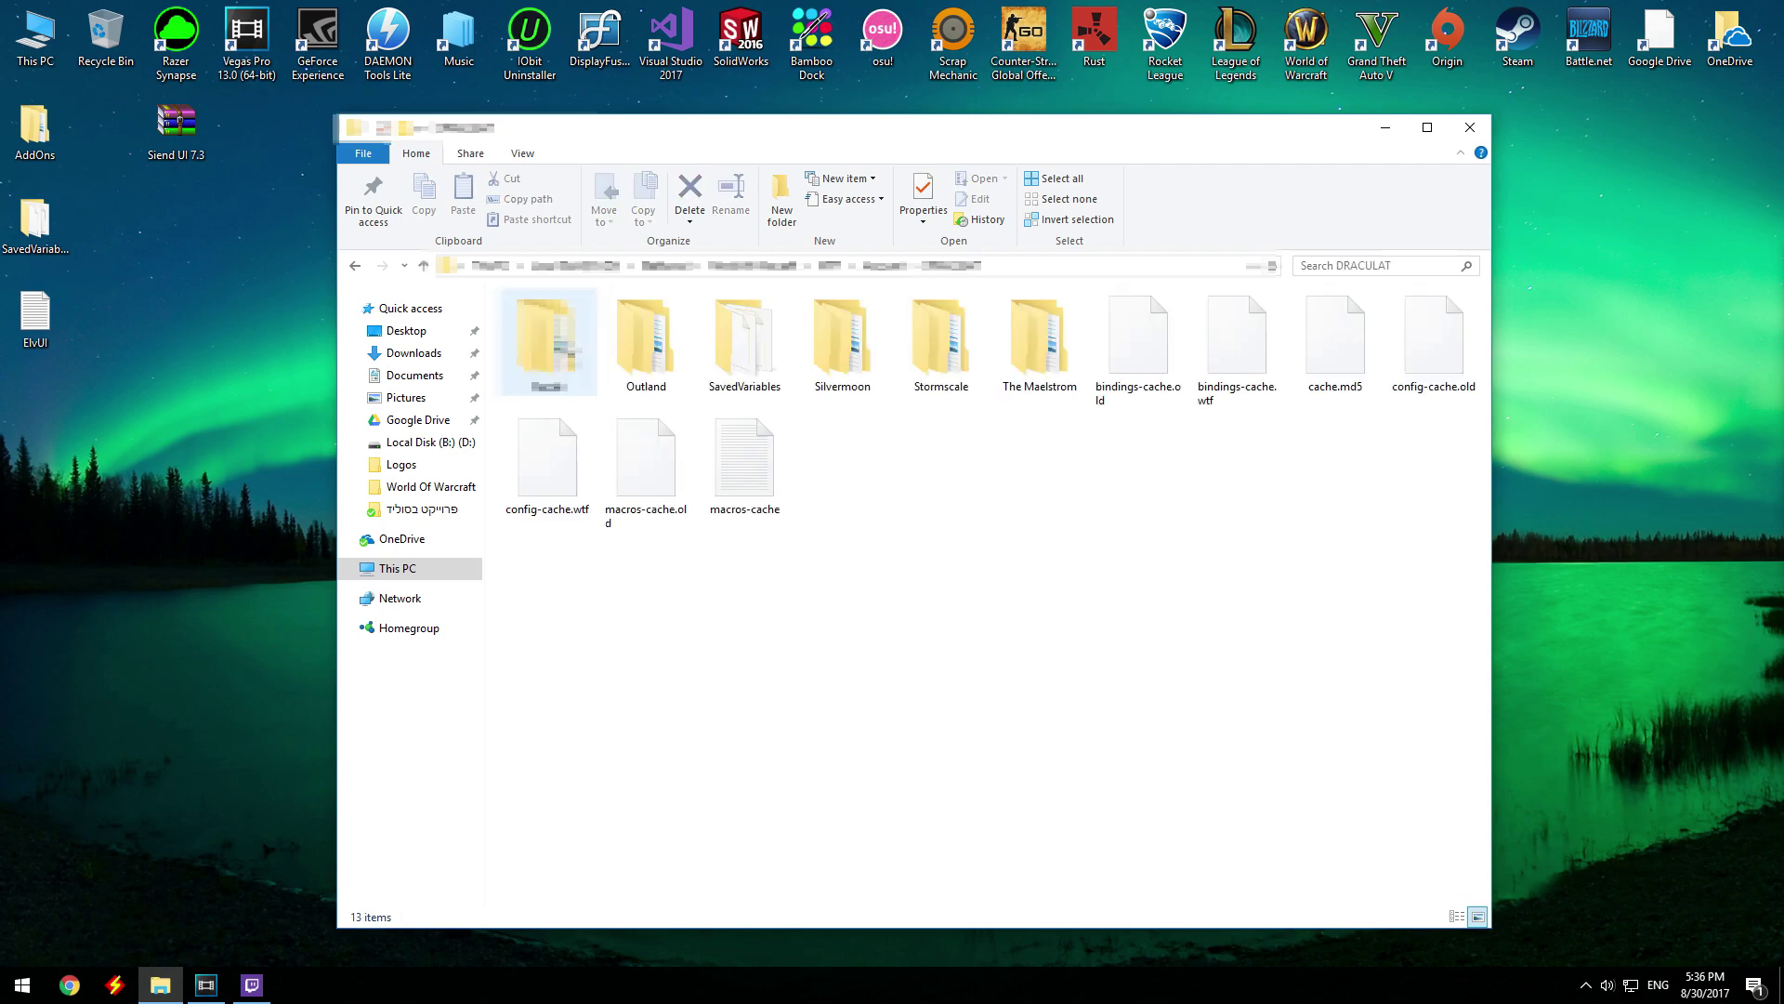
pyautogui.doubleClick(749, 351)
pyautogui.moveTo(832, 127); pyautogui.dragTo(1041, 132)
# - View the desktop SavedVariables folder as a detailed list, select its settings files, then close it
pyautogui.doubleClick(34, 223)
pyautogui.hotkey('ctrl', 'shift', '6')
pyautogui.moveTo(1403, 365); pyautogui.dragTo(706, 957)
pyautogui.click(1538, 573)
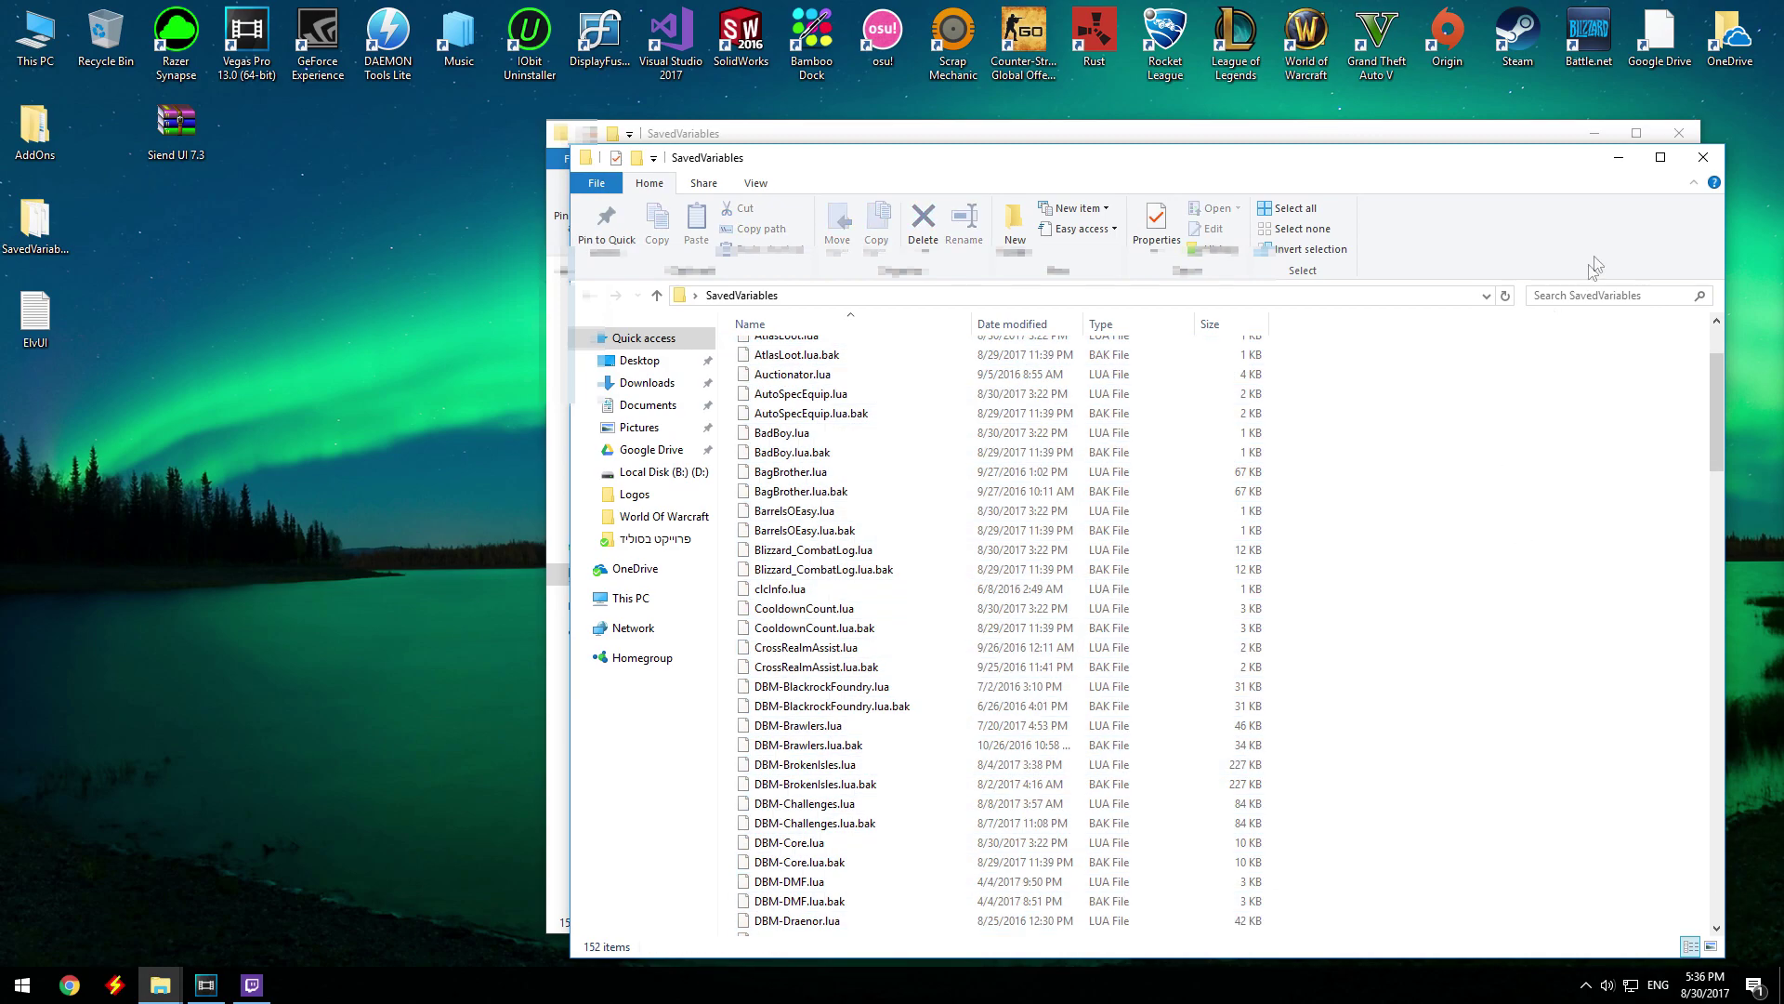
pyautogui.click(1701, 167)
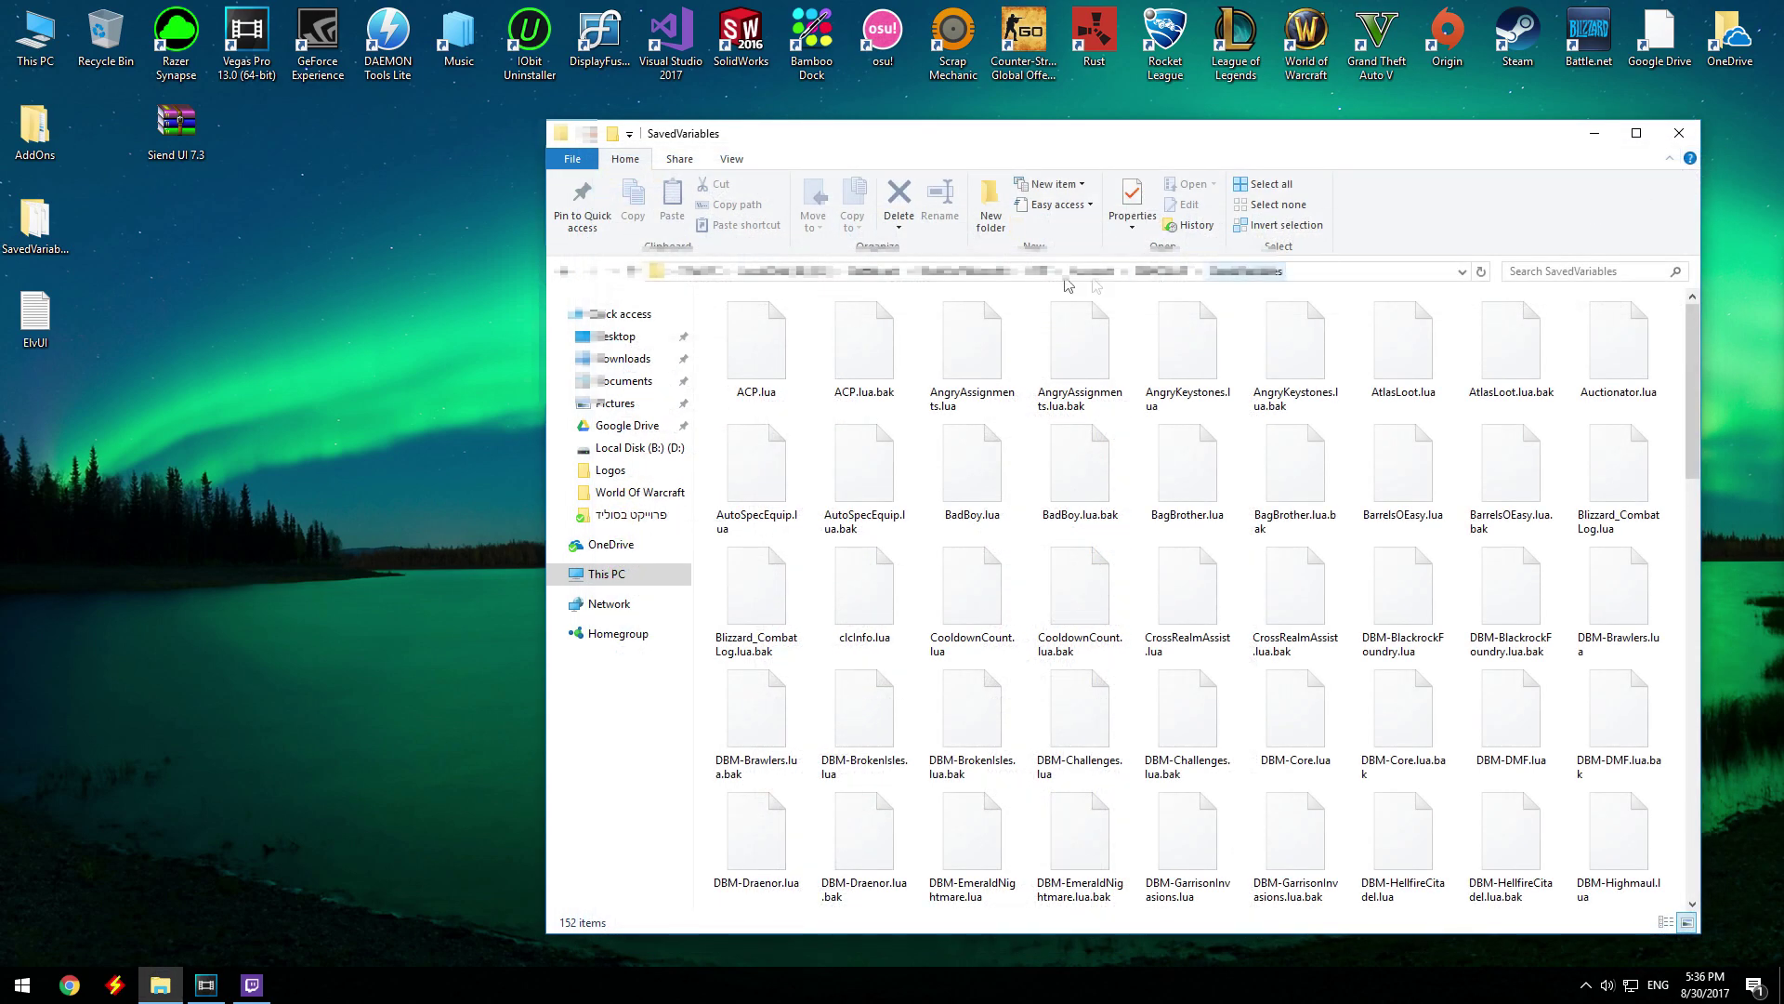
# - Compare the game's Interface > AddOns folder with the desktop AddOns folder, then close both windows
pyautogui.click(976, 271)
pyautogui.doubleClick(958, 363)
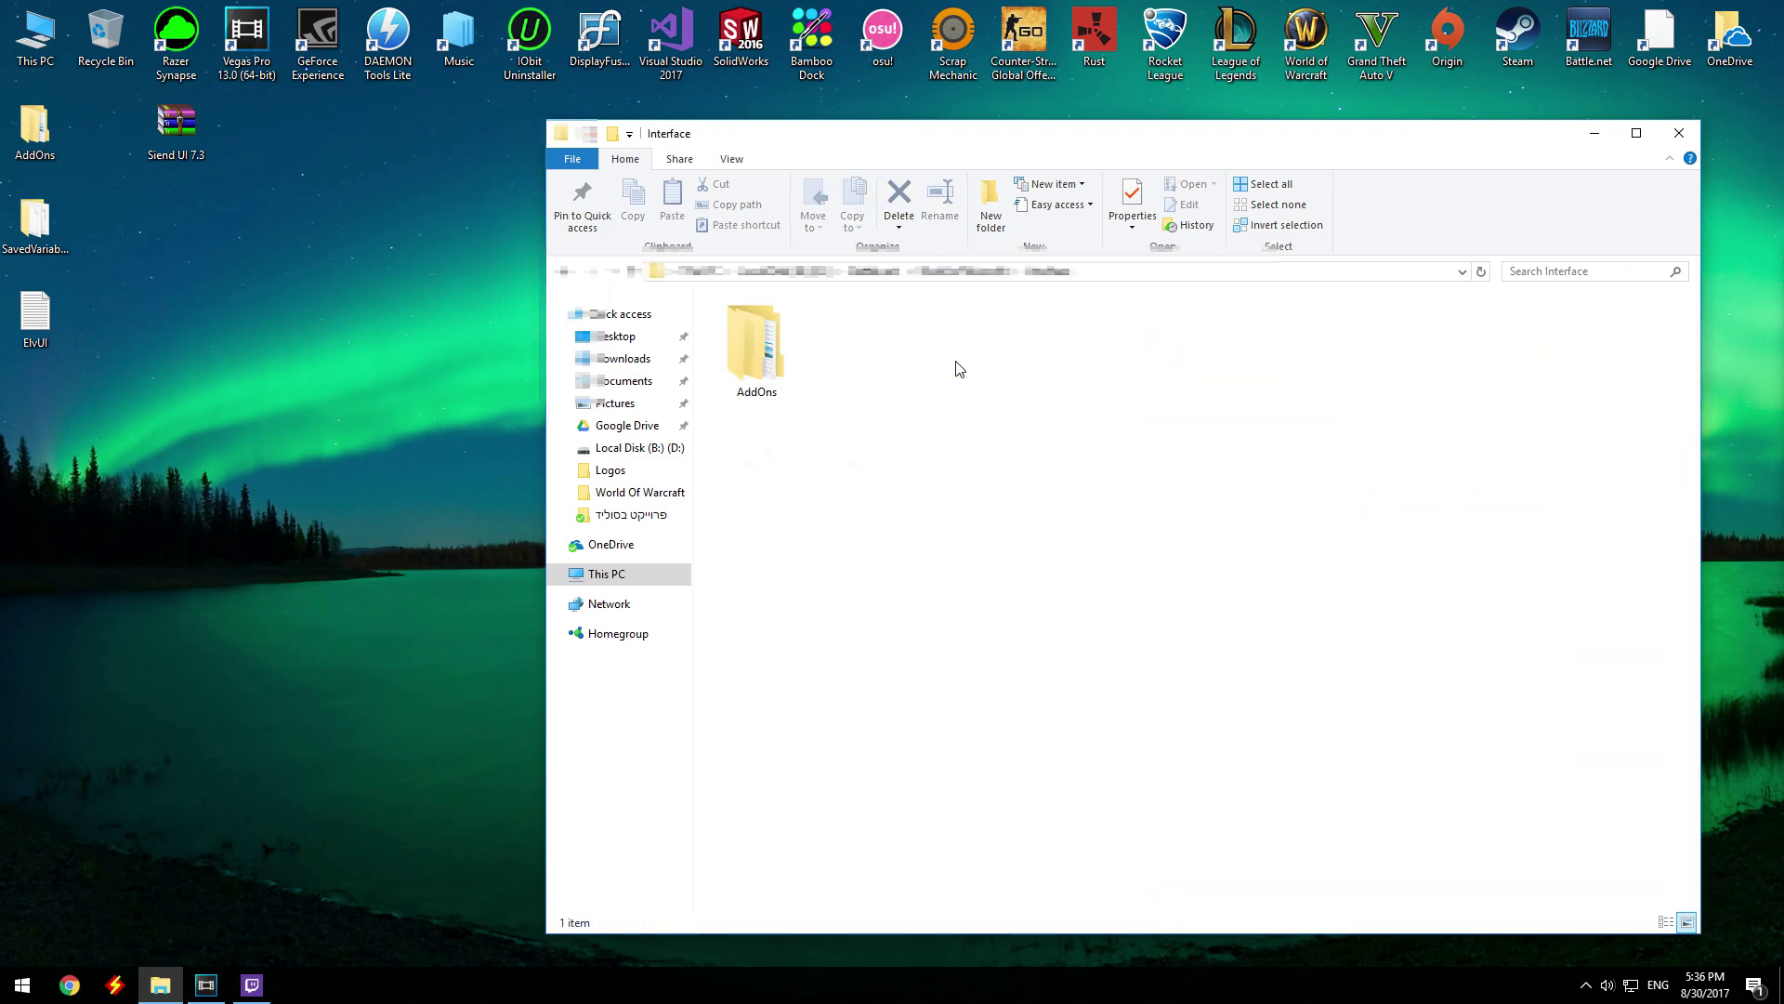
pyautogui.doubleClick(777, 348)
pyautogui.doubleClick(35, 130)
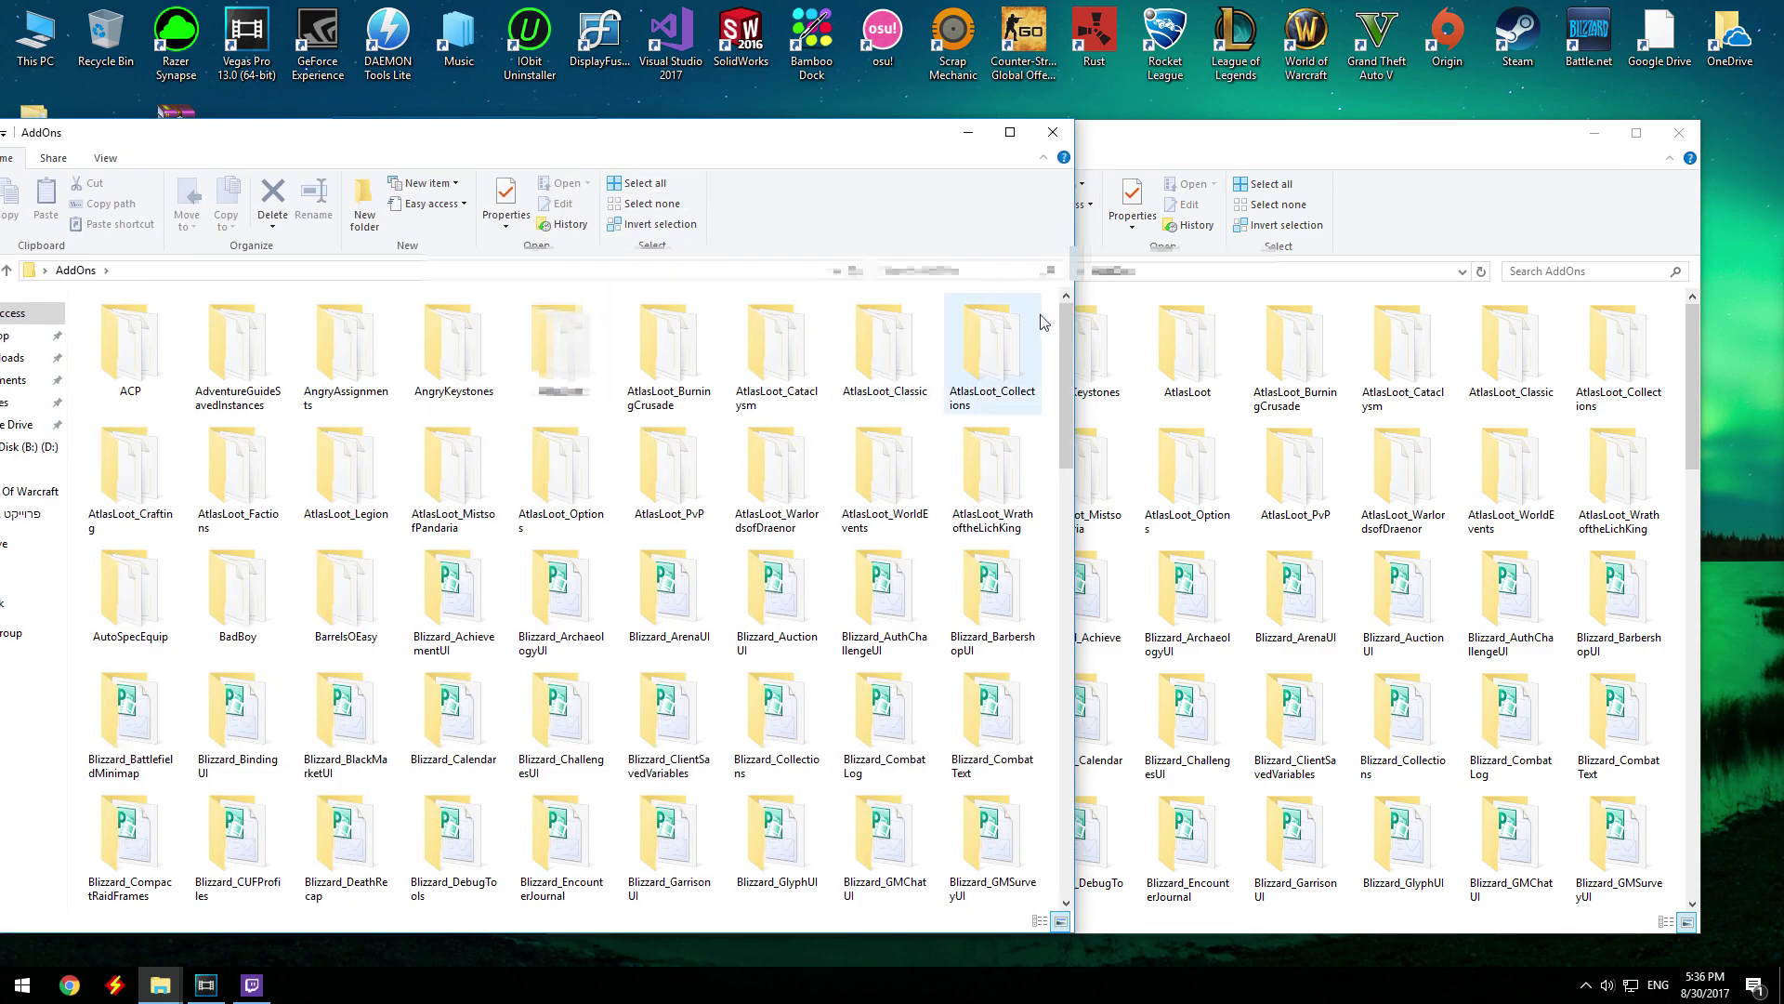
pyautogui.moveTo(1049, 316); pyautogui.dragTo(177, 865)
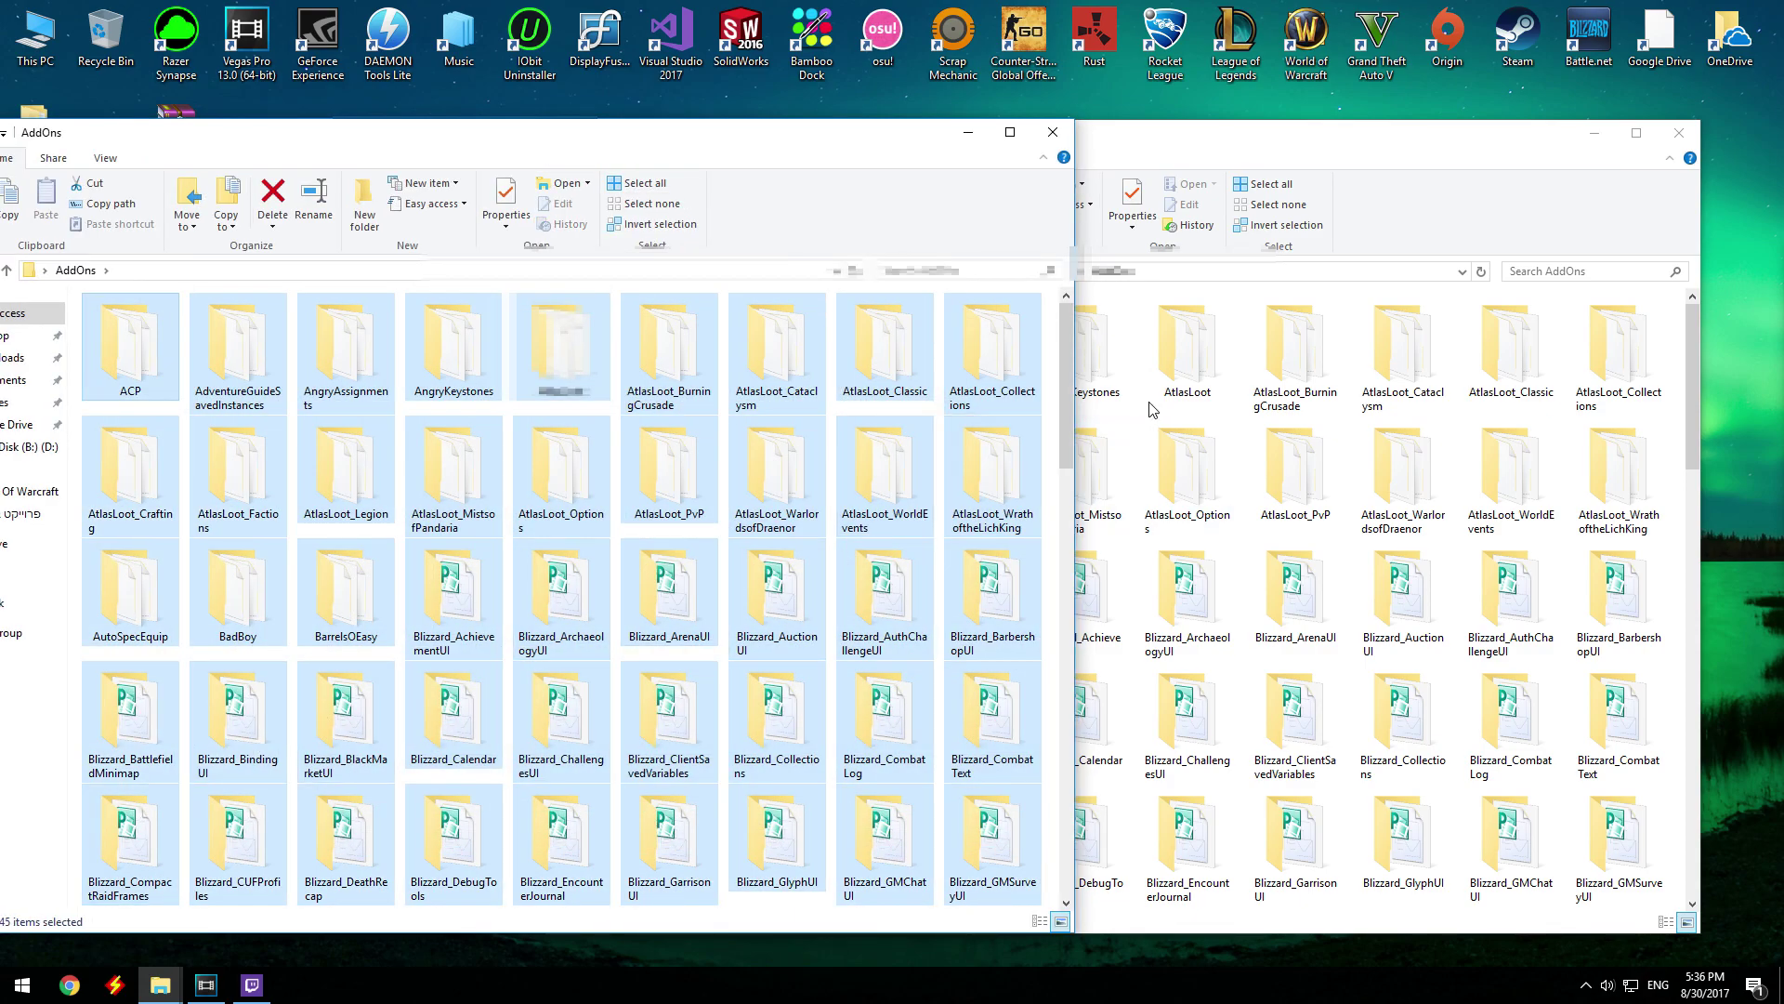
pyautogui.click(1157, 414)
pyautogui.click(436, 130)
pyautogui.click(1056, 133)
pyautogui.click(1680, 134)
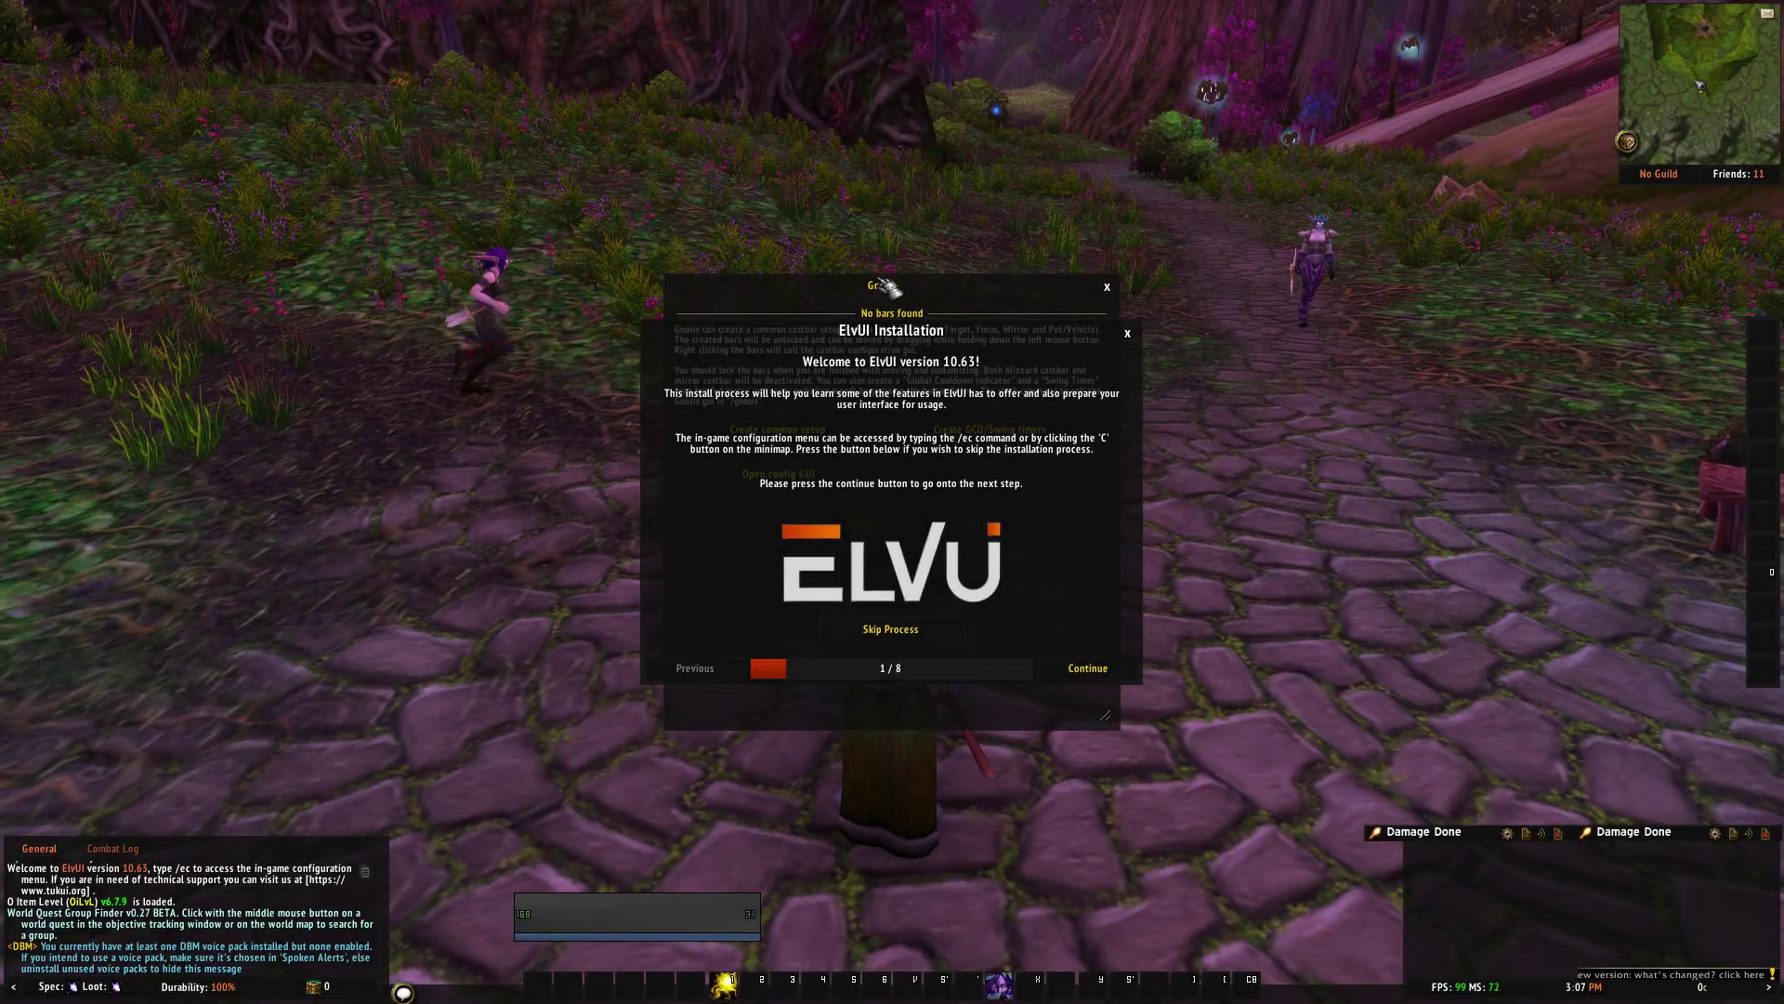
# - Move the Gnosis window aside, run the ElvUI installer through to Finished, then disable and hide the support message
pyautogui.moveTo(892, 293); pyautogui.dragTo(368, 251)
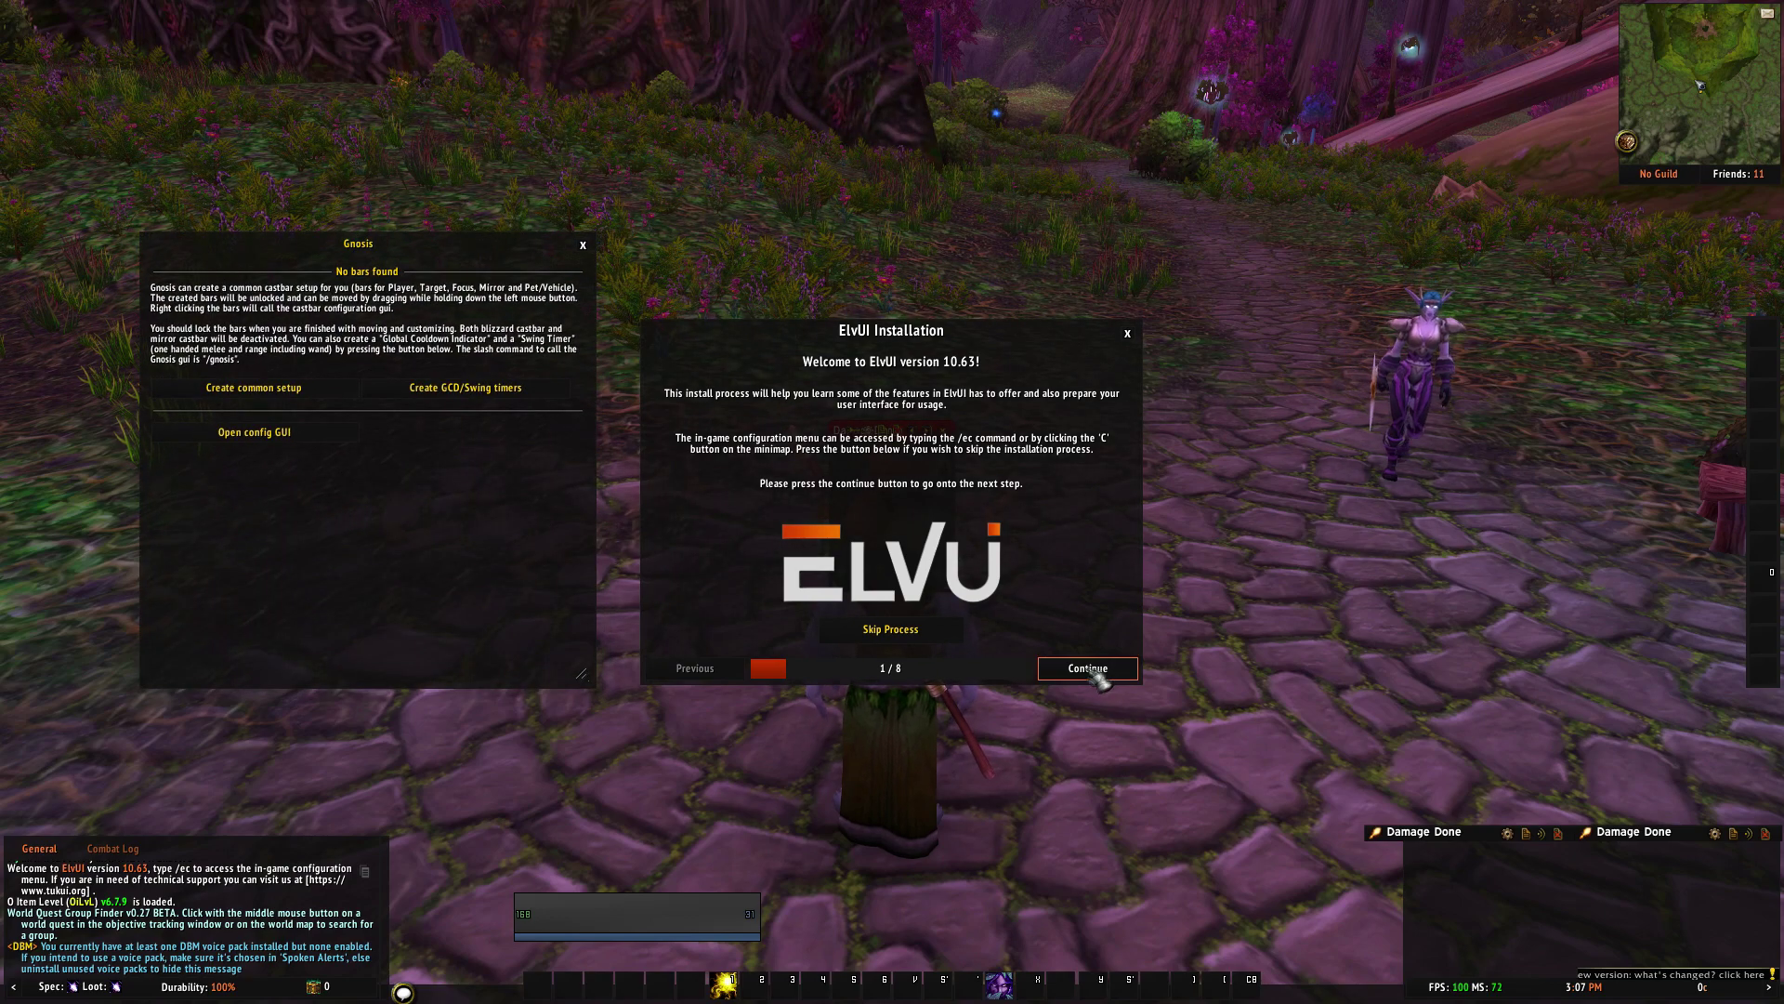
pyautogui.click(1087, 669)
pyautogui.click(1087, 668)
pyautogui.click(1087, 668)
pyautogui.click(1088, 668)
pyautogui.click(1088, 668)
pyautogui.click(1087, 669)
pyautogui.click(1088, 669)
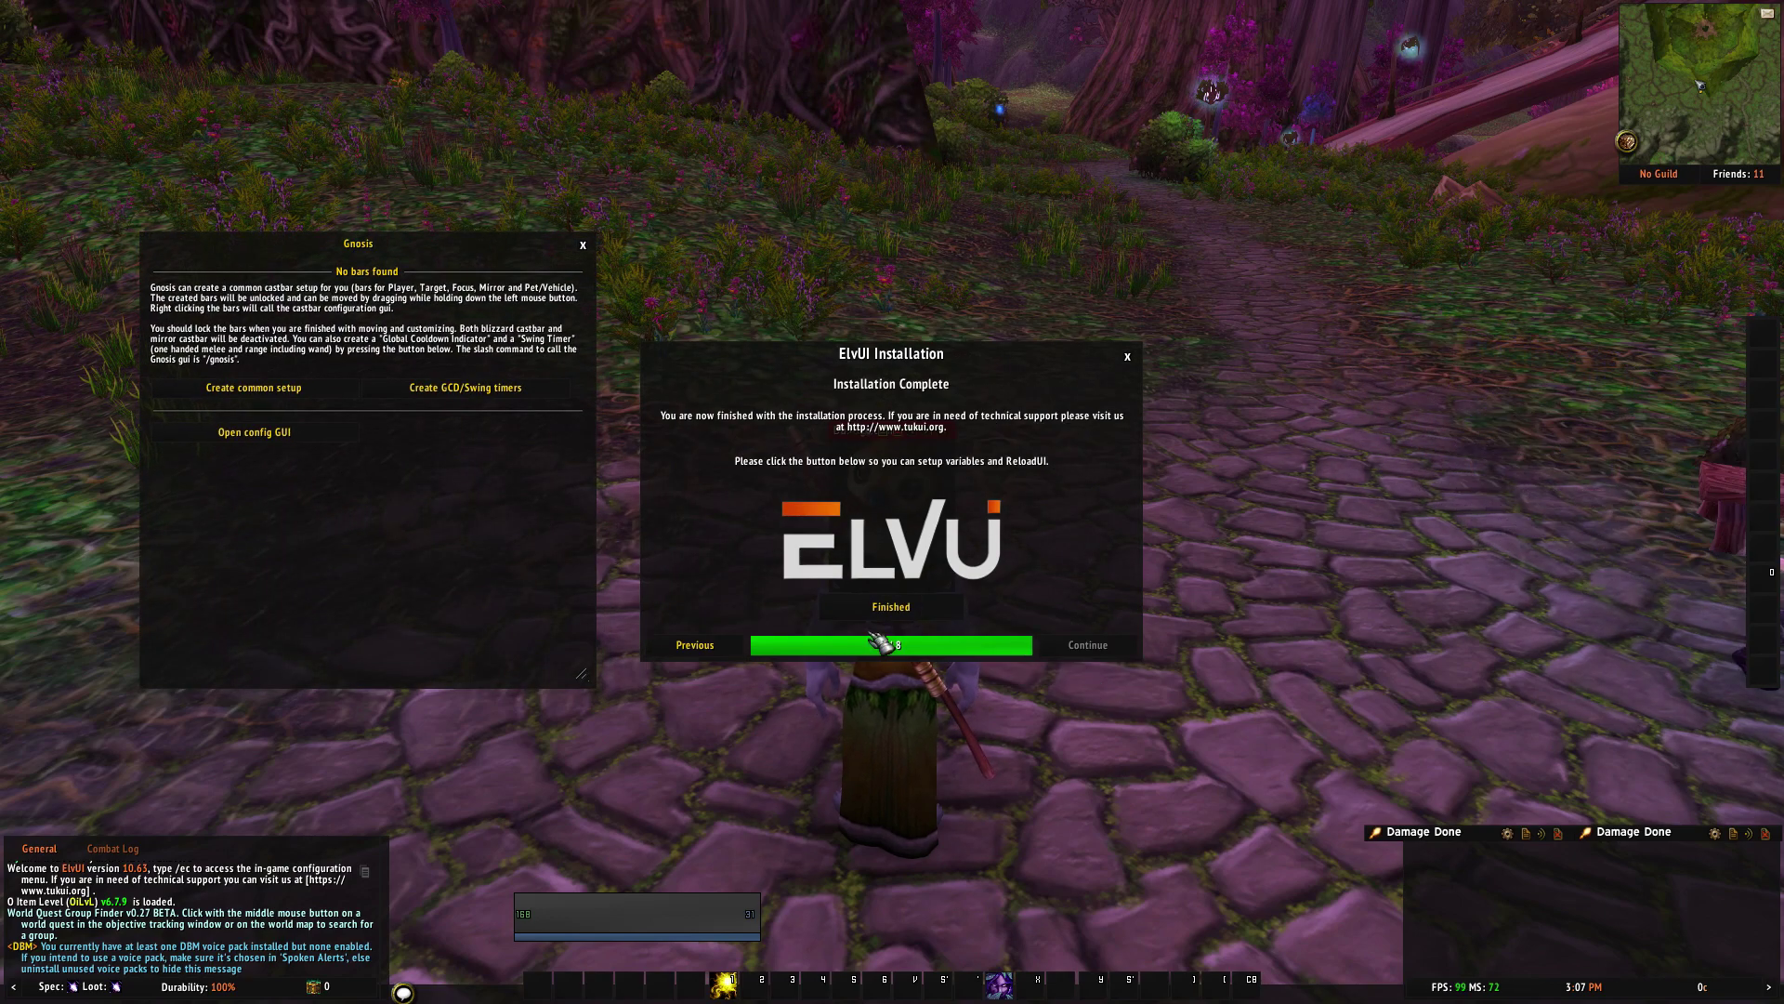
pyautogui.click(892, 615)
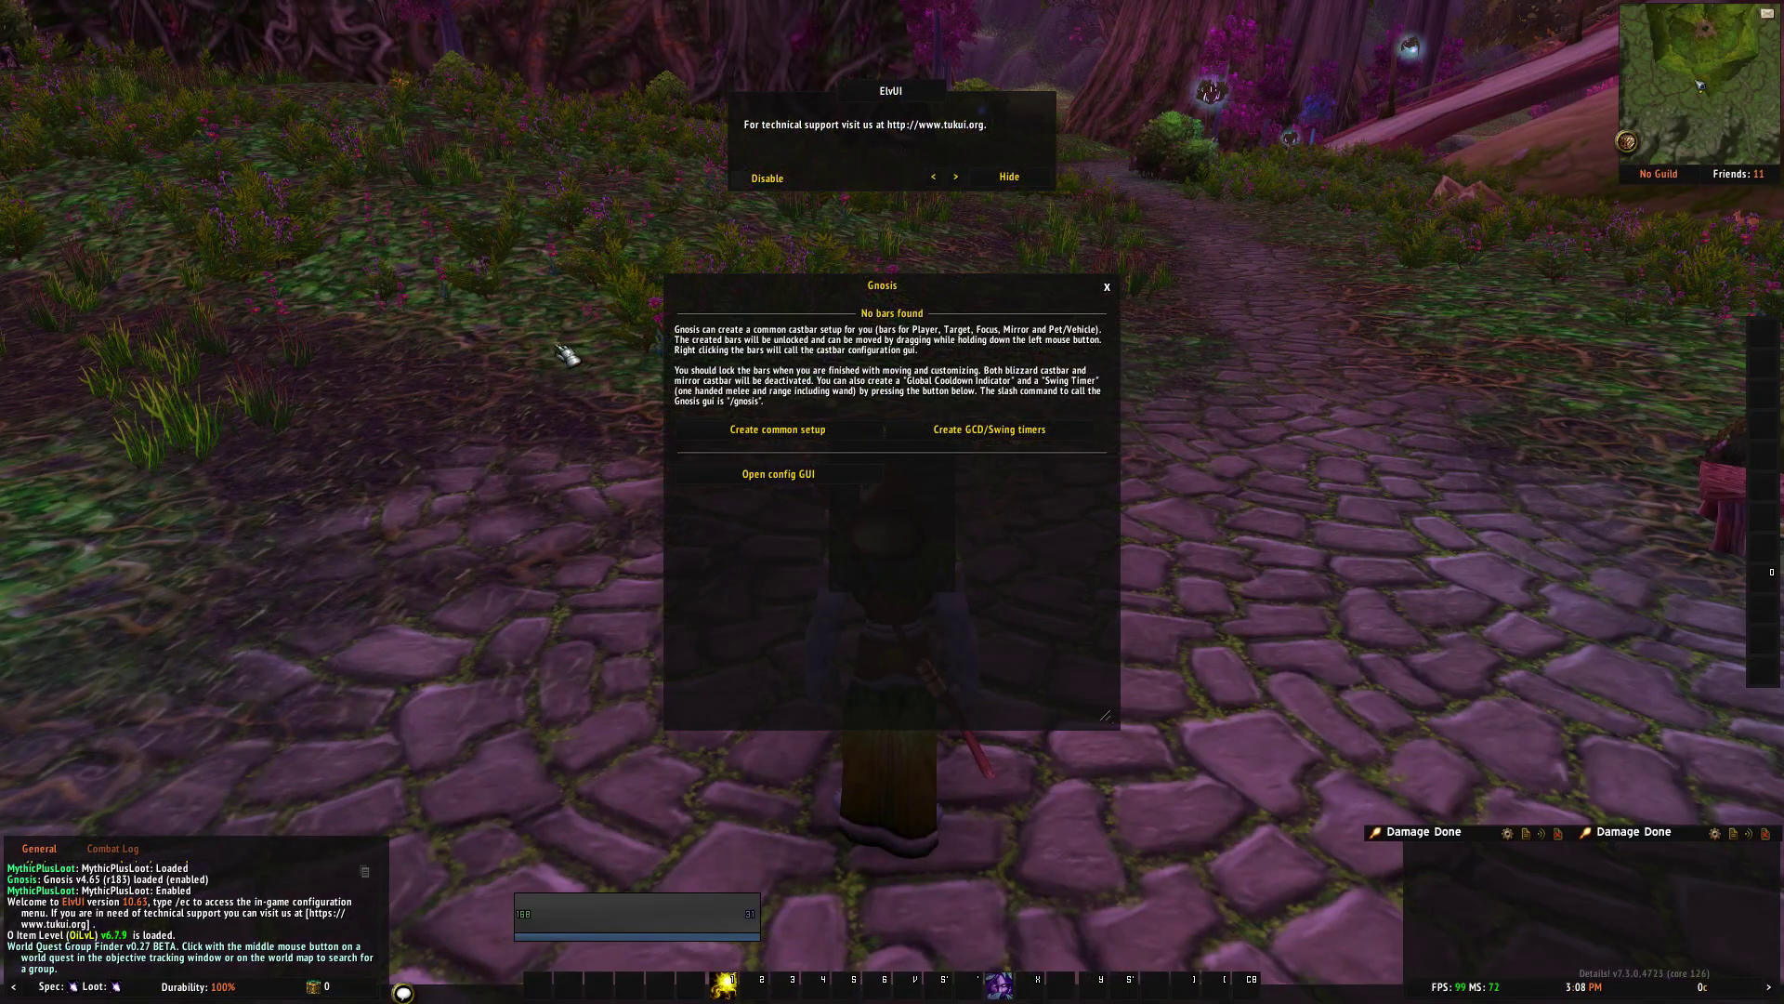
pyautogui.click(753, 181)
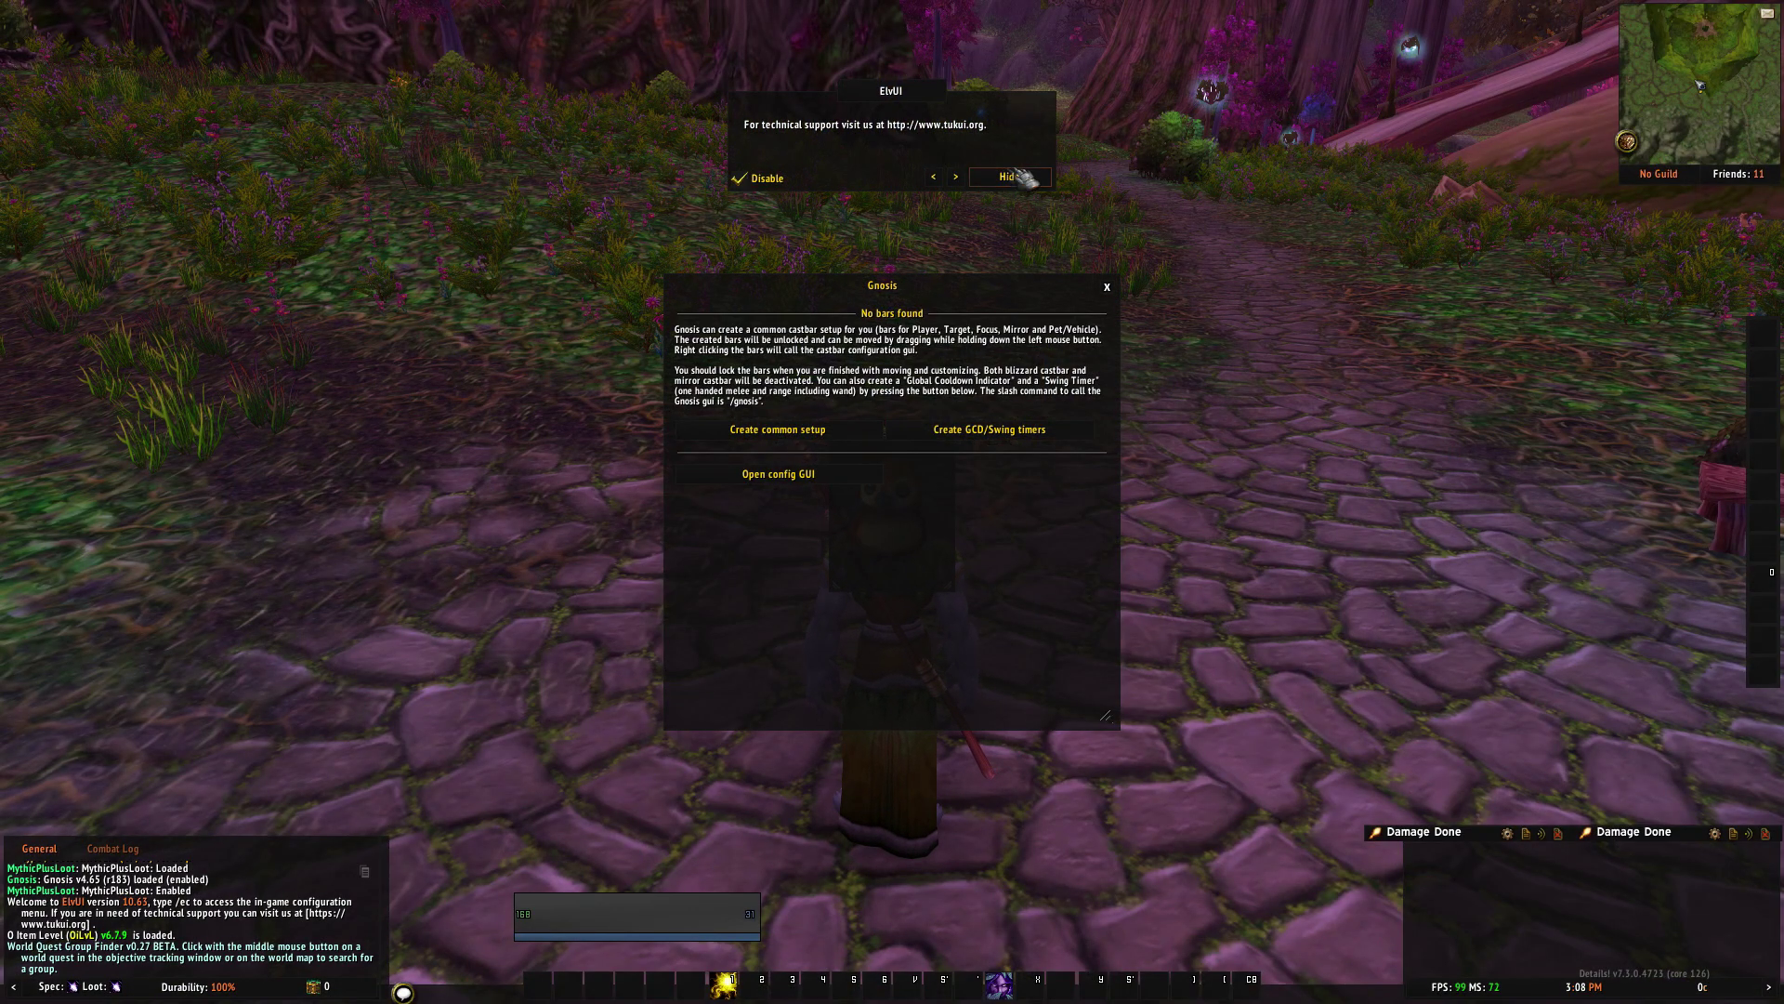
pyautogui.click(1010, 177)
# - Create Gnosis's common cast bar setup, close the Gnosis window, and open ElvUI's Profiles page
pyautogui.moveTo(892, 305); pyautogui.dragTo(896, 250)
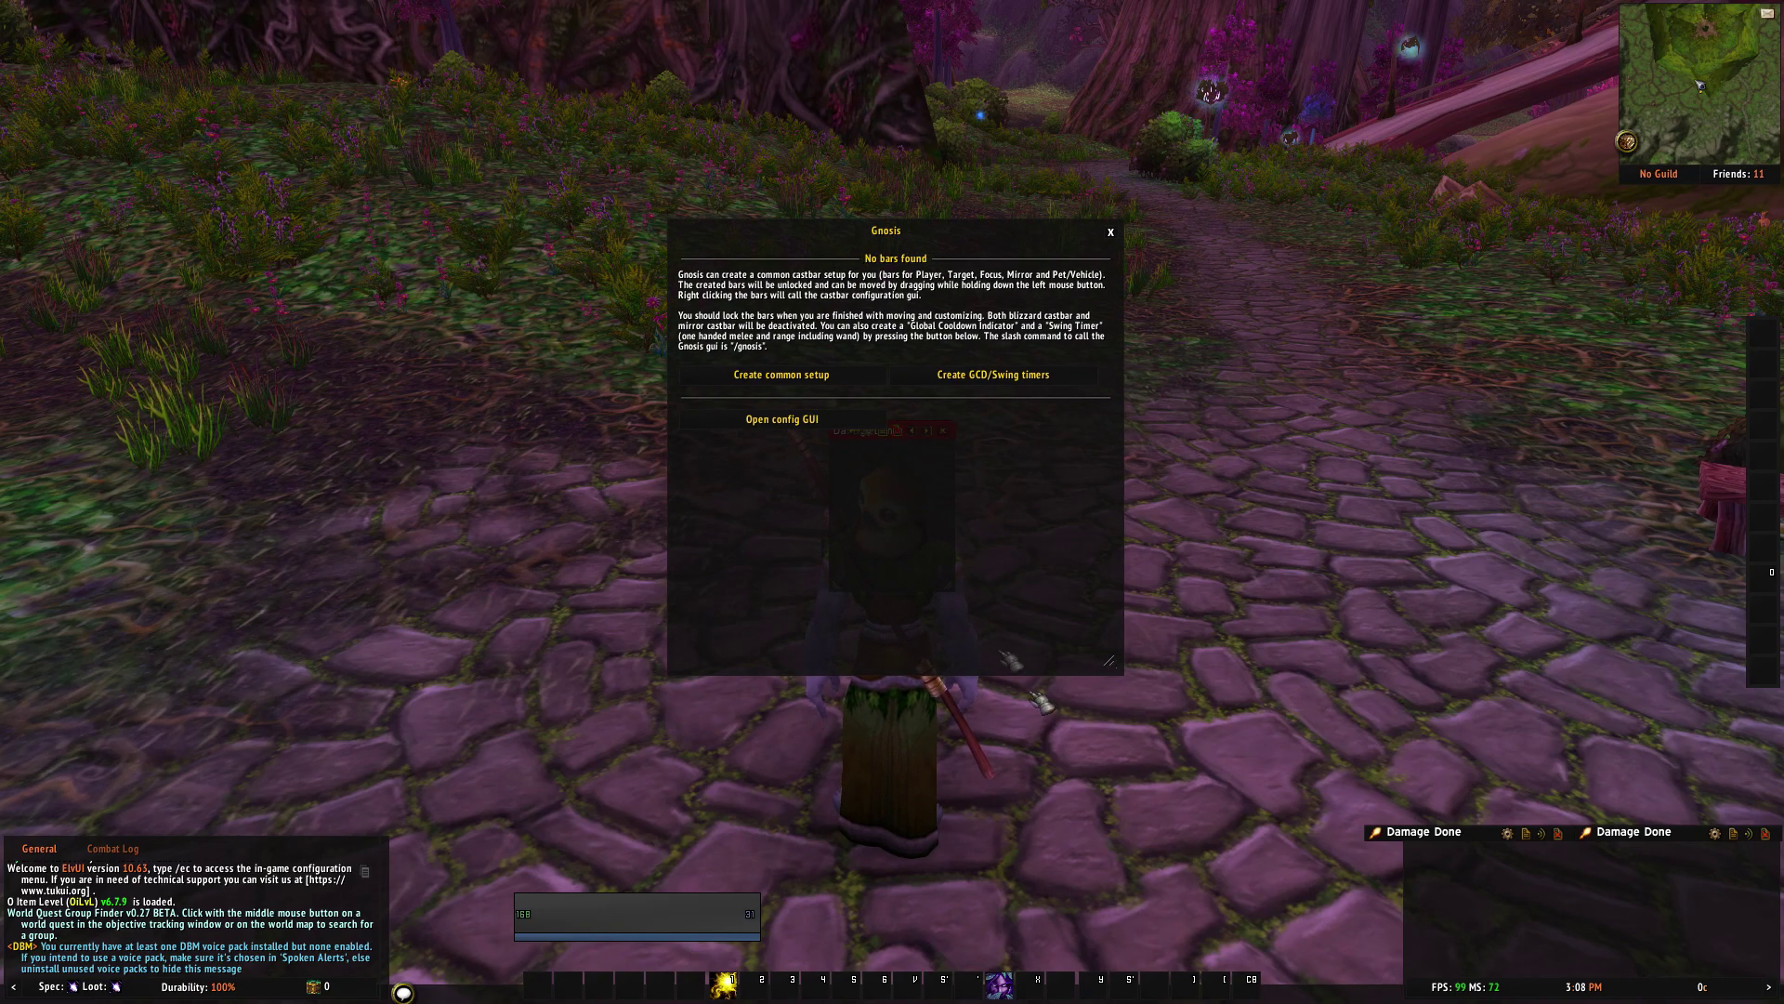
pyautogui.click(785, 377)
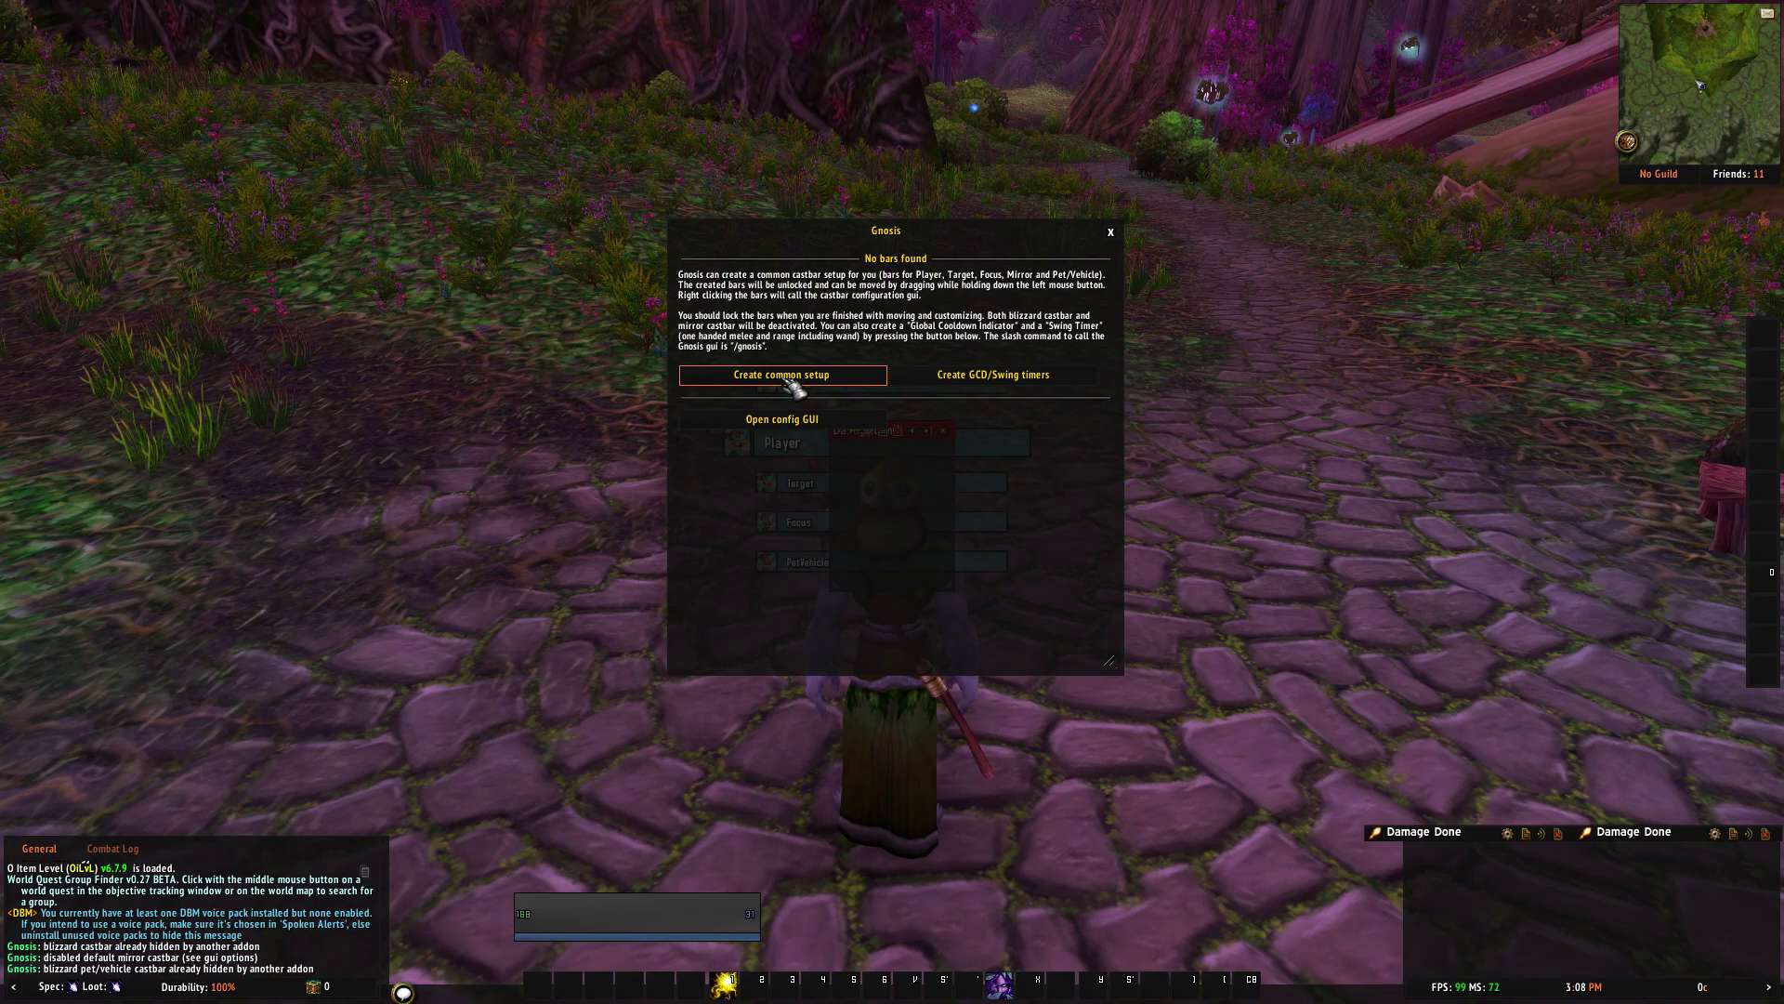
pyautogui.click(1111, 232)
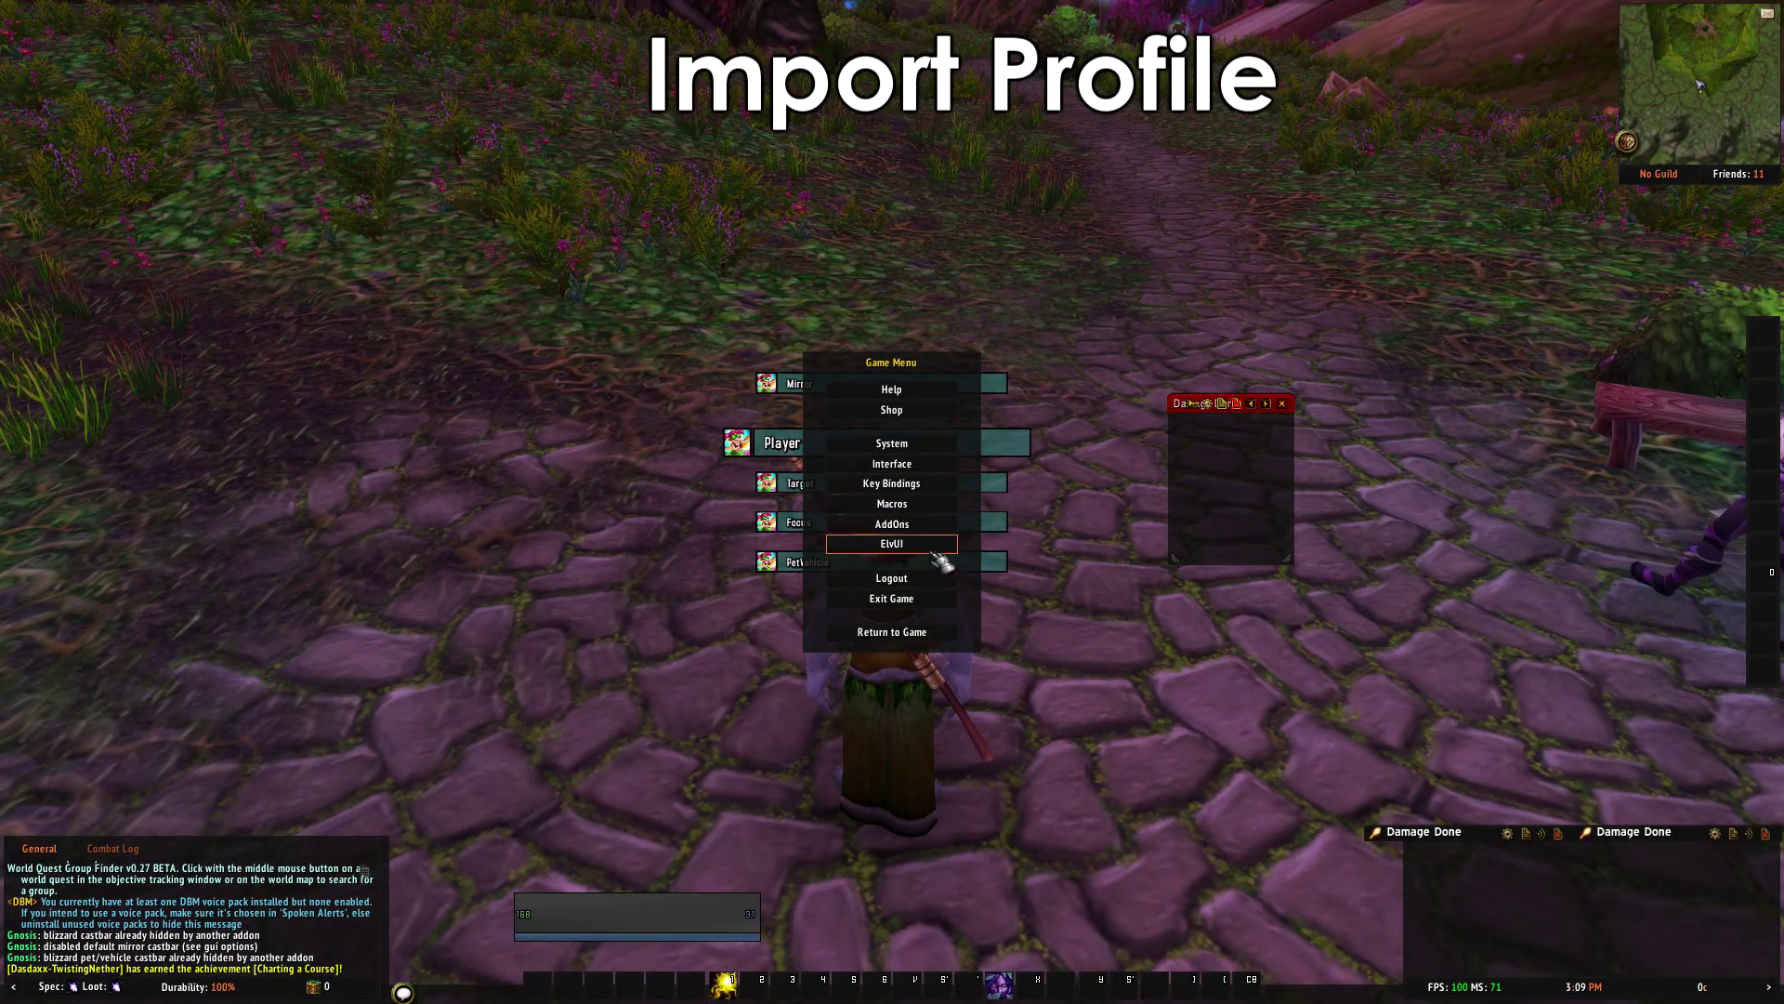
pyautogui.click(933, 548)
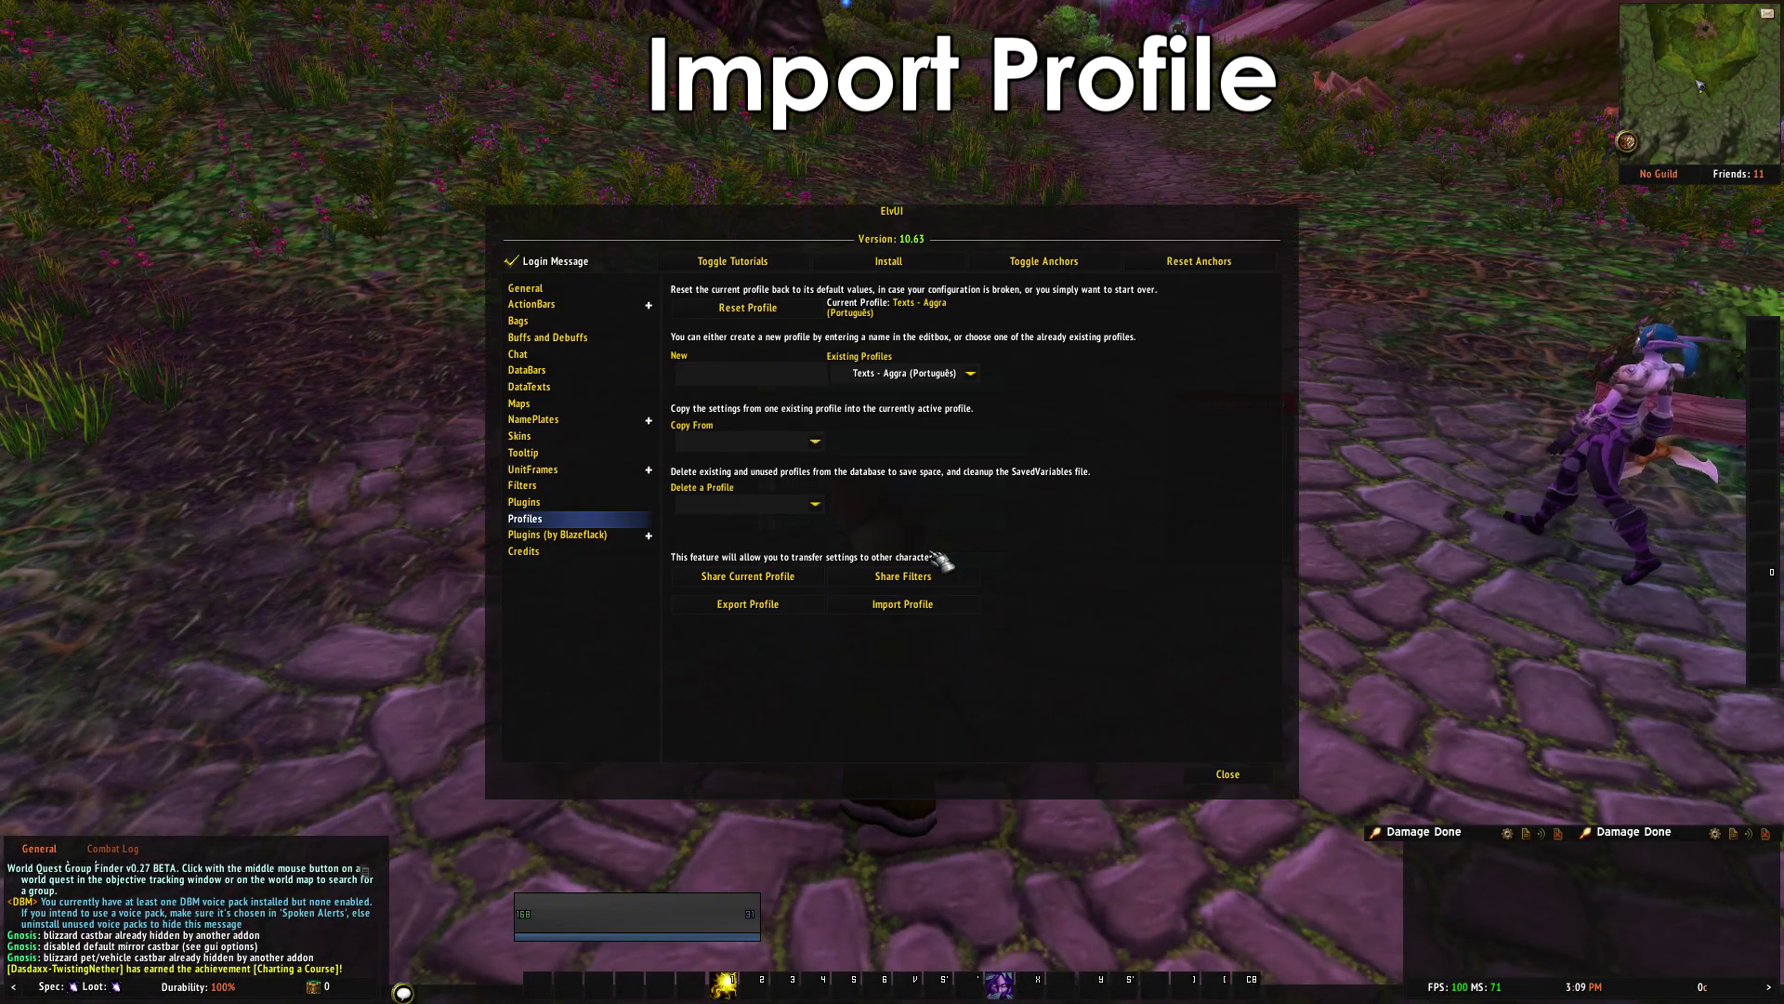
# - Paste the profile string copied from Notepad into ElvUI's Import Profile, accept overwriting, and close ElvUI
pyautogui.click(912, 609)
pyautogui.hotkey('alt', 'Tab')
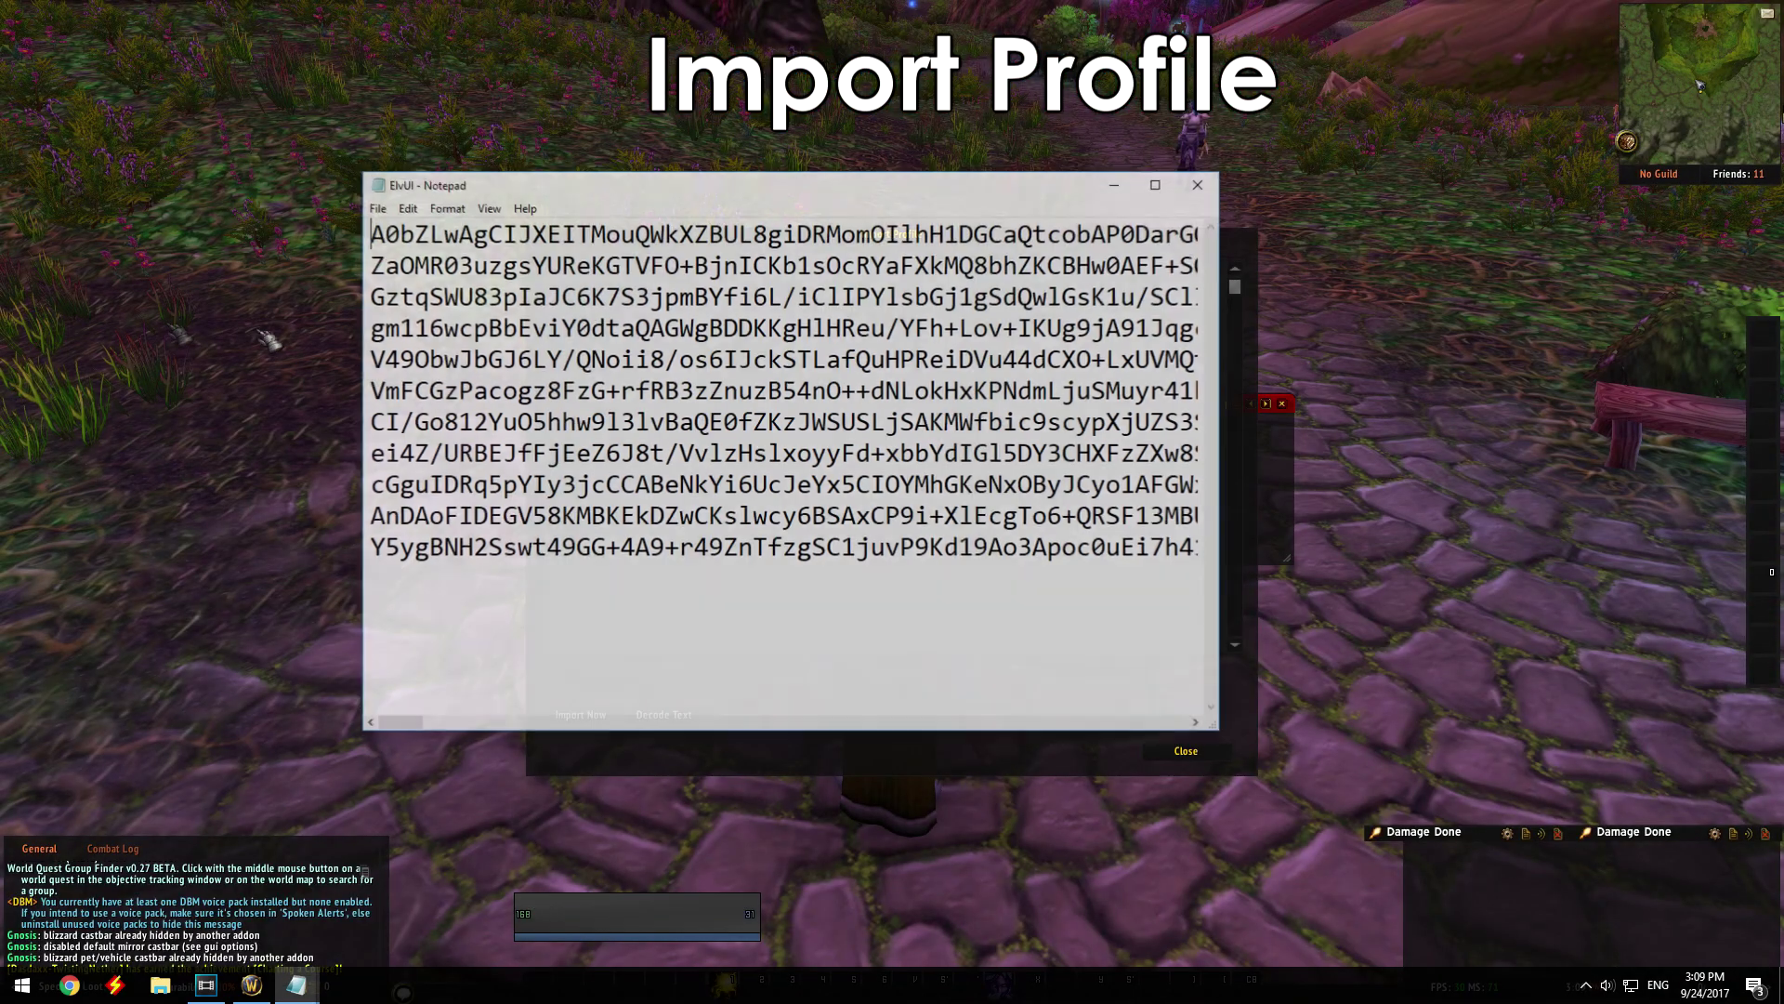
pyautogui.hotkey('ctrl', 'a')
pyautogui.hotkey('ctrl', 'c')
pyautogui.hotkey('alt', 'Tab')
pyautogui.hotkey('ctrl', 'v')
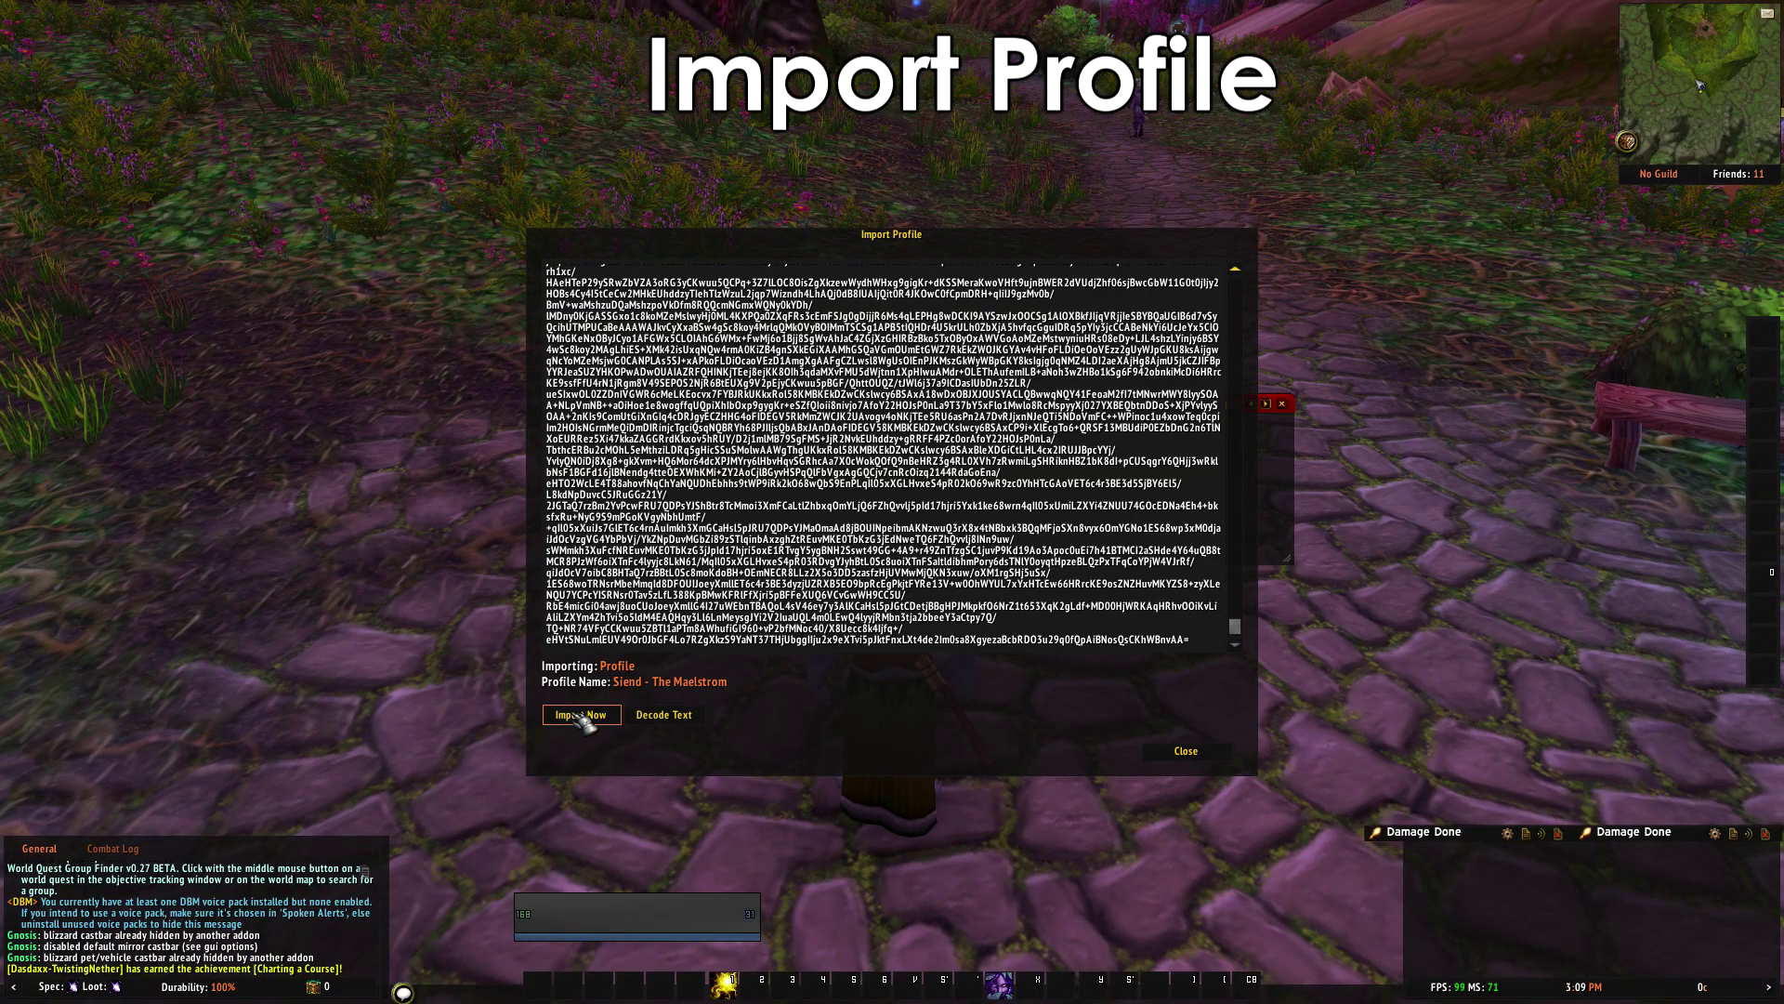
pyautogui.click(578, 713)
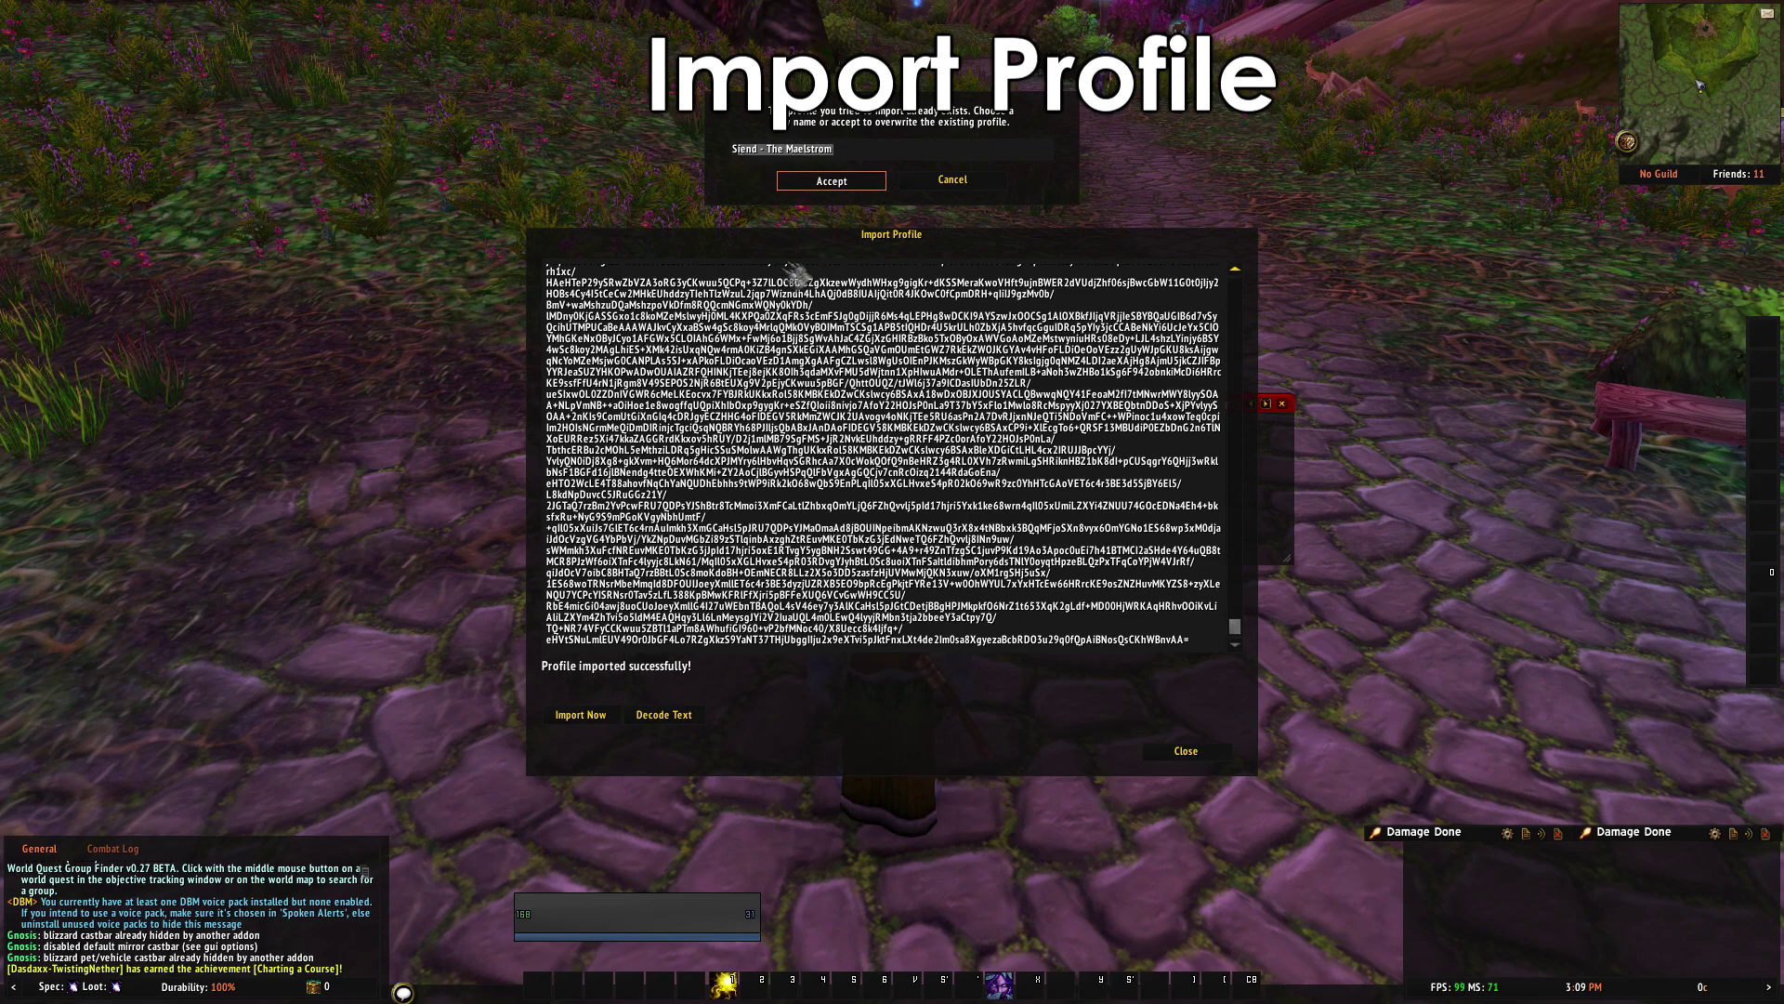
pyautogui.press('Return')
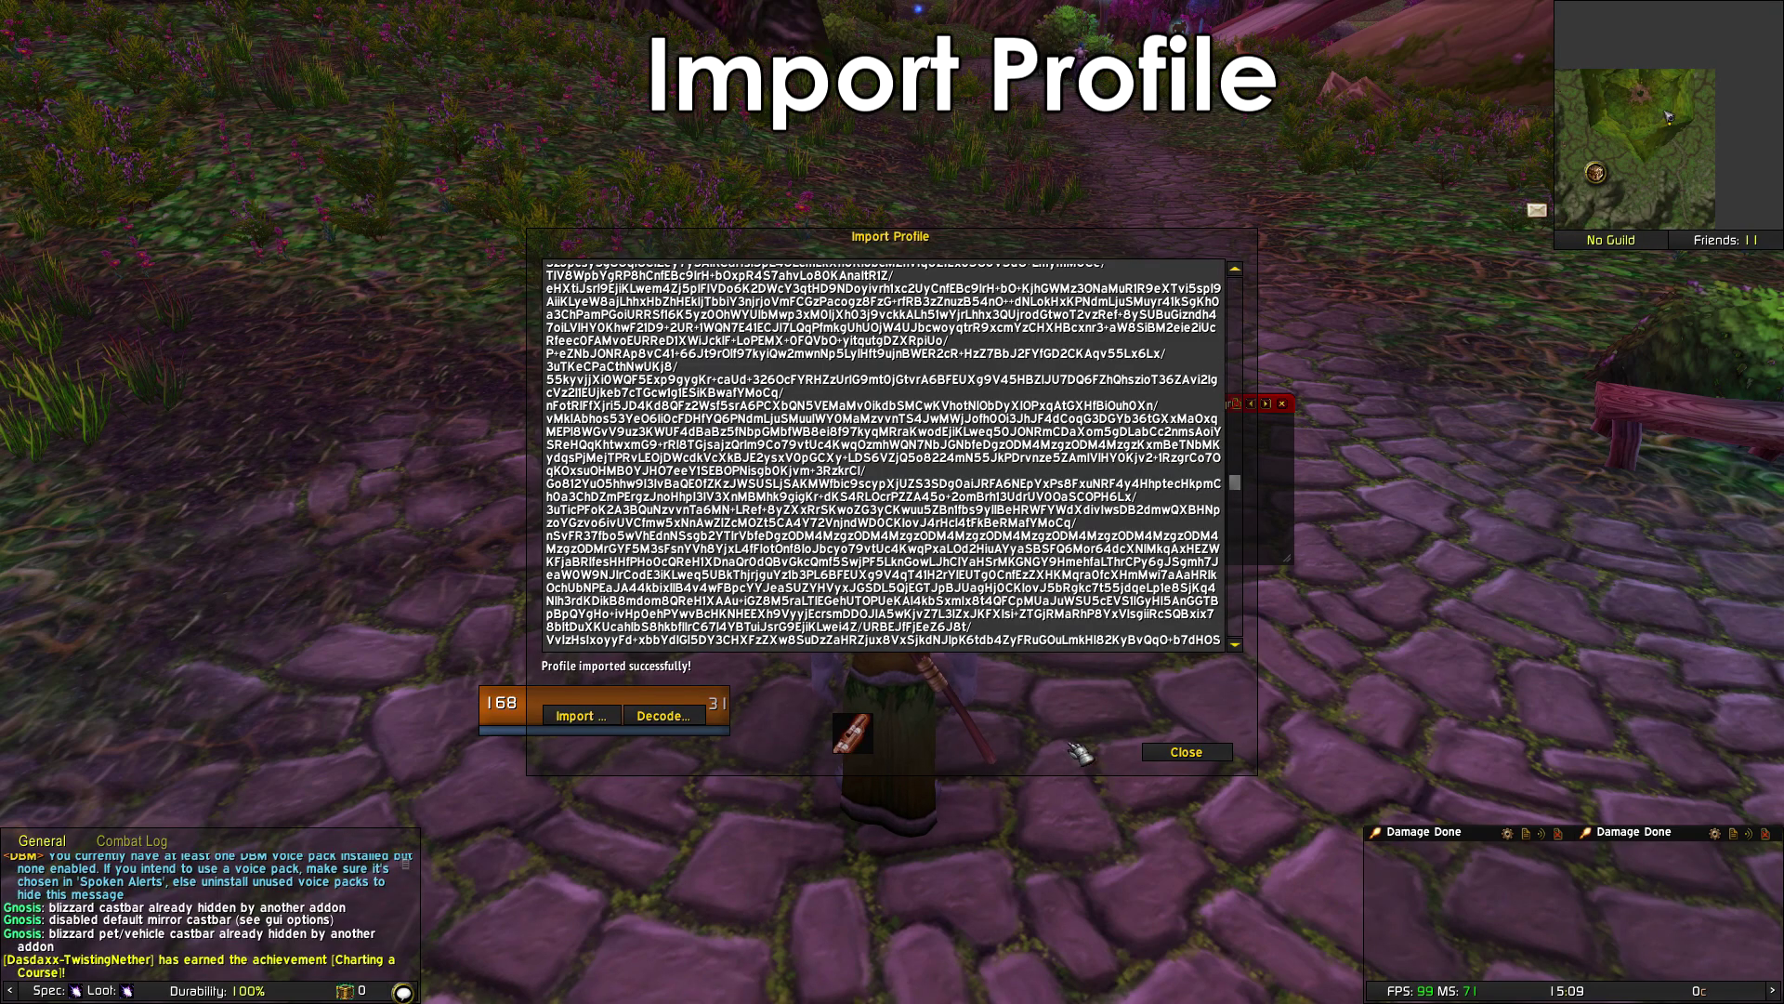
pyautogui.click(1186, 752)
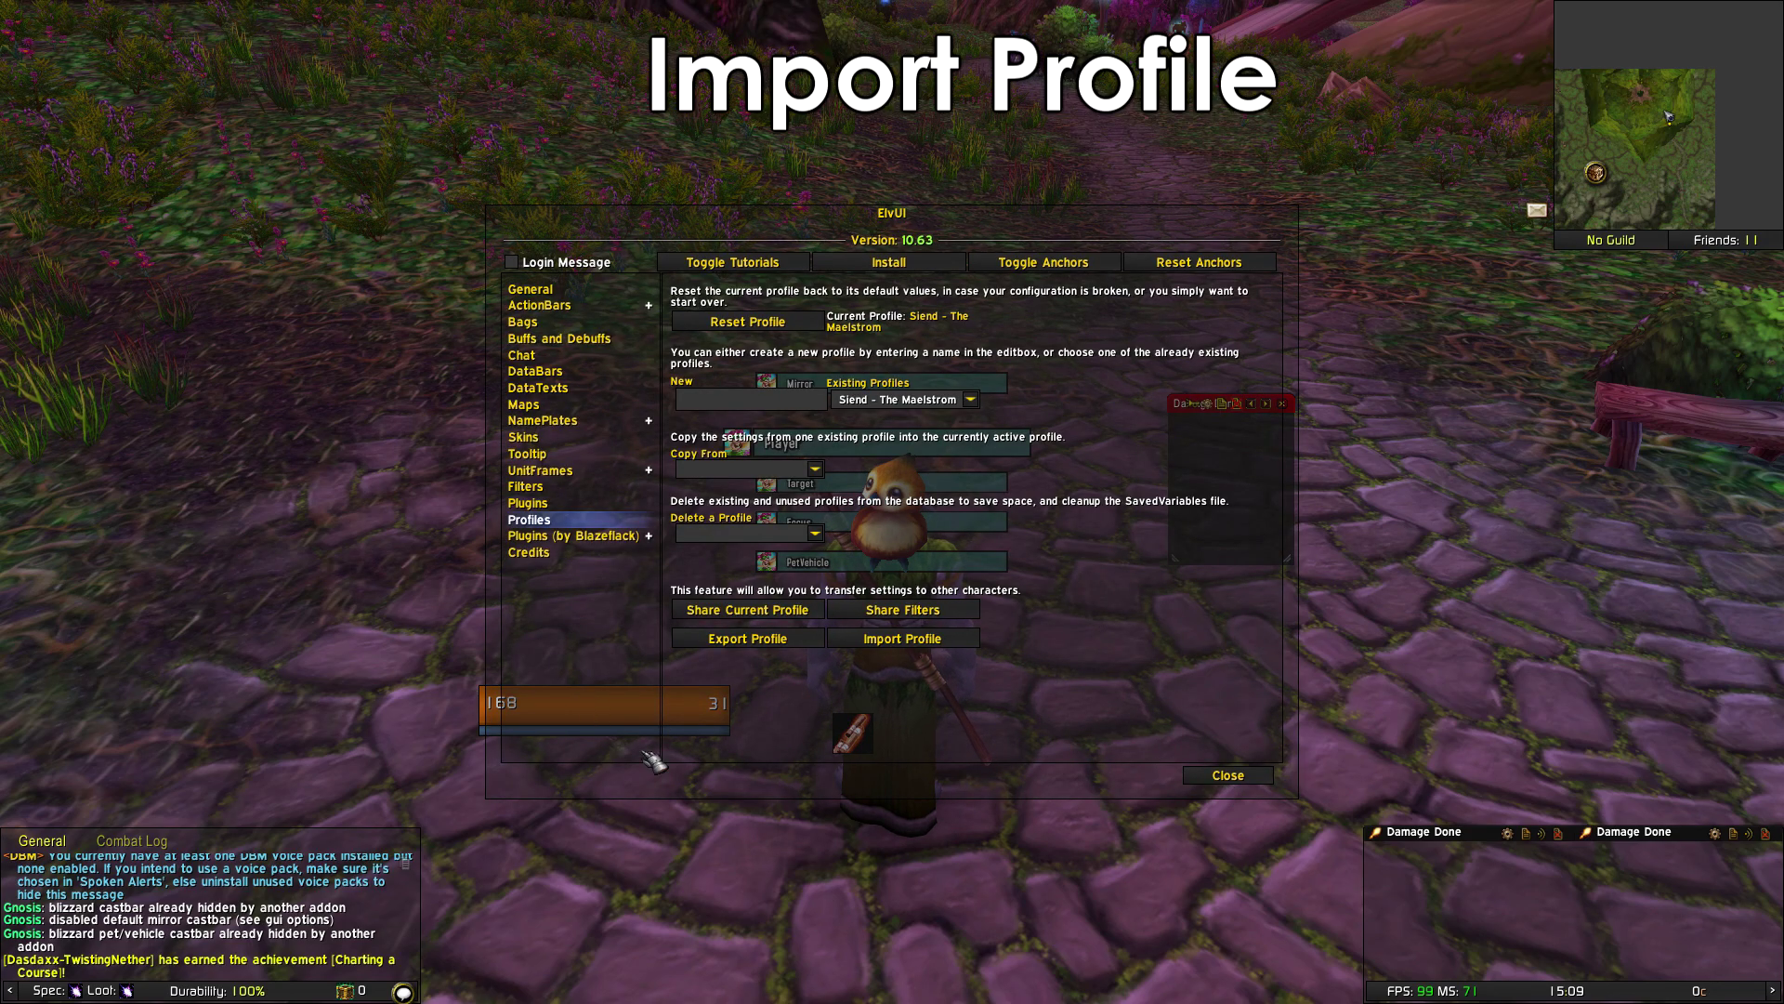
pyautogui.press('Escape')
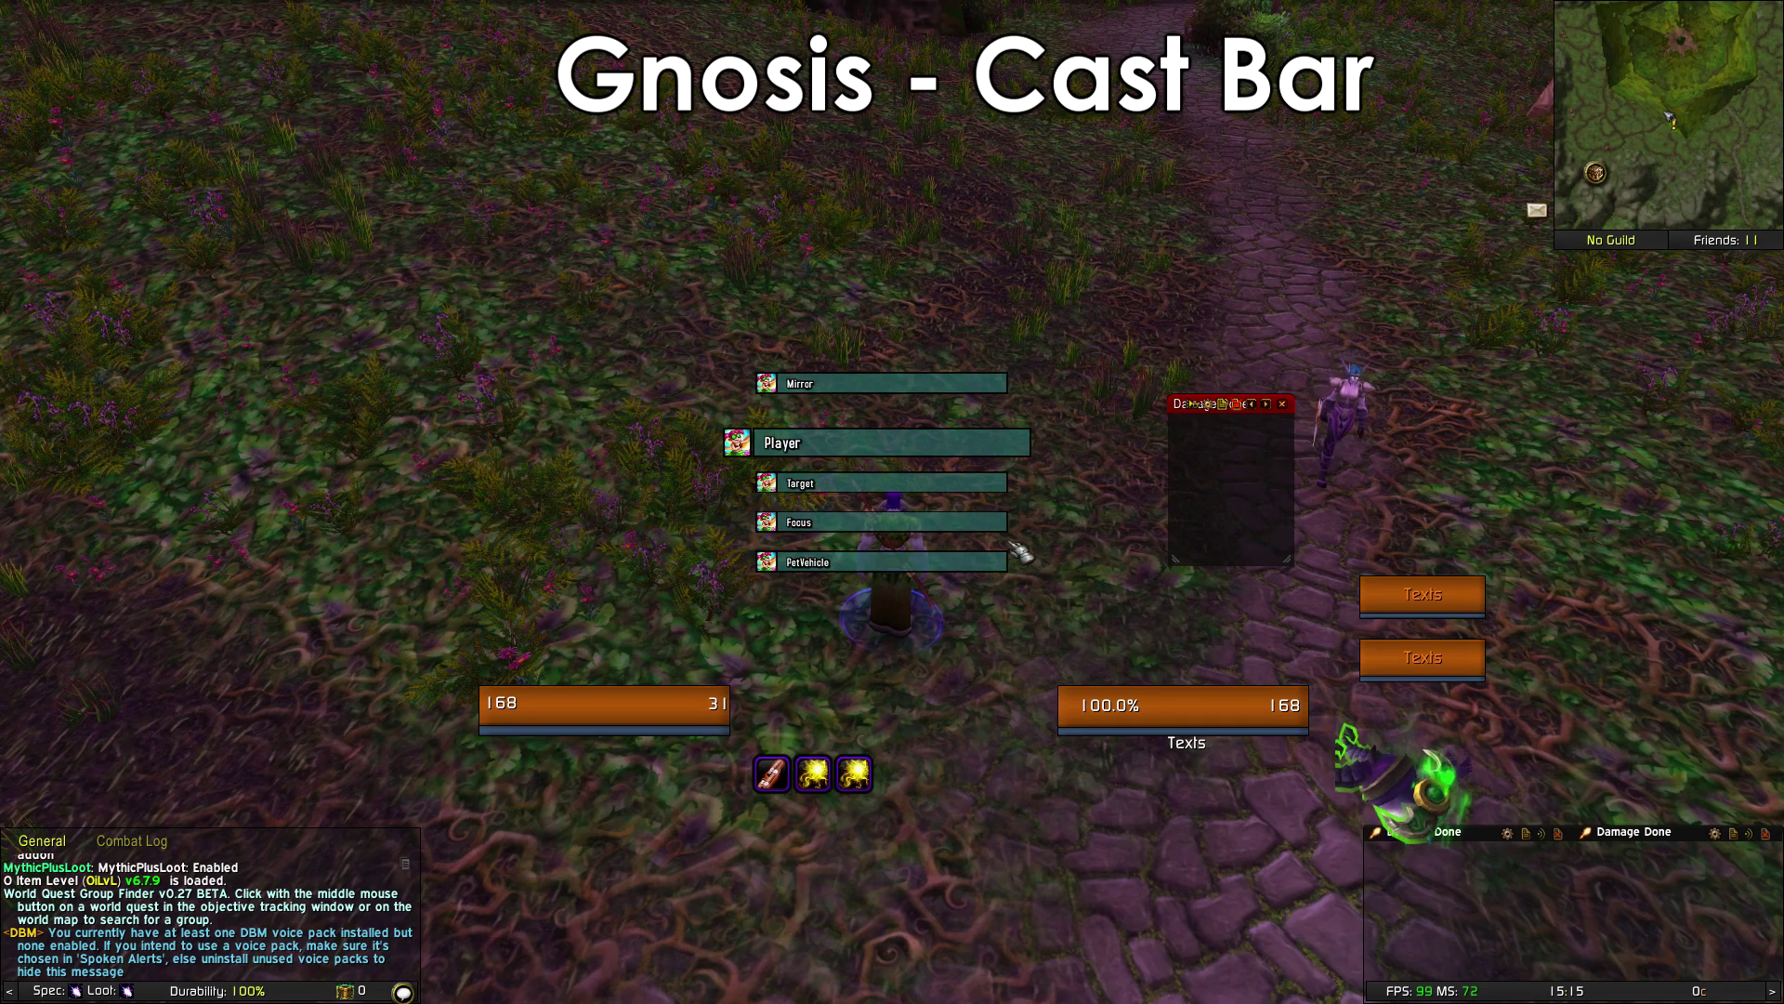
# - Open Gnosis's Bar Configuration page under Interface > AddOns in the game options
pyautogui.press('Escape')
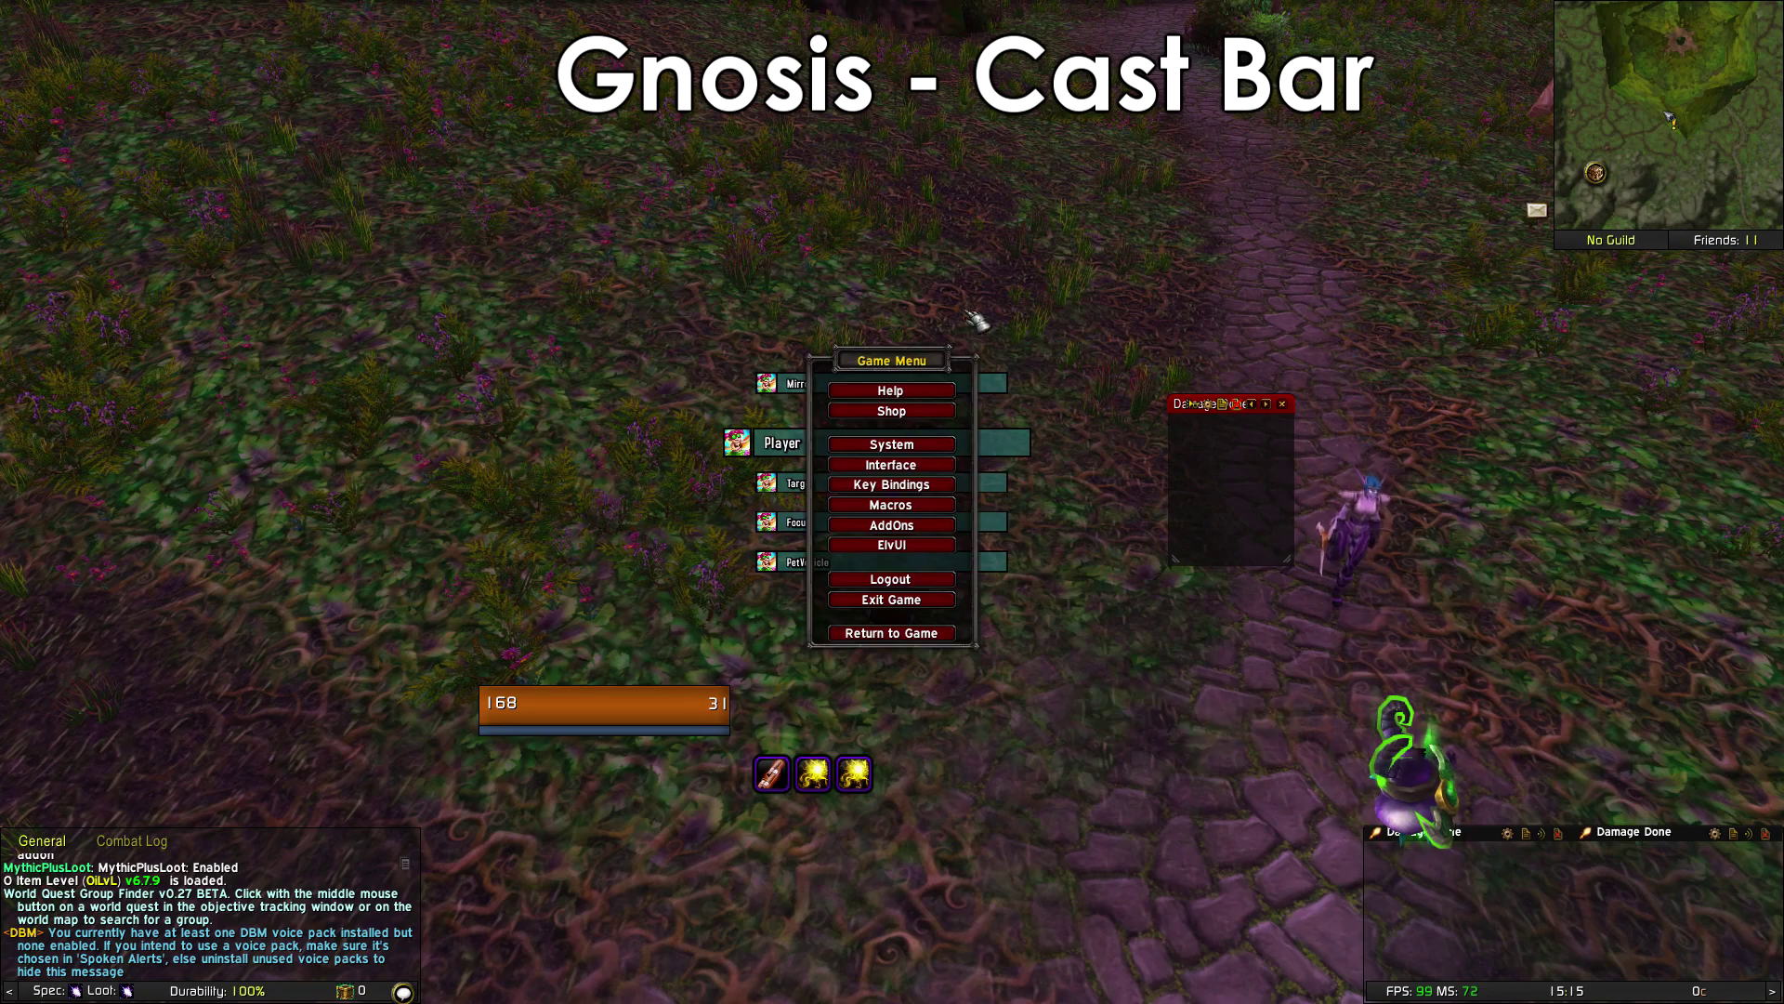
pyautogui.click(926, 471)
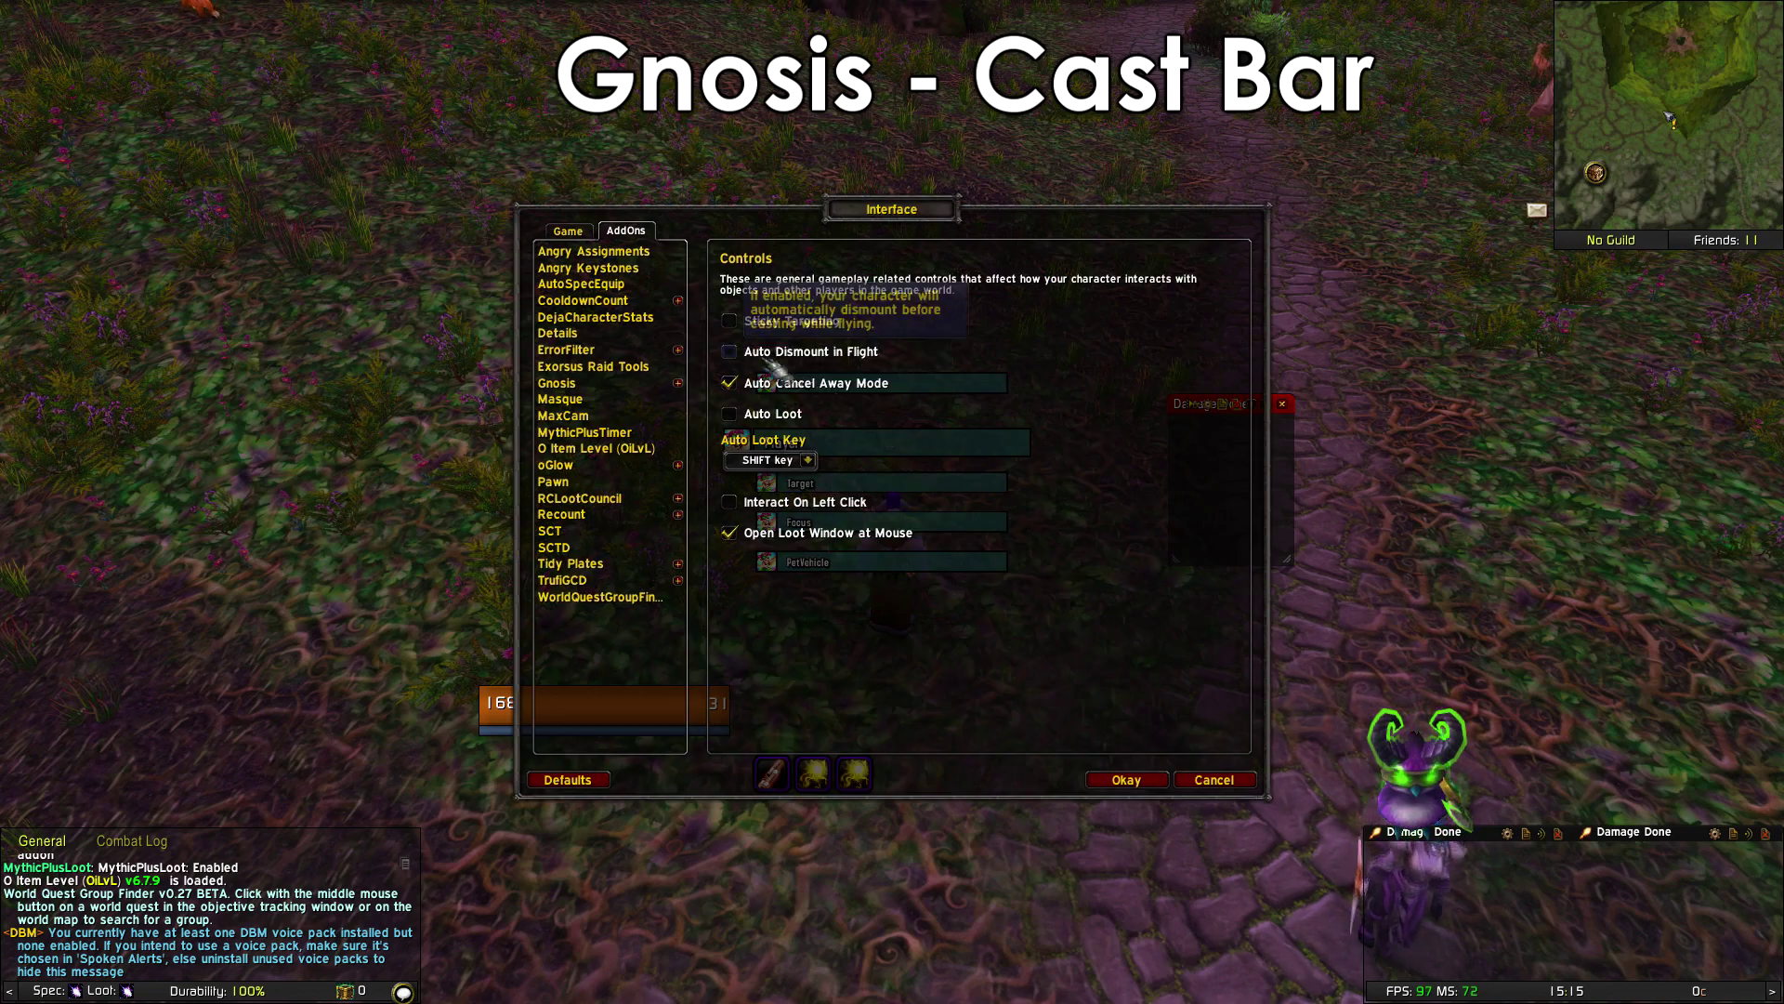
pyautogui.click(634, 385)
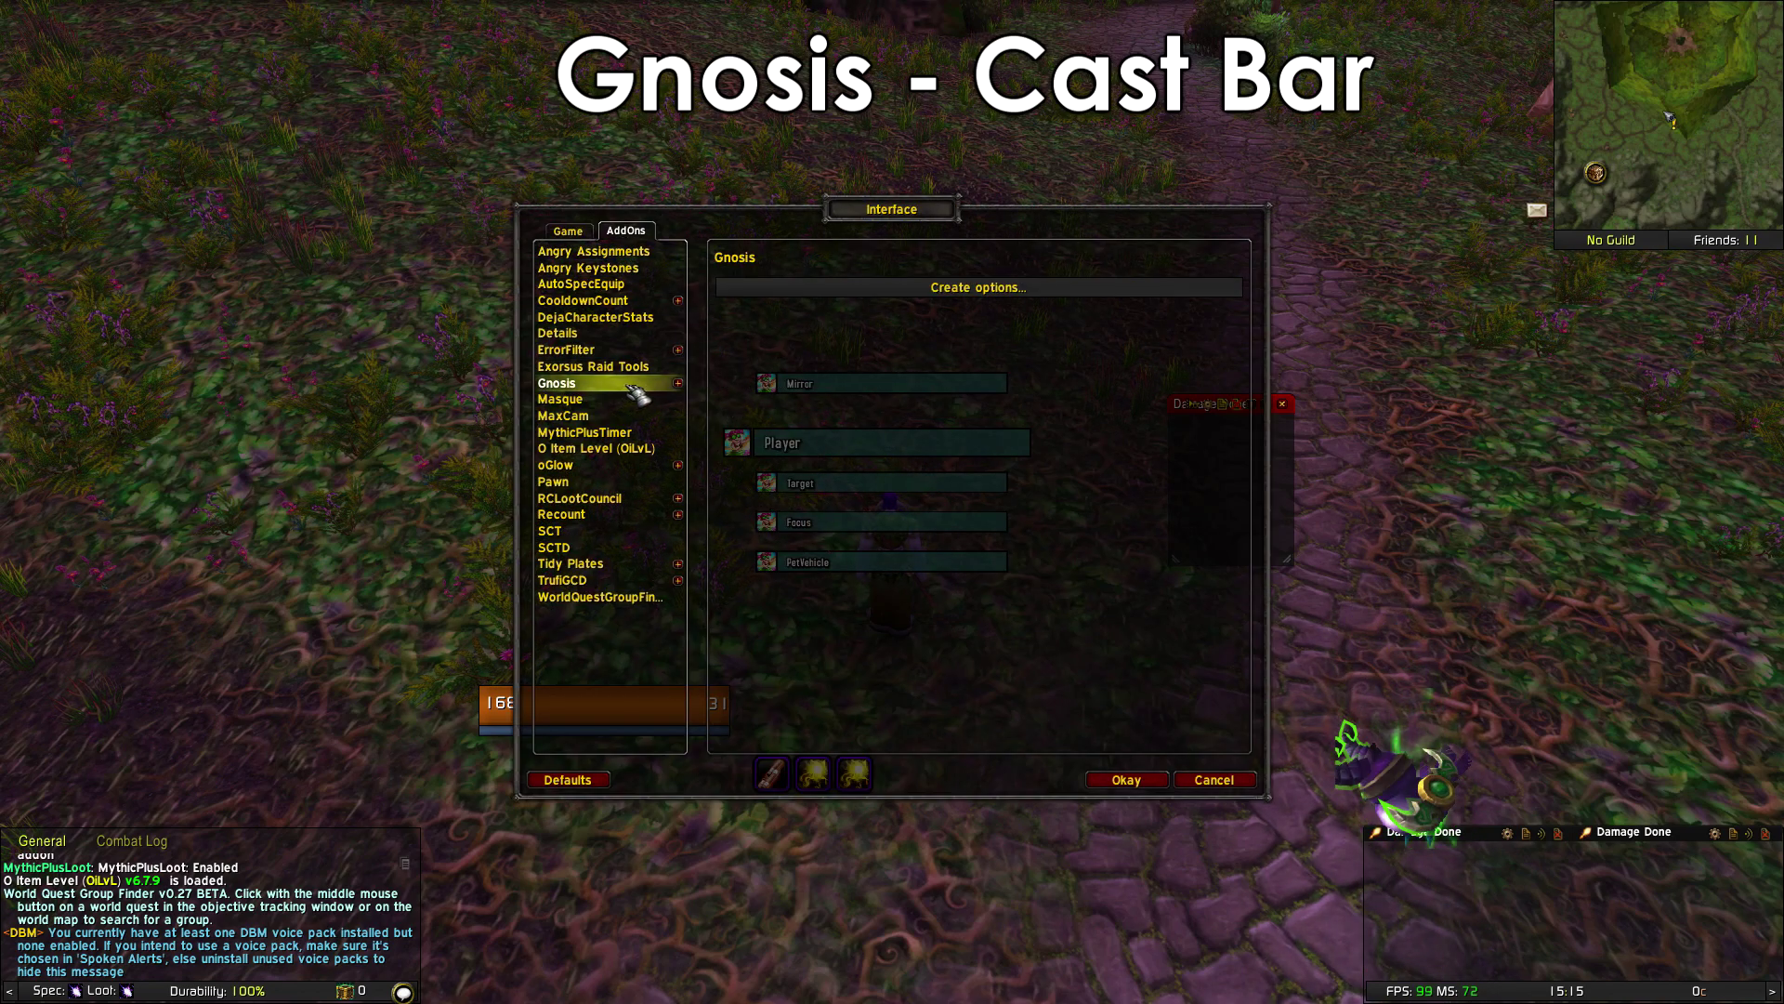
pyautogui.click(950, 290)
pyautogui.click(678, 383)
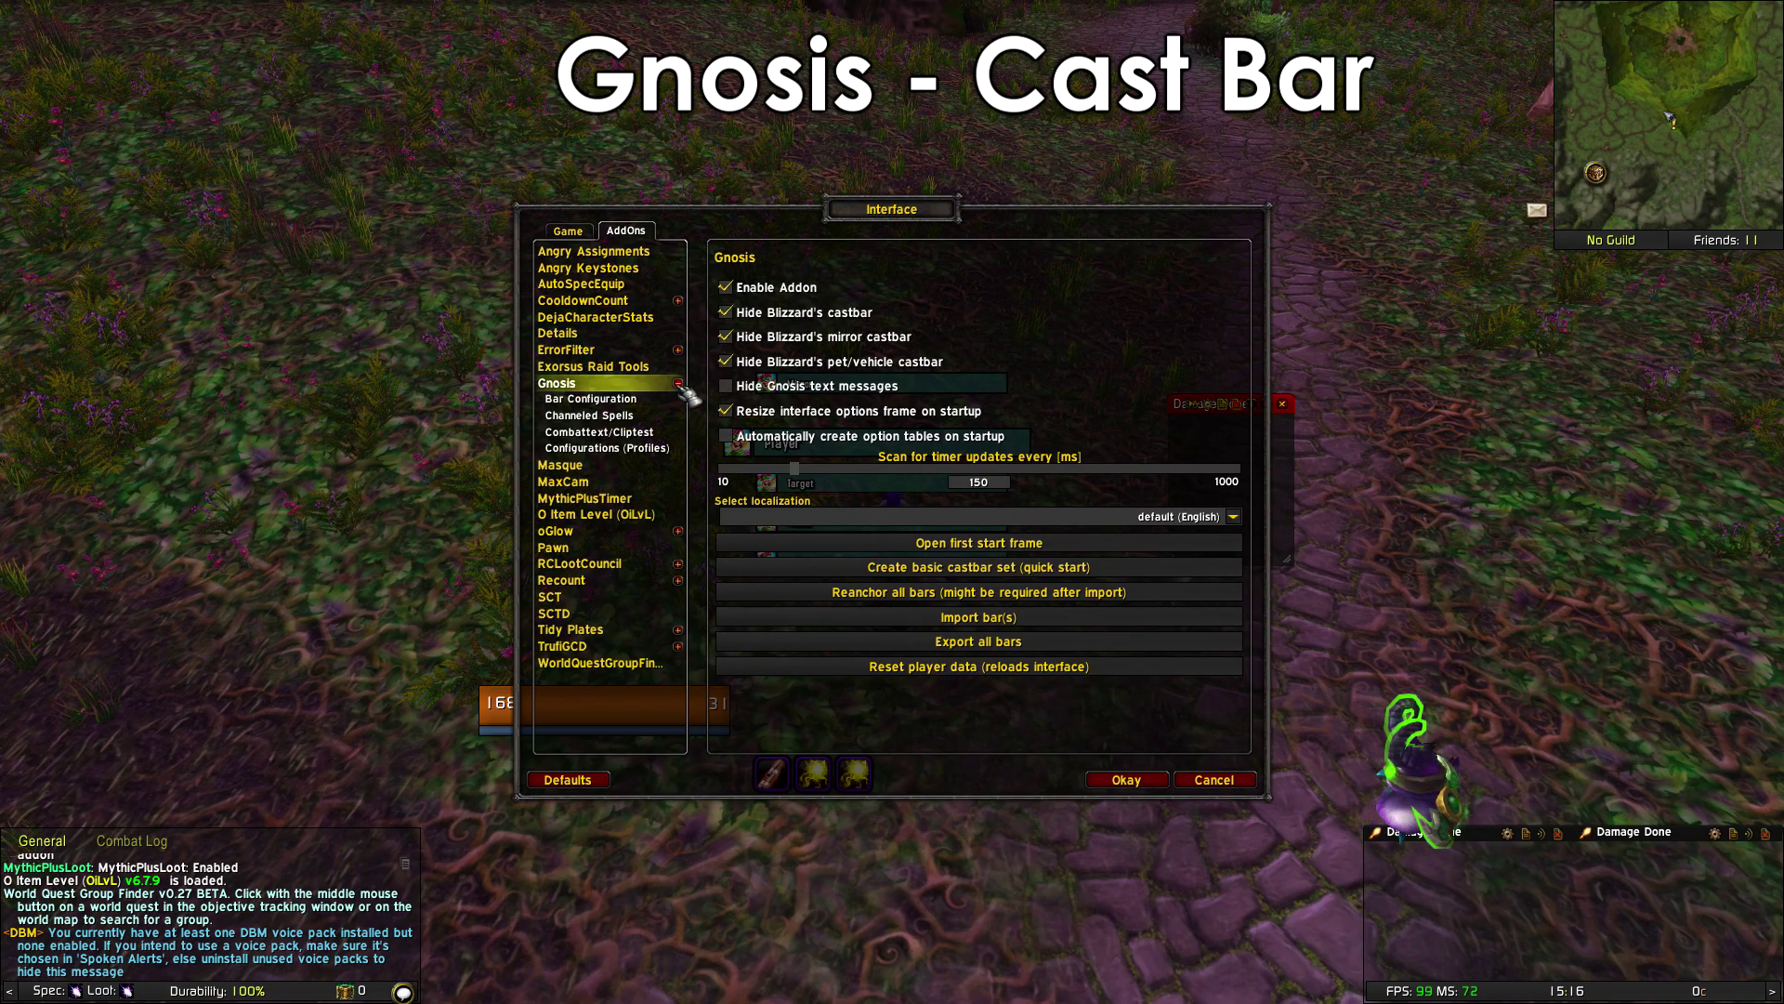
pyautogui.click(595, 400)
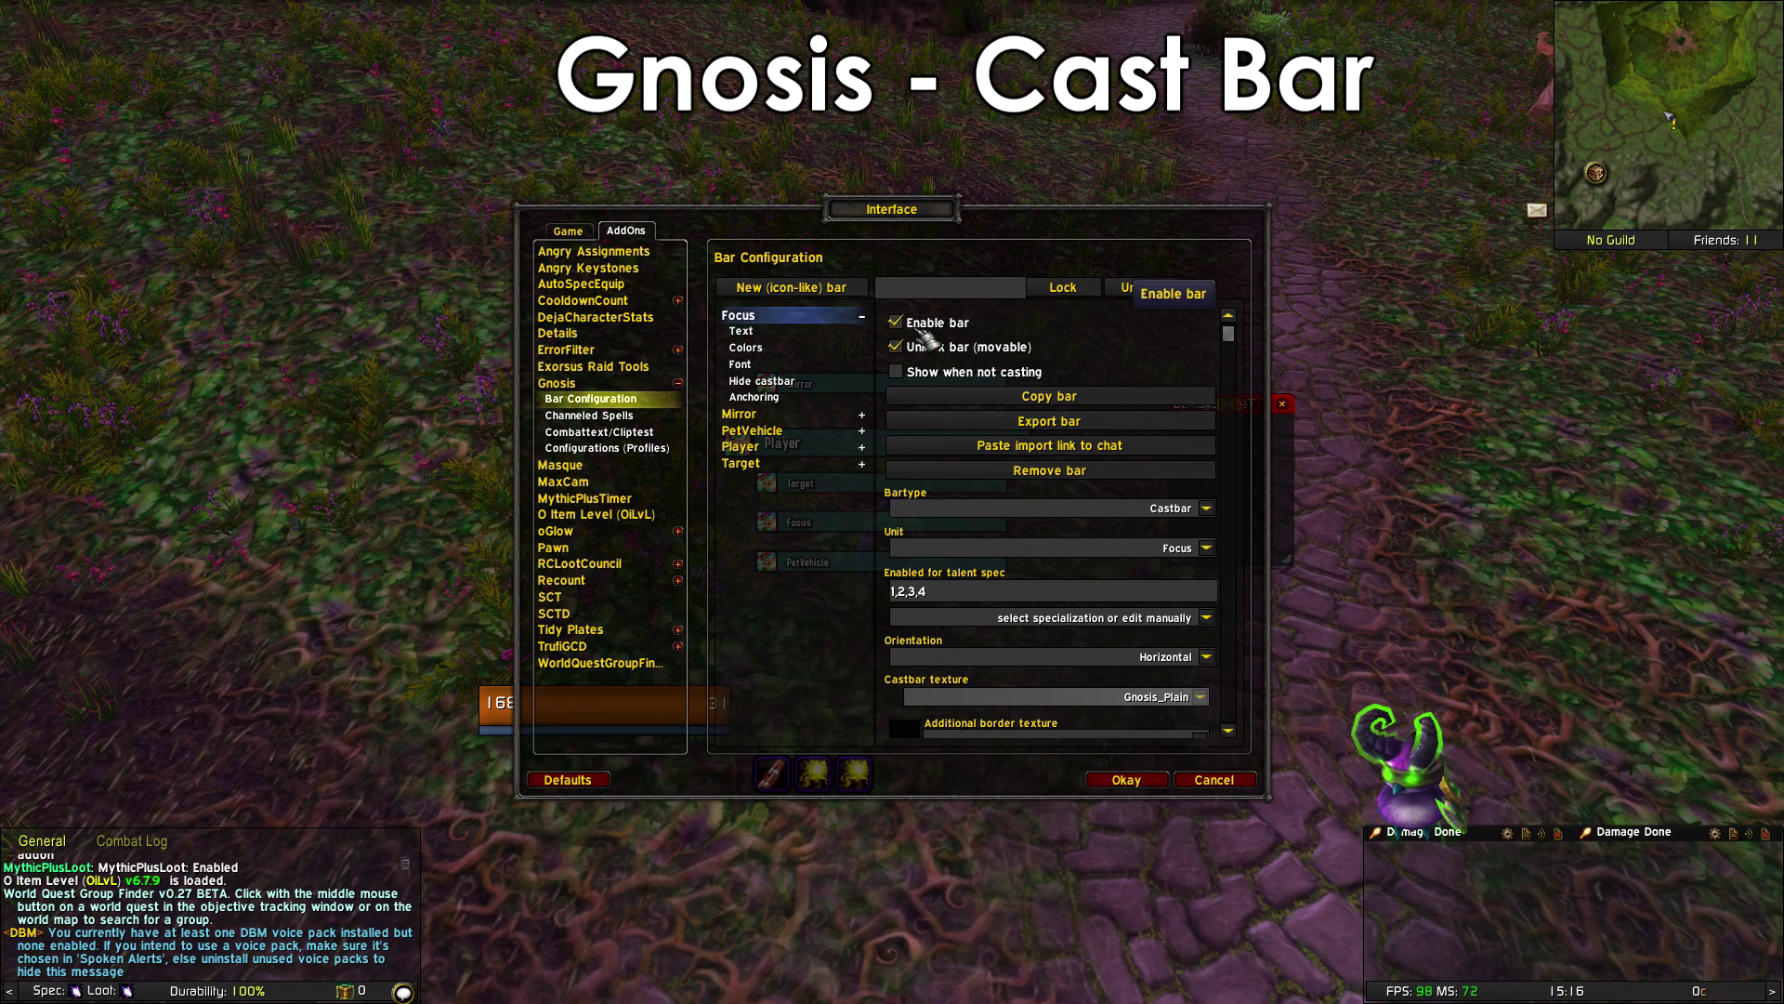
# - Look through the Mirror, Pet/Vehicle and Target bar settings, ending on the Player bar
pyautogui.click(743, 415)
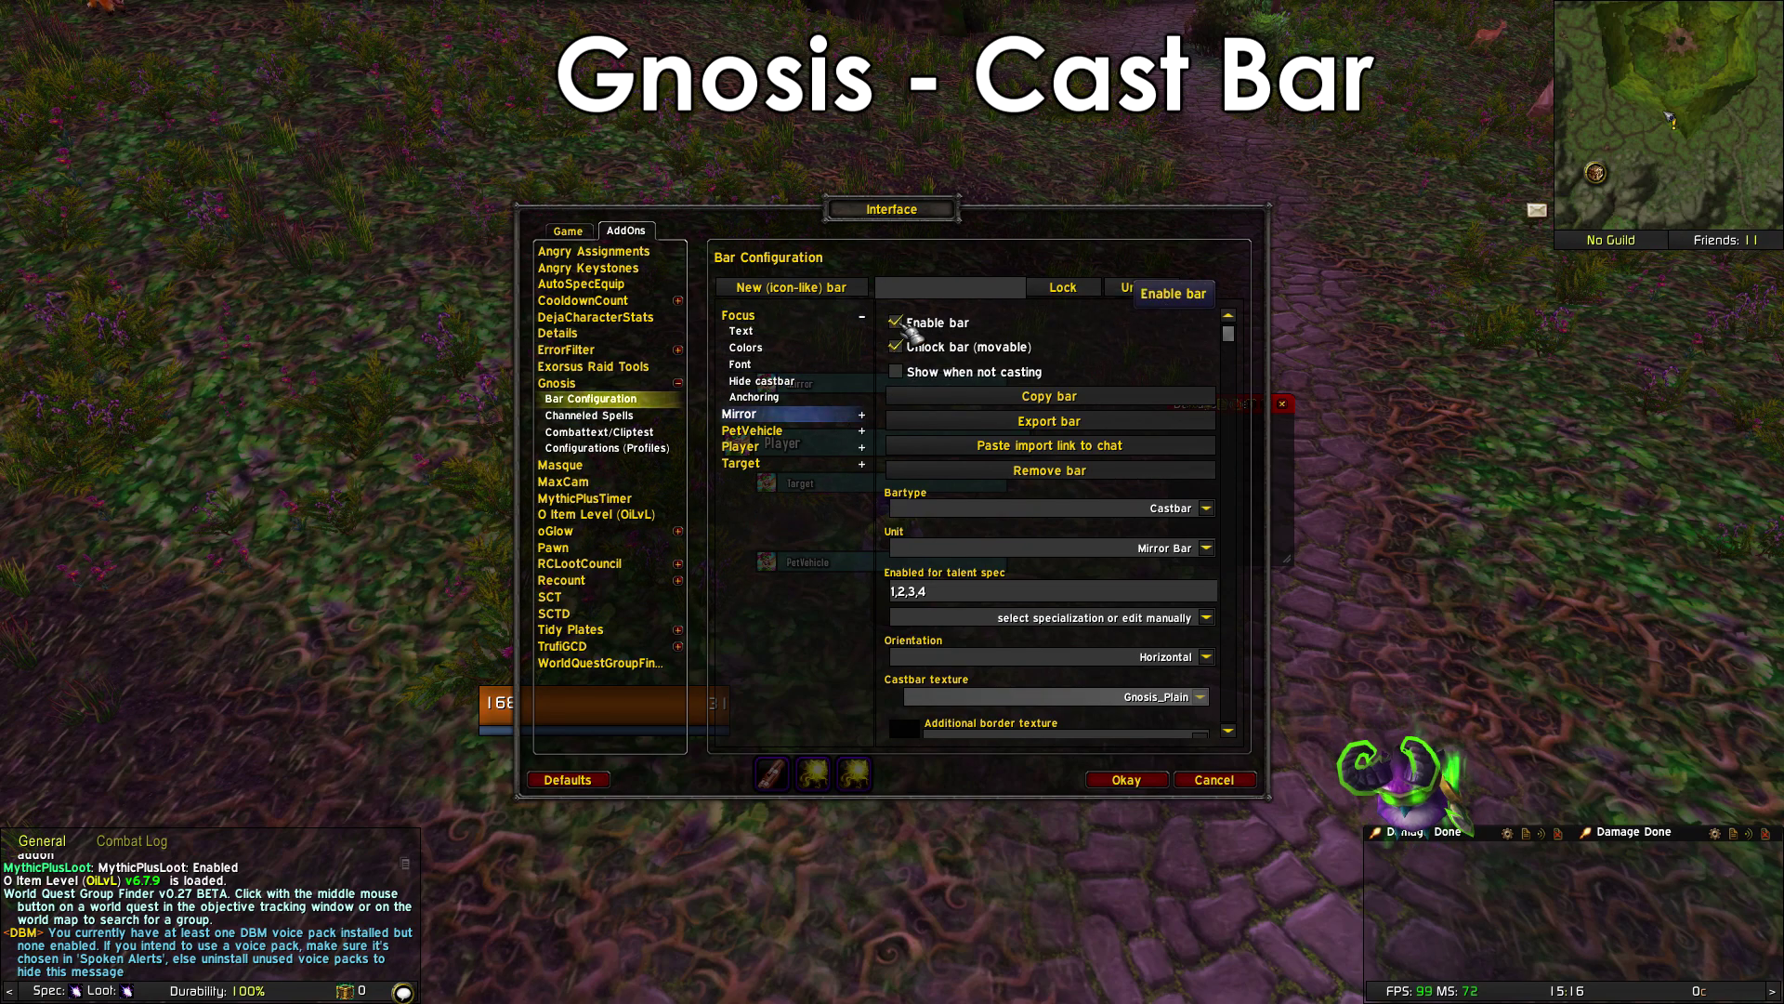
pyautogui.click(752, 513)
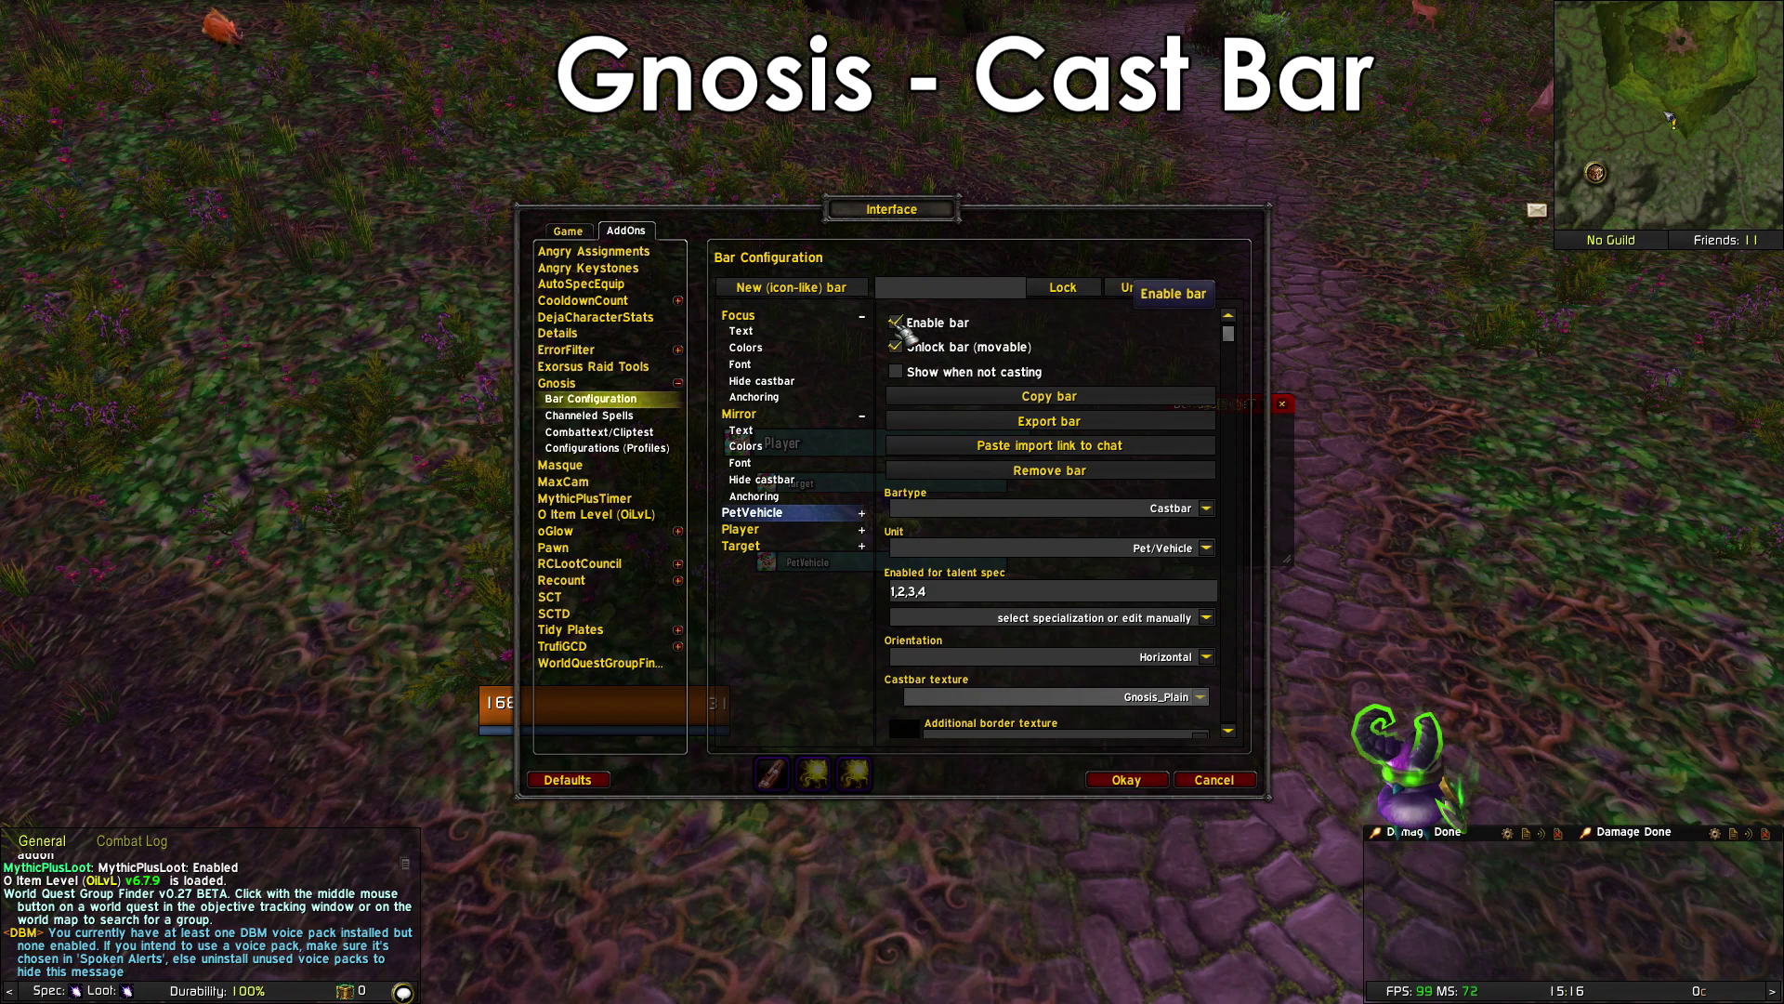
pyautogui.click(741, 629)
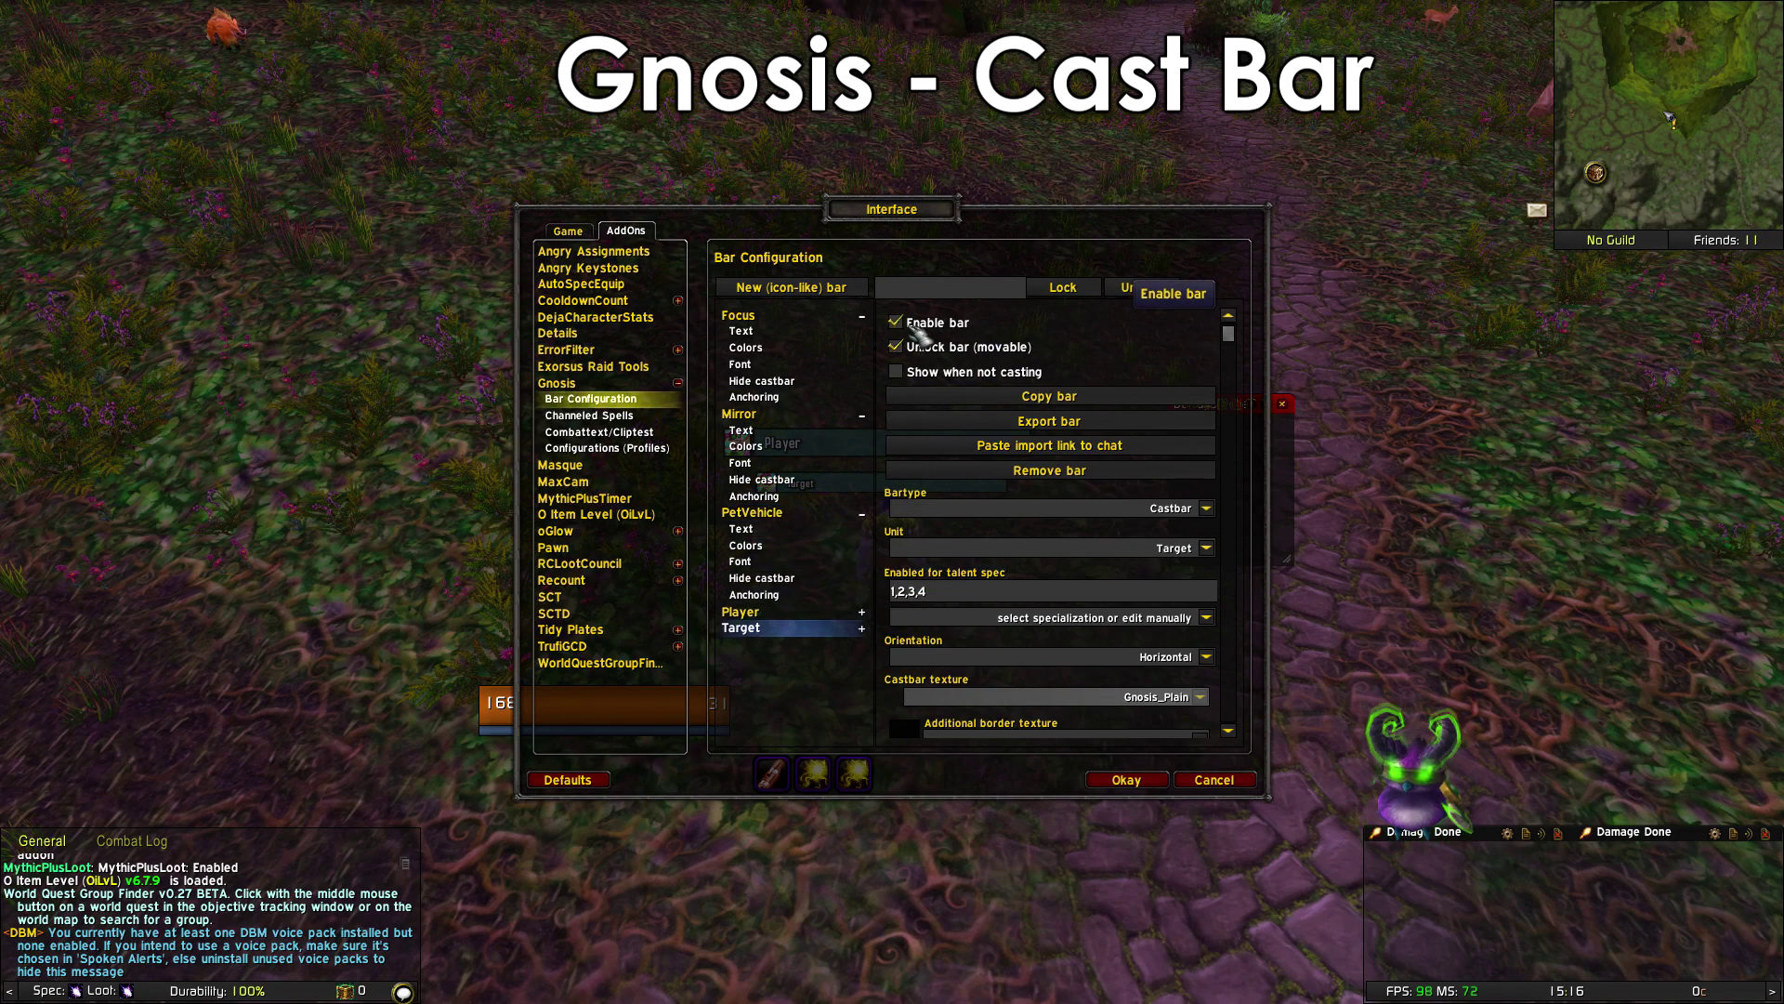
pyautogui.click(741, 611)
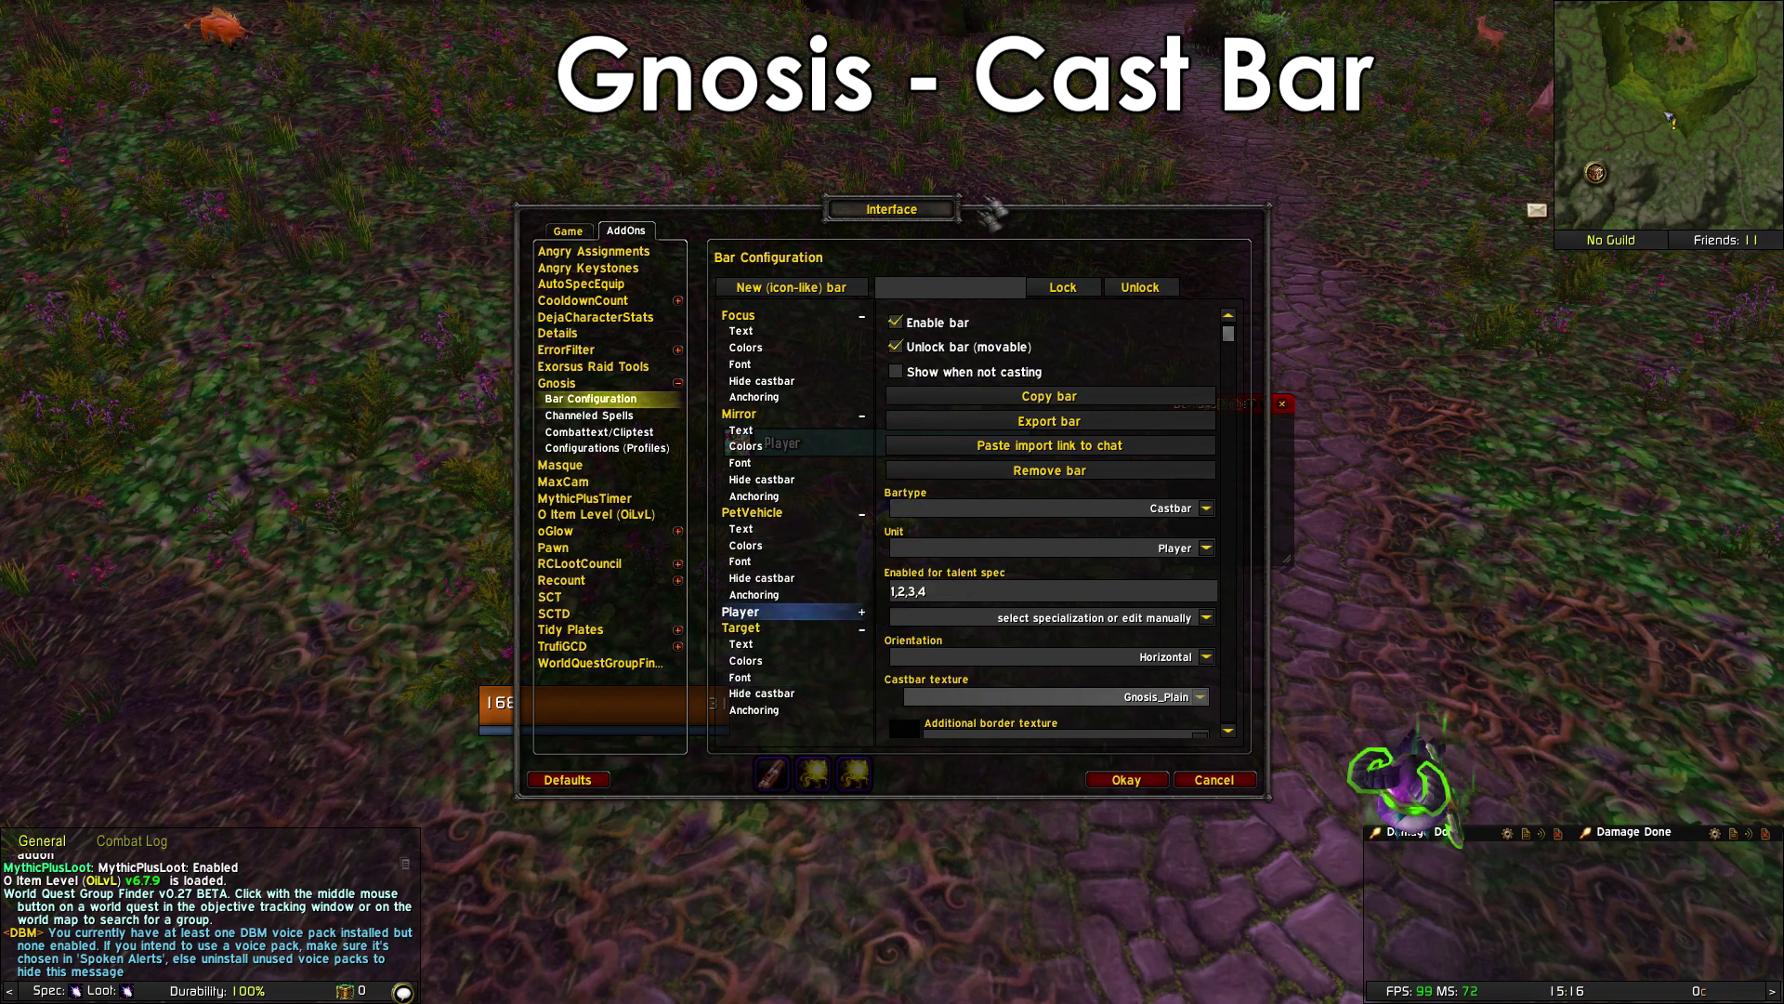
# - Drag the Player cast bar between the unit frames below the character and save with Okay
pyautogui.moveTo(937, 216); pyautogui.dragTo(412, 88)
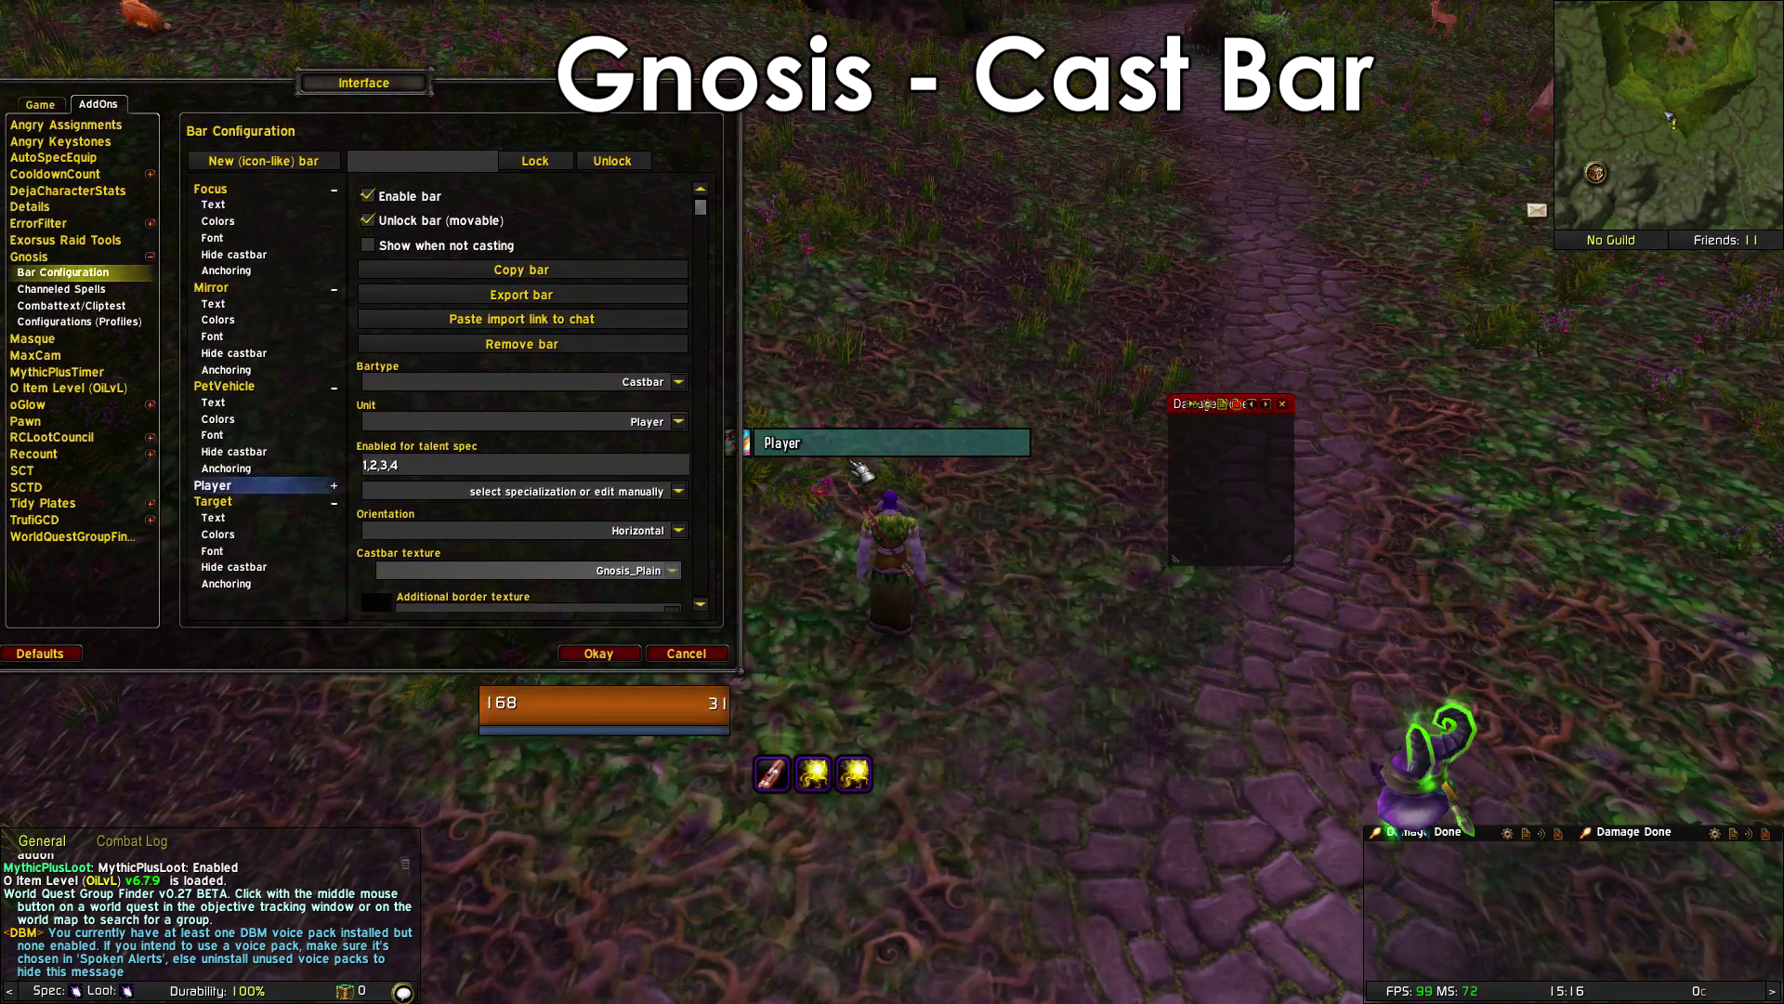
pyautogui.moveTo(898, 451); pyautogui.dragTo(917, 707)
pyautogui.scroll(-15, 484, 418)
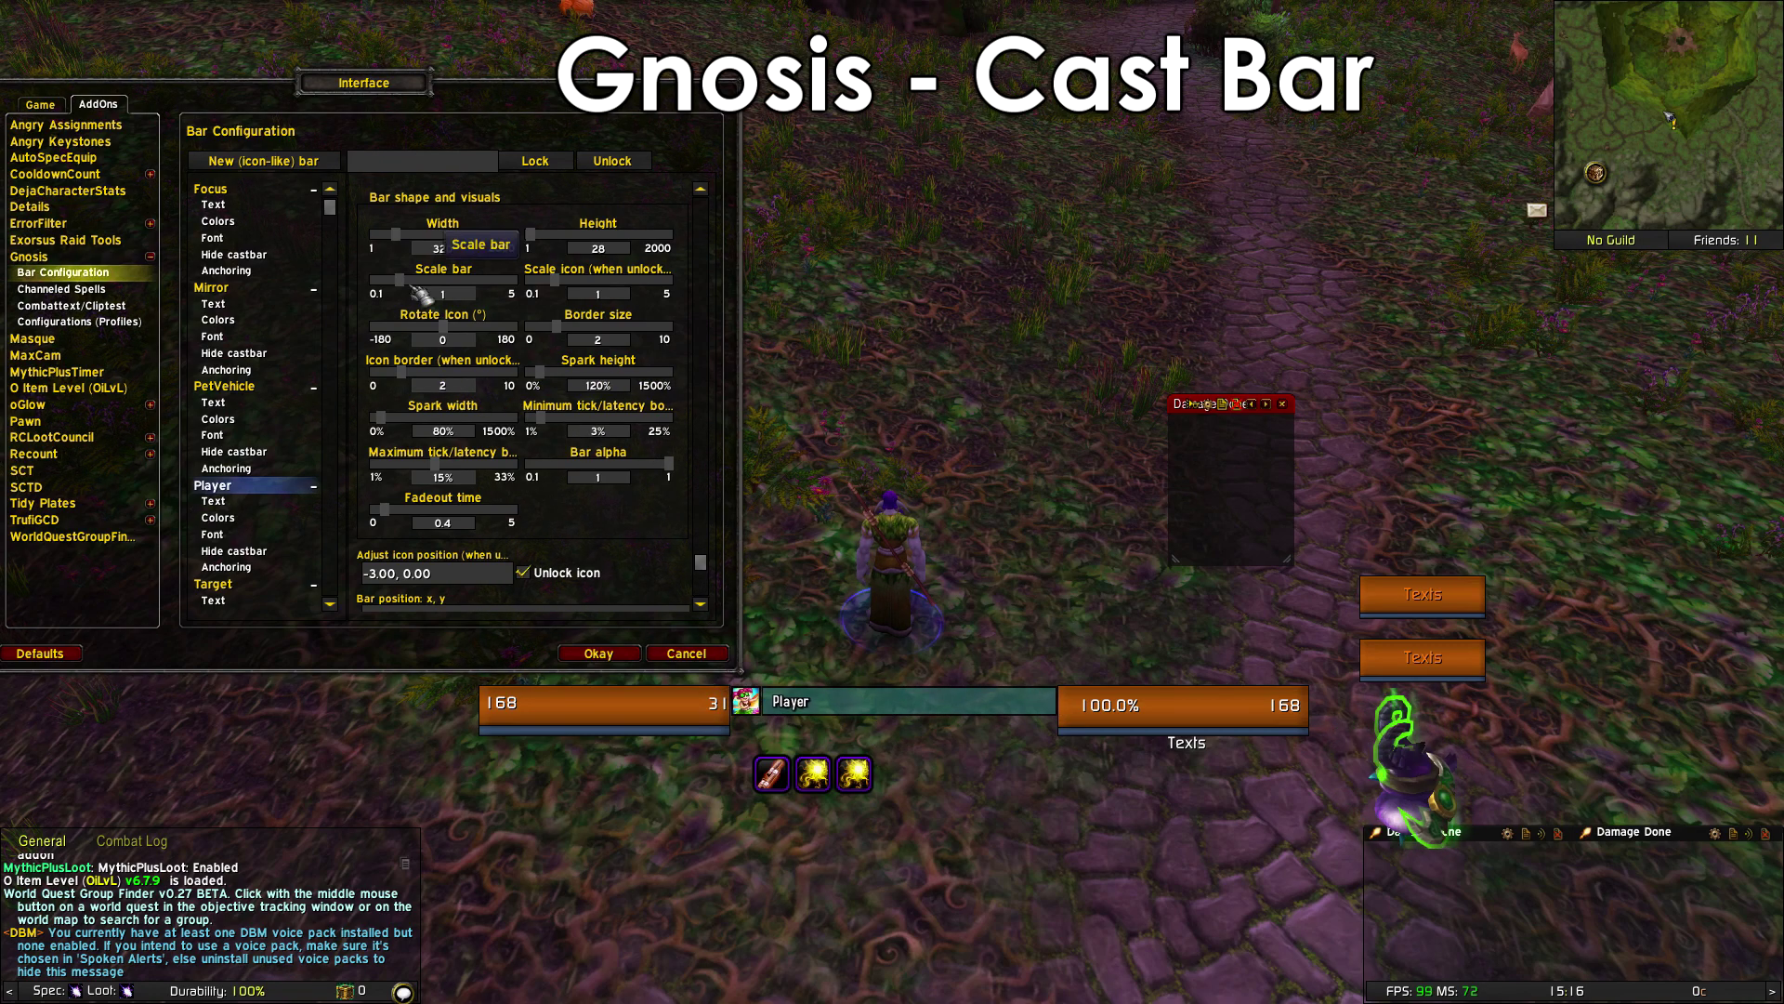
pyautogui.scroll(-1, 428, 307)
pyautogui.moveTo(395, 90); pyautogui.dragTo(452, 79)
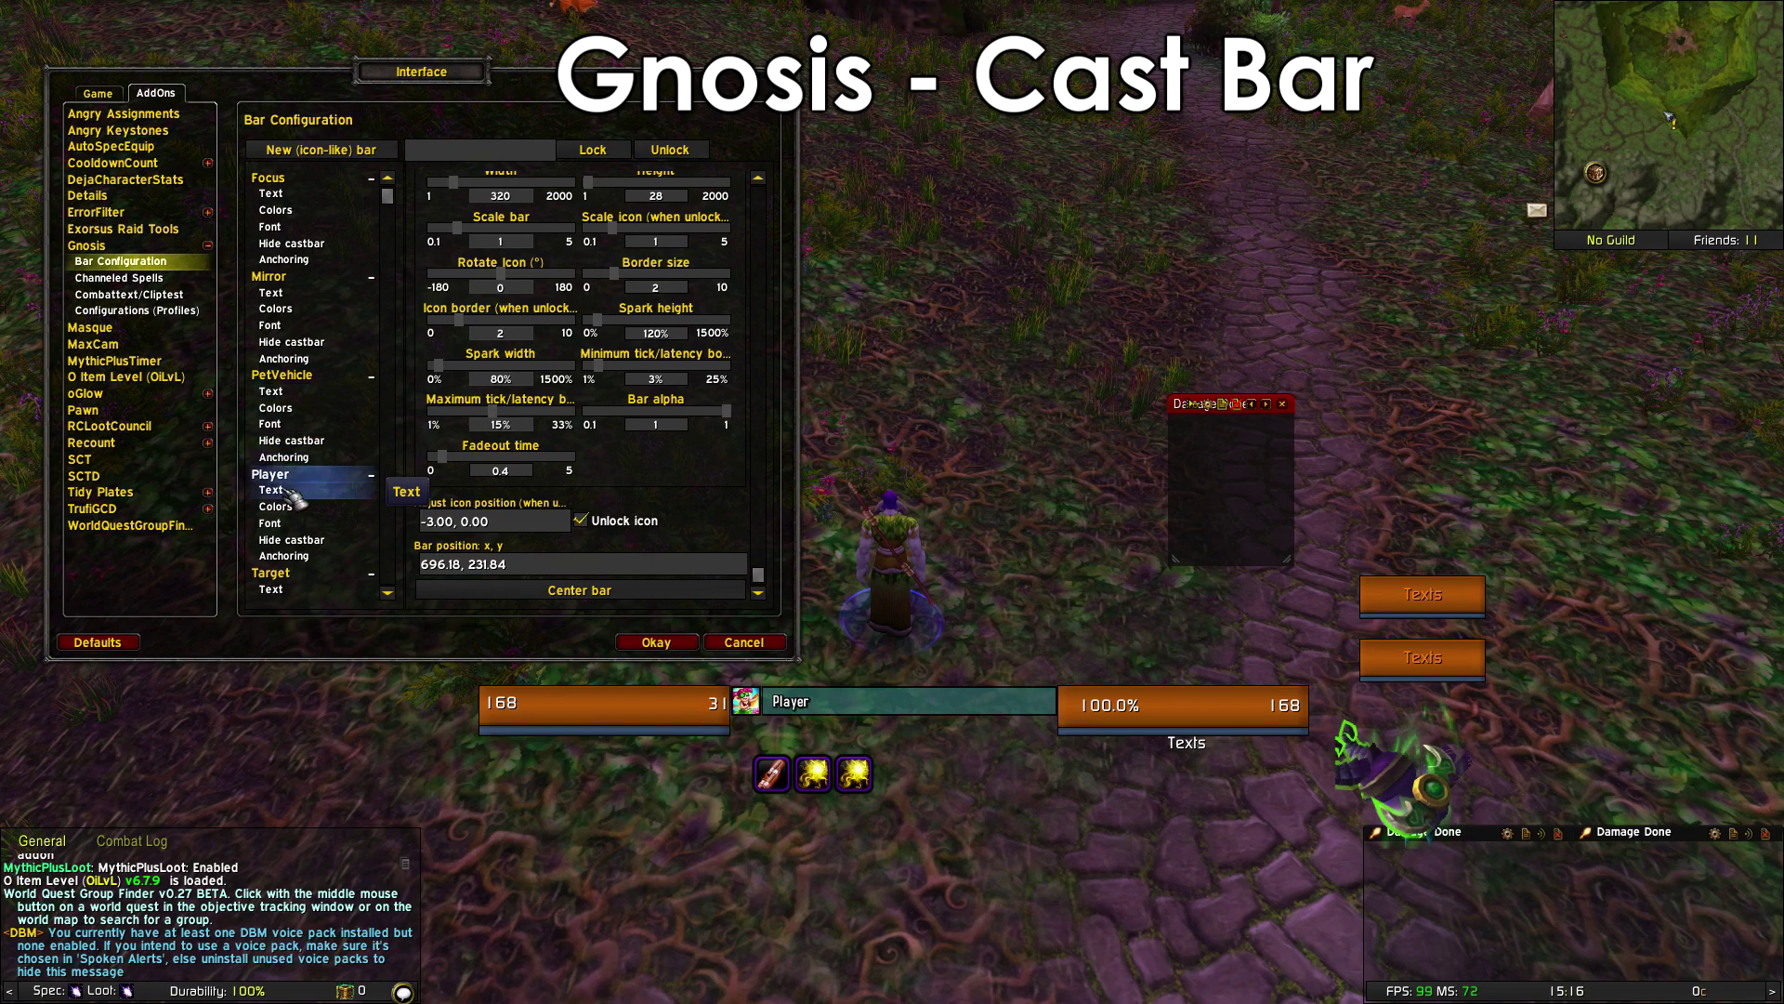
pyautogui.scroll(2, 618, 409)
pyautogui.scroll(10, 618, 409)
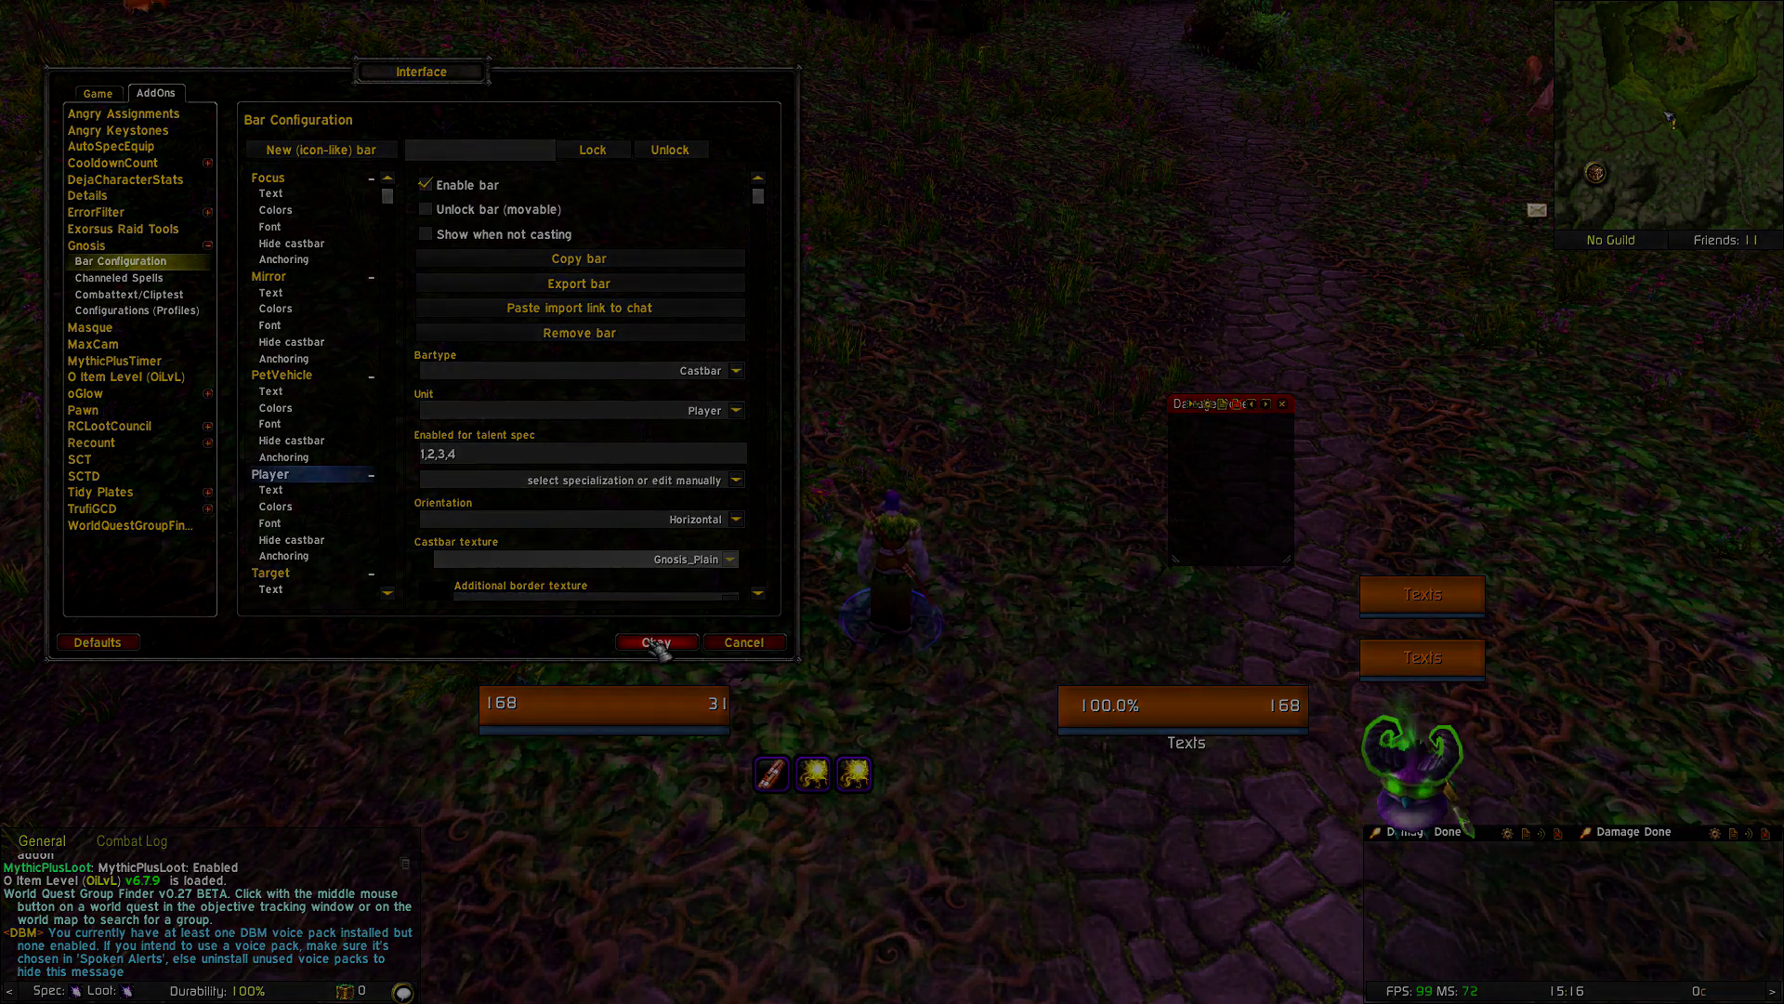
pyautogui.click(653, 641)
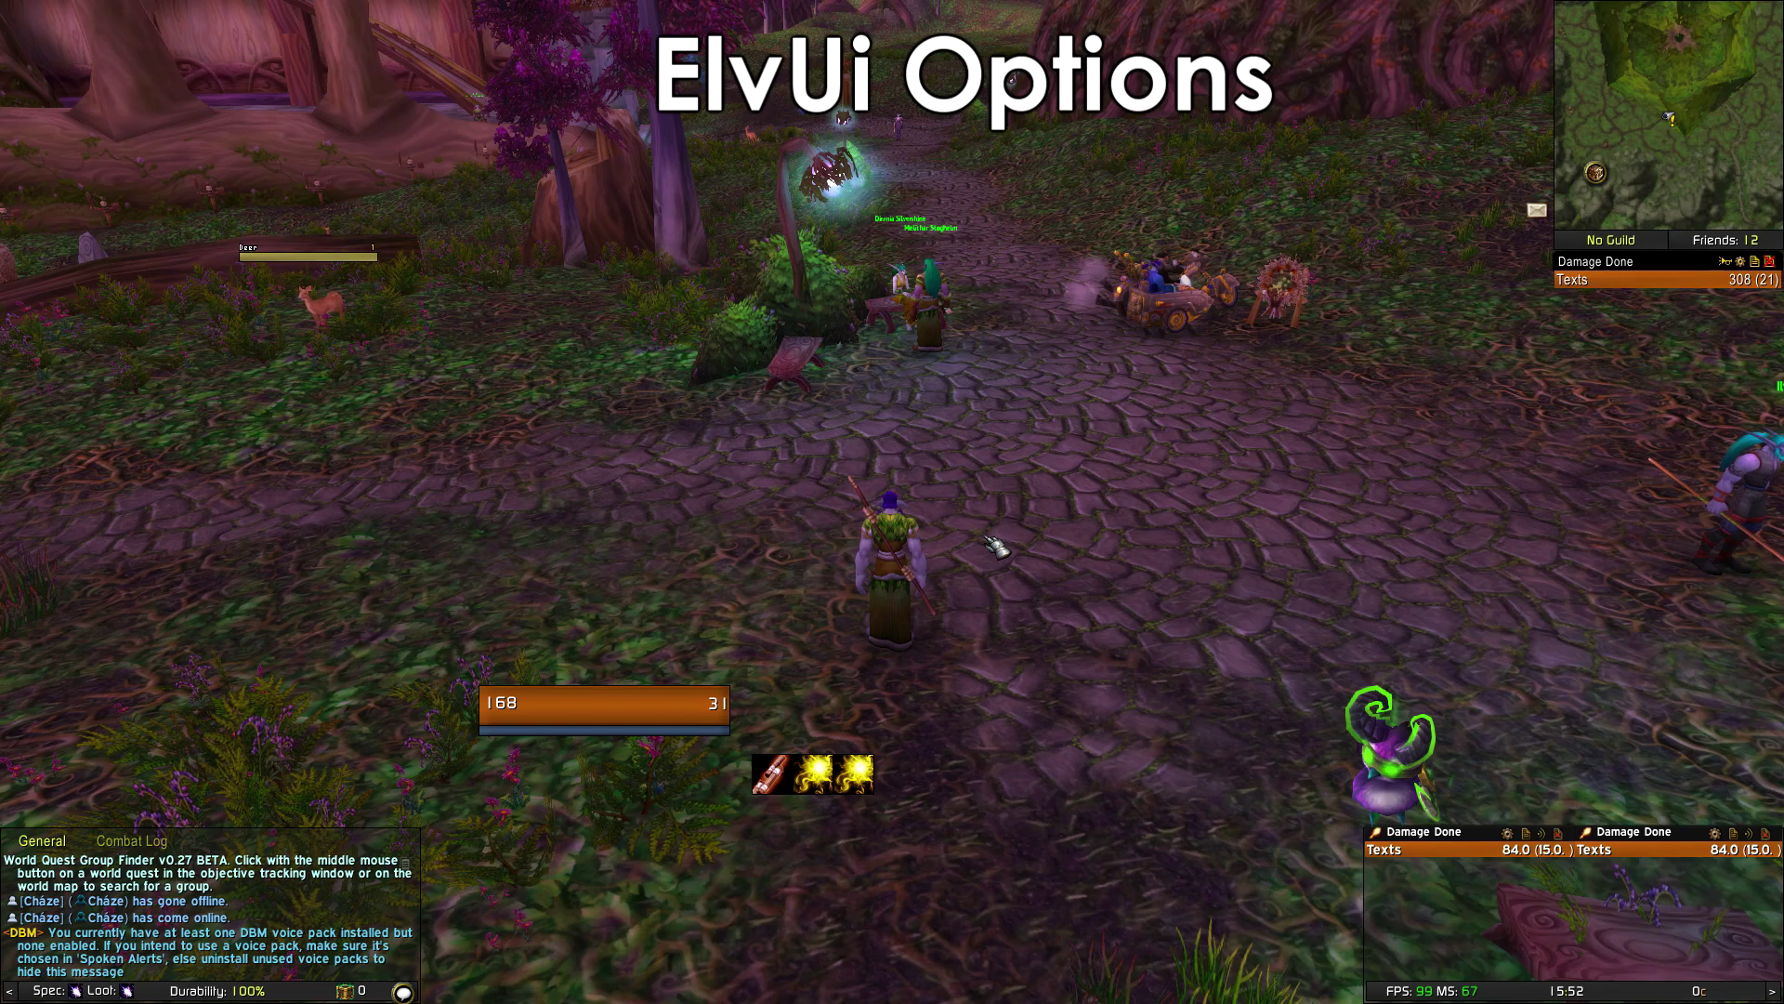
# - Disable ElvUI's Cooldown Text under General, then open the ActionBars General Options
pyautogui.press('Escape')
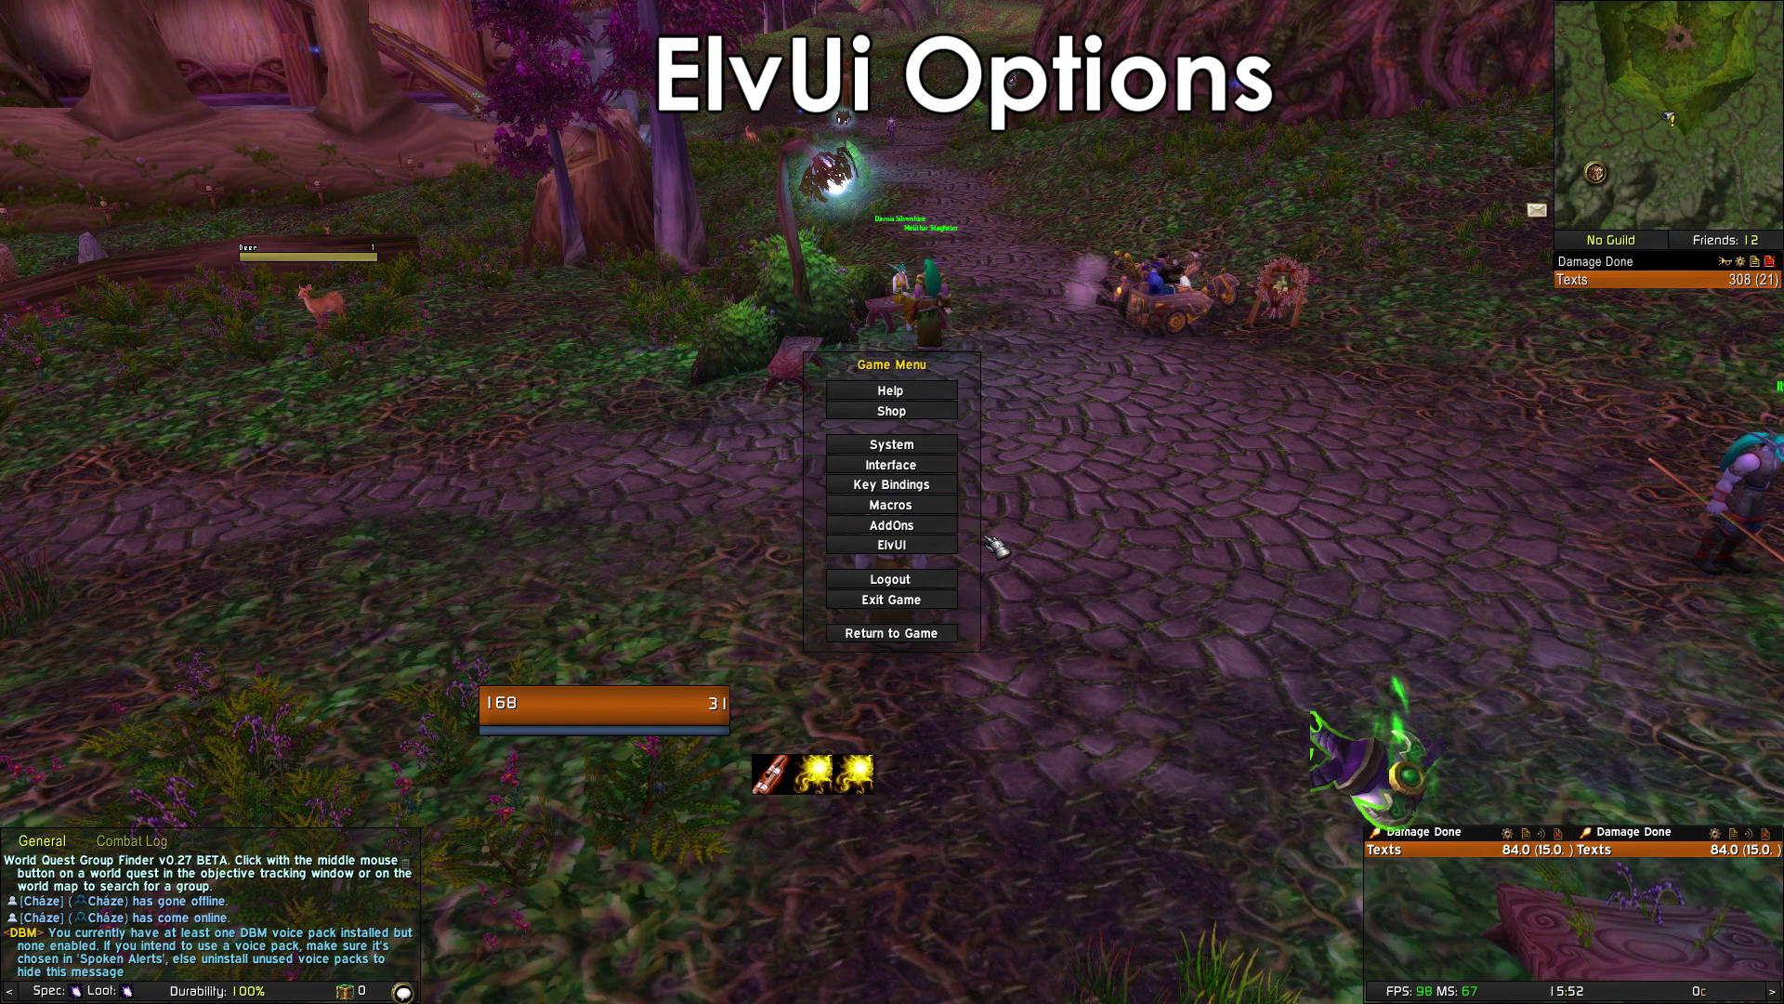
pyautogui.click(924, 550)
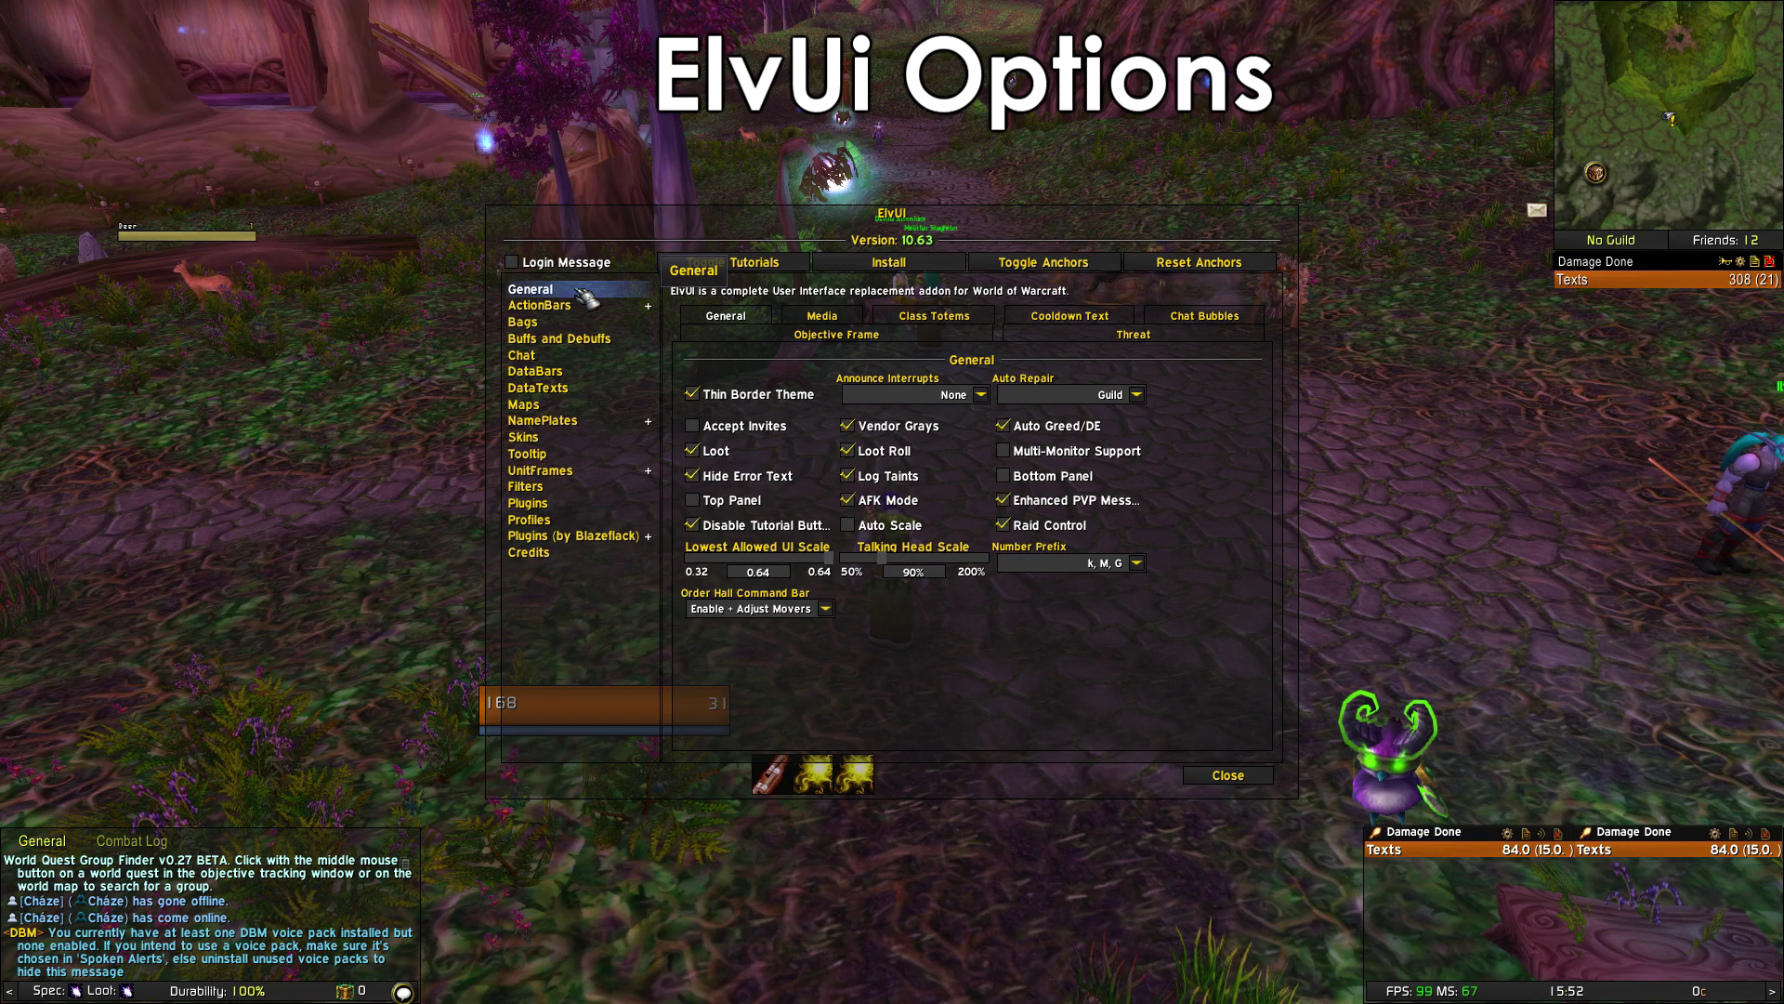
pyautogui.click(1081, 321)
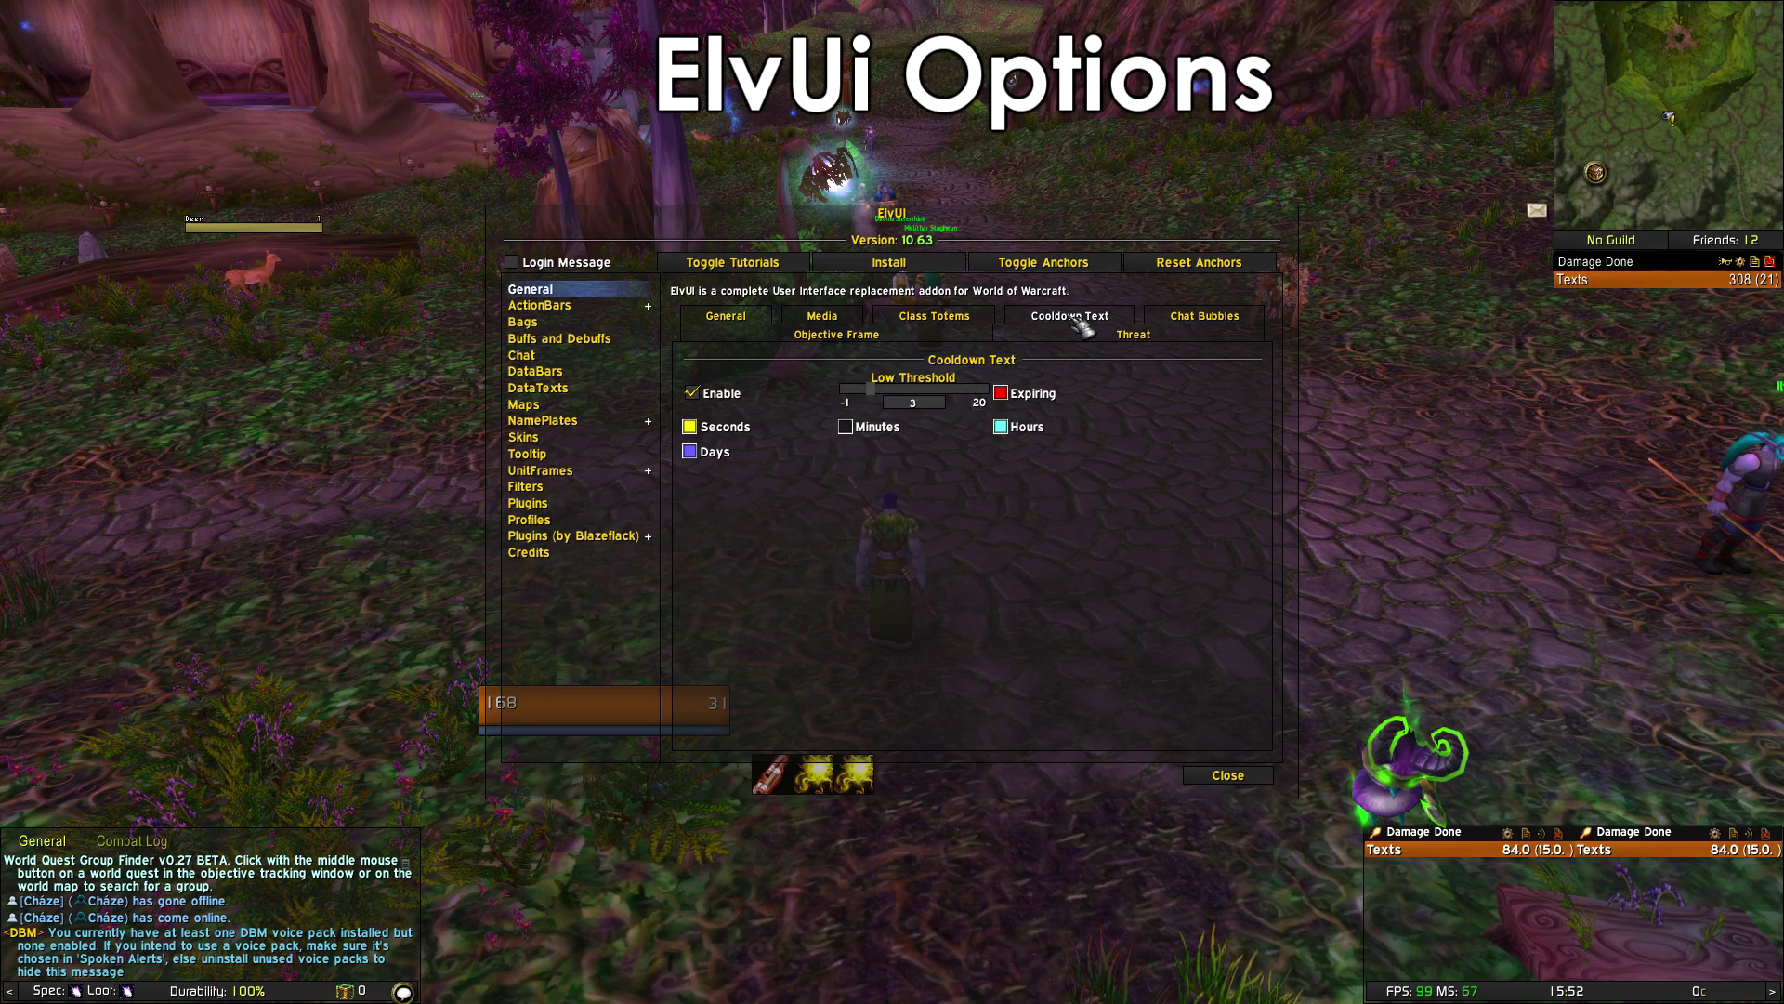
pyautogui.click(751, 398)
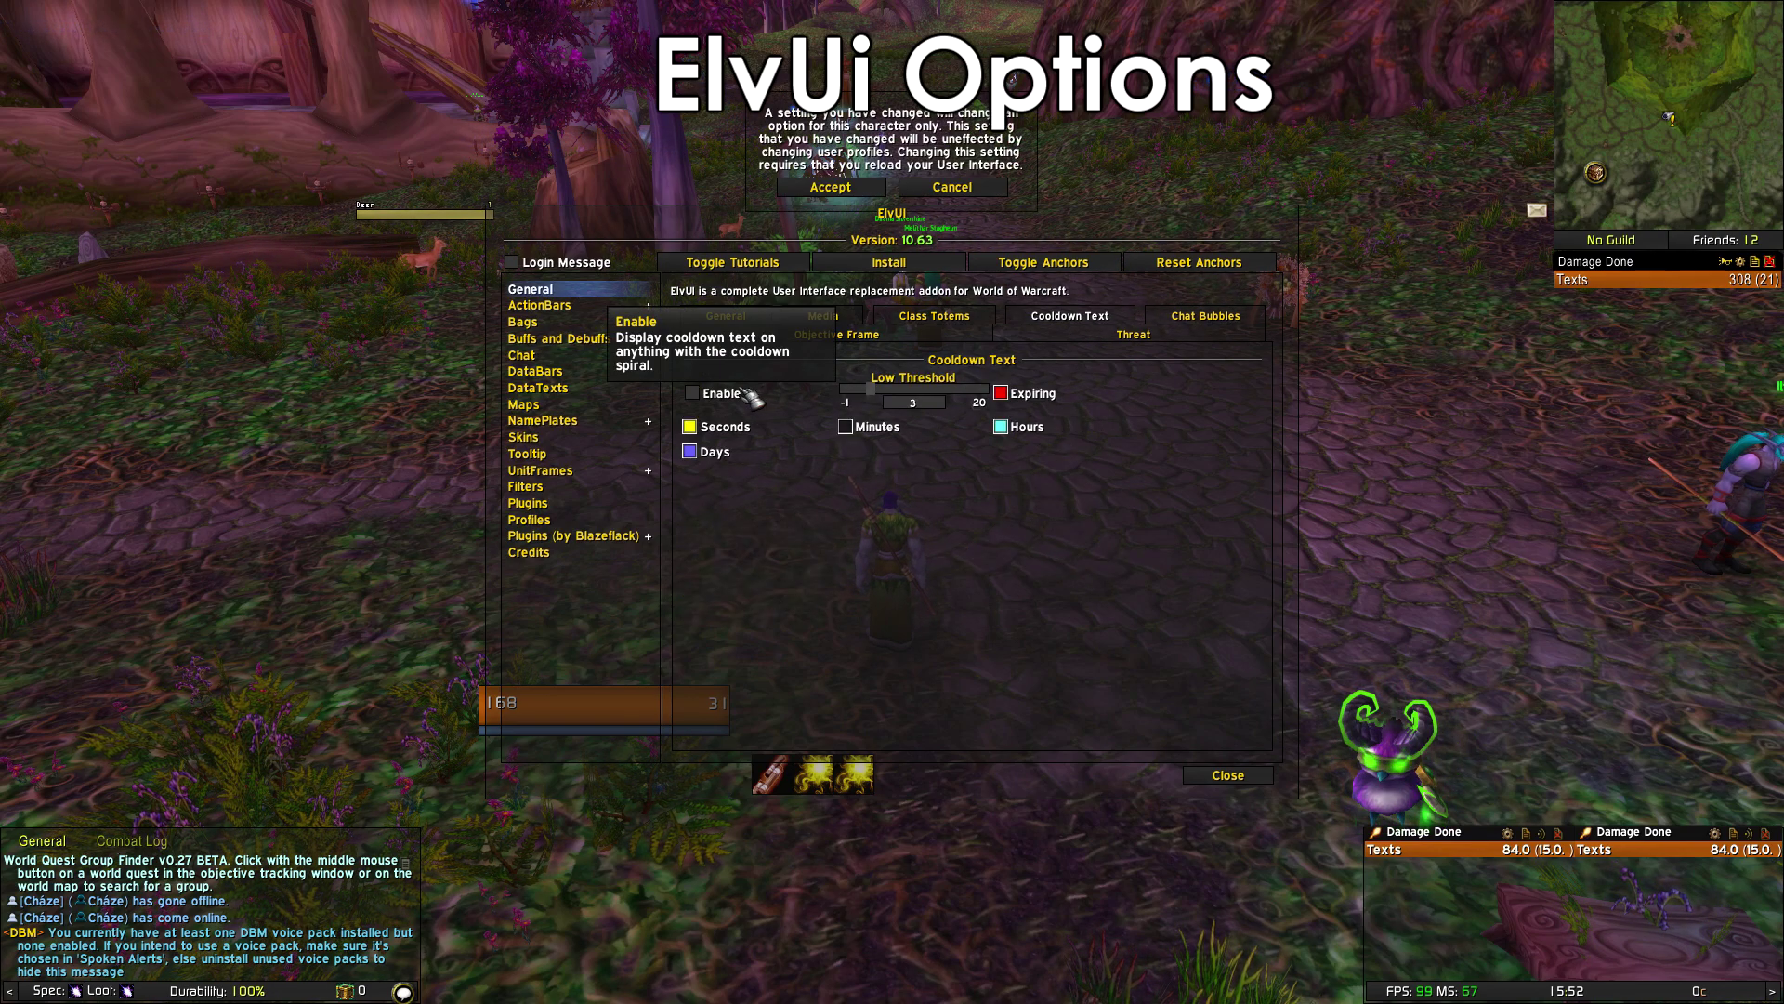
pyautogui.click(635, 309)
pyautogui.click(612, 330)
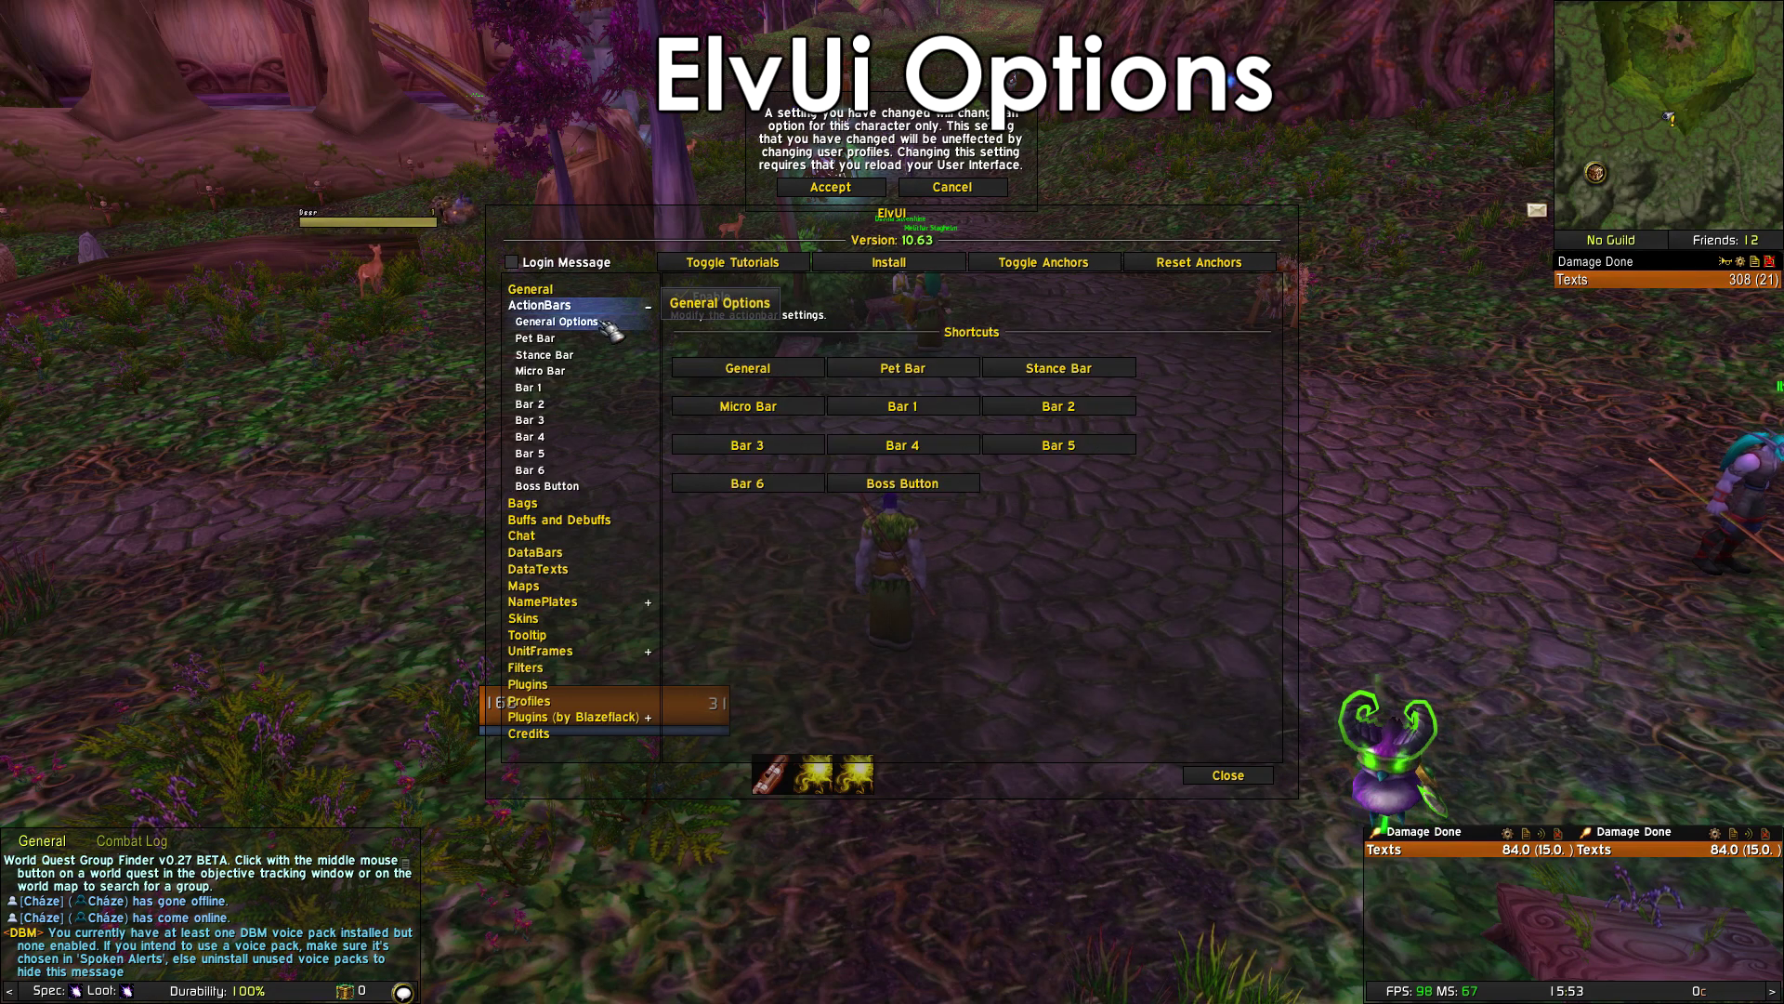
# - Enable Masque support for ElvUI's action, pet and stance bars and its buff and debuff icons
pyautogui.click(734, 652)
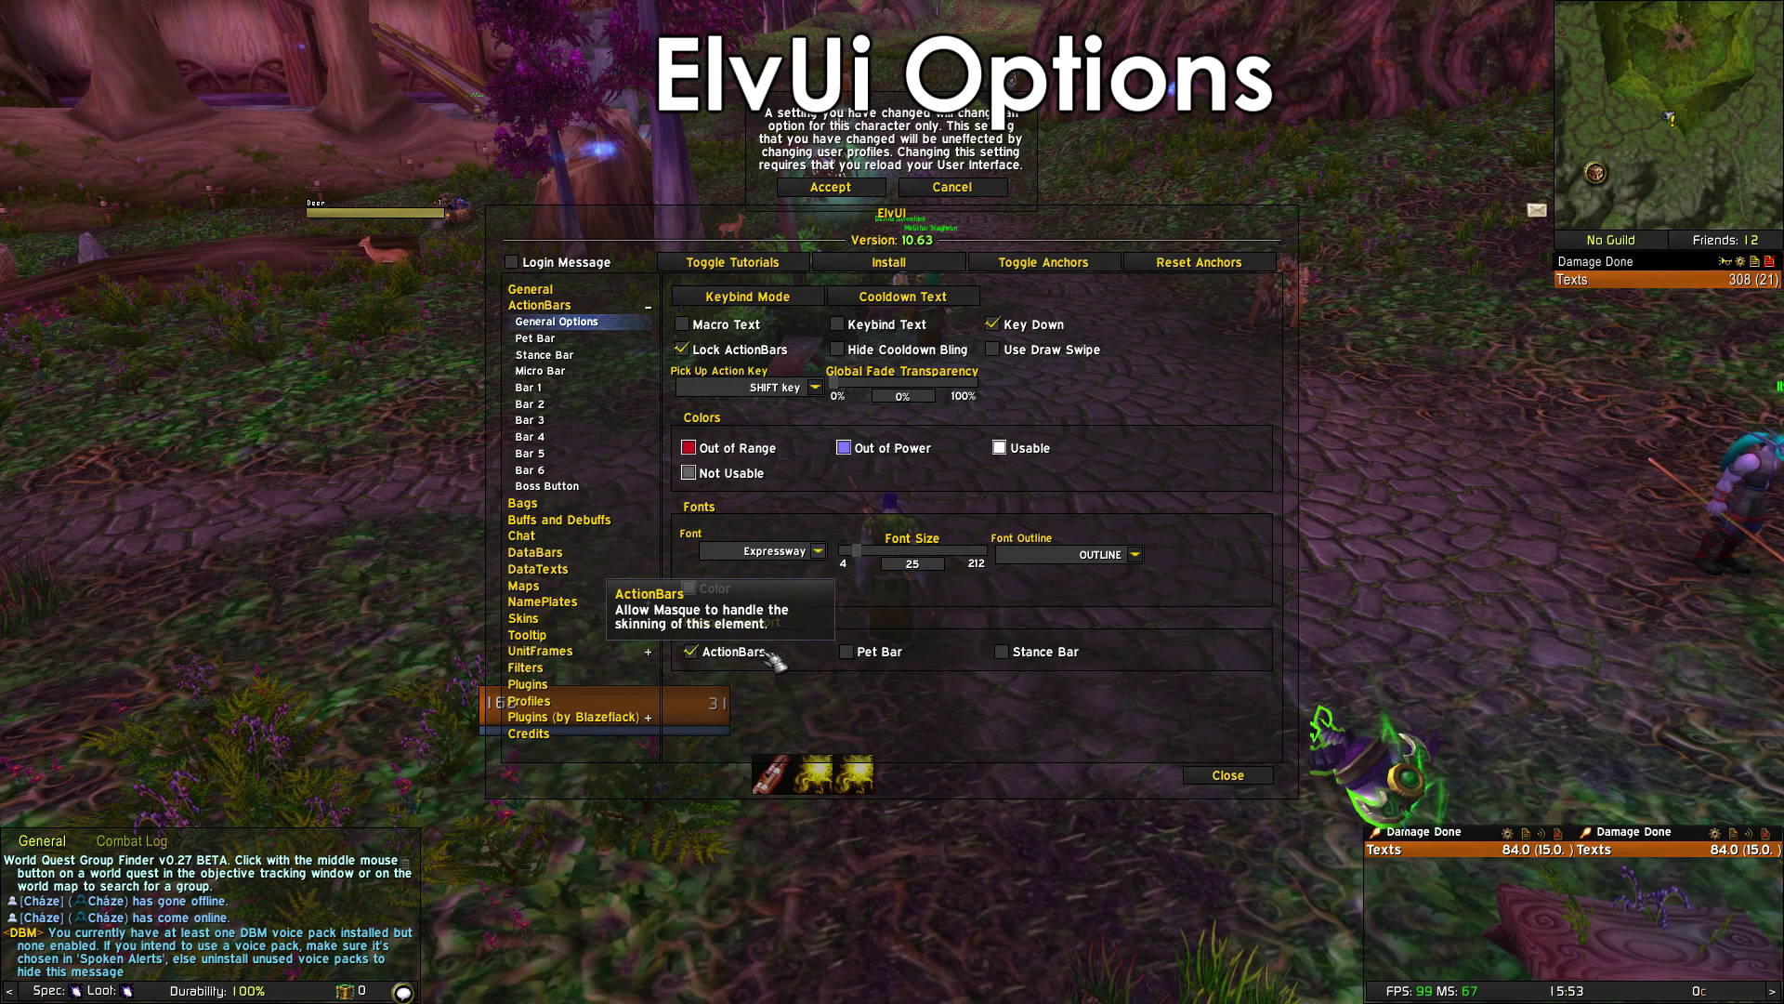
pyautogui.click(901, 651)
pyautogui.click(1002, 652)
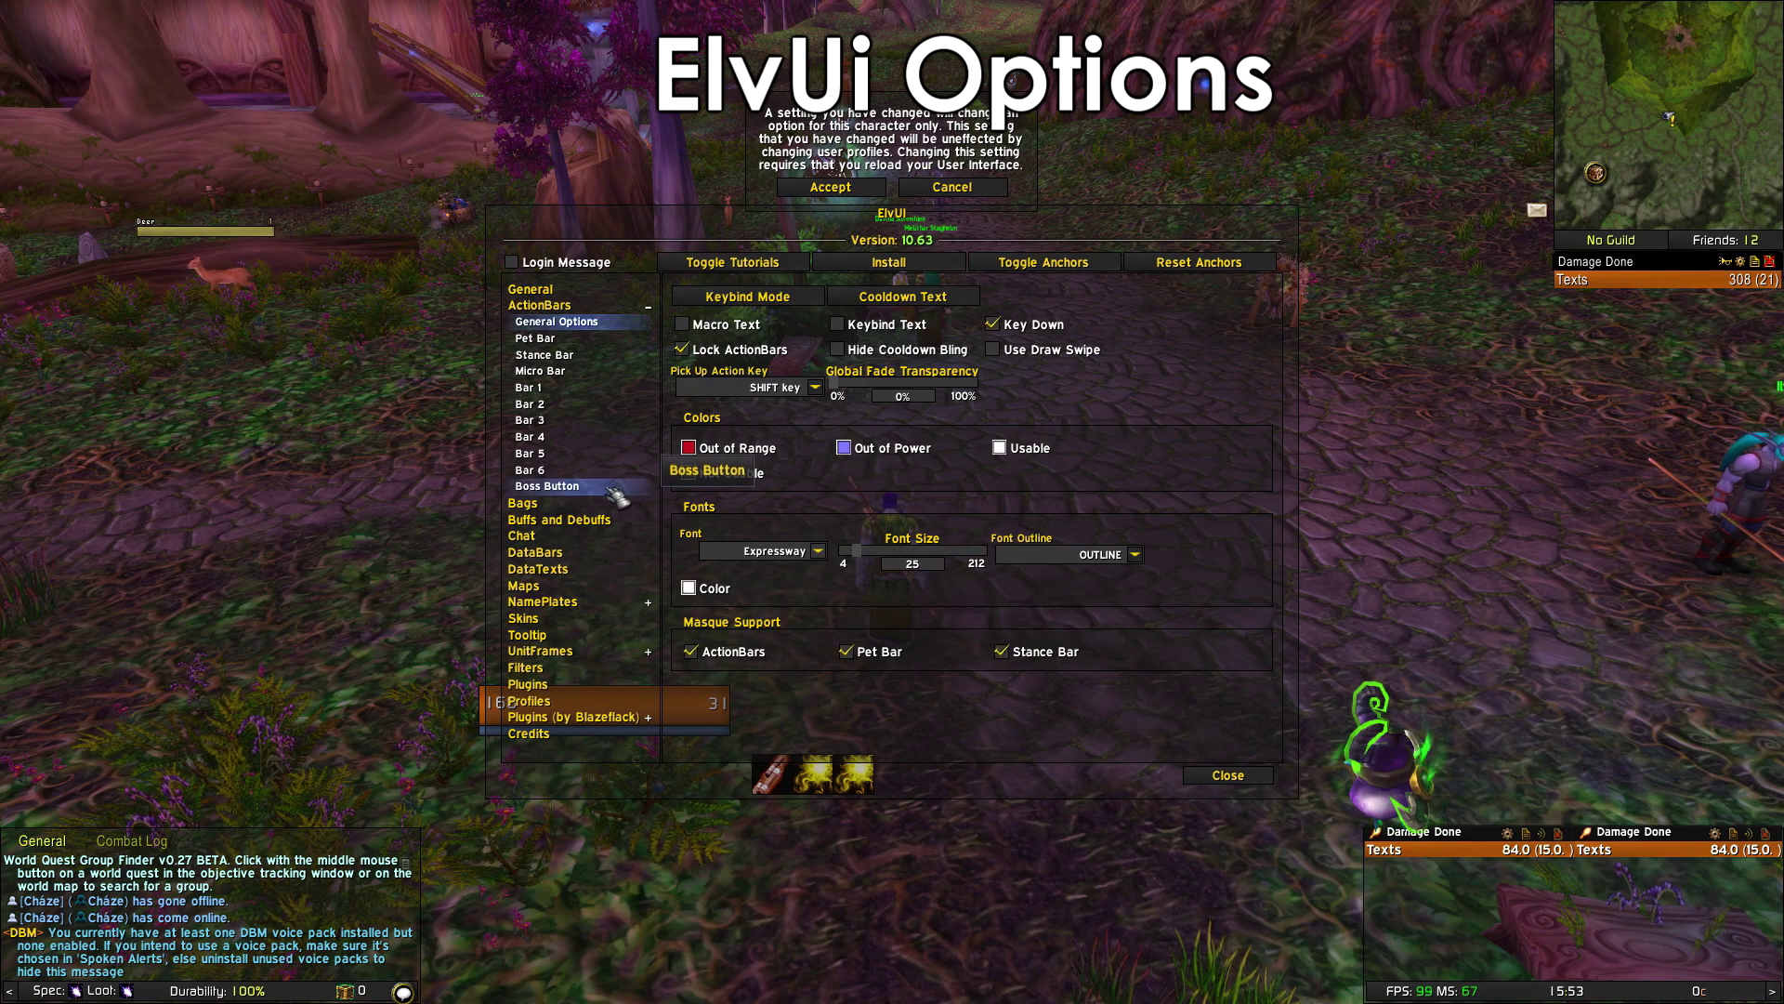
pyautogui.click(595, 520)
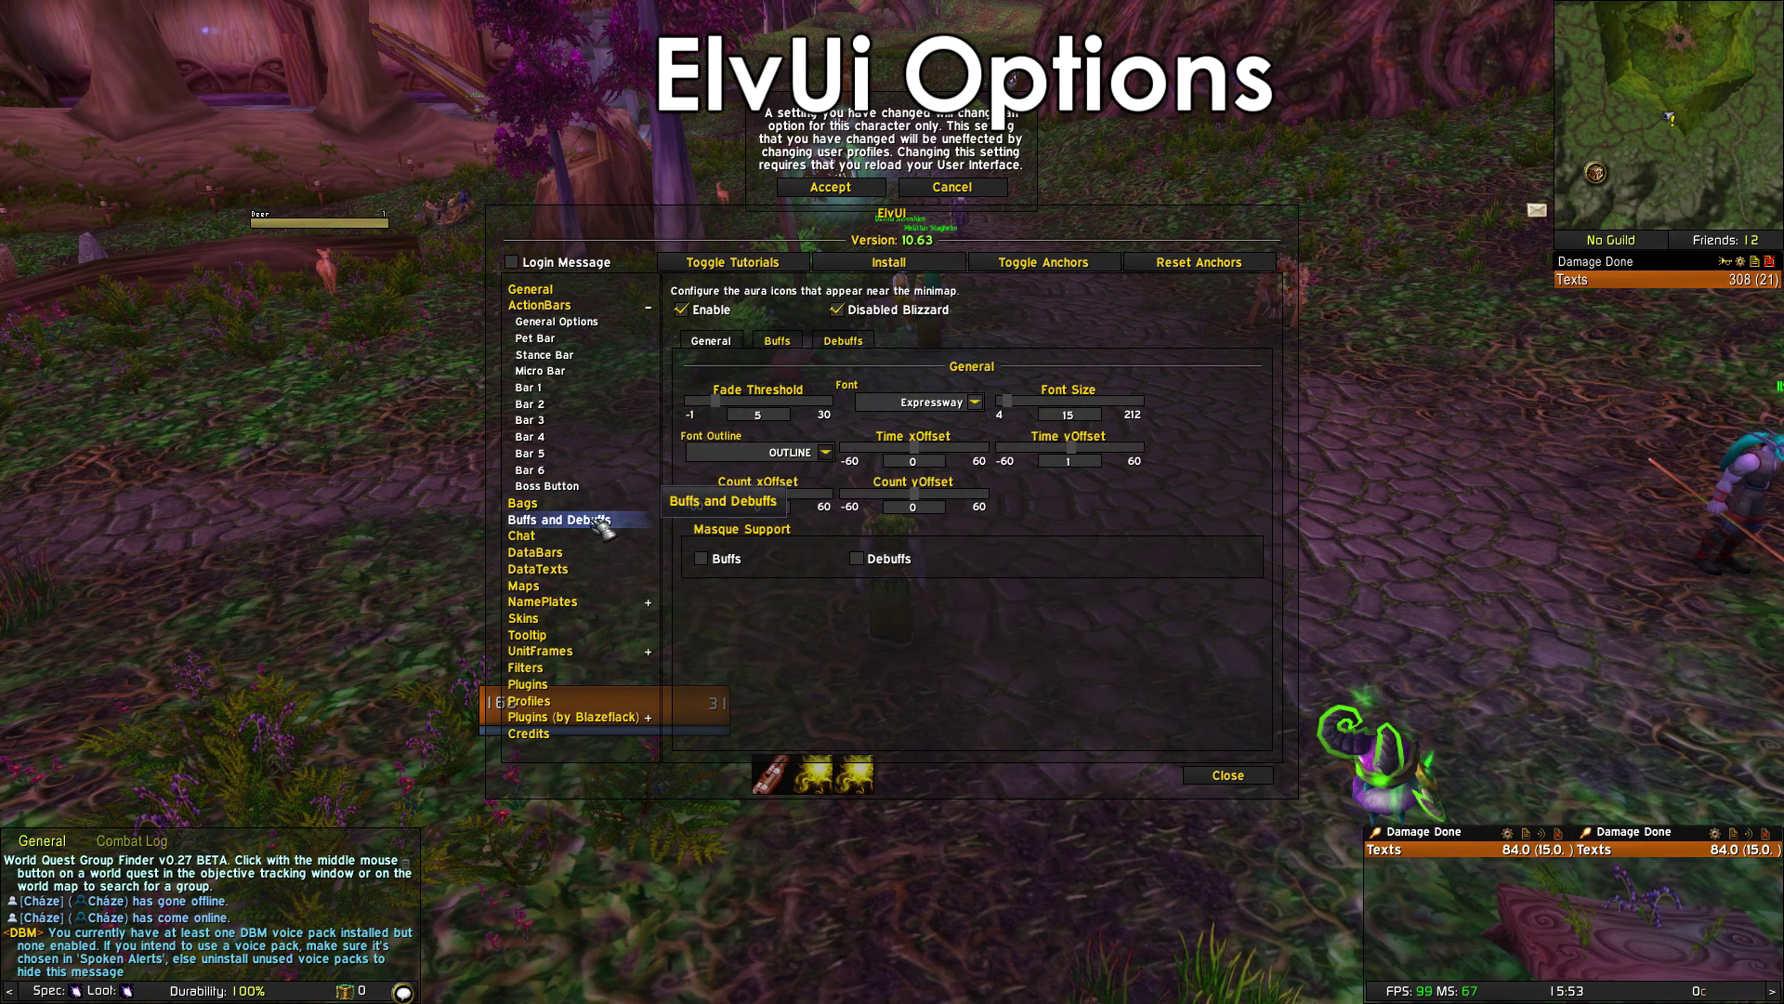
pyautogui.click(734, 559)
pyautogui.click(867, 561)
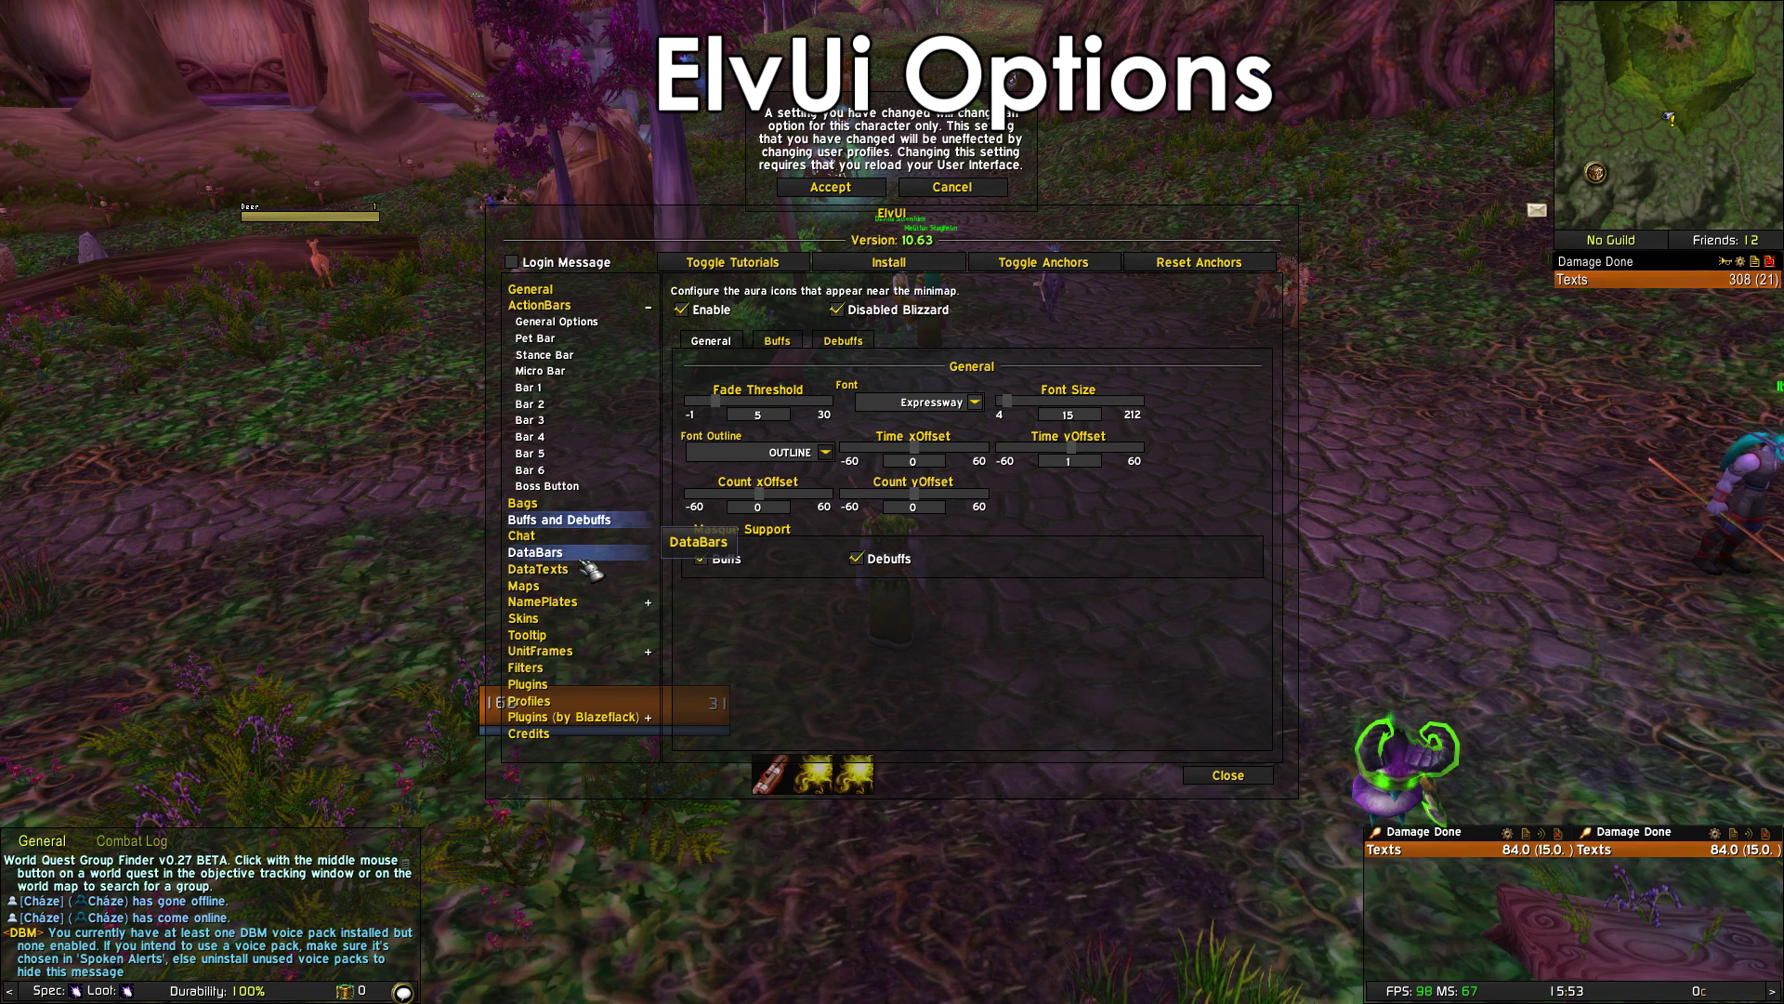
# - Disable ElvUI nameplates and Blizzard frame skinning, then go to the DataBars settings
pyautogui.click(548, 602)
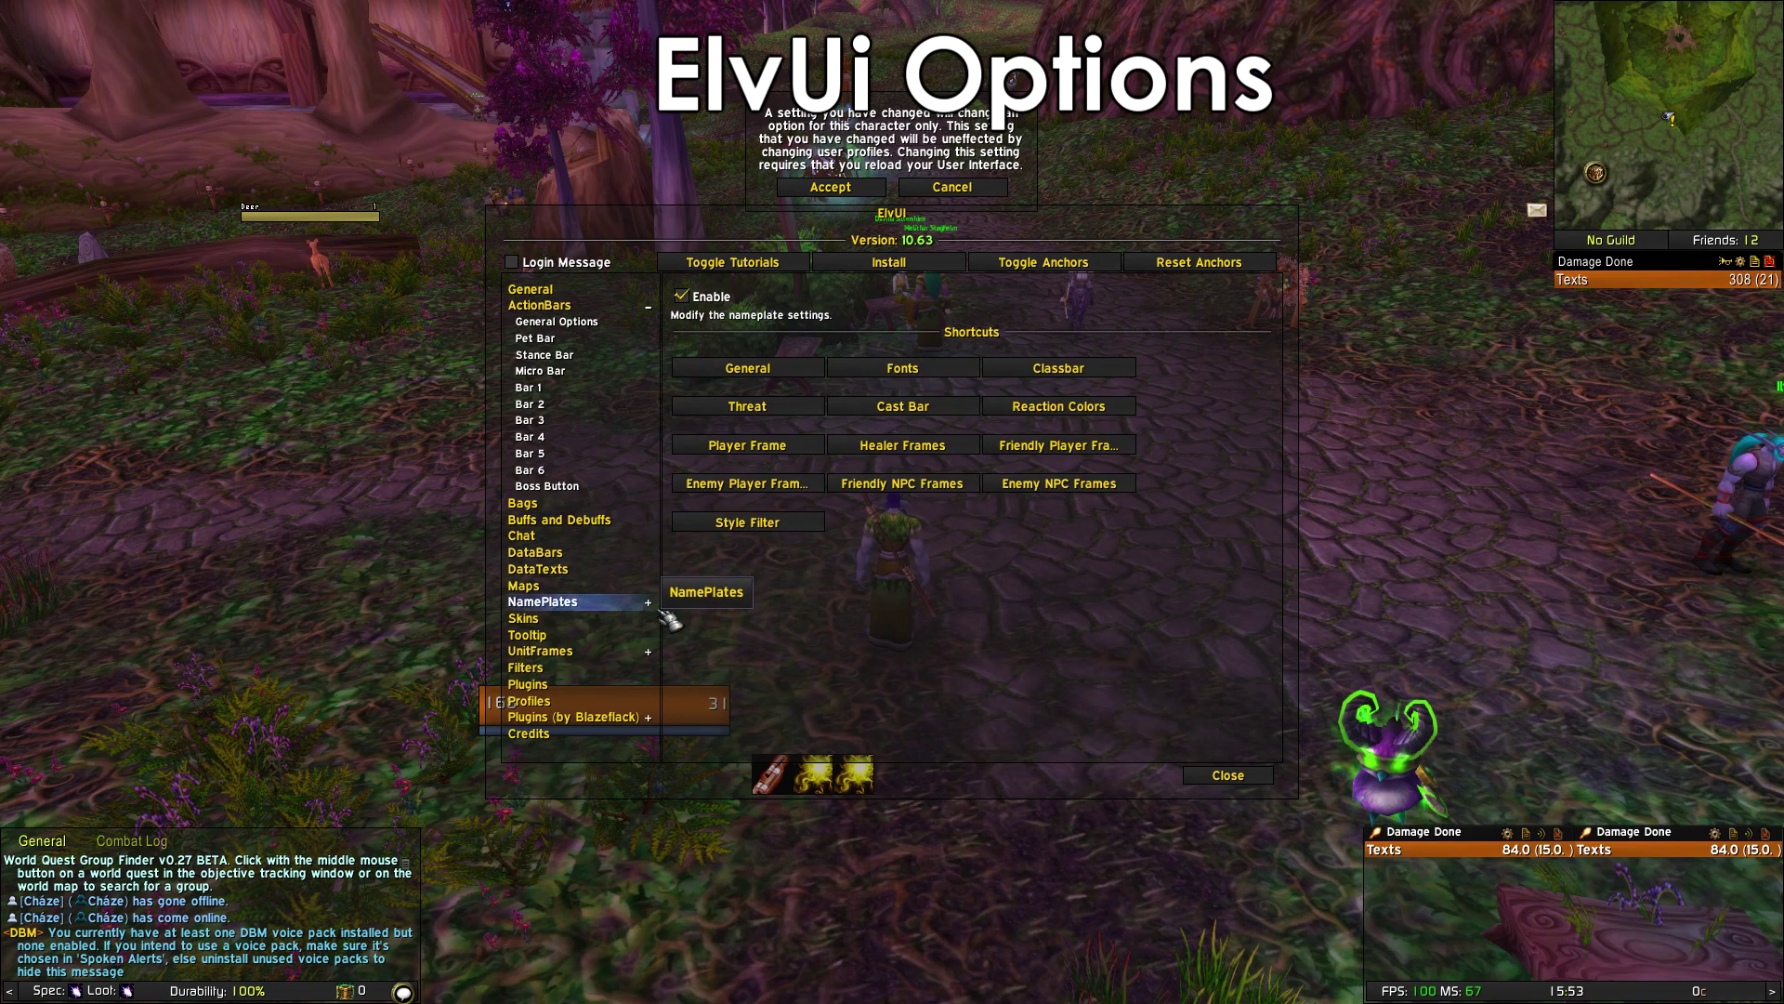
pyautogui.click(704, 308)
pyautogui.scroll(-3, 567, 558)
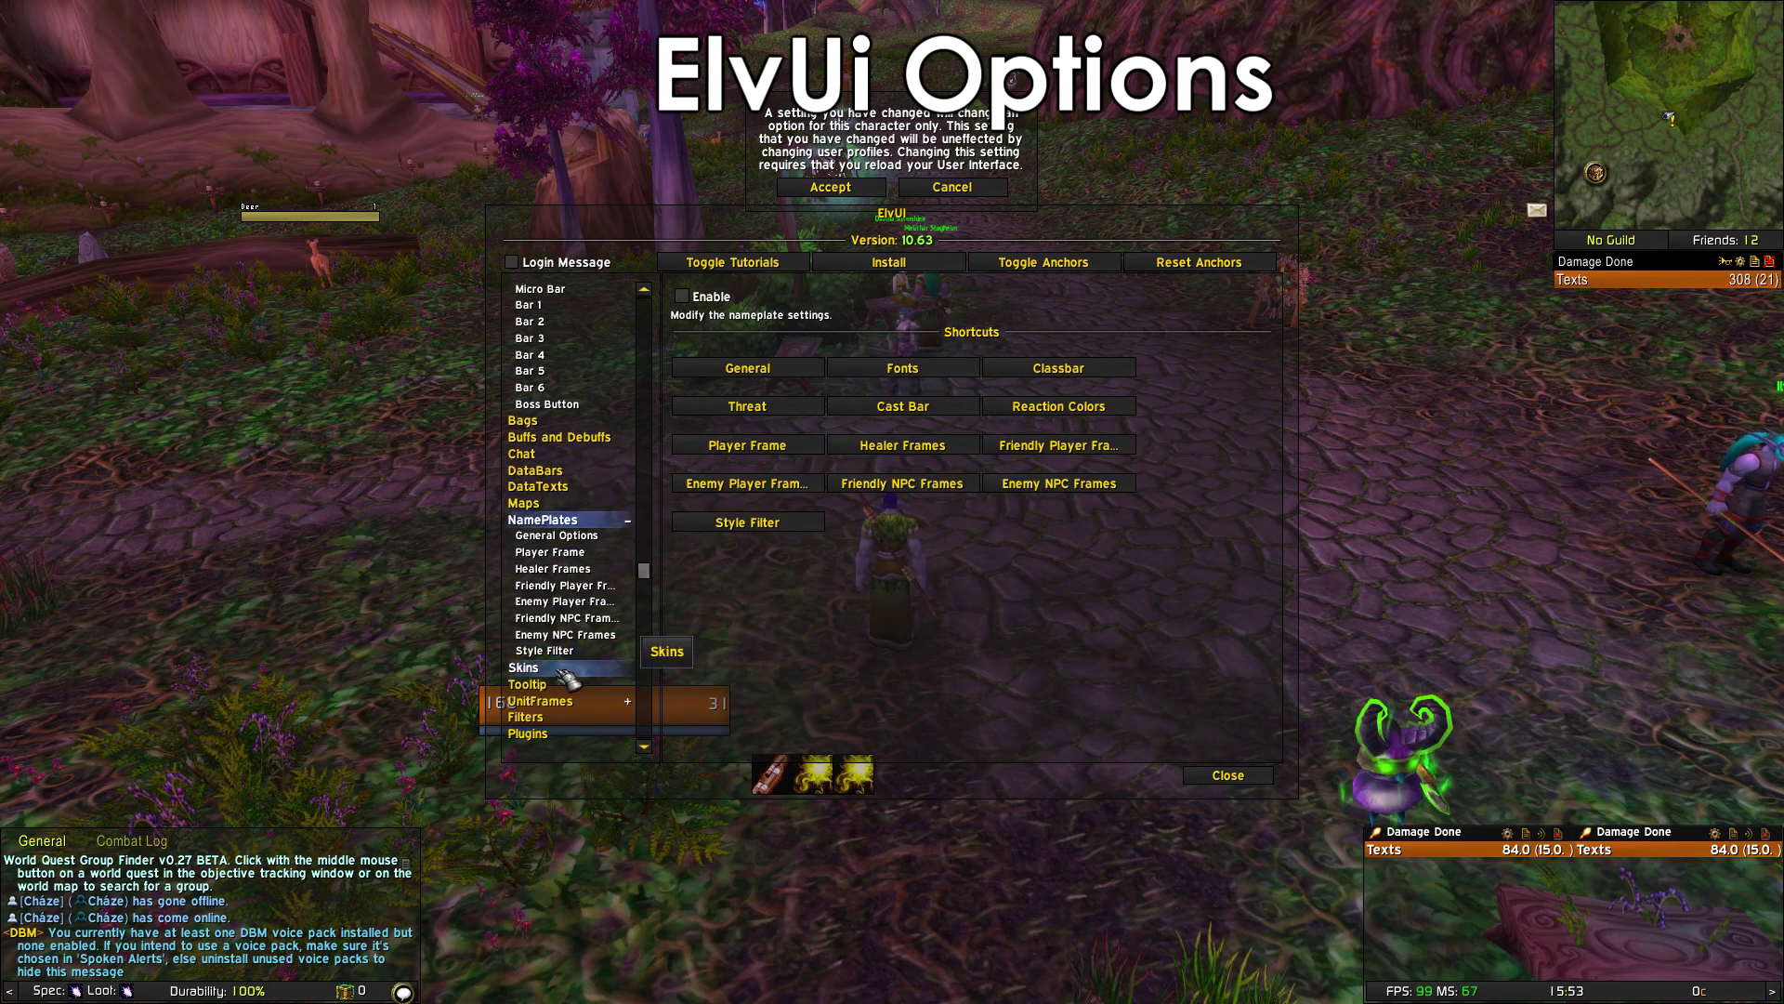
pyautogui.click(564, 671)
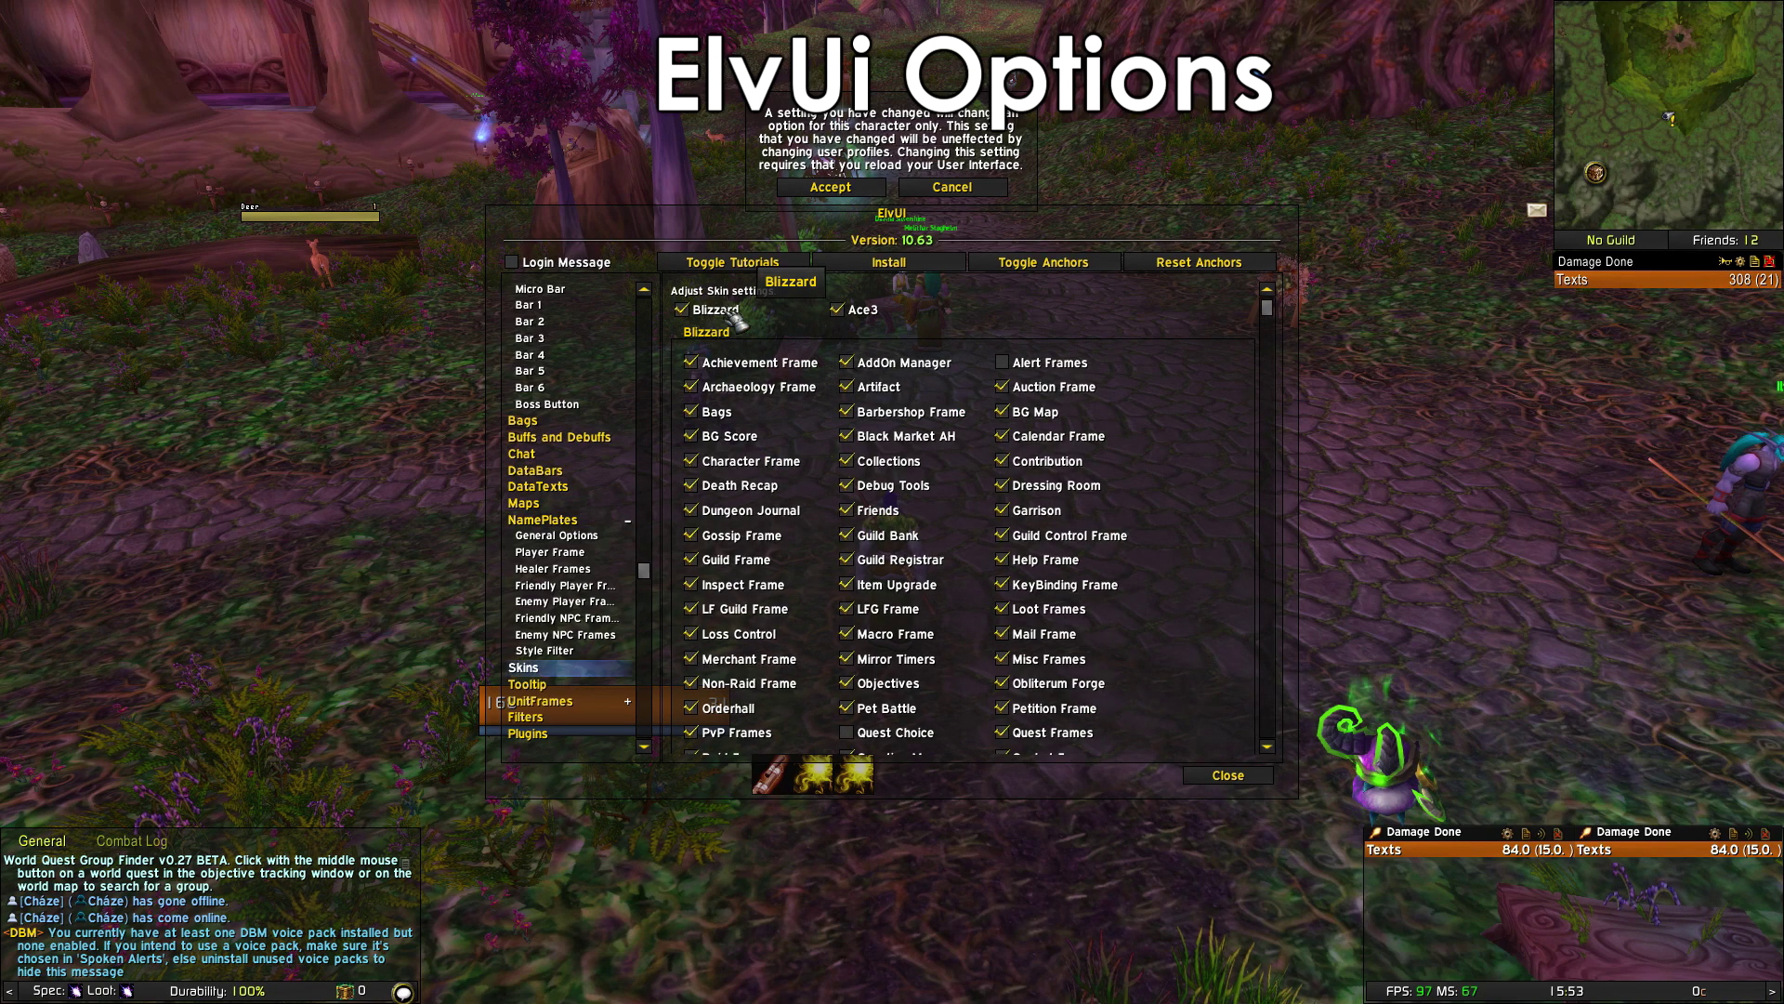
pyautogui.click(688, 312)
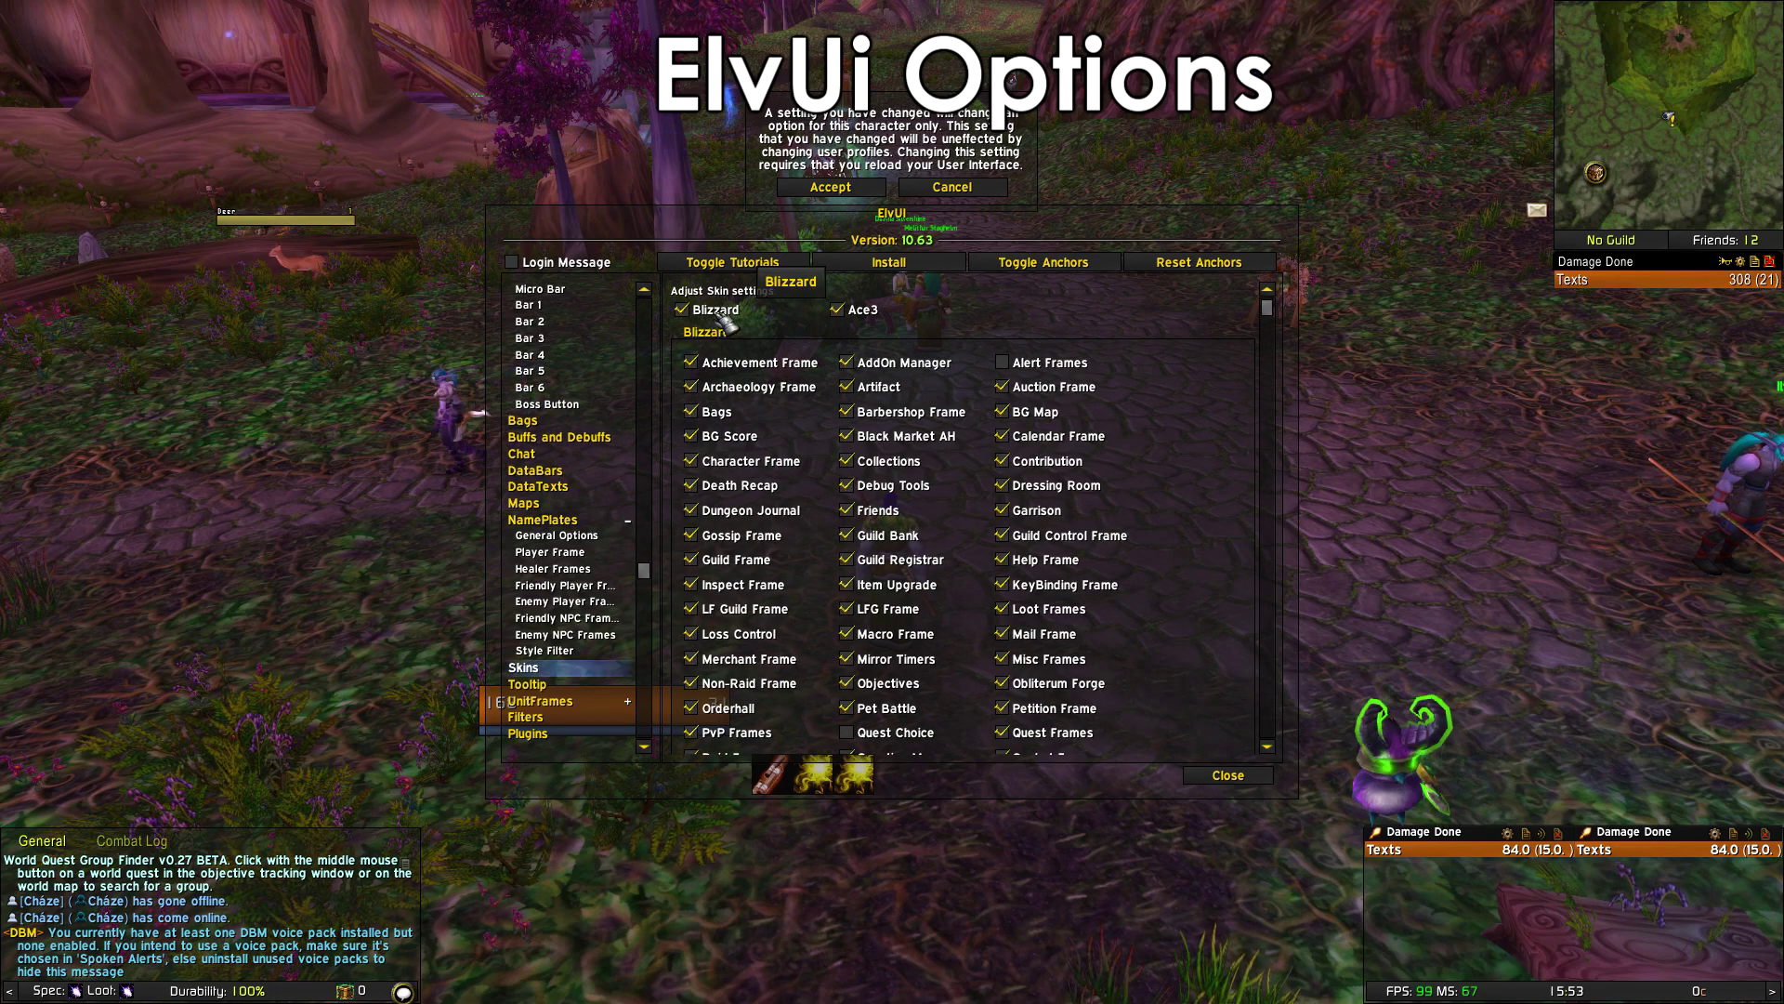
pyautogui.click(557, 684)
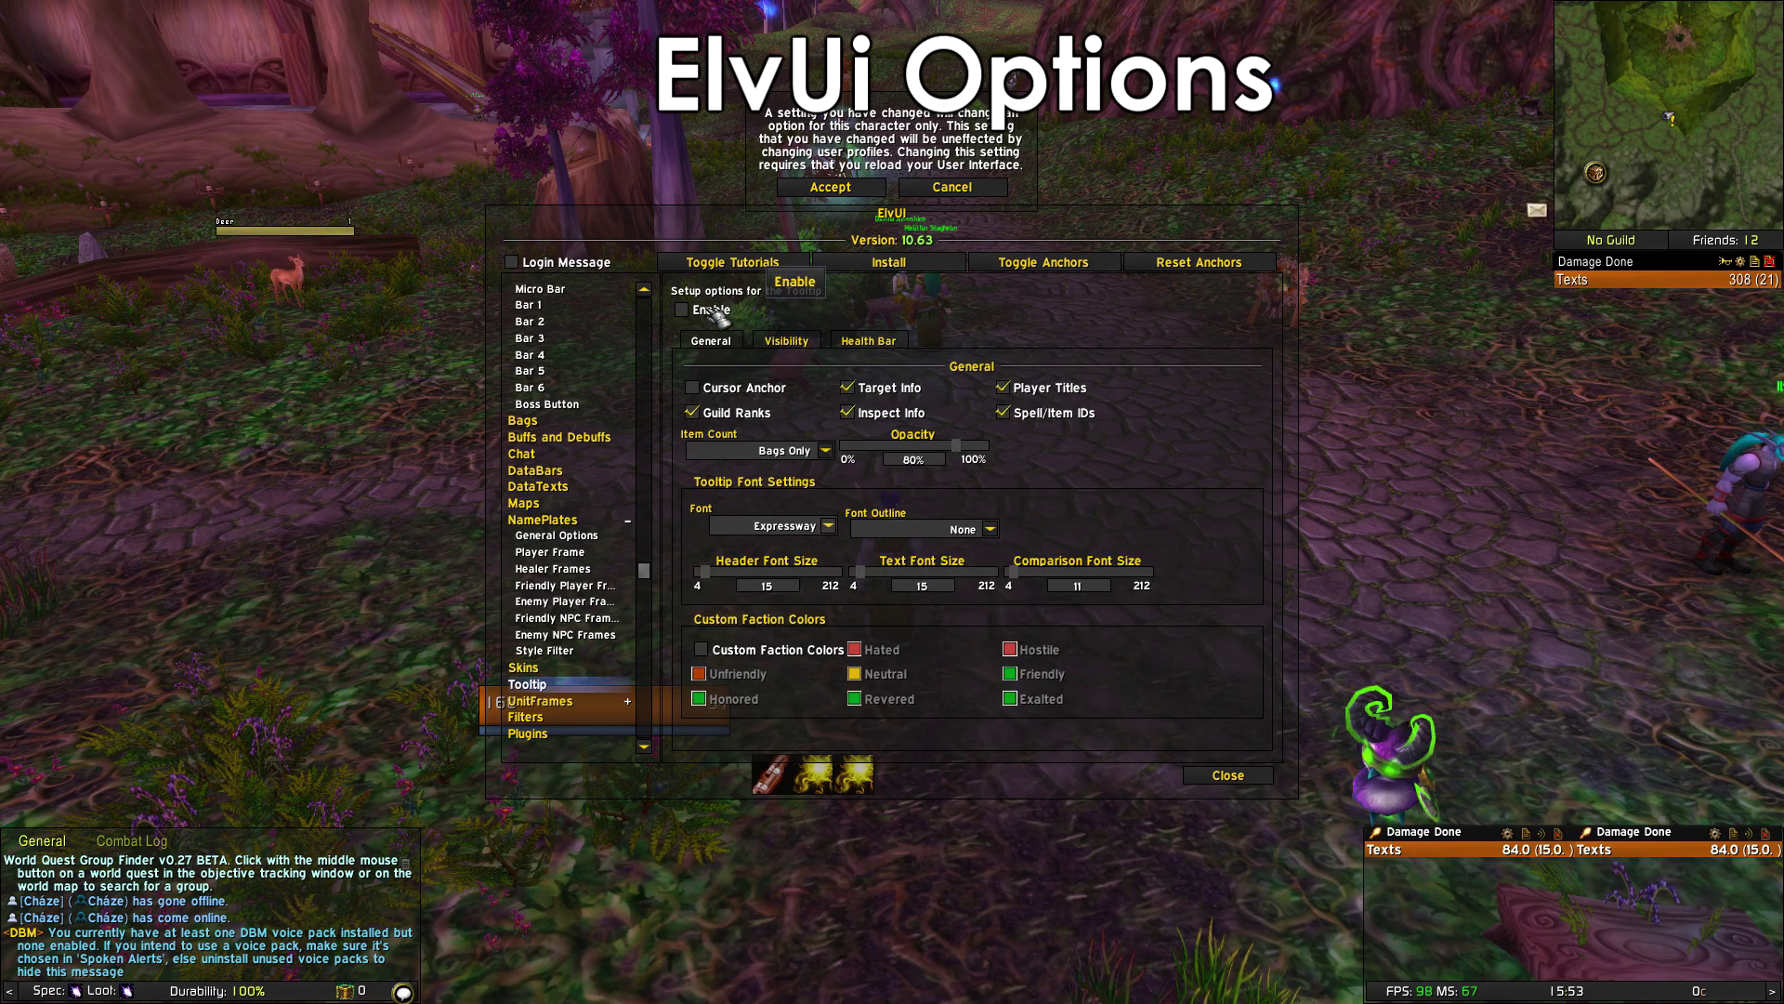
pyautogui.click(548, 470)
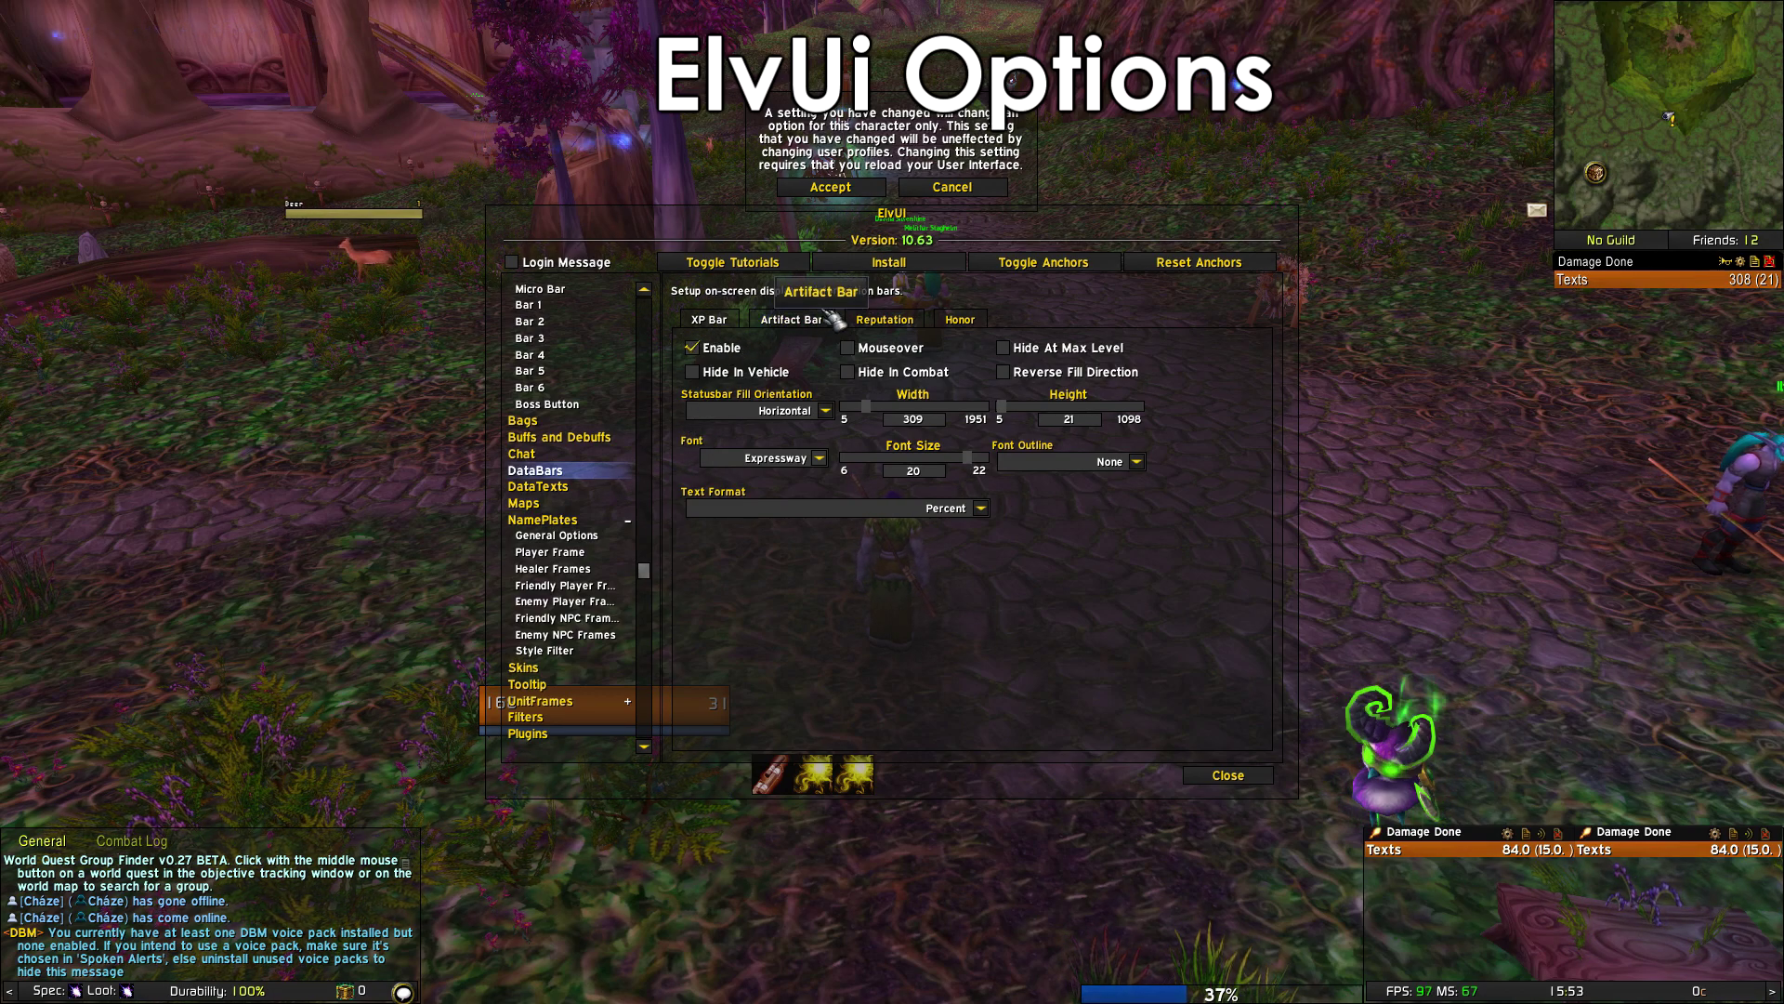
# - Review the Artifact, Reputation and Honor data bar tabs, then accept the interface reload
pyautogui.click(817, 320)
pyautogui.click(898, 320)
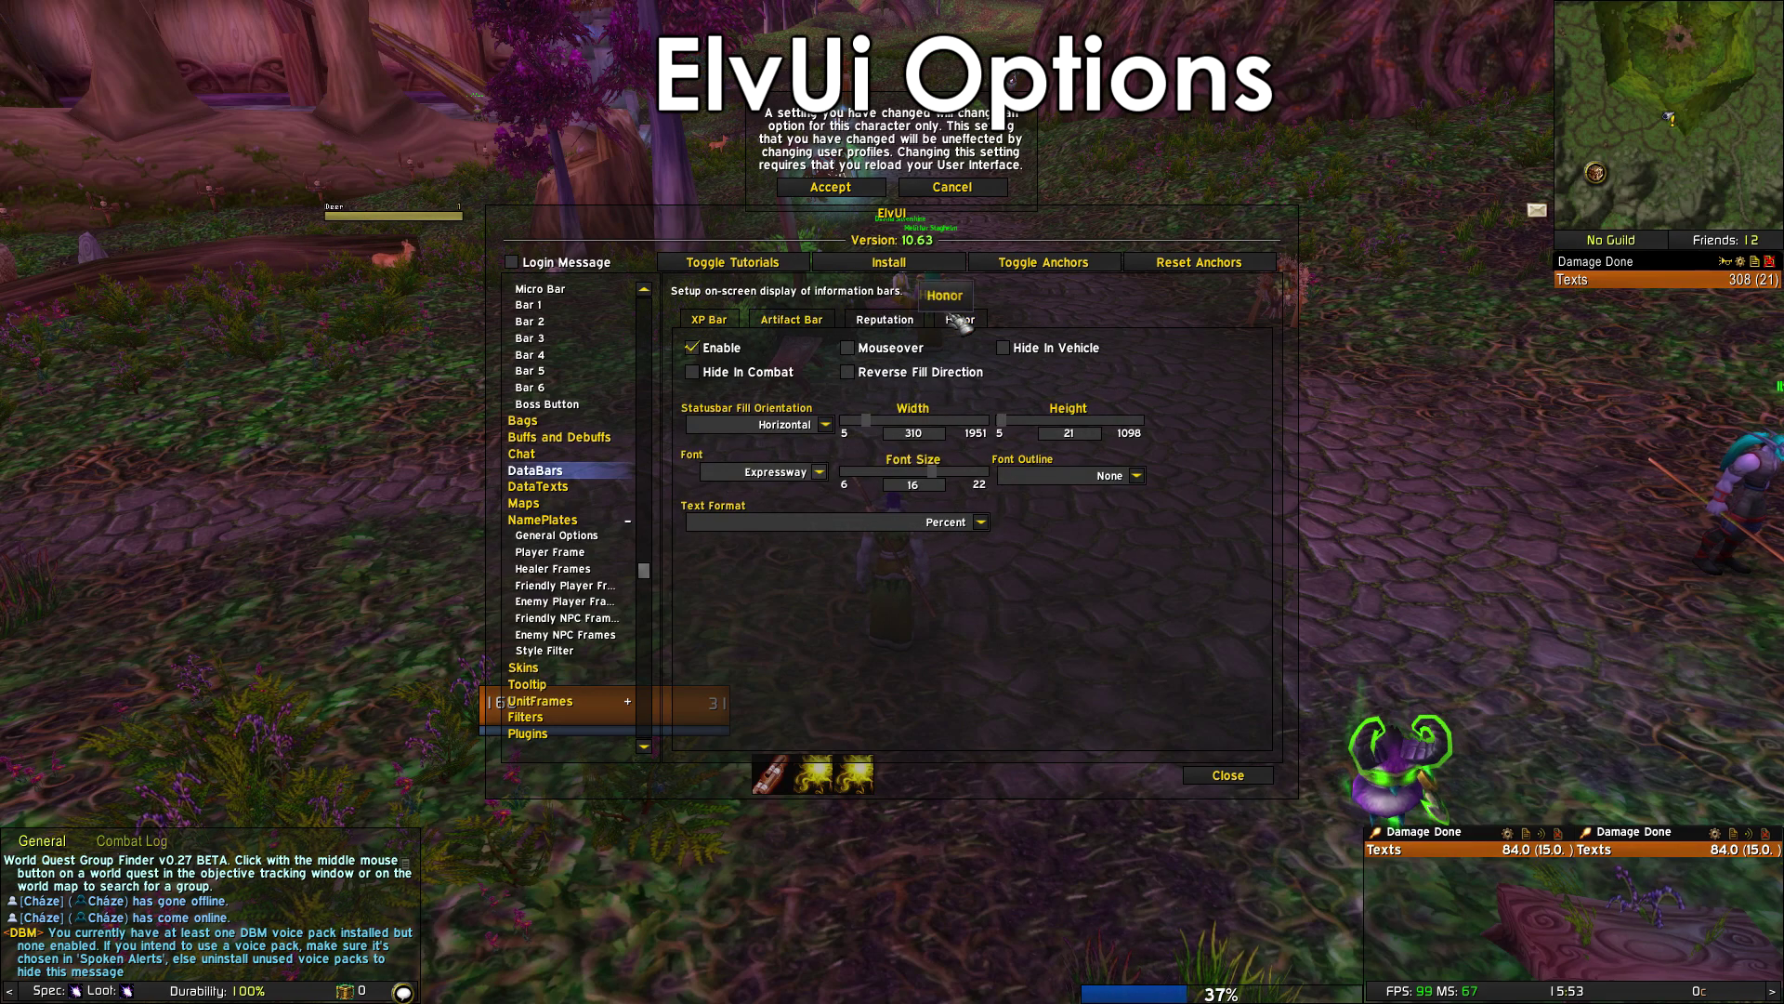
pyautogui.click(952, 319)
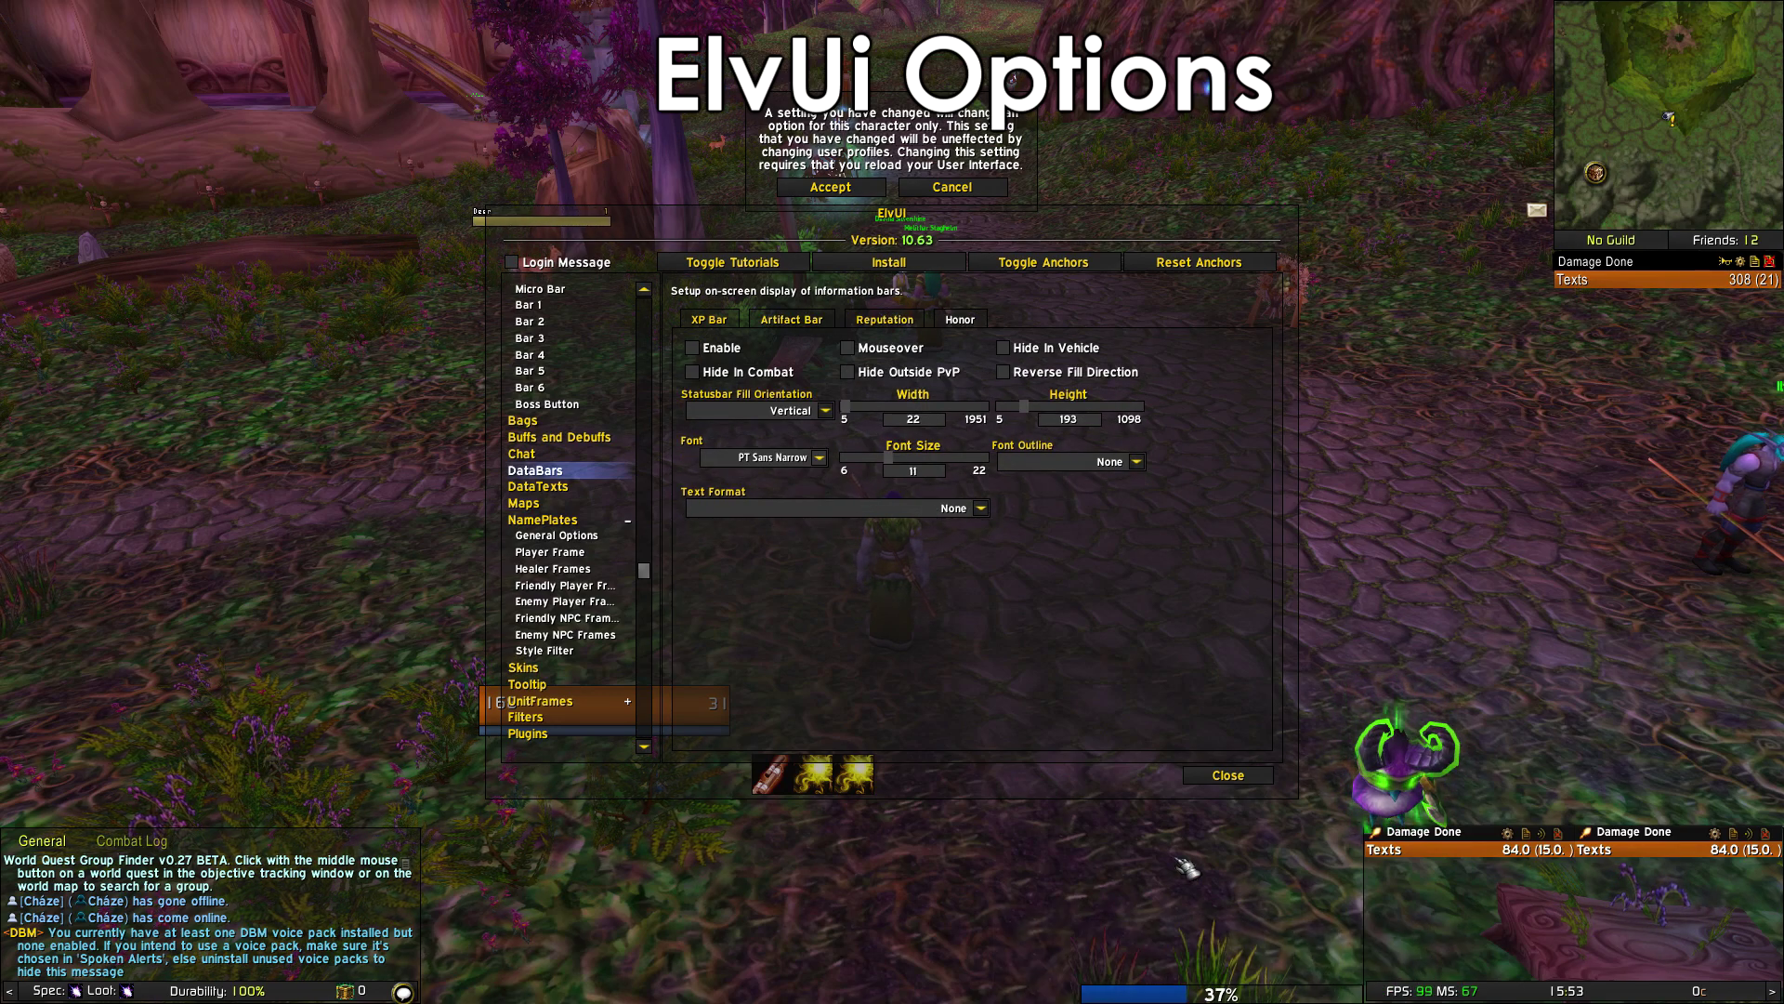
pyautogui.click(837, 189)
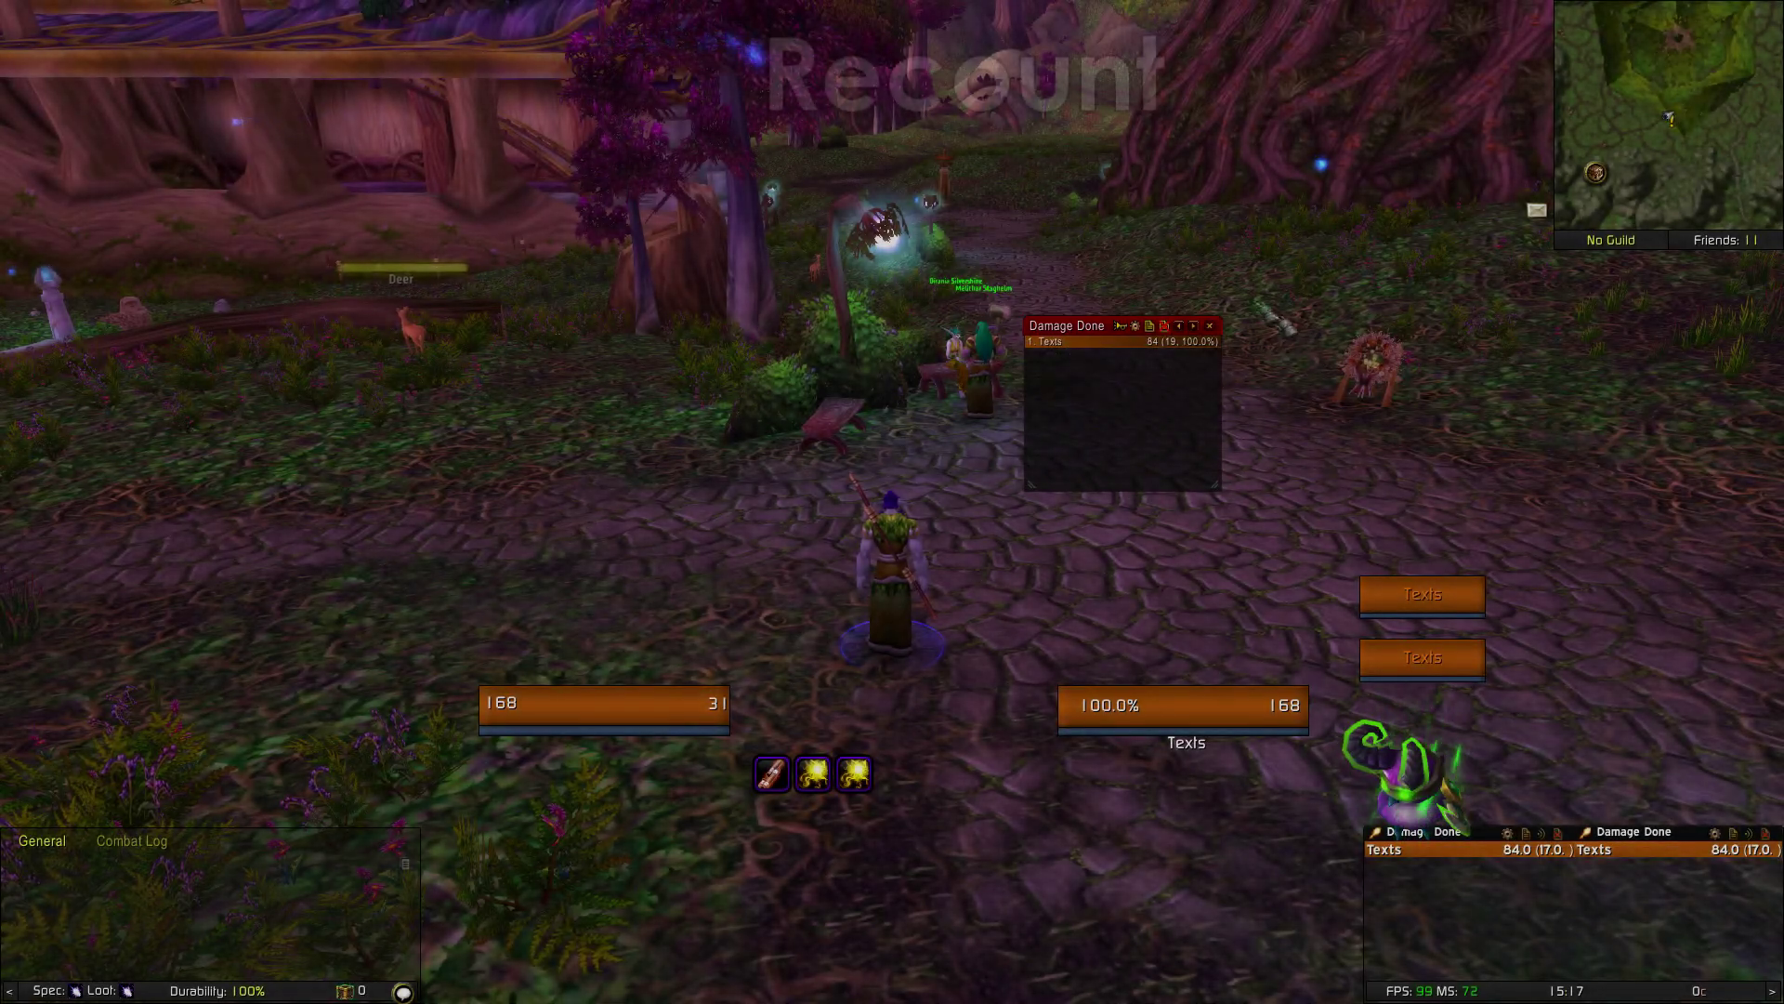
# - Move the Recount Damage Done window under the minimap at top right and enlarge it
pyautogui.moveTo(1095, 346)
pyautogui.moveTo(1083, 331); pyautogui.dragTo(1614, 273)
pyautogui.moveTo(1746, 419); pyautogui.dragTo(1777, 483)
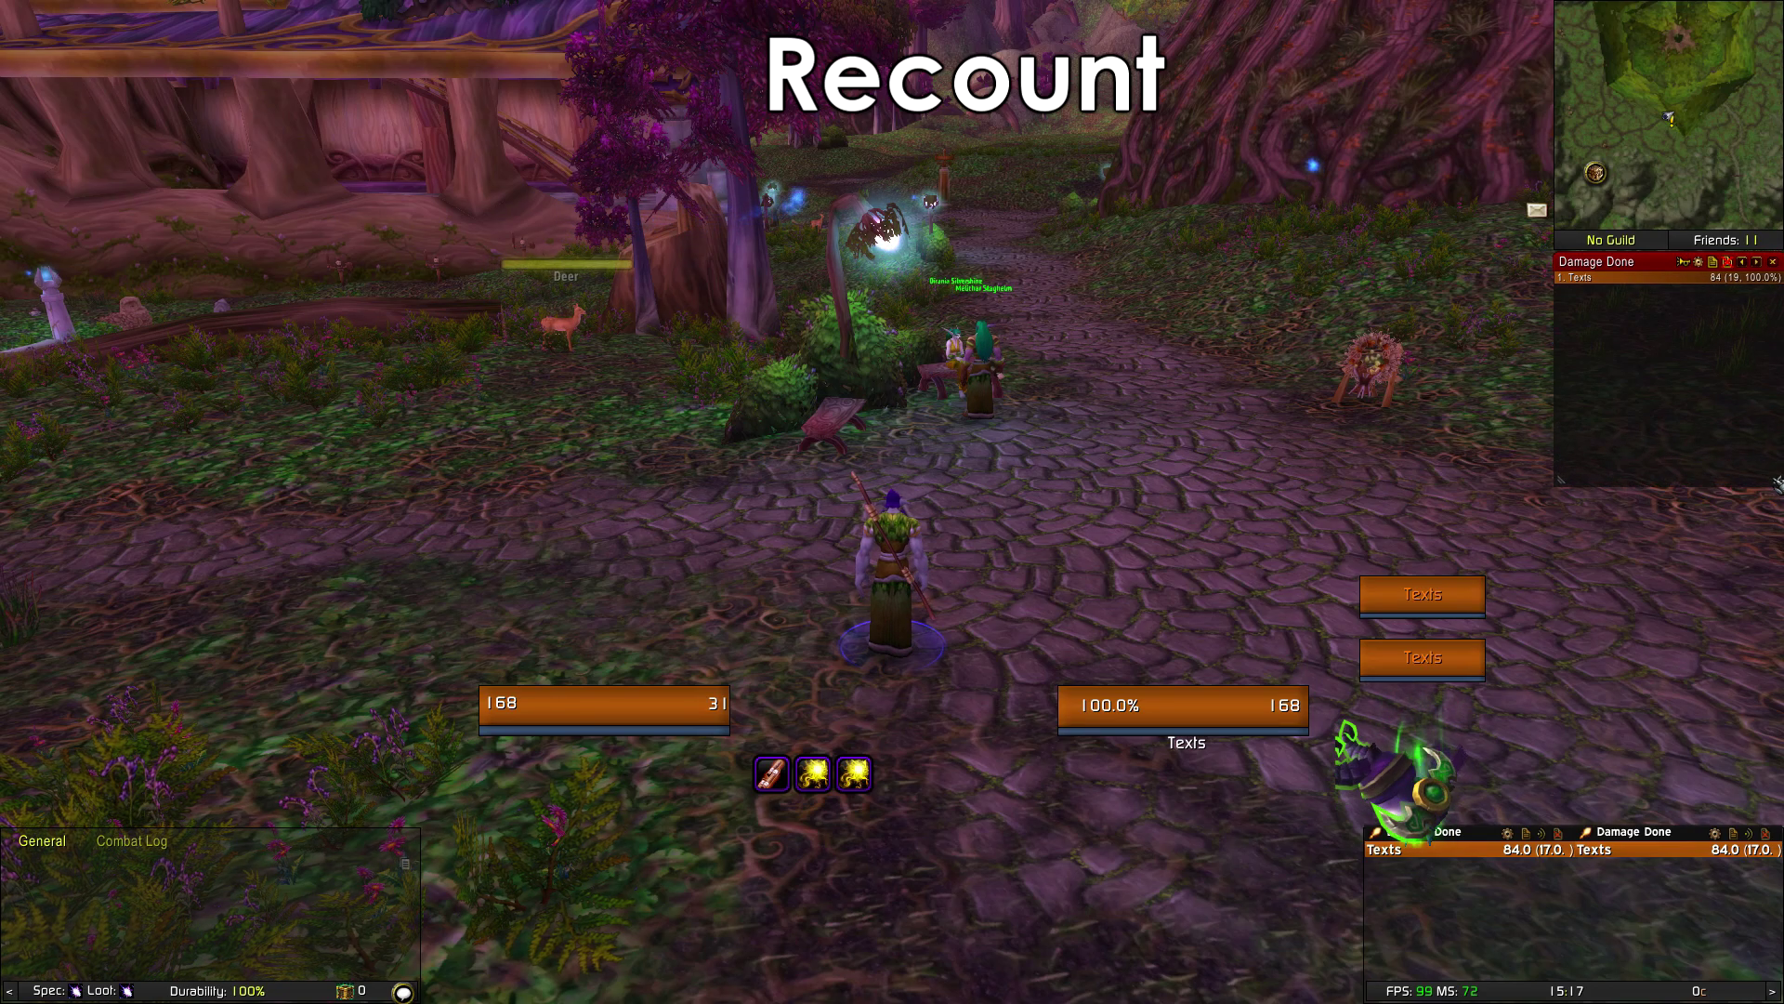
# - In Config Recount, hide rank numbers and percentages on the bars while keeping per-second values
pyautogui.click(1696, 261)
pyautogui.moveTo(915, 372); pyautogui.dragTo(922, 321)
pyautogui.click(953, 341)
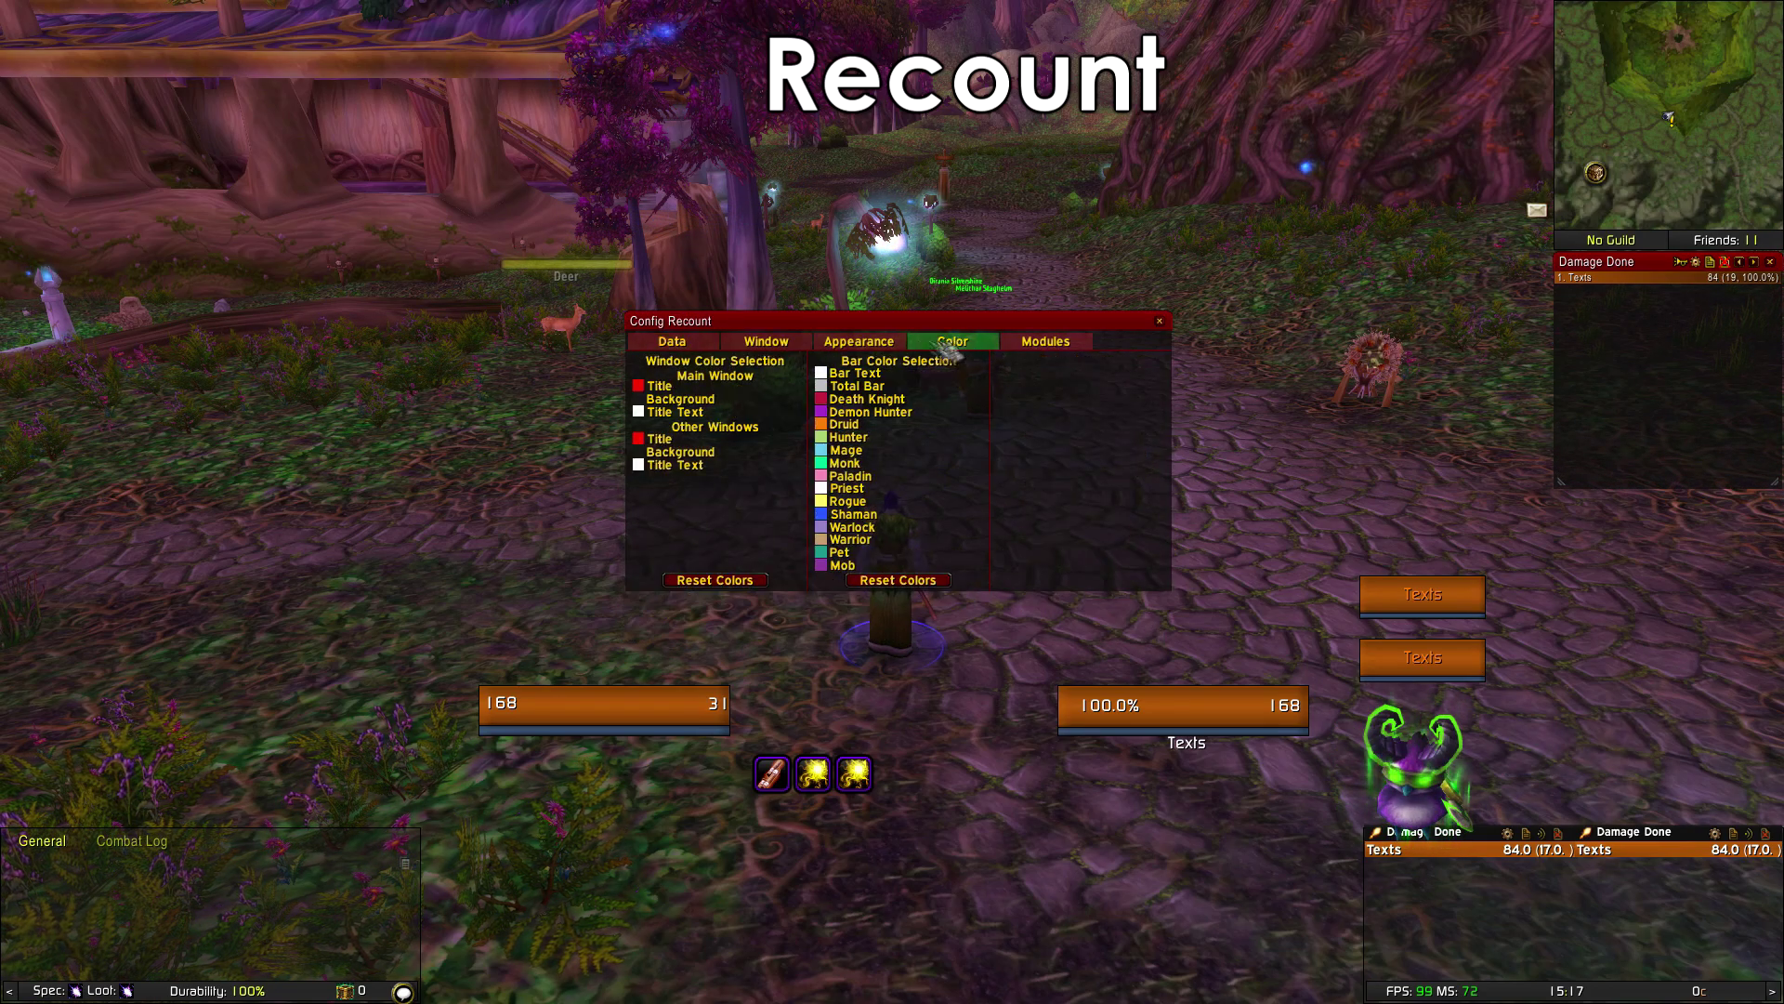
pyautogui.click(798, 342)
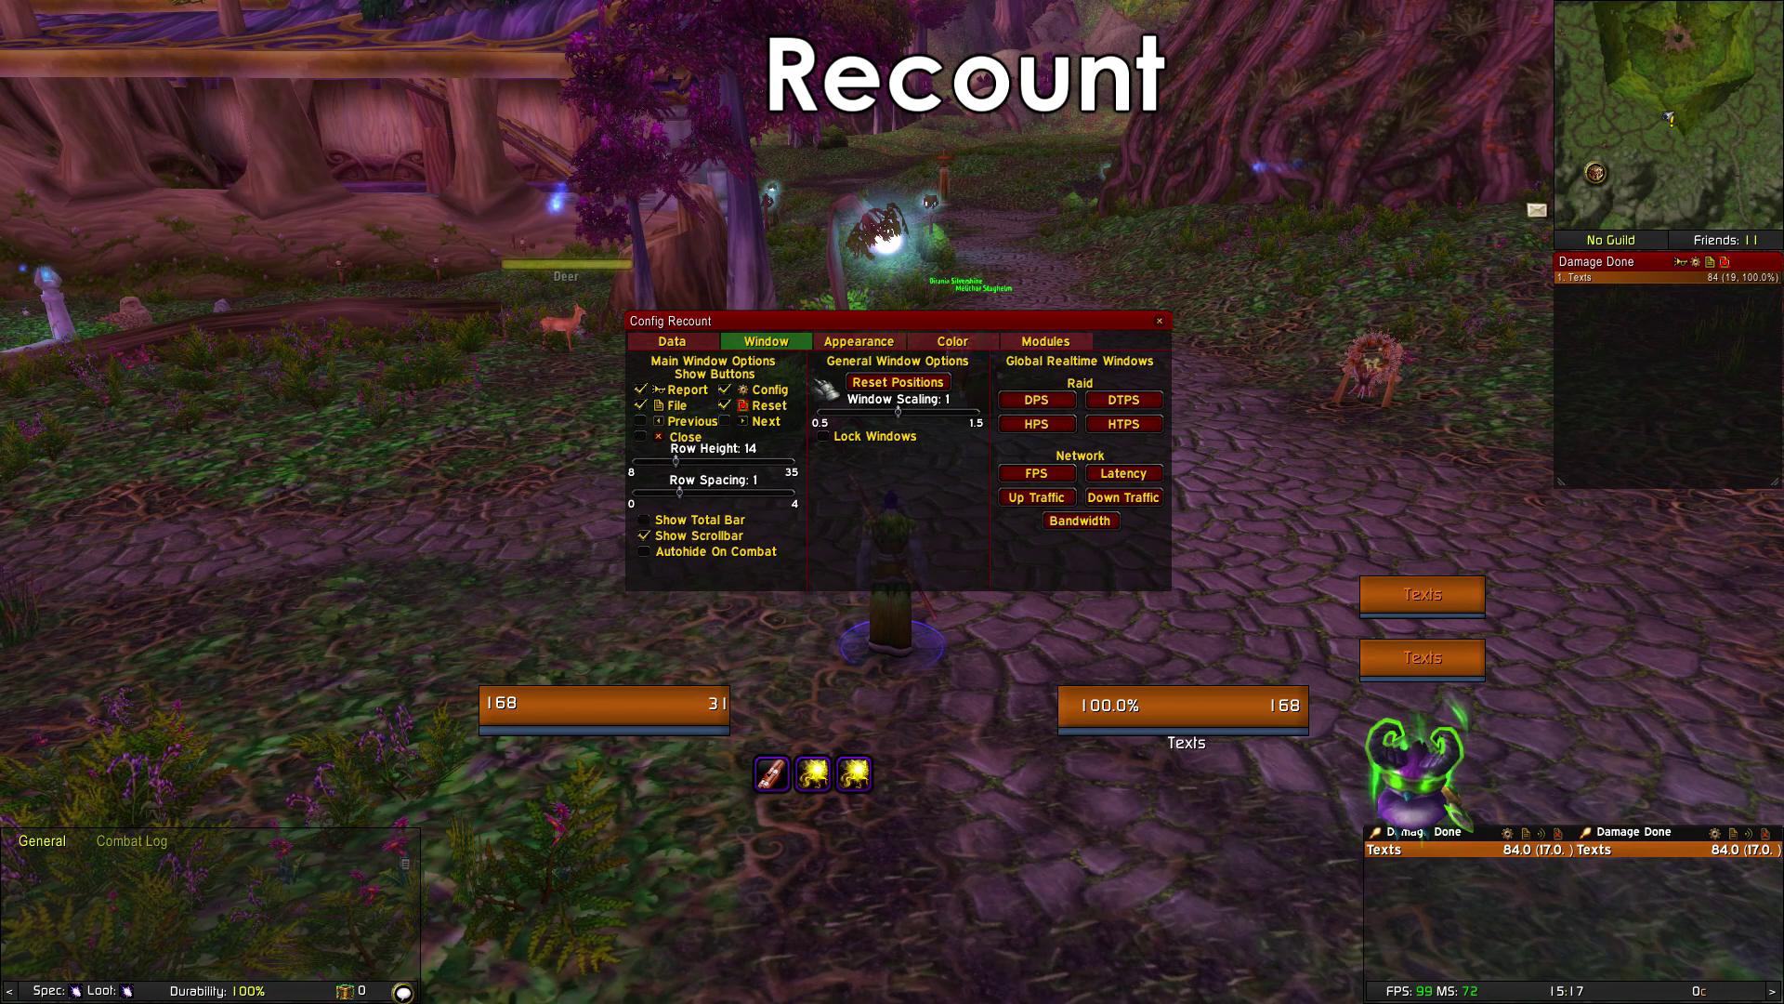
pyautogui.click(868, 344)
pyautogui.click(641, 426)
pyautogui.click(641, 394)
pyautogui.click(641, 442)
pyautogui.click(641, 426)
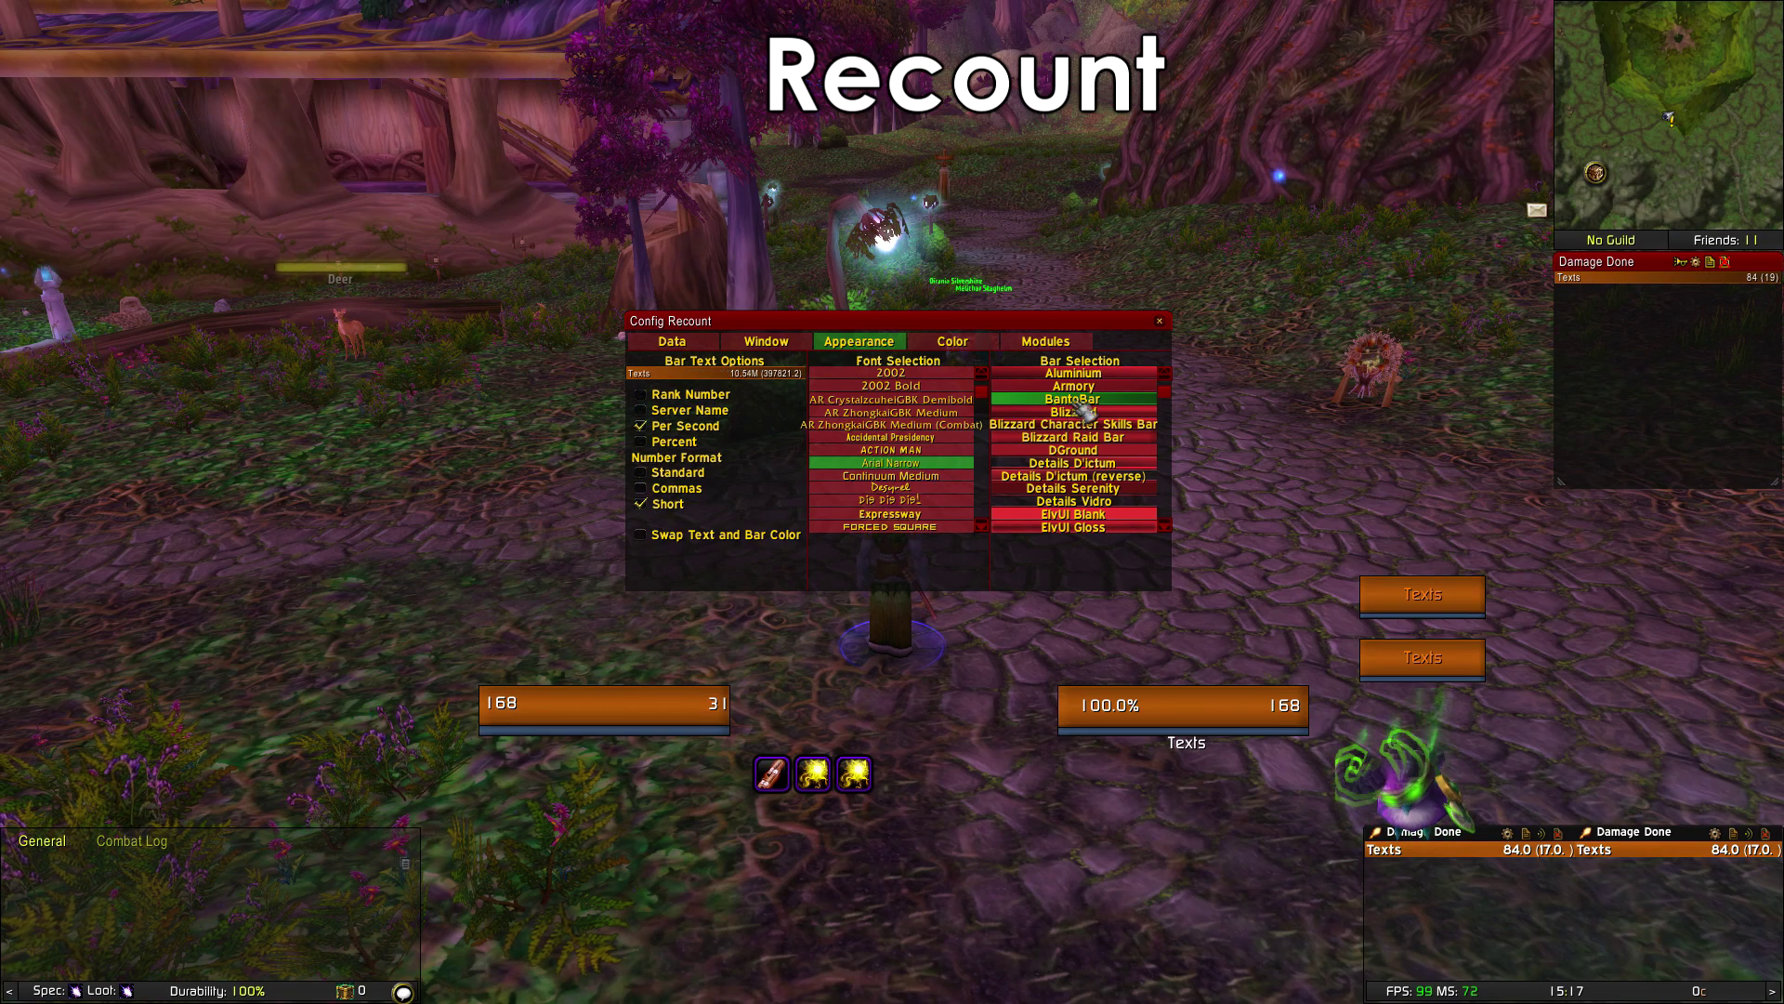
# - Use the ElvUI Norm bar texture and increase the Recount row height
pyautogui.click(1089, 451)
pyautogui.click(1096, 514)
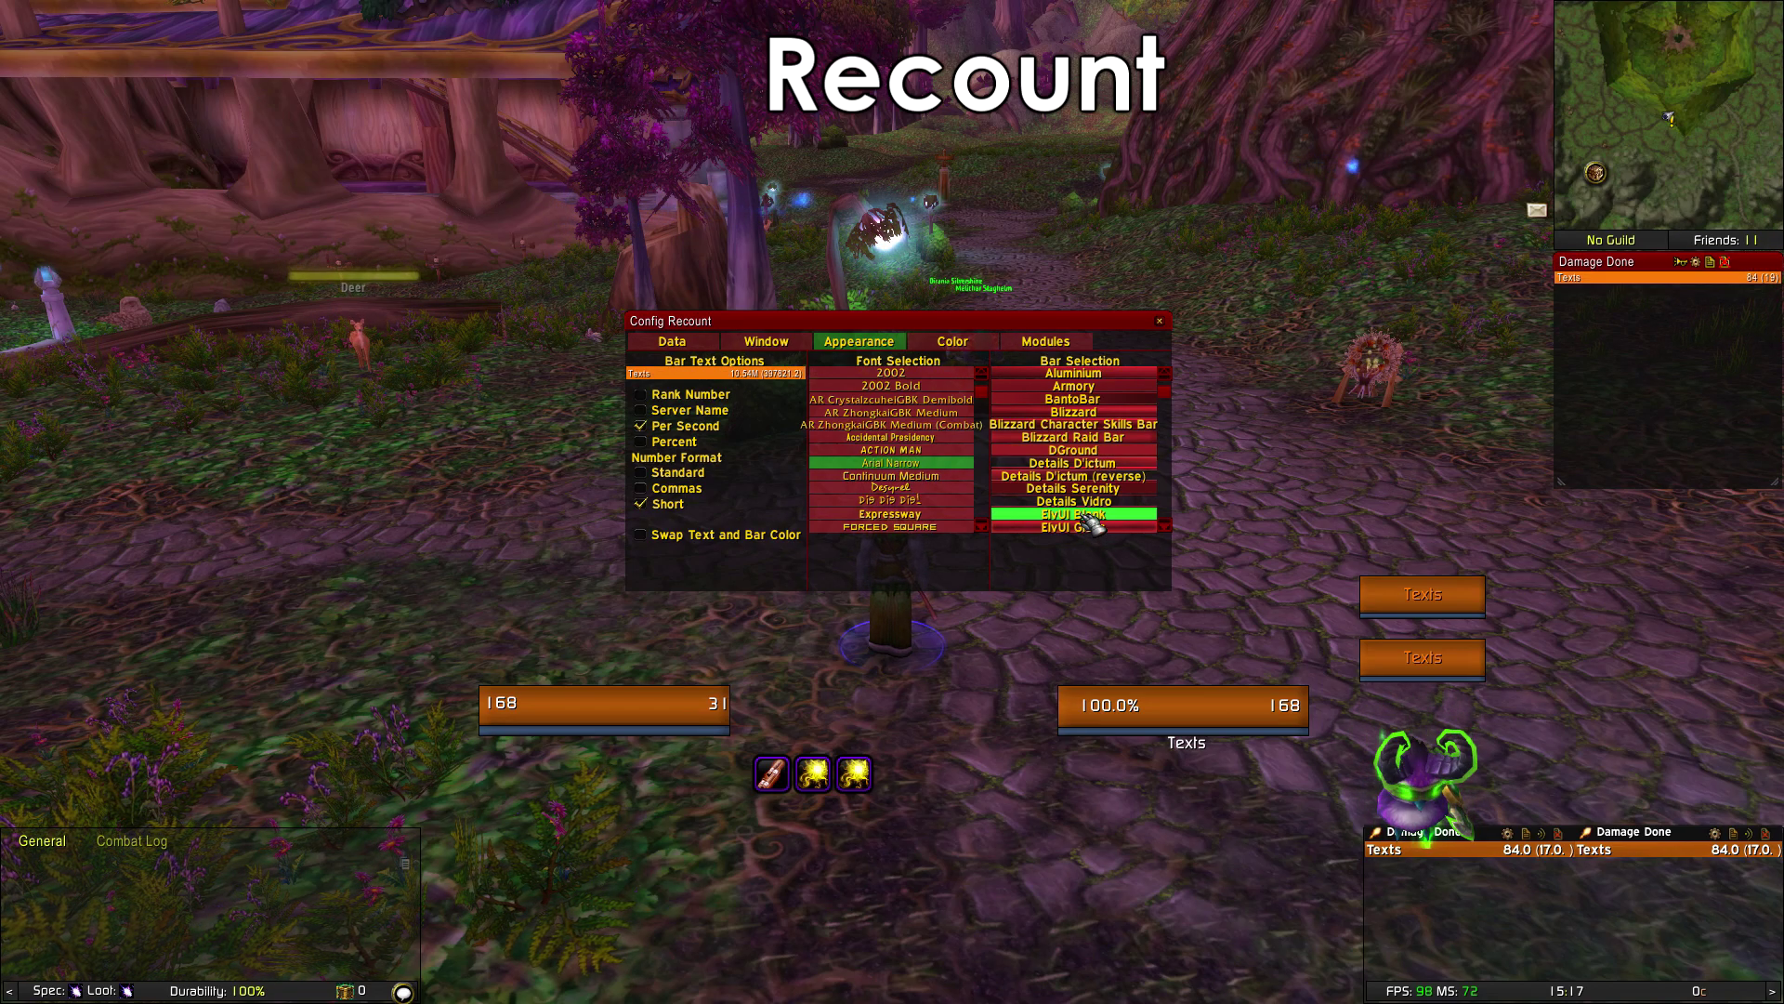
pyautogui.scroll(-3, 1129, 509)
pyautogui.click(1078, 462)
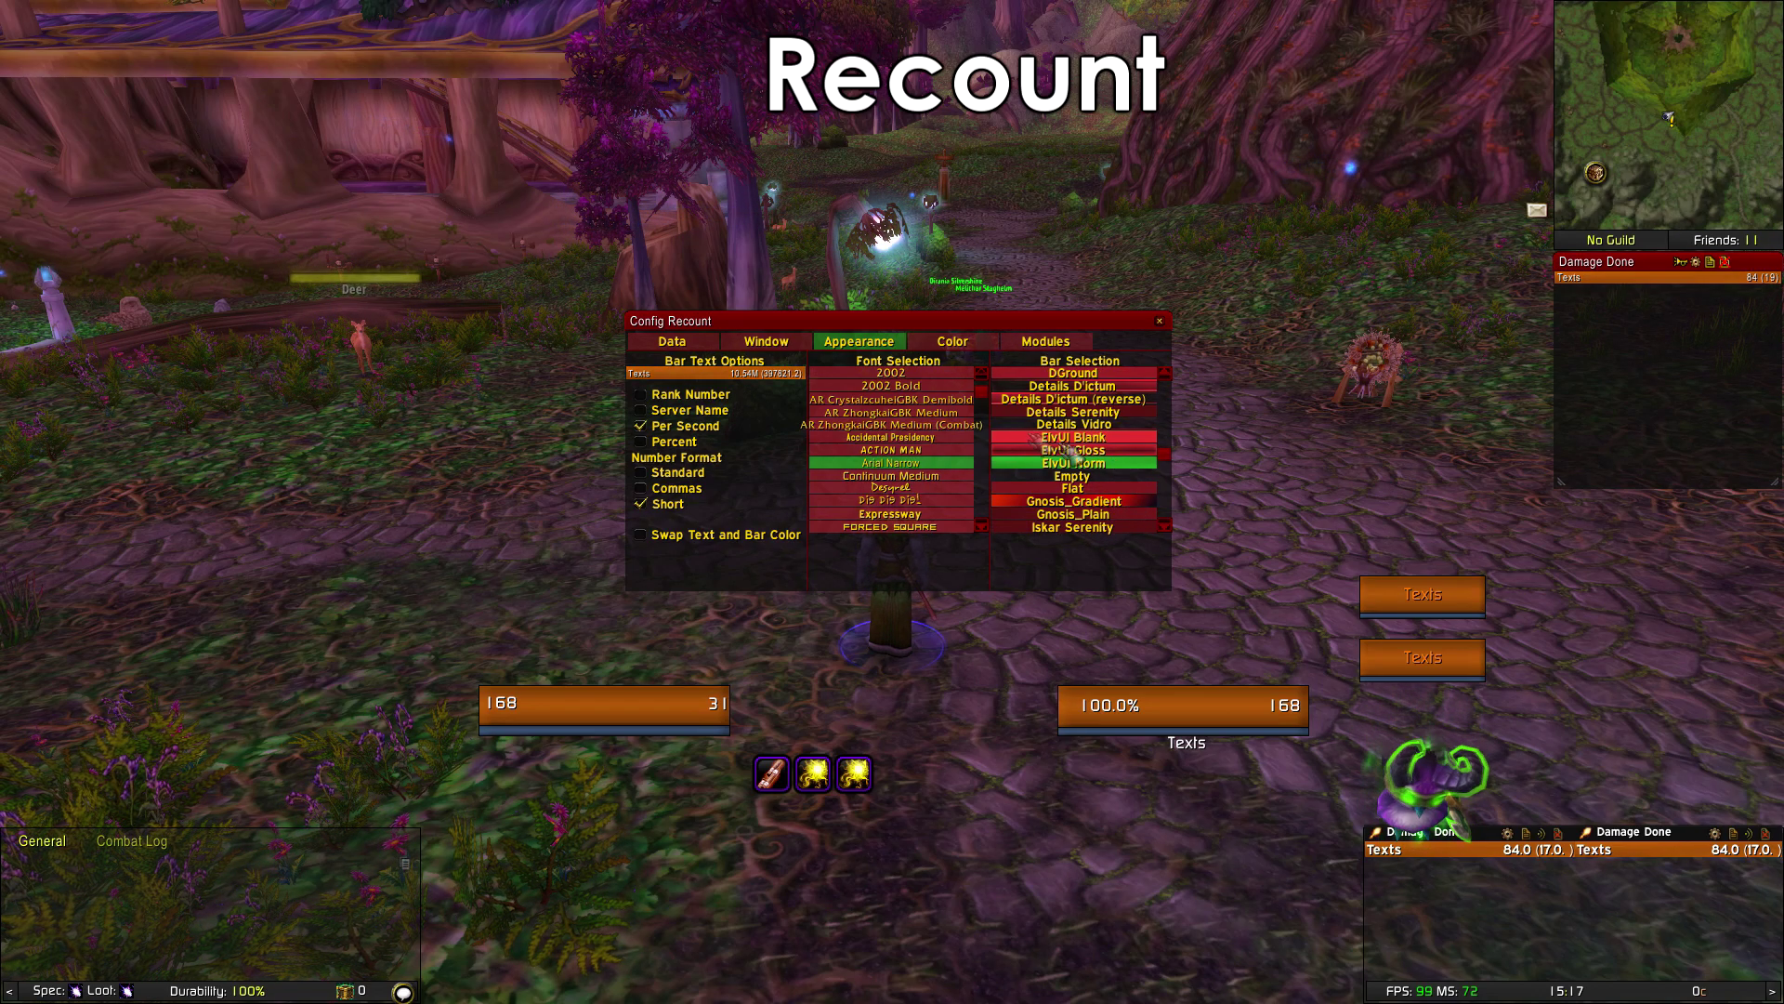
pyautogui.click(765, 343)
pyautogui.moveTo(709, 474); pyautogui.dragTo(725, 476)
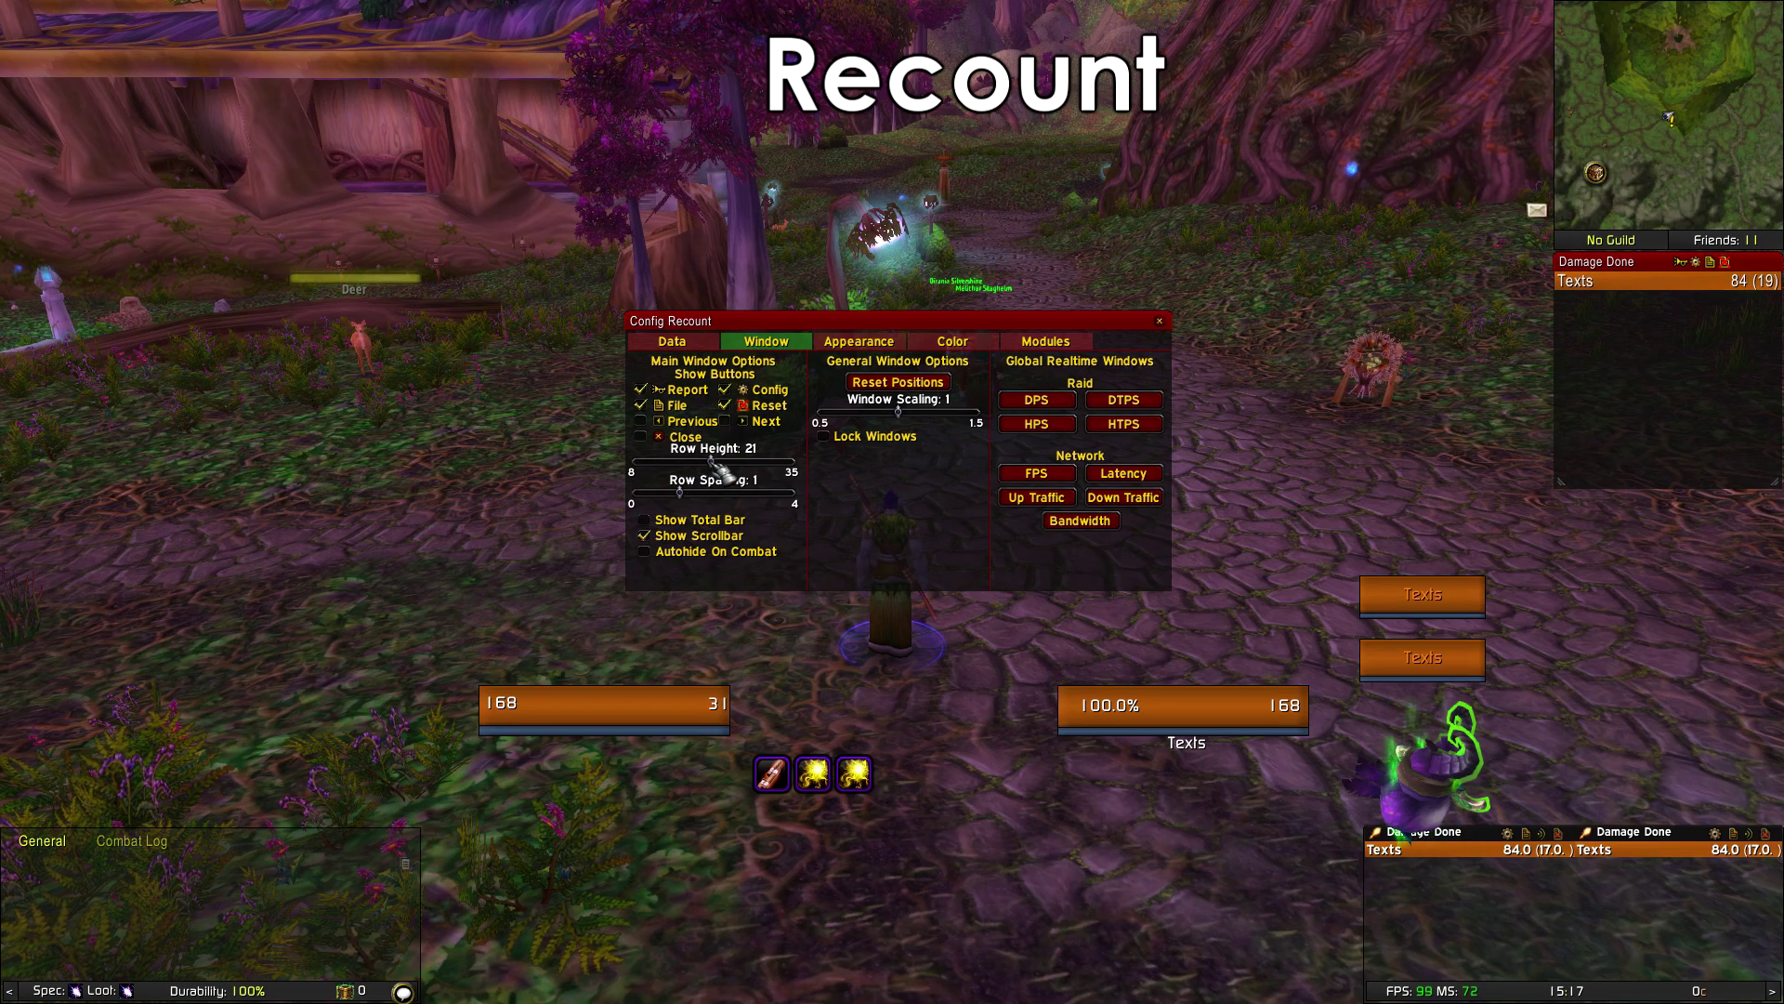
# - Set a black main window title and transparent background, then close the Recount configuration
pyautogui.click(1049, 339)
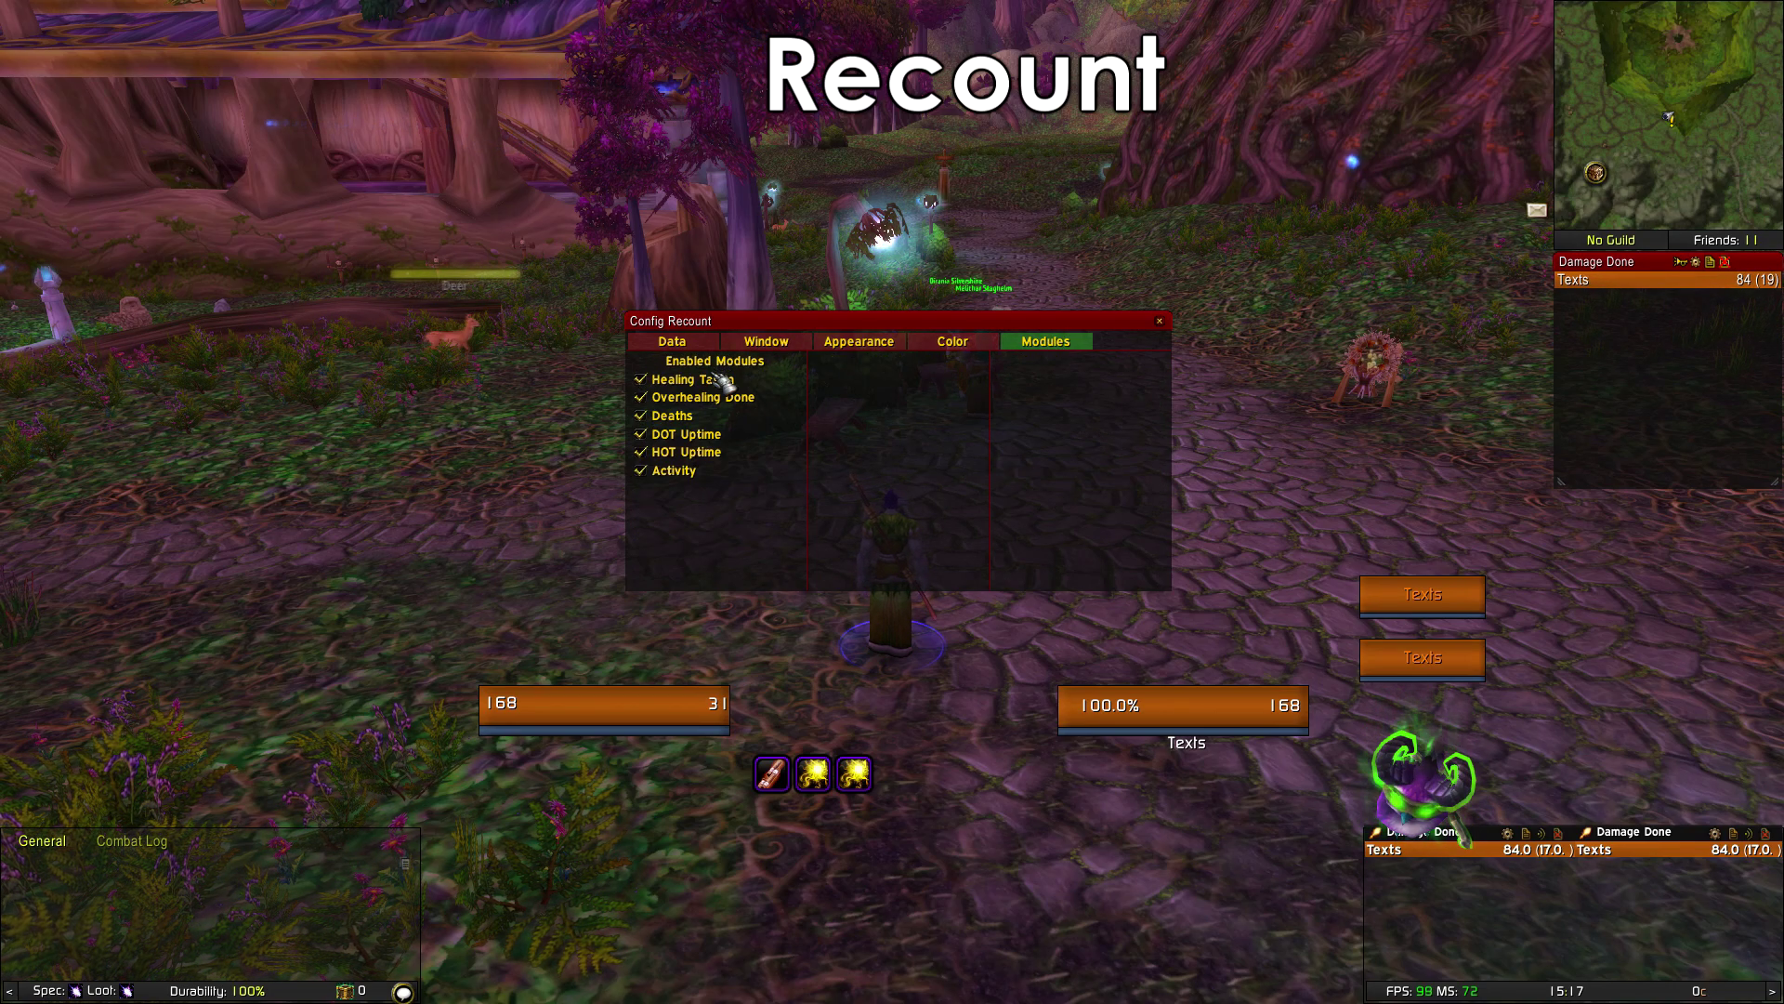
pyautogui.click(955, 342)
pyautogui.click(639, 385)
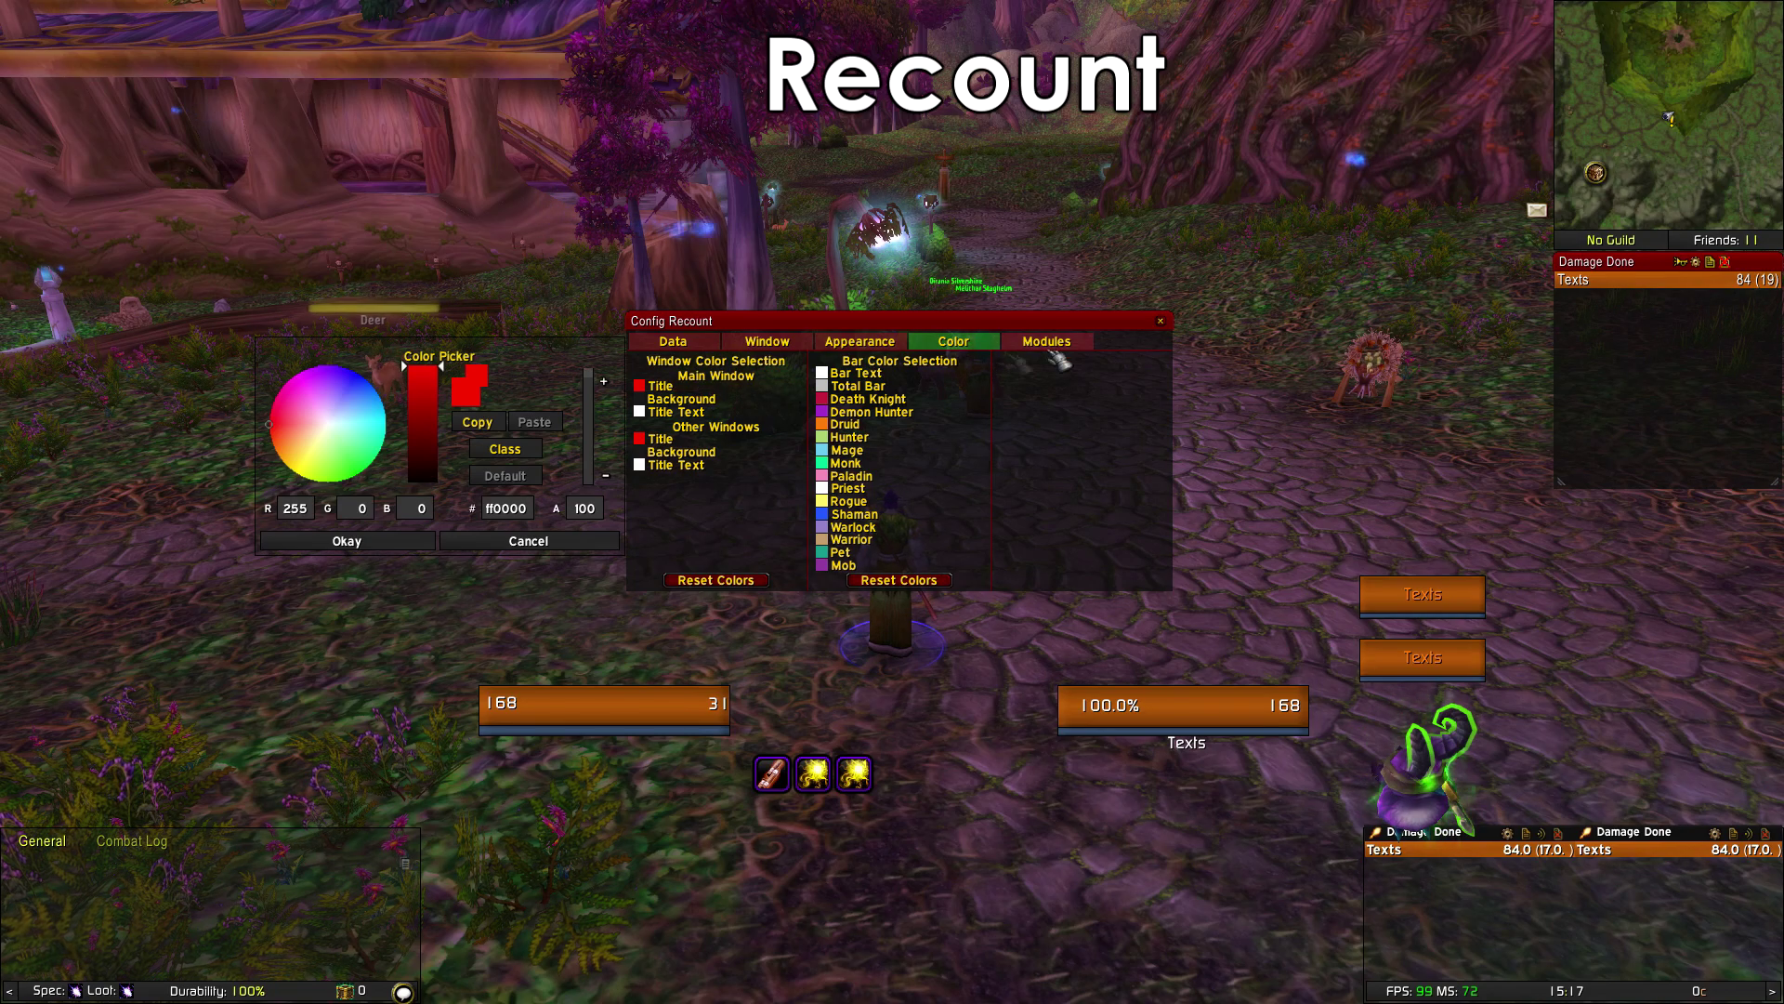
pyautogui.moveTo(418, 472); pyautogui.dragTo(444, 511)
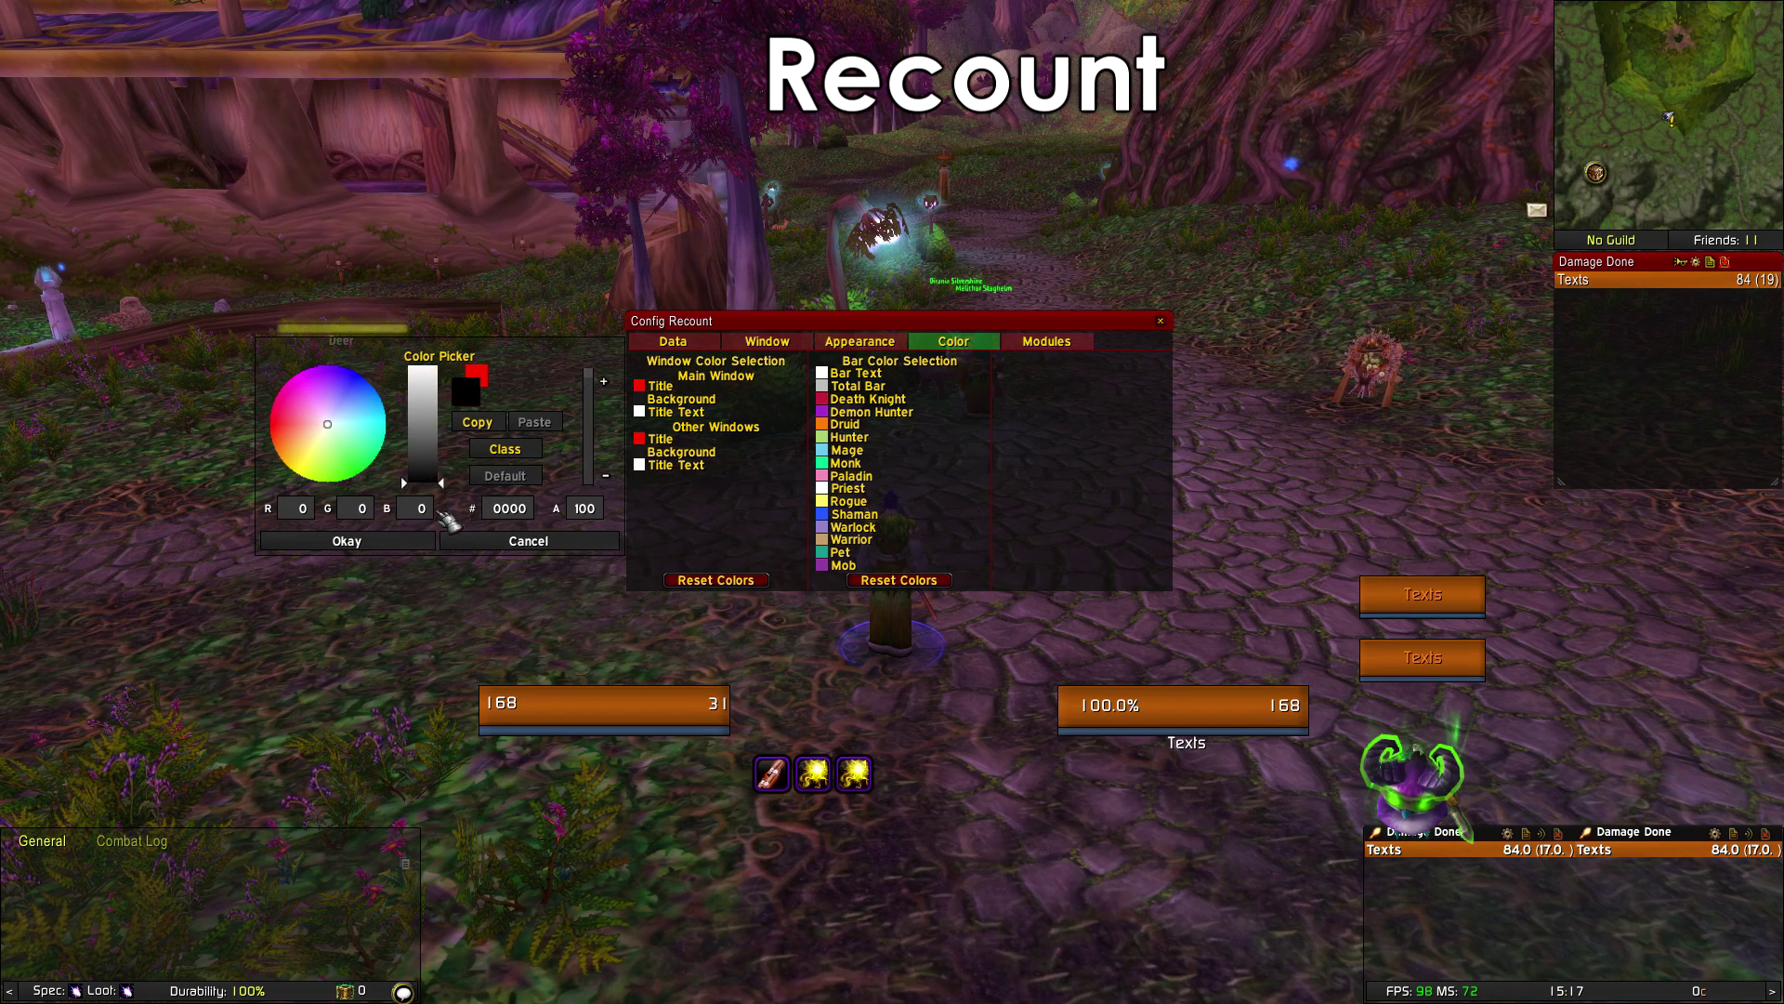
pyautogui.click(346, 541)
pyautogui.click(640, 397)
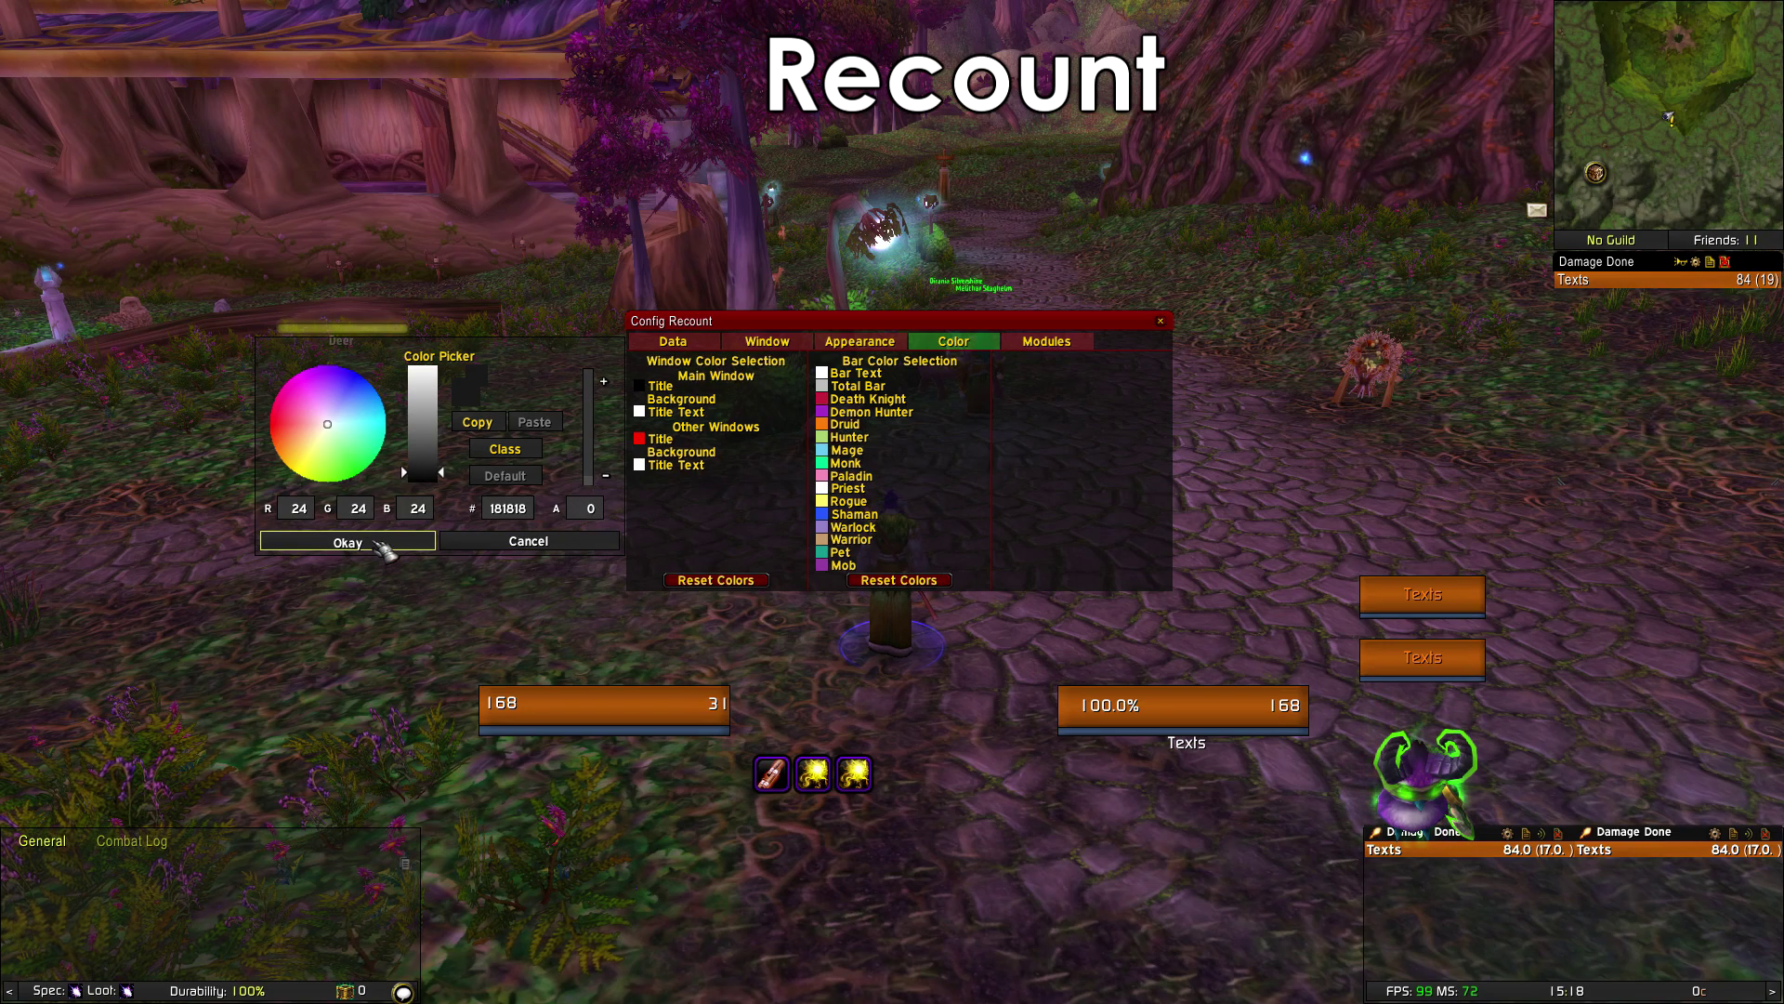
pyautogui.click(376, 543)
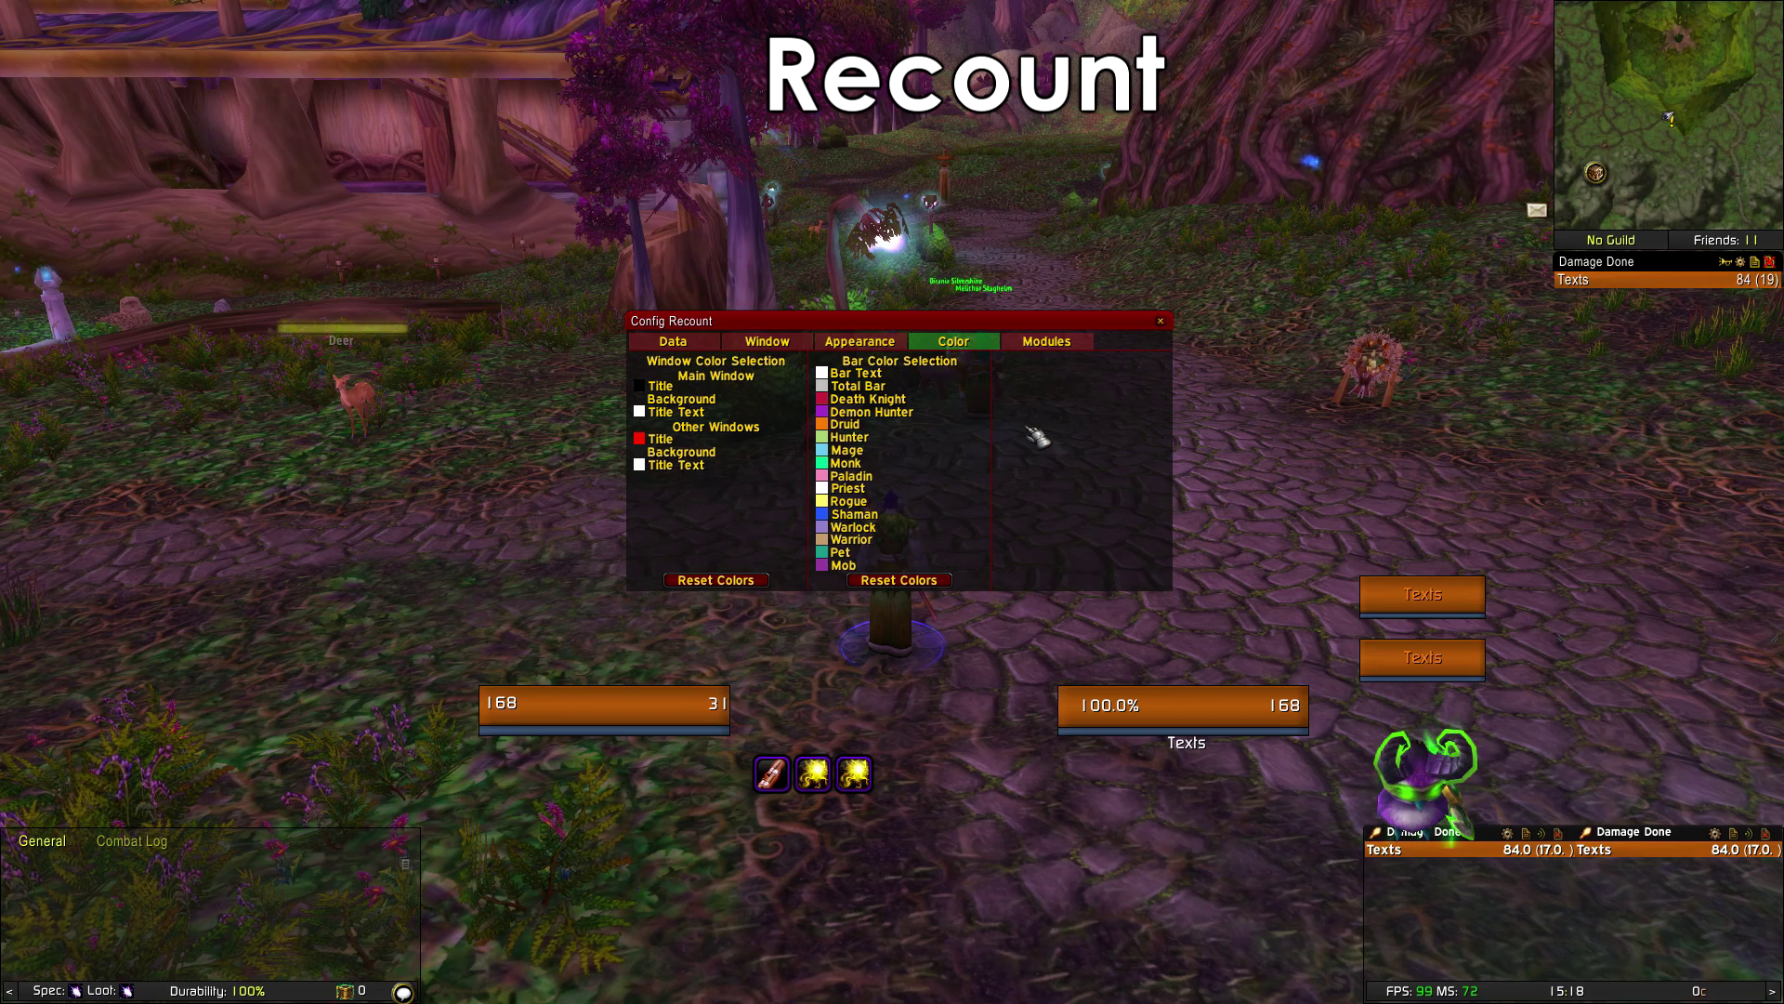
pyautogui.click(801, 344)
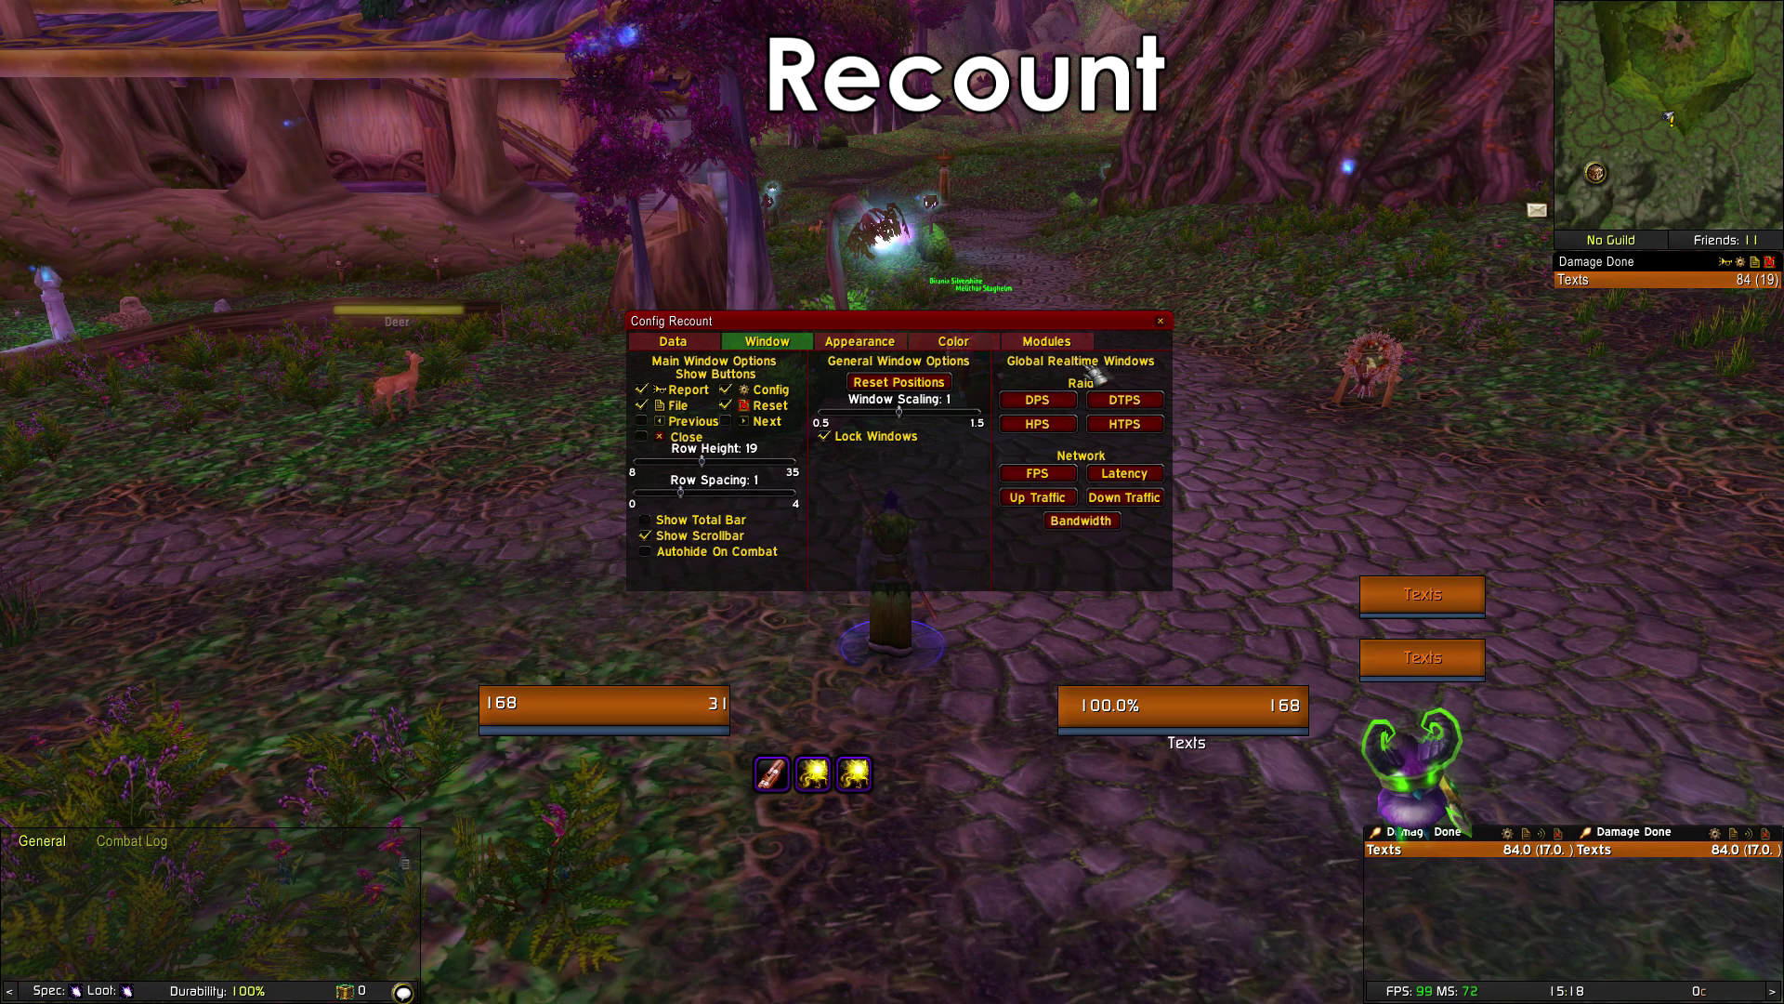
pyautogui.click(1160, 321)
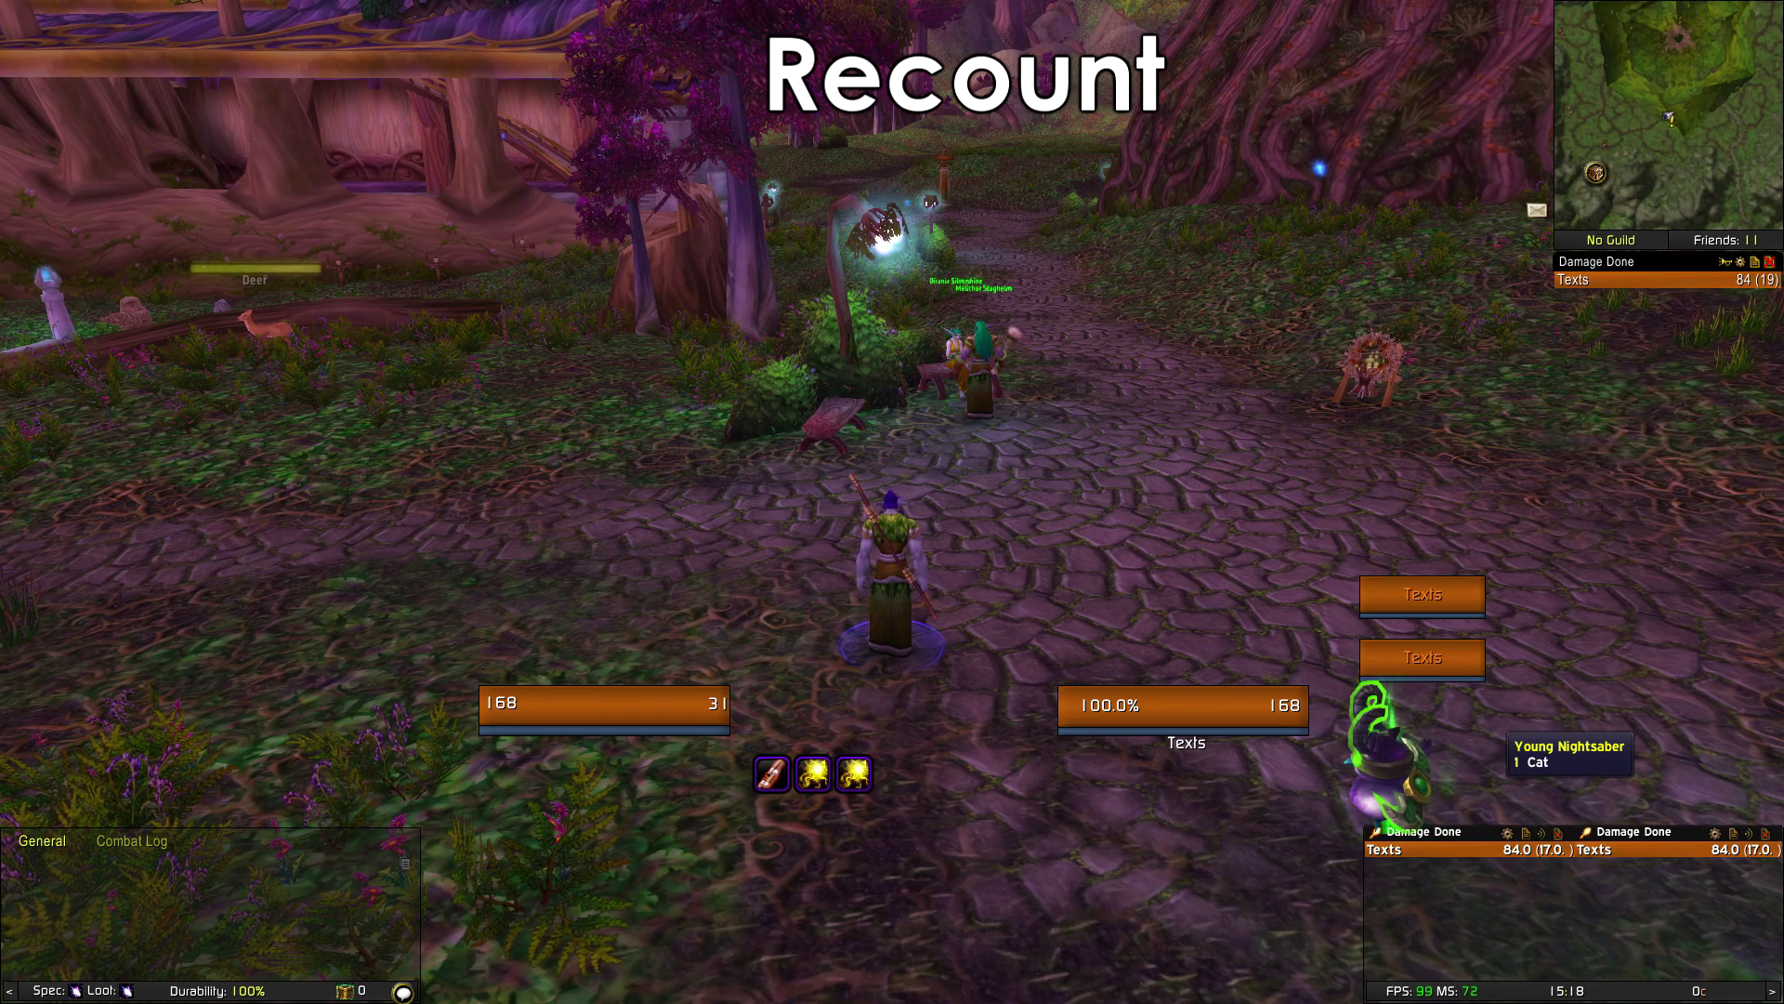
pyautogui.moveTo(1598, 279)
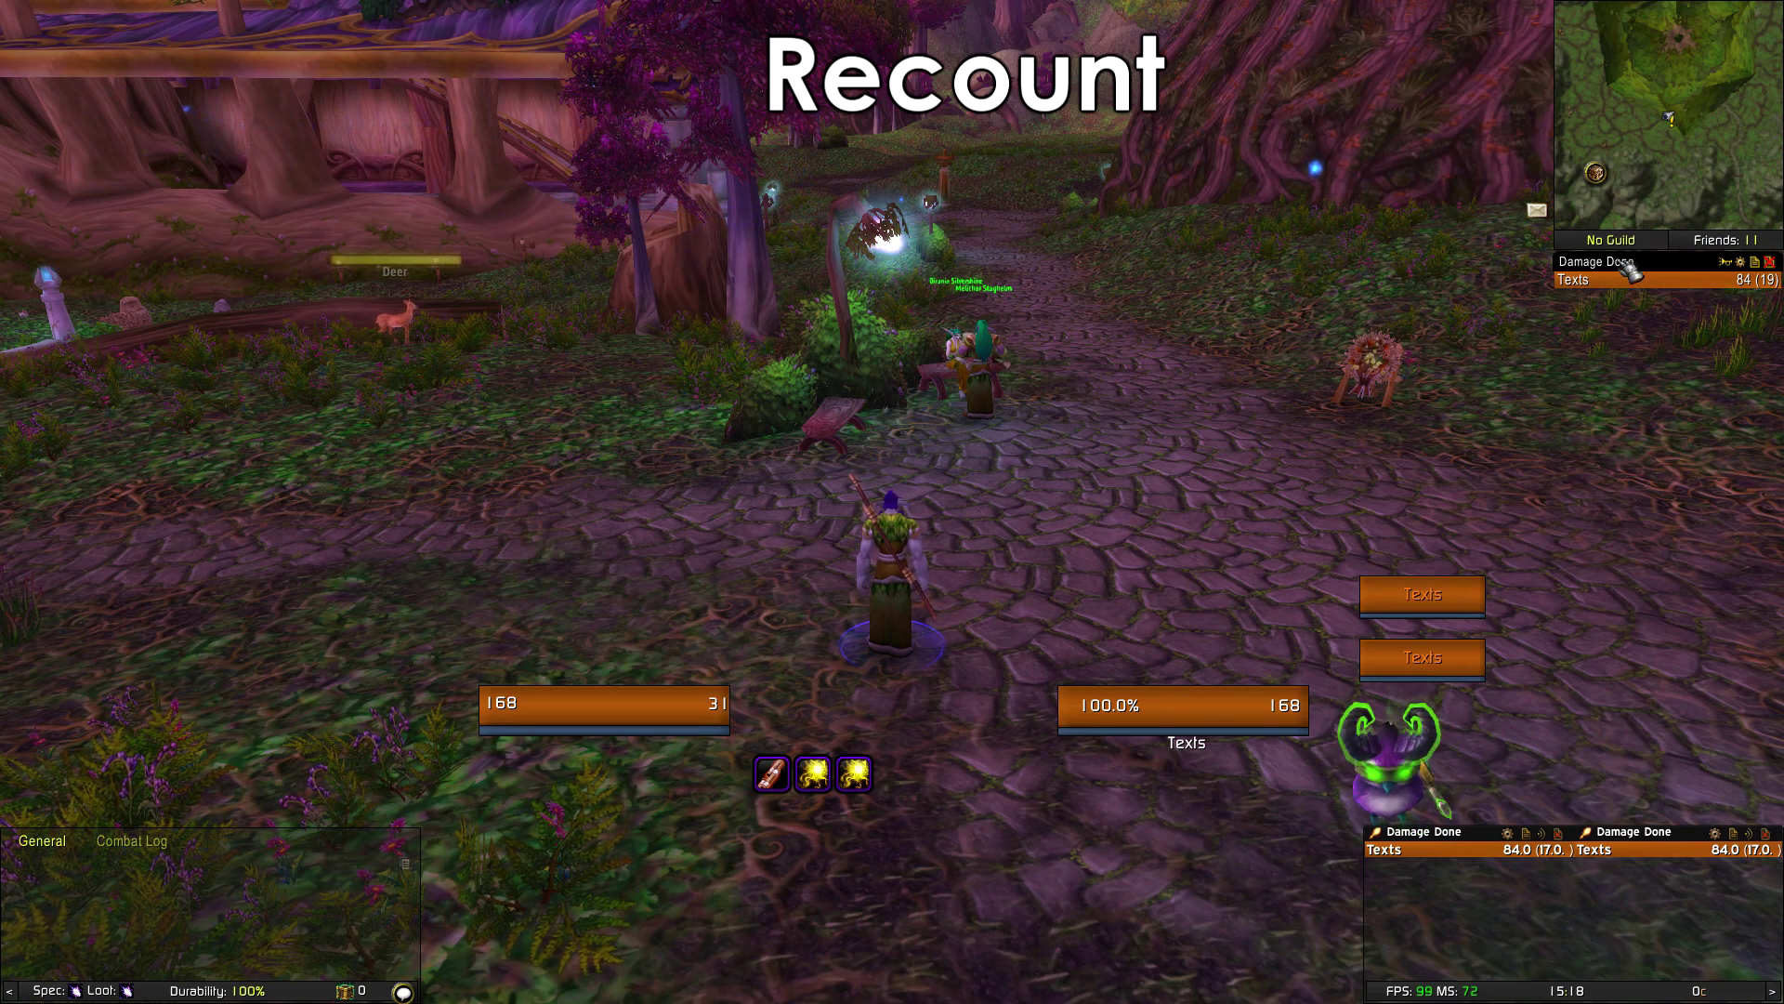
pyautogui.write('/recoun')
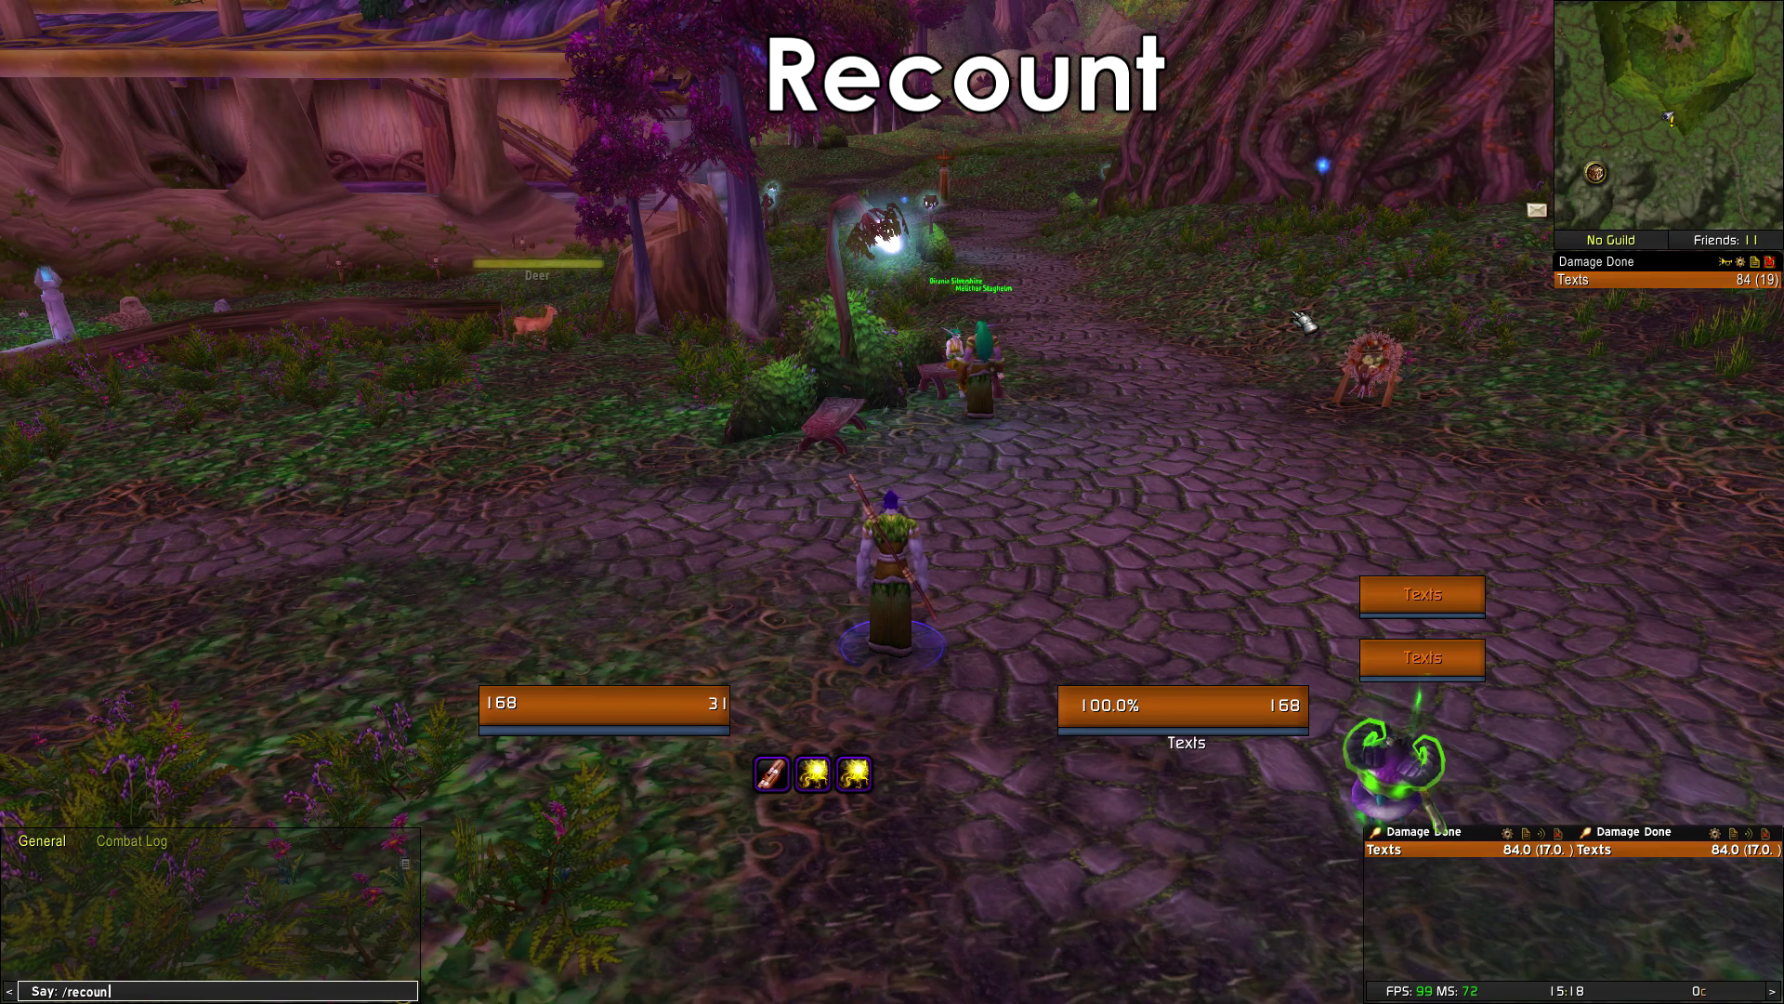
pyautogui.write('t hide')
pyautogui.press('Return')
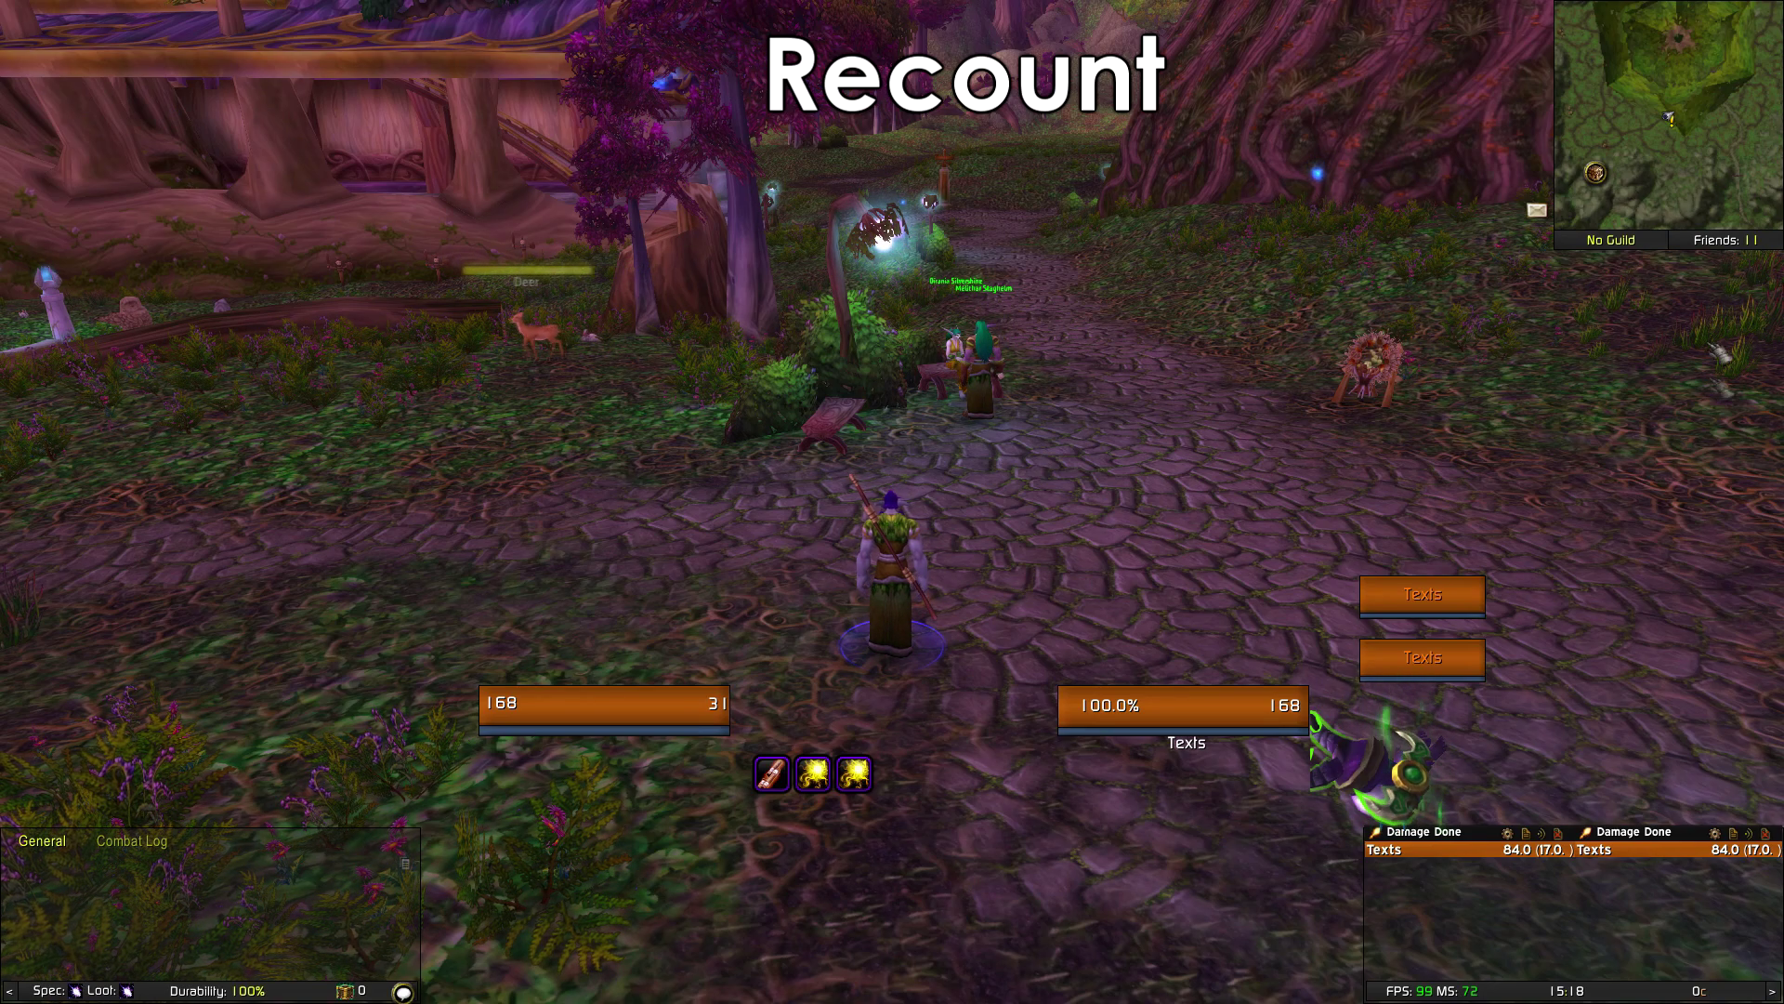
pyautogui.write('/')
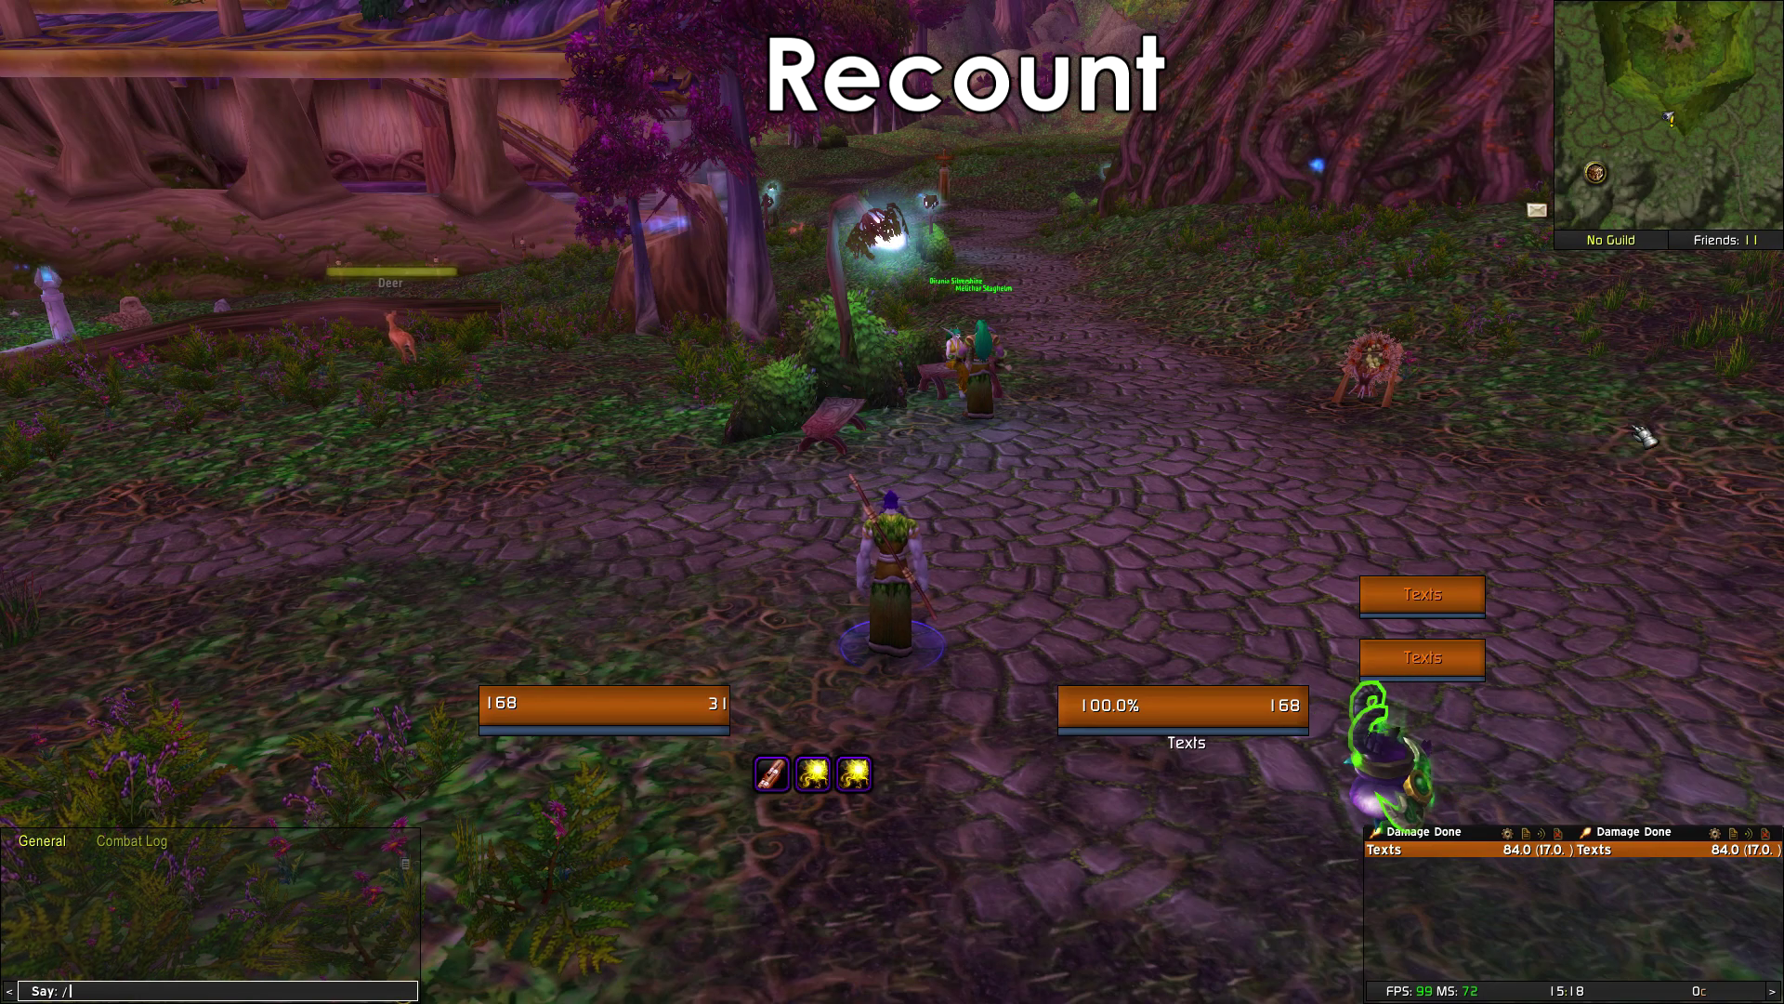
pyautogui.write('recount show')
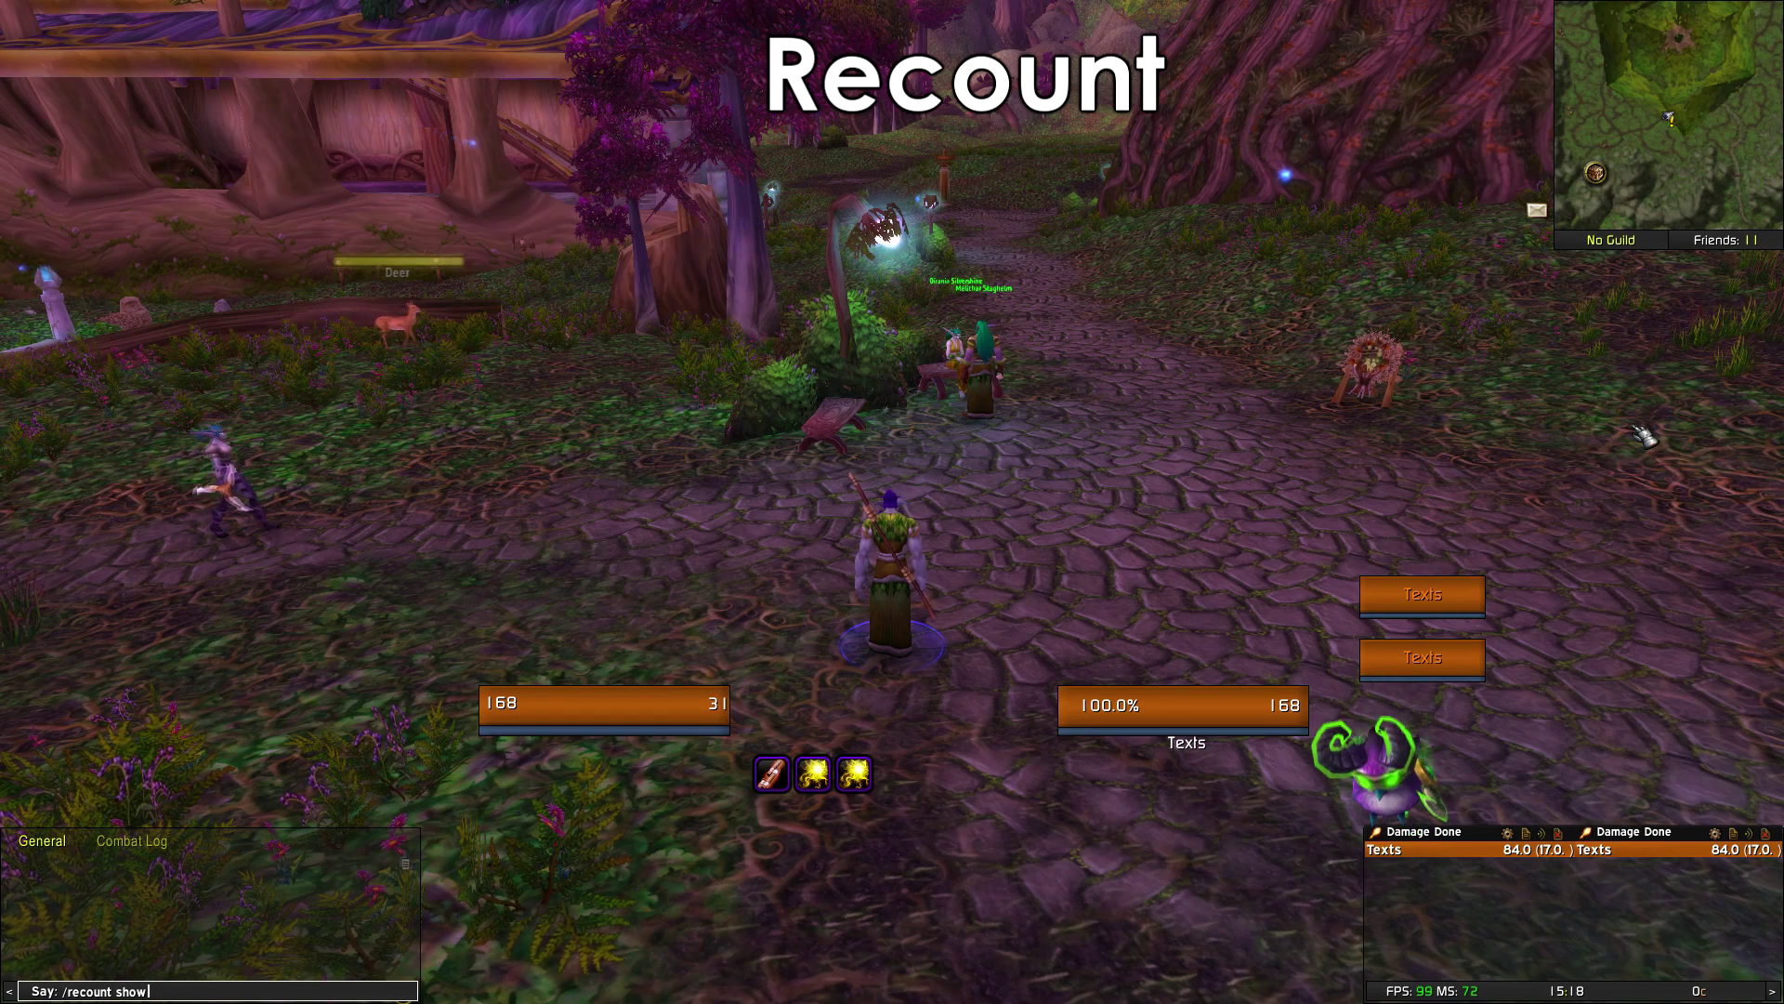
pyautogui.press('Return')
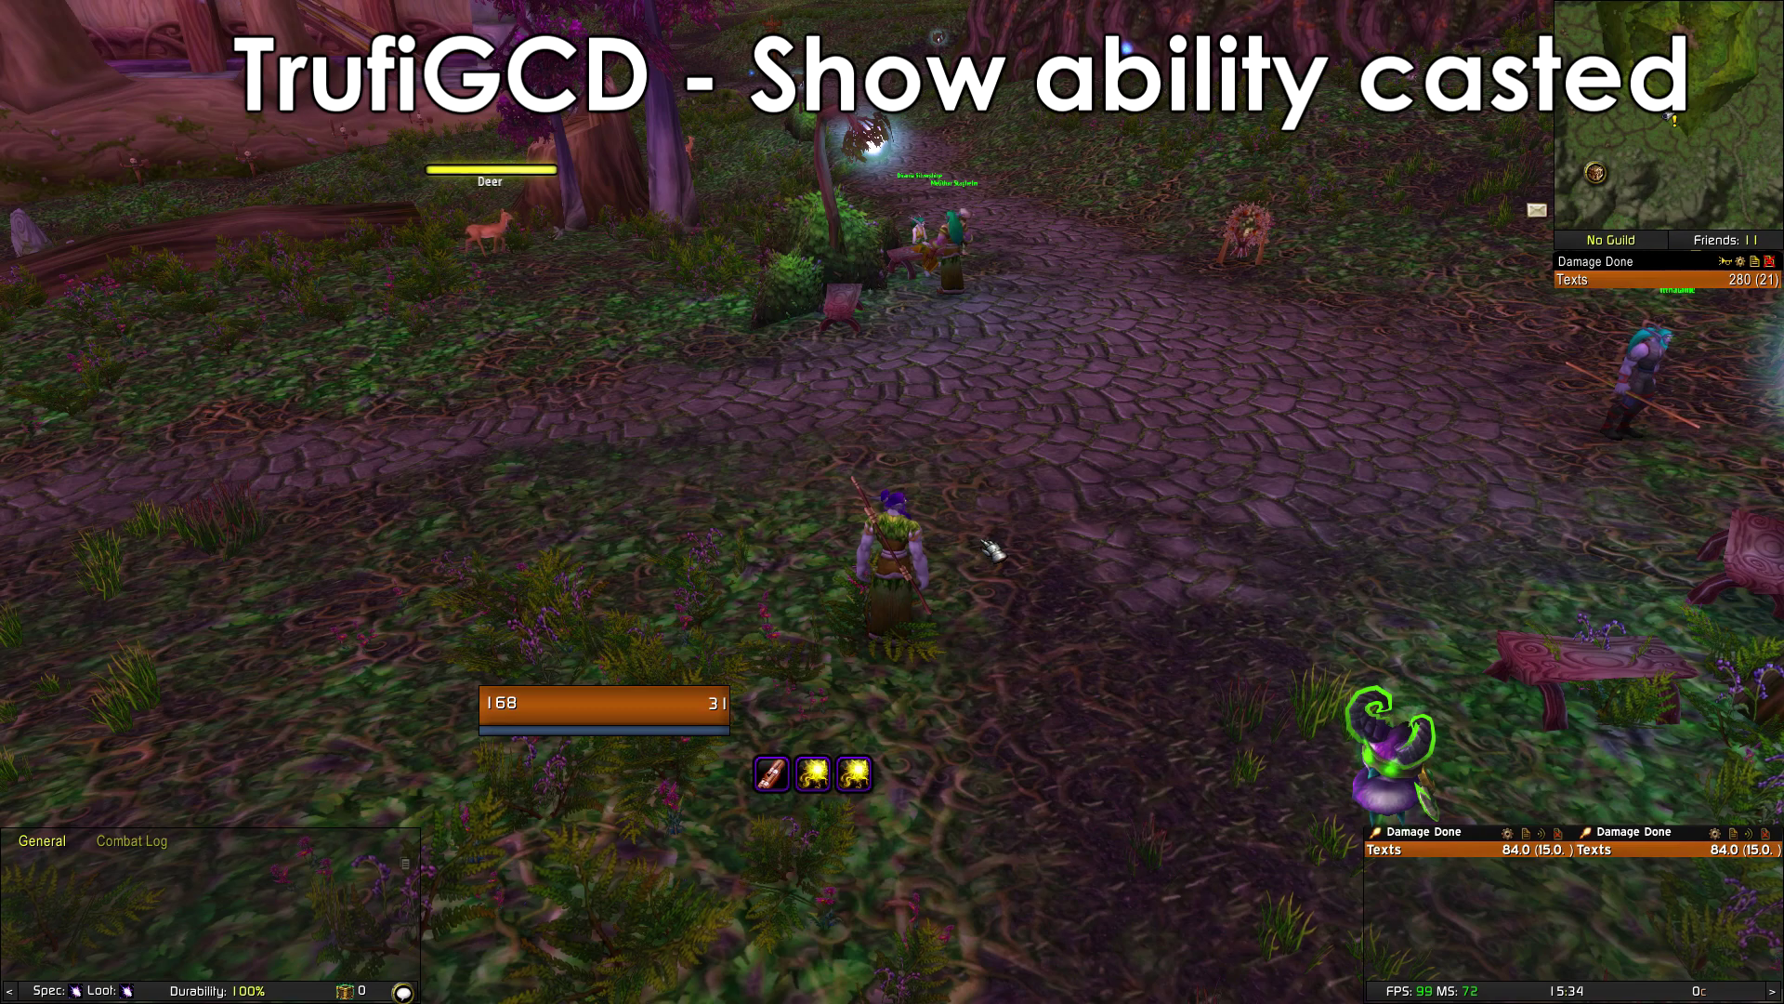
# - Move the TrufiGCD Player anchor to the lower right of the screen and save
pyautogui.press('Escape')
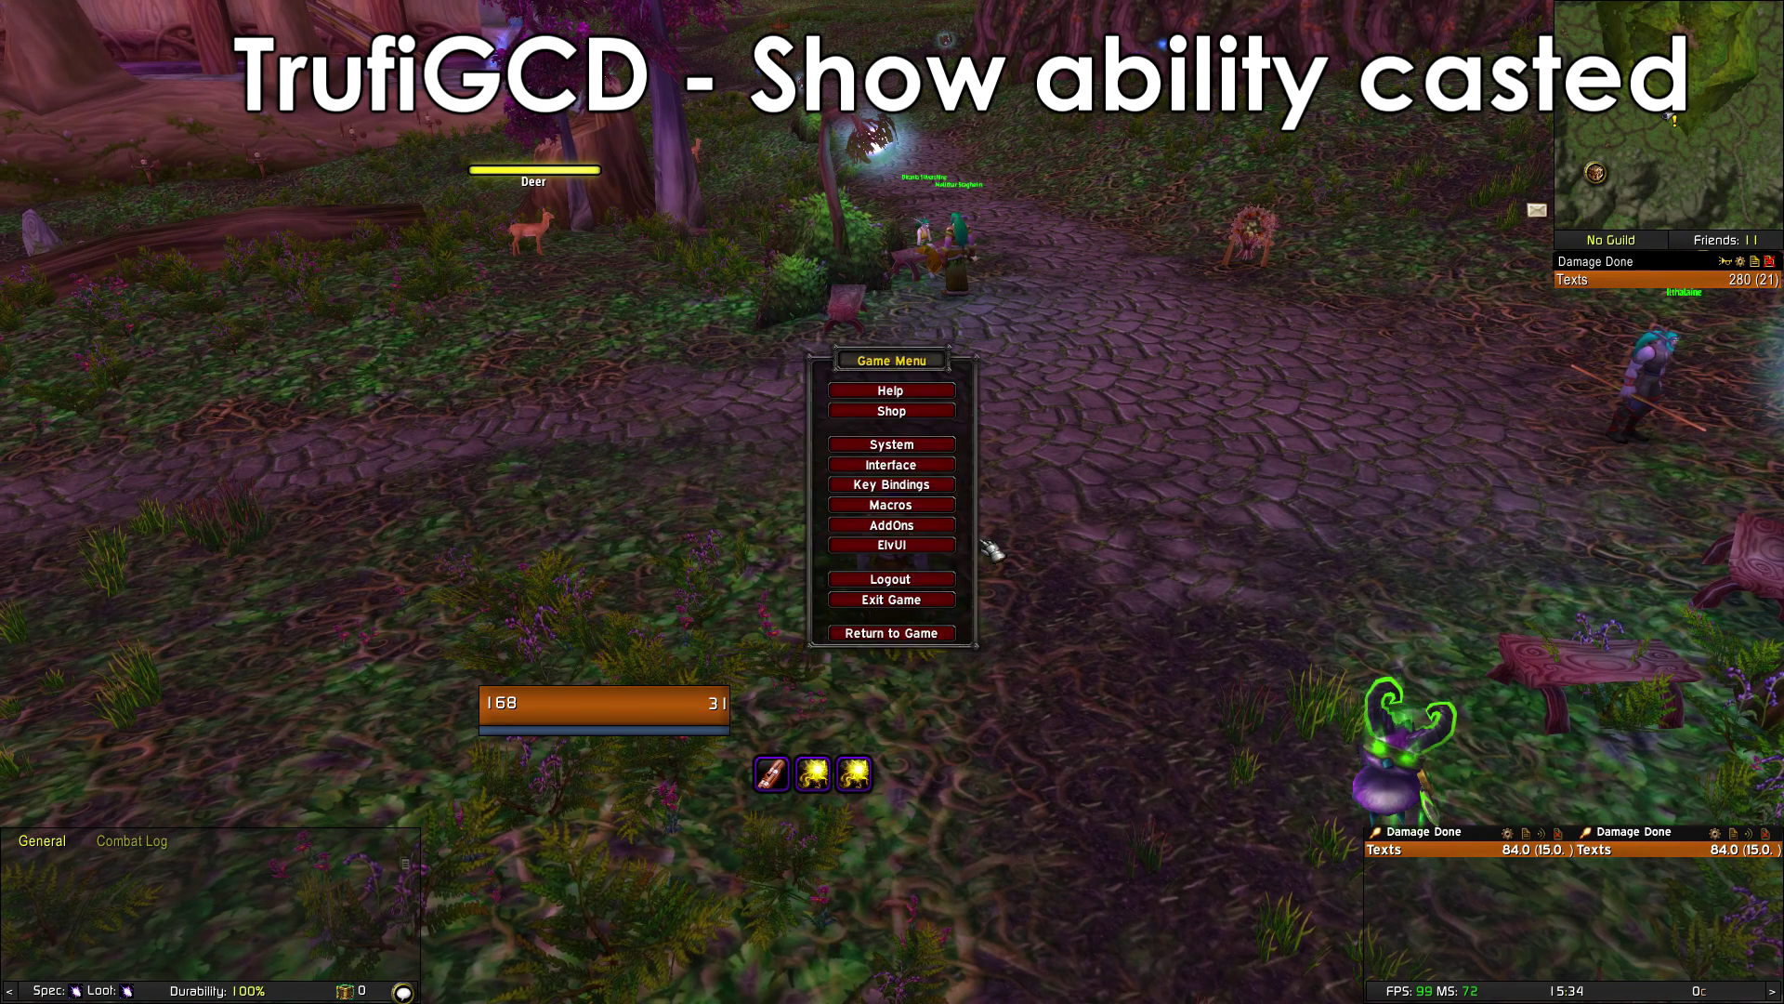
pyautogui.click(923, 468)
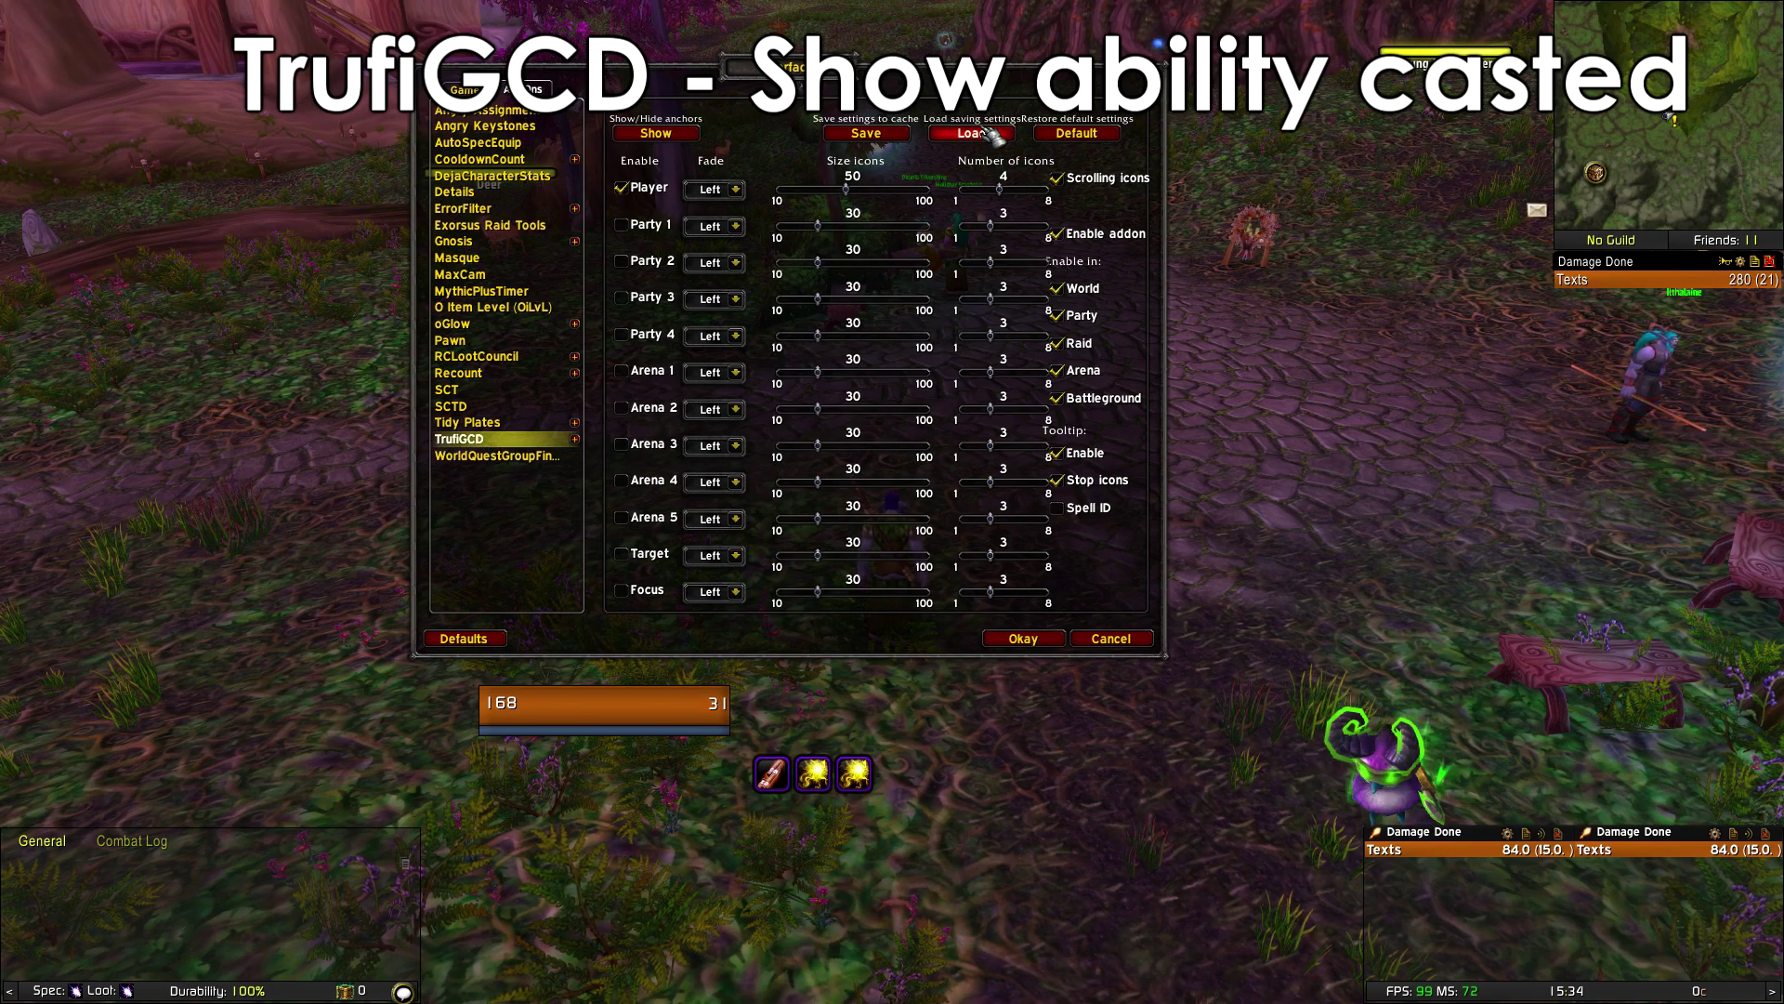
pyautogui.click(685, 138)
pyautogui.moveTo(950, 740); pyautogui.dragTo(1724, 805)
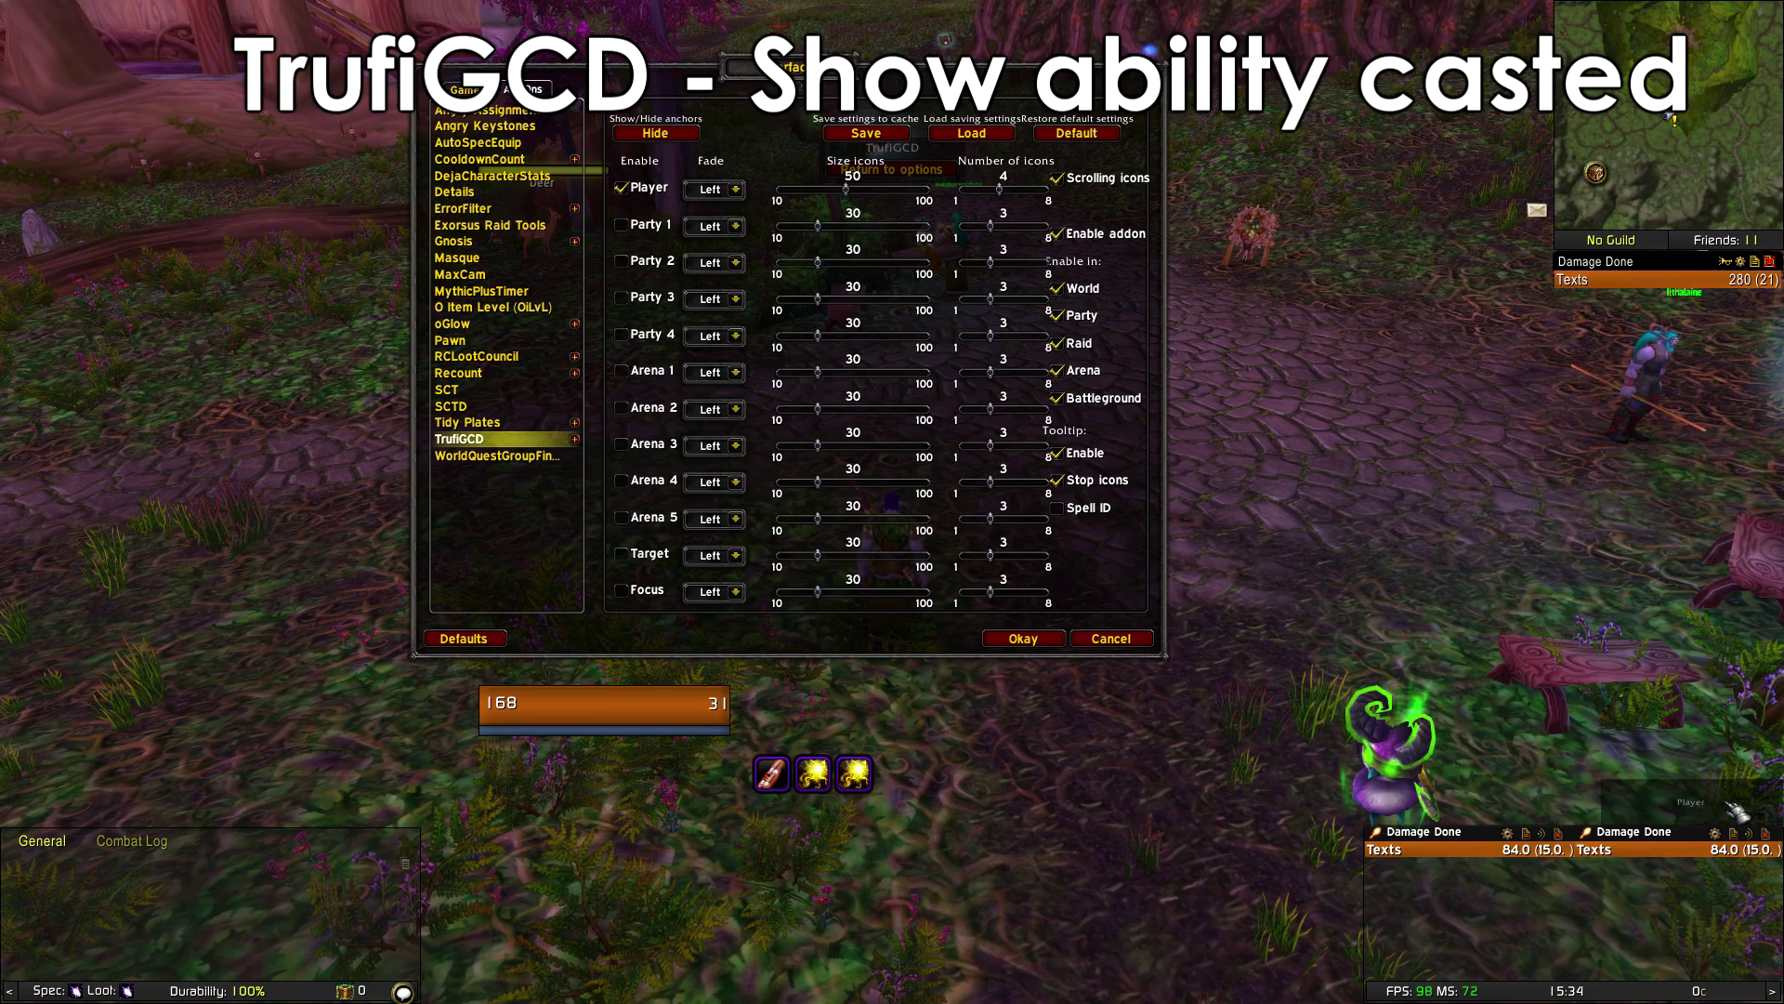
pyautogui.click(658, 134)
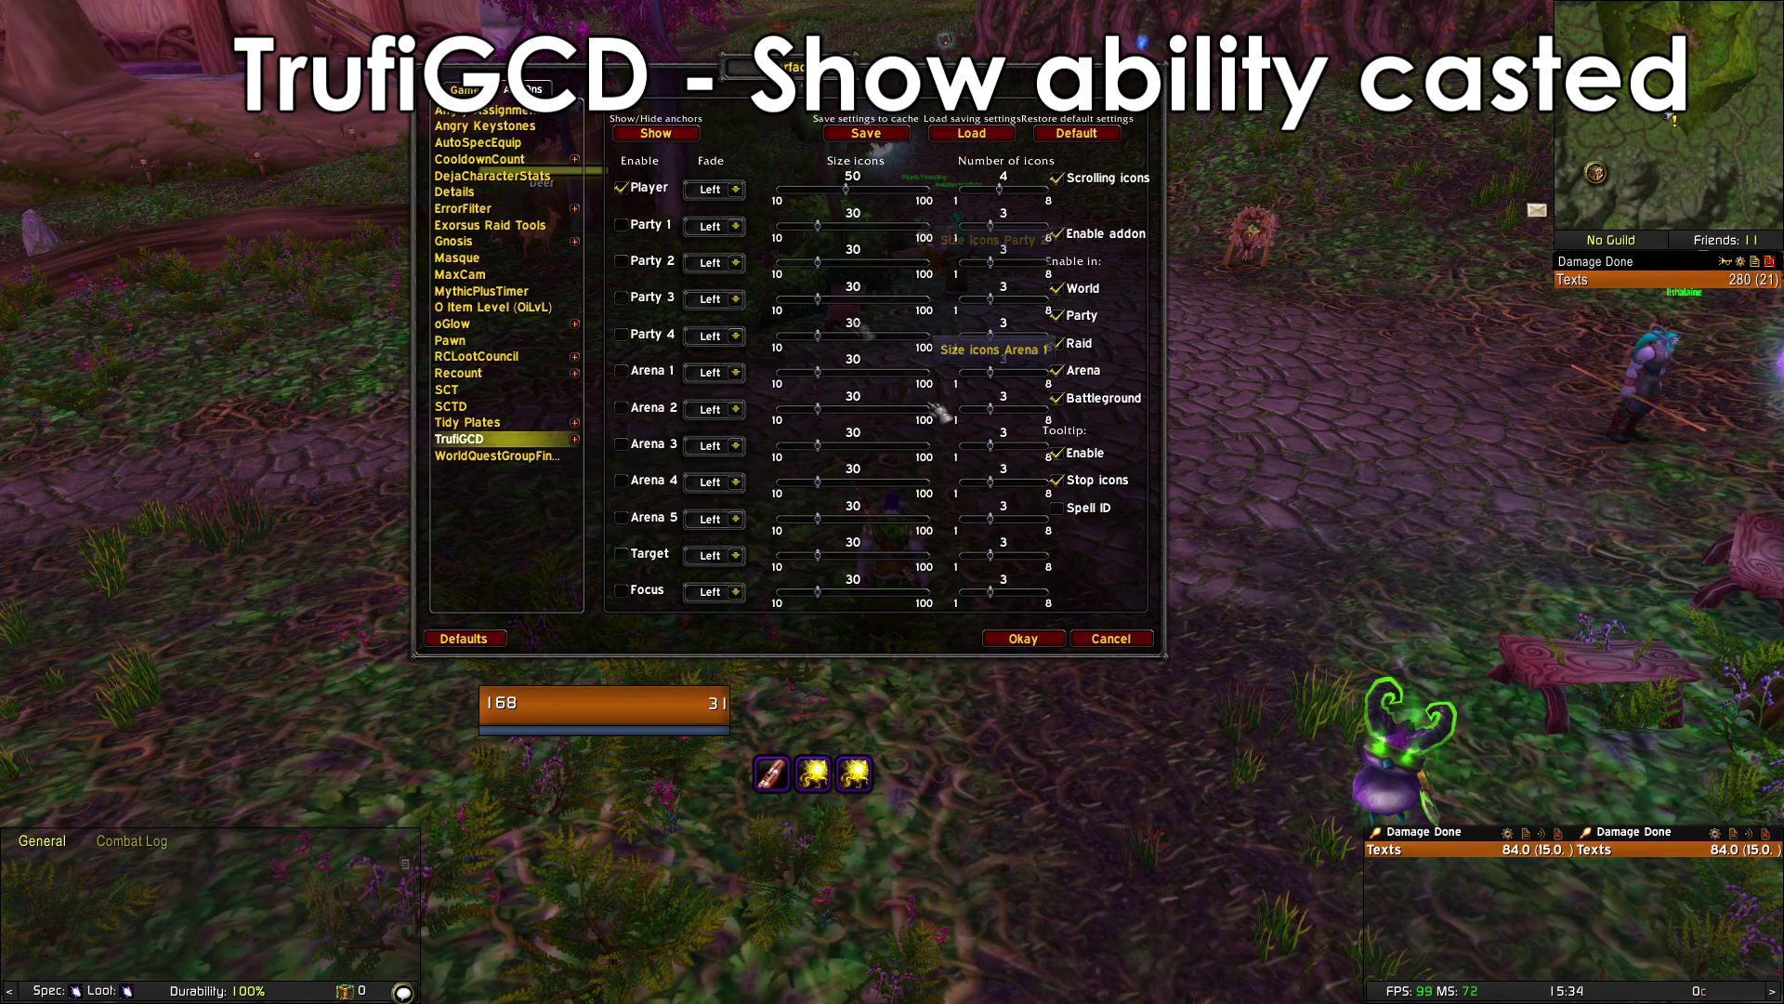
pyautogui.click(1057, 638)
# - Target the nearby Deer and cast a spell to test the tracker
pyautogui.press('Escape')
pyautogui.press('Tab')
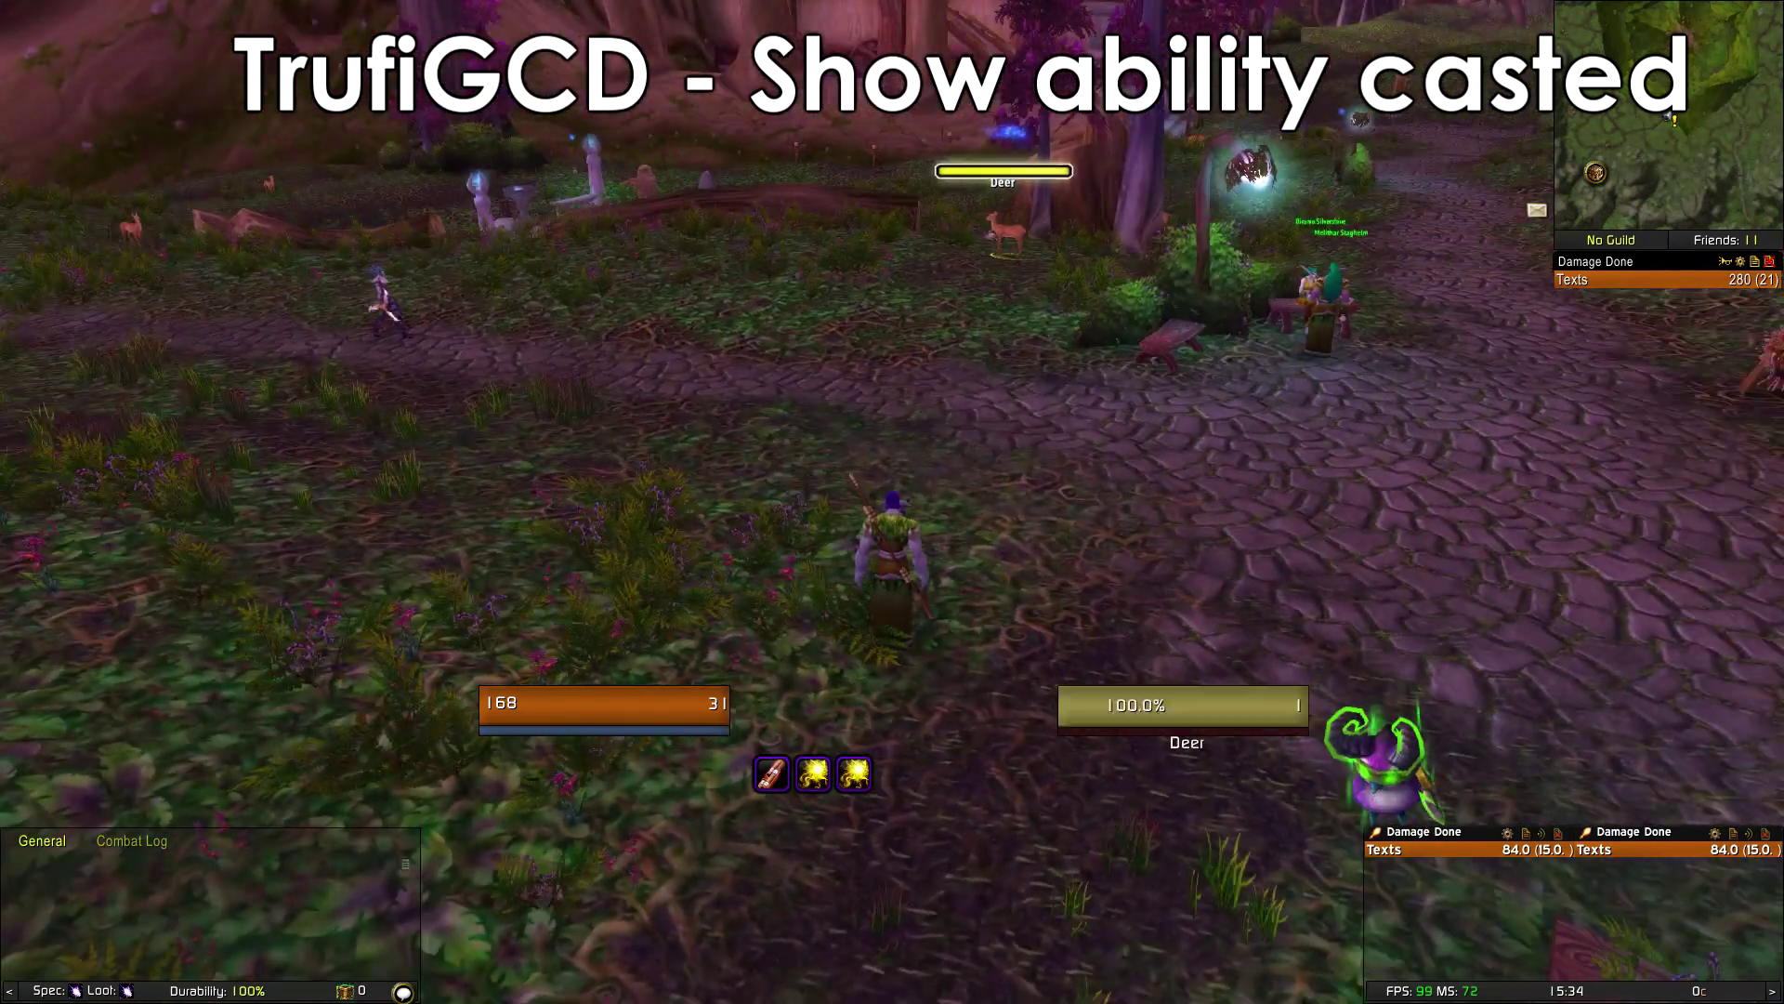
pyautogui.click(842, 770)
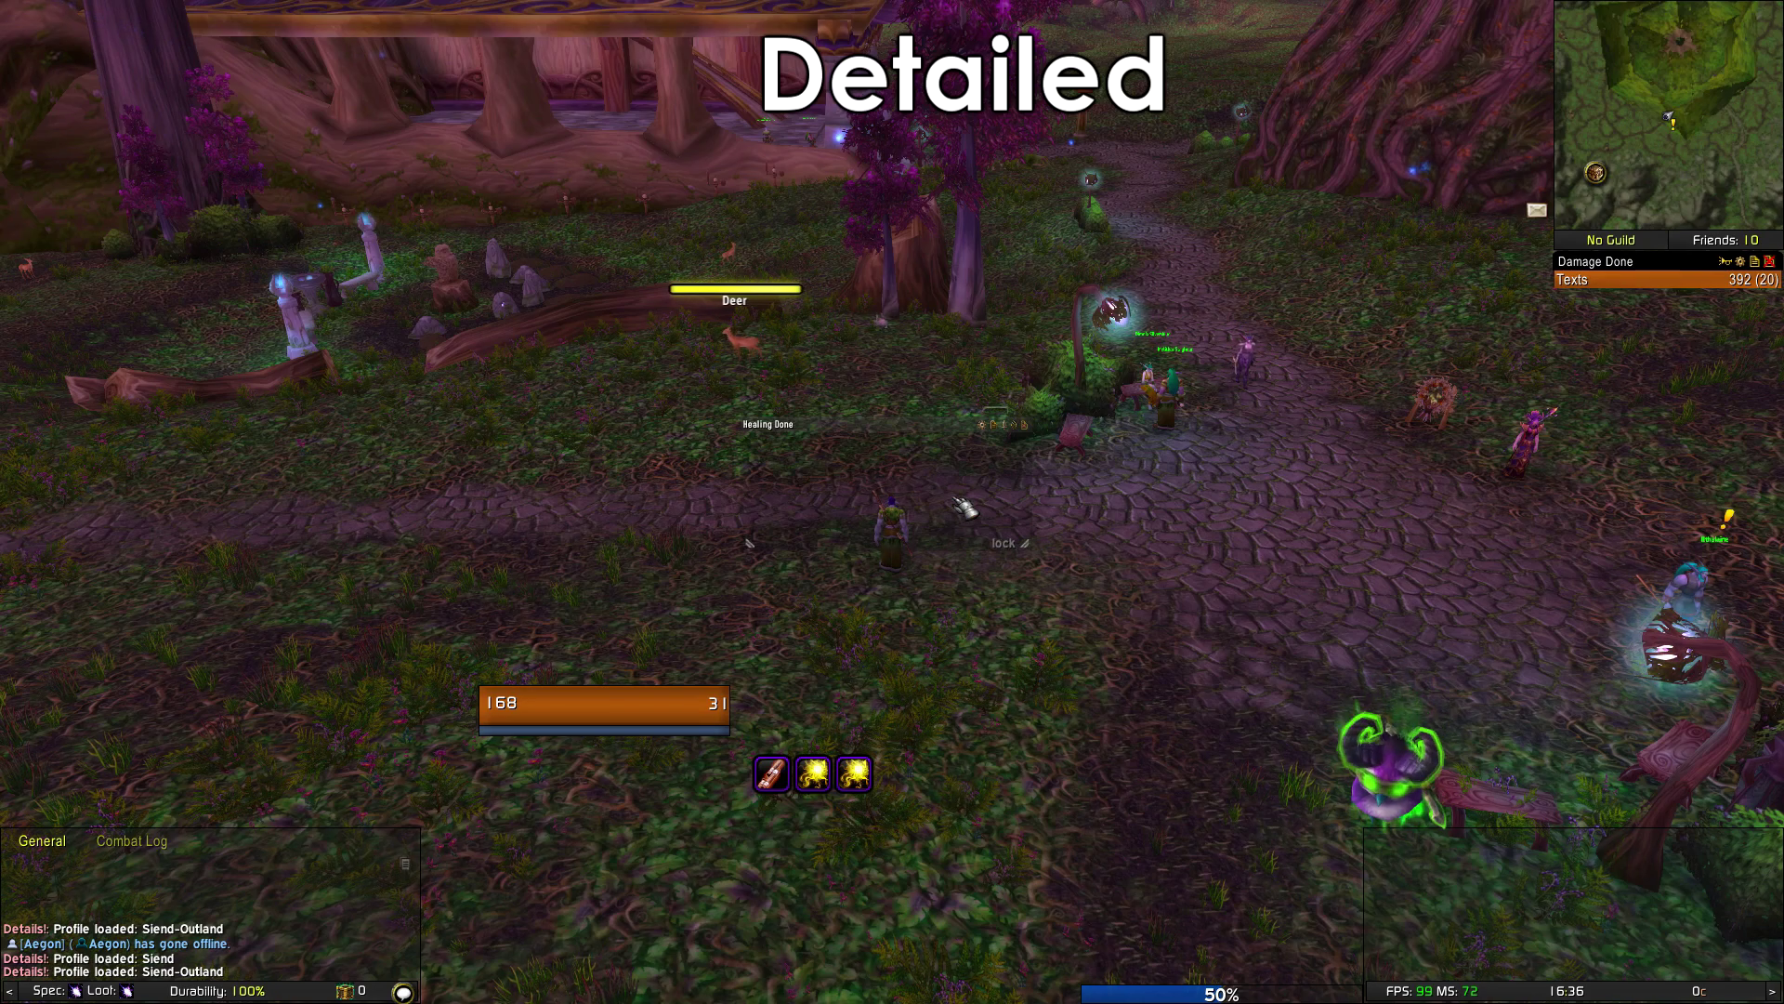
# - Load the character's own profile in the Details options panel
pyautogui.moveTo(985, 428)
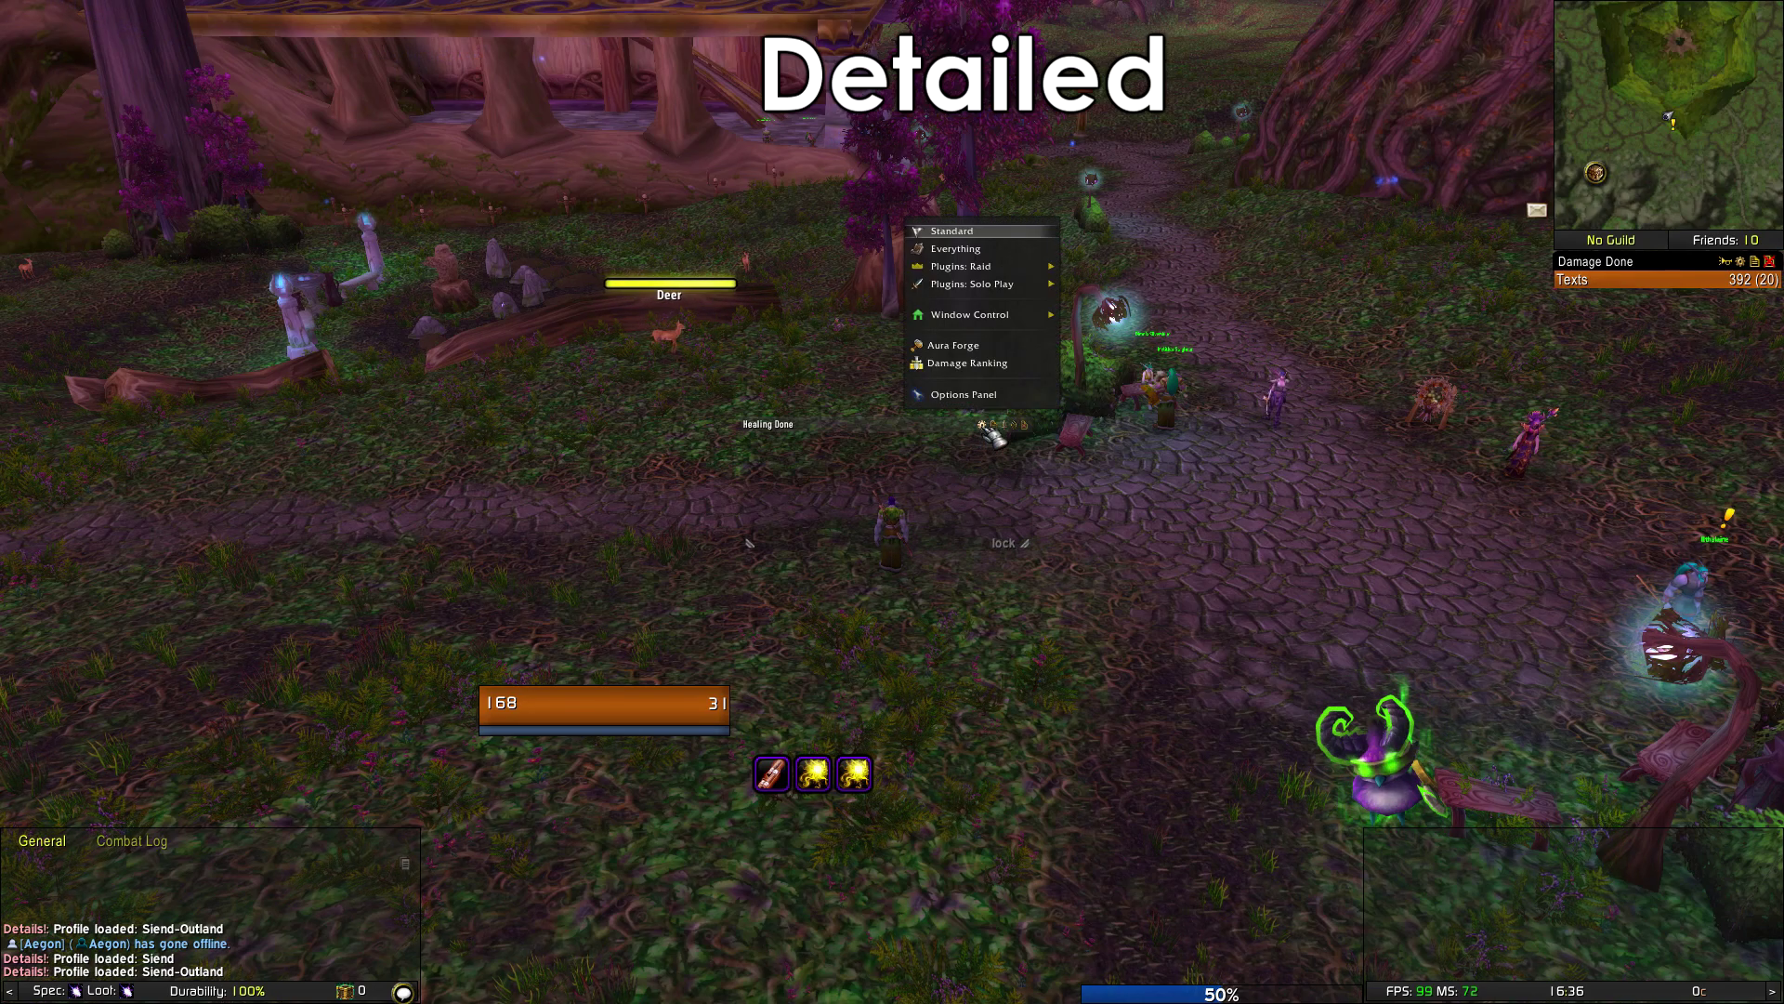
pyautogui.click(985, 428)
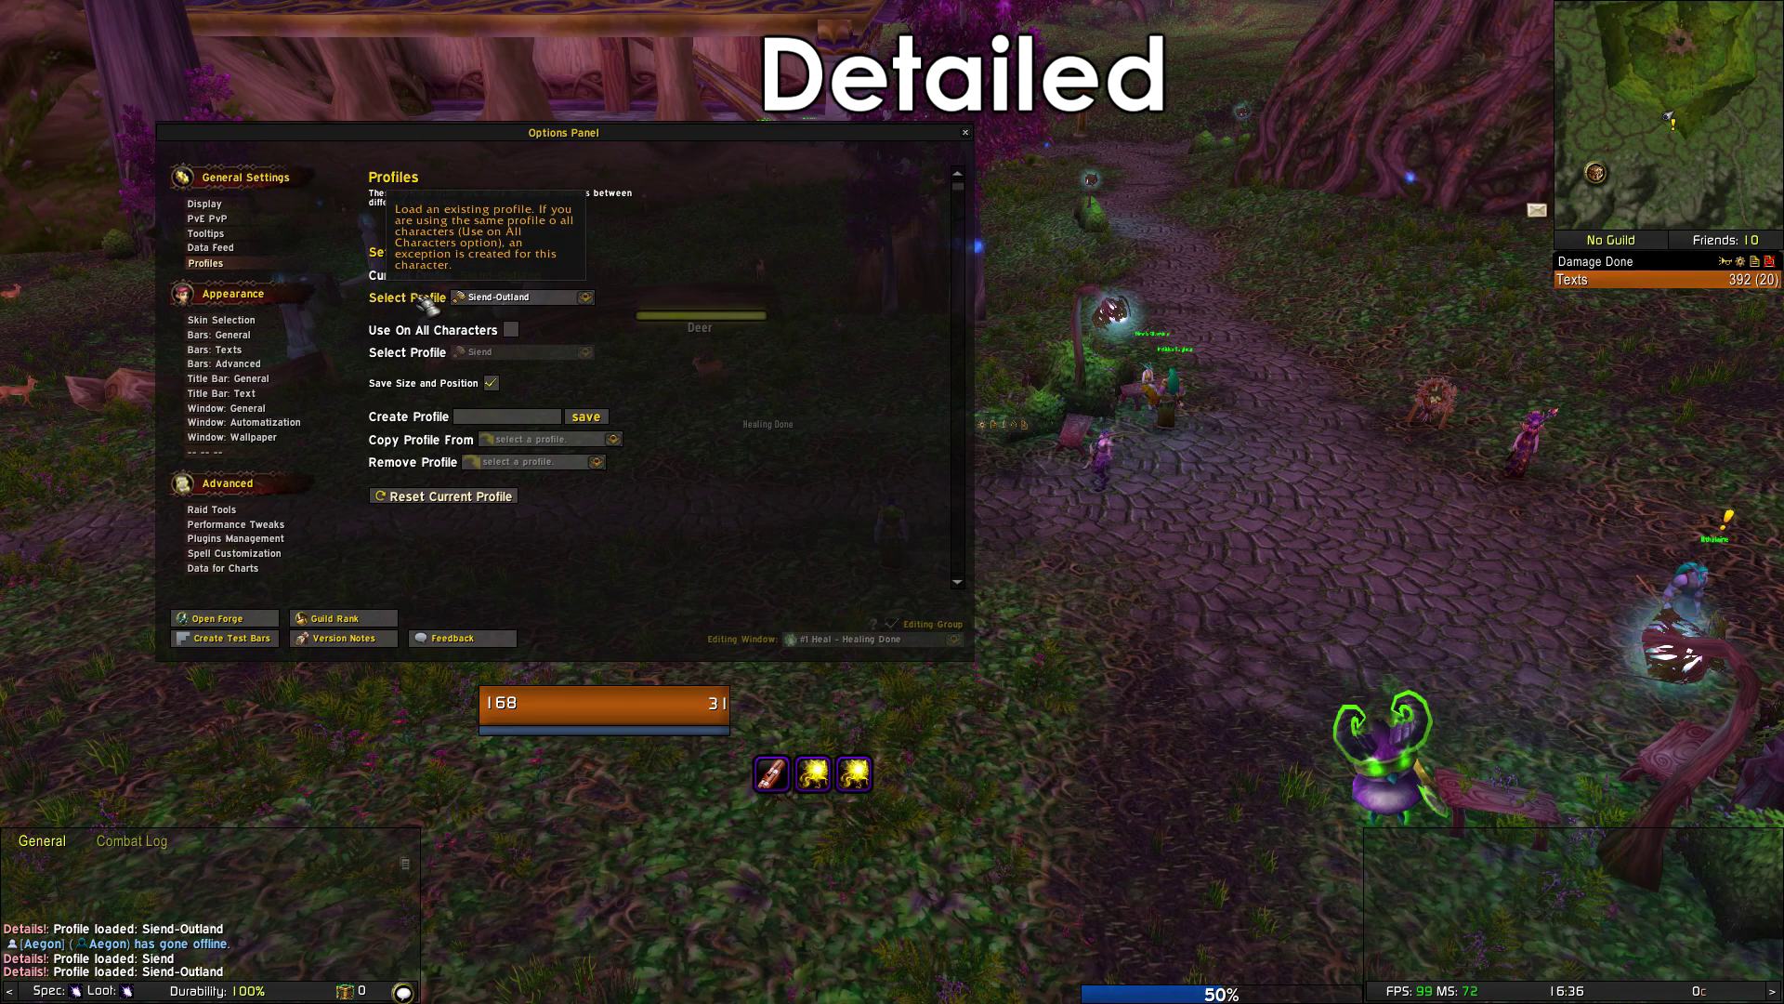
pyautogui.click(585, 297)
pyautogui.scroll(-1, 530, 371)
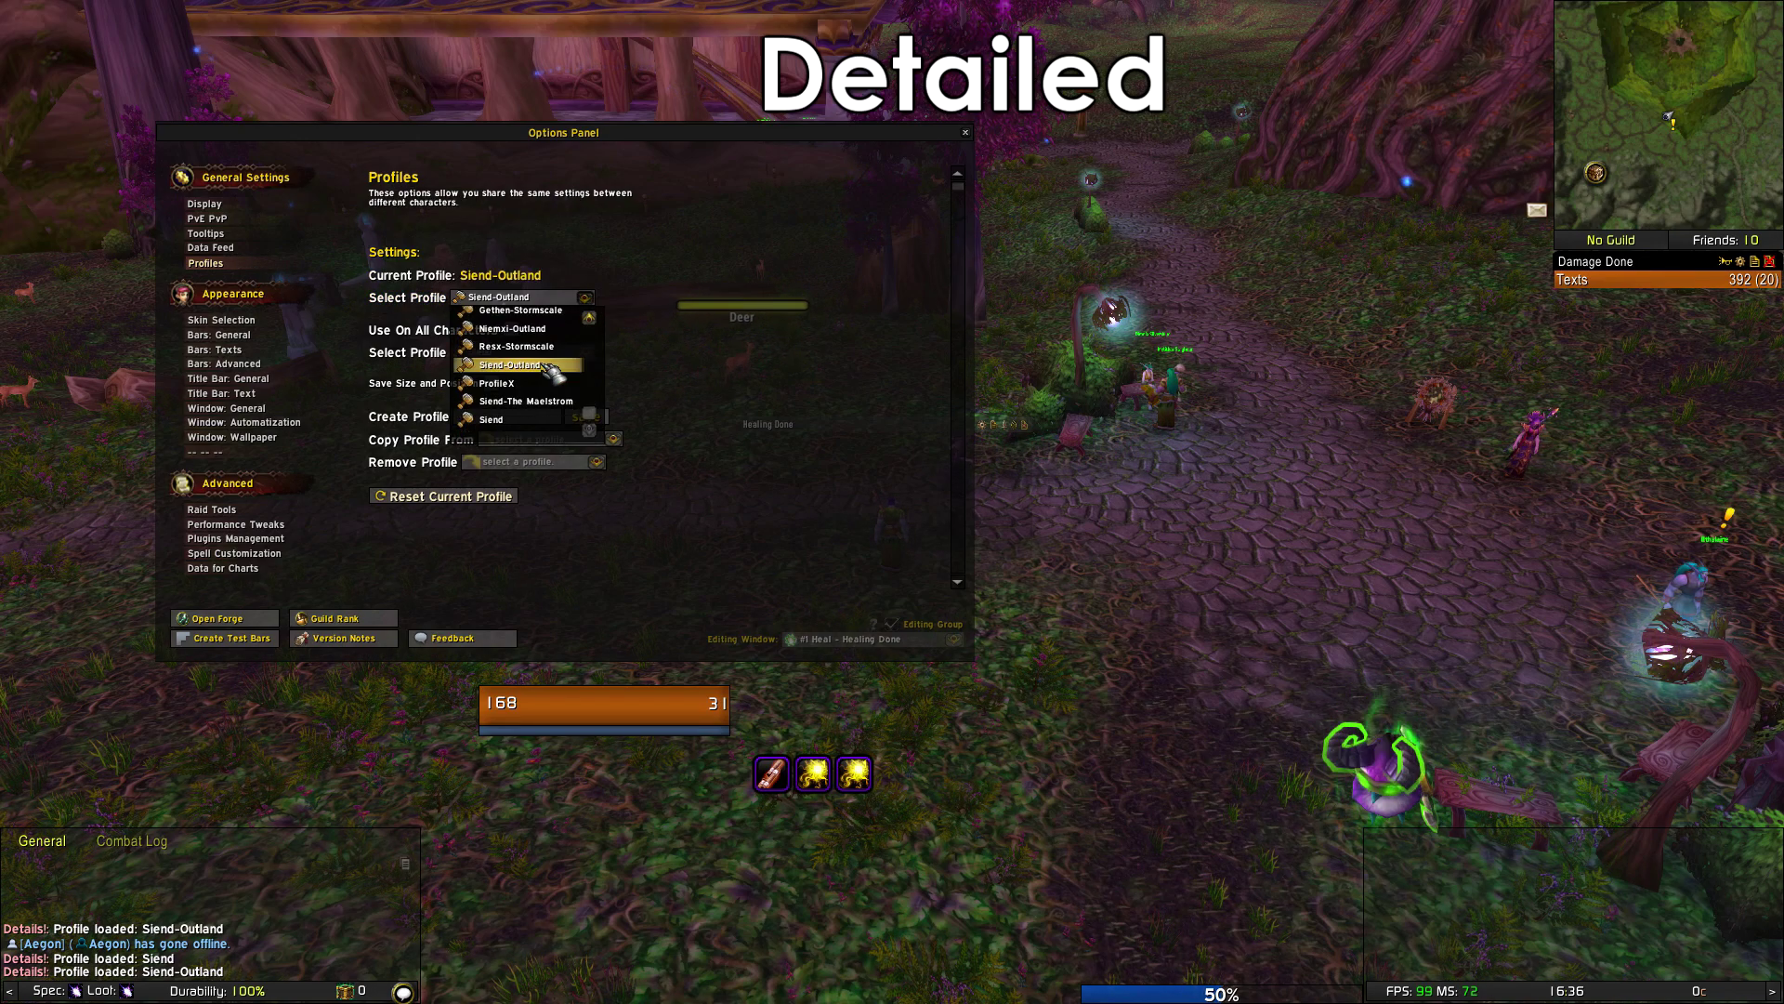
pyautogui.click(500, 422)
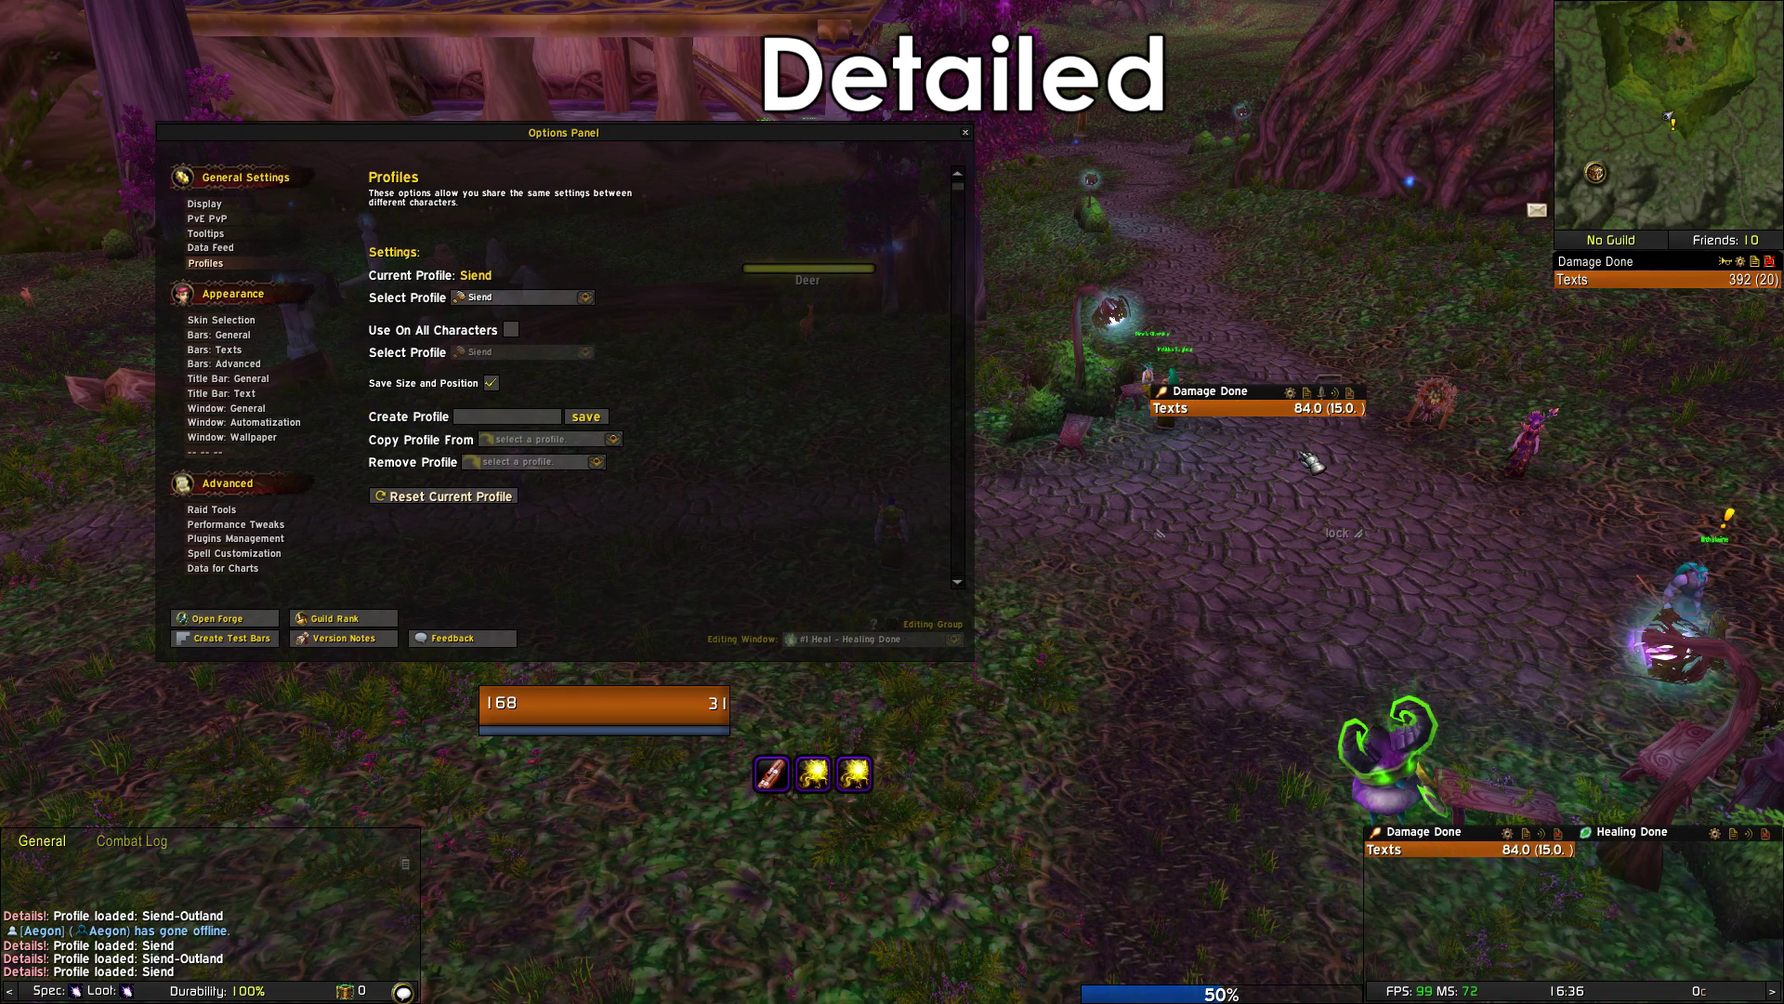
pyautogui.press('Escape')
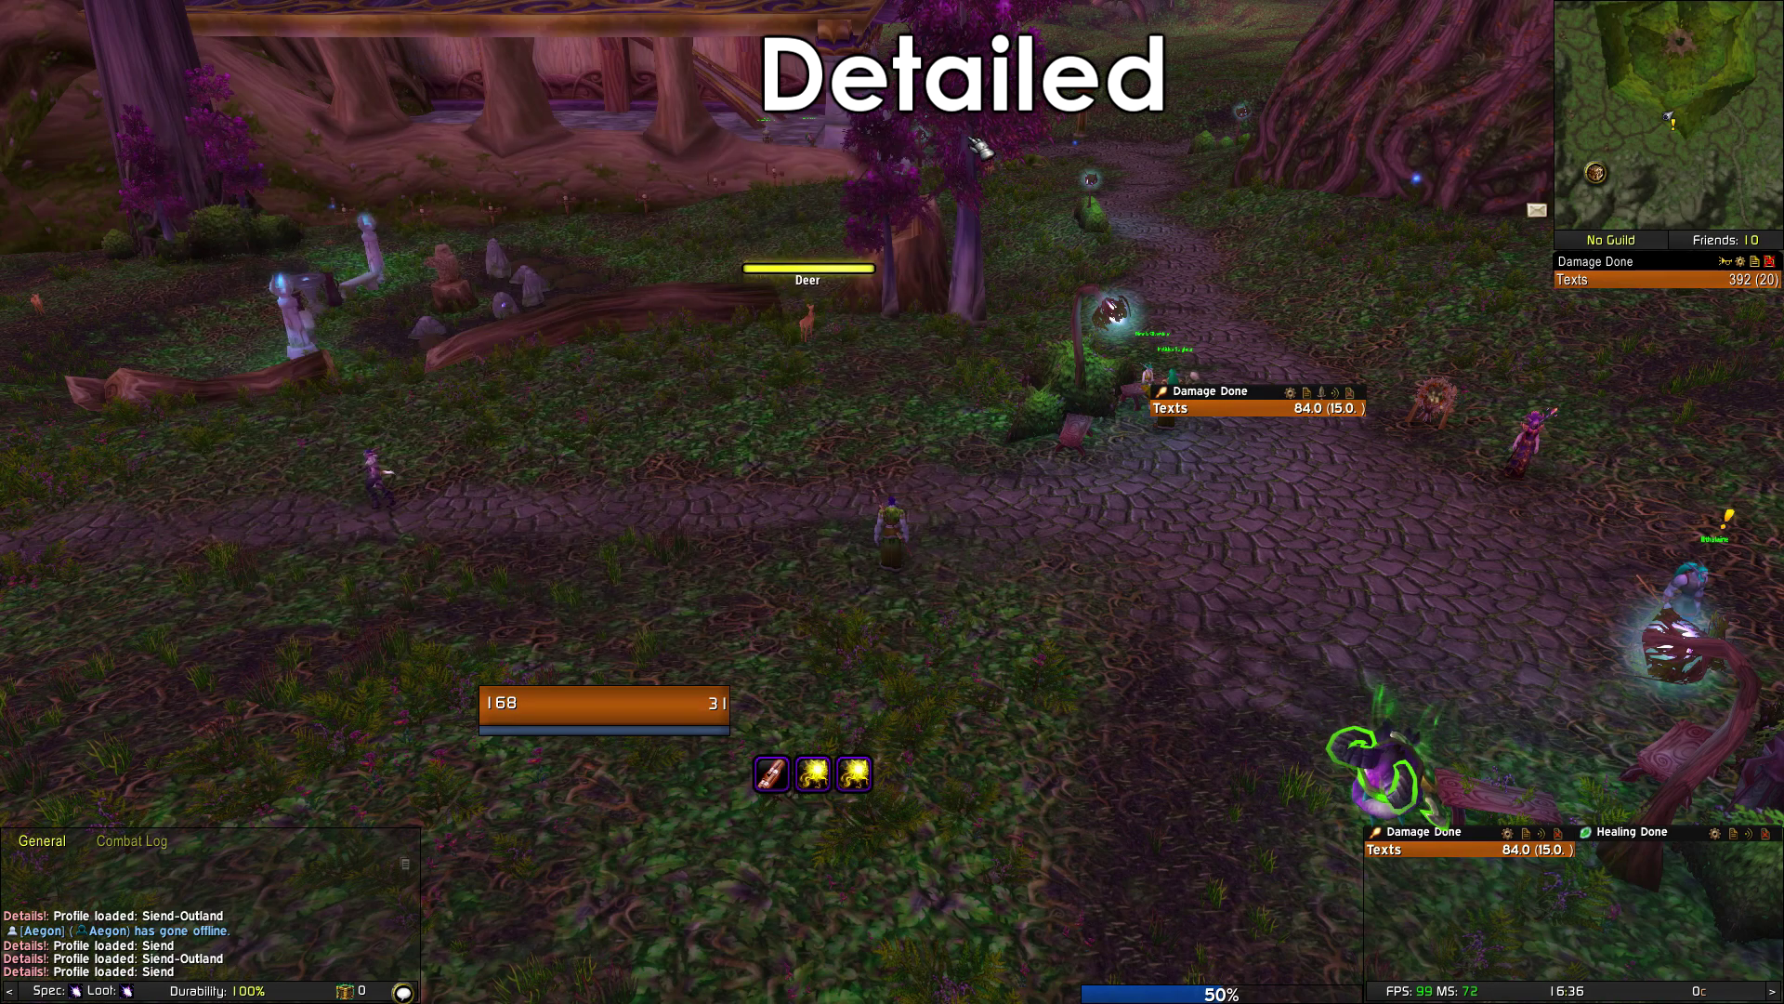
# - Close the extra Damage Done window #3 from the Details Display settings
pyautogui.moveTo(1301, 409)
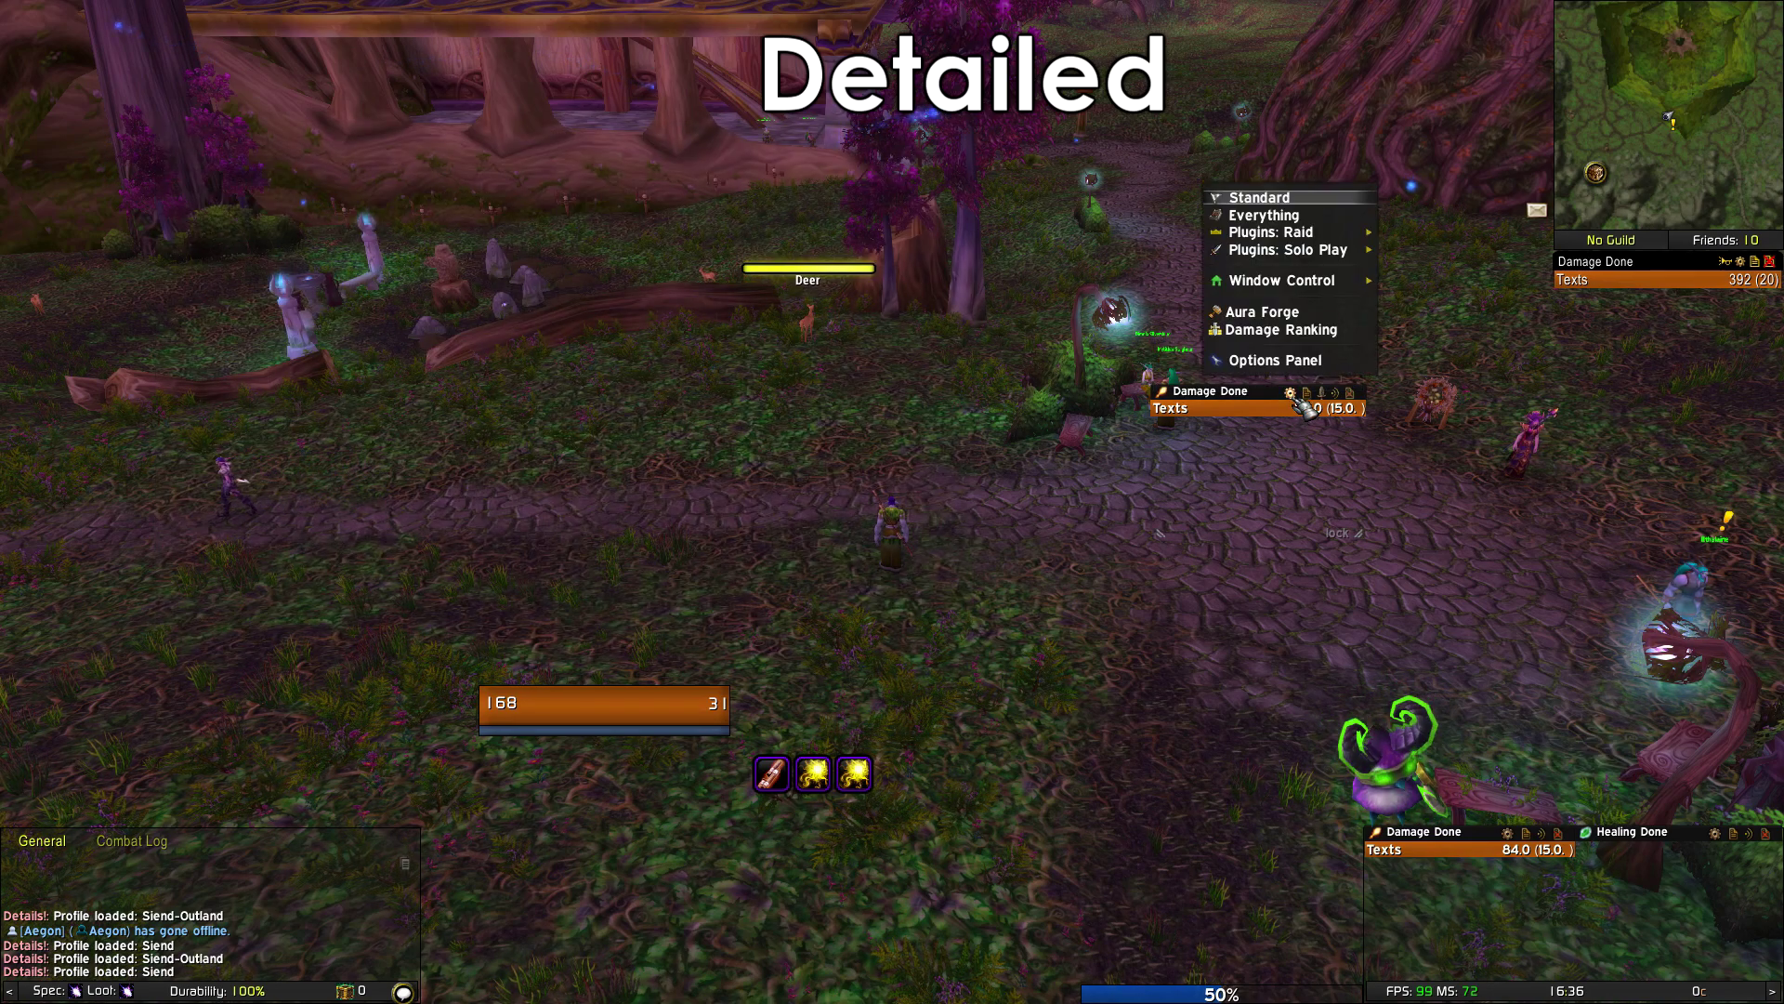
pyautogui.click(1301, 402)
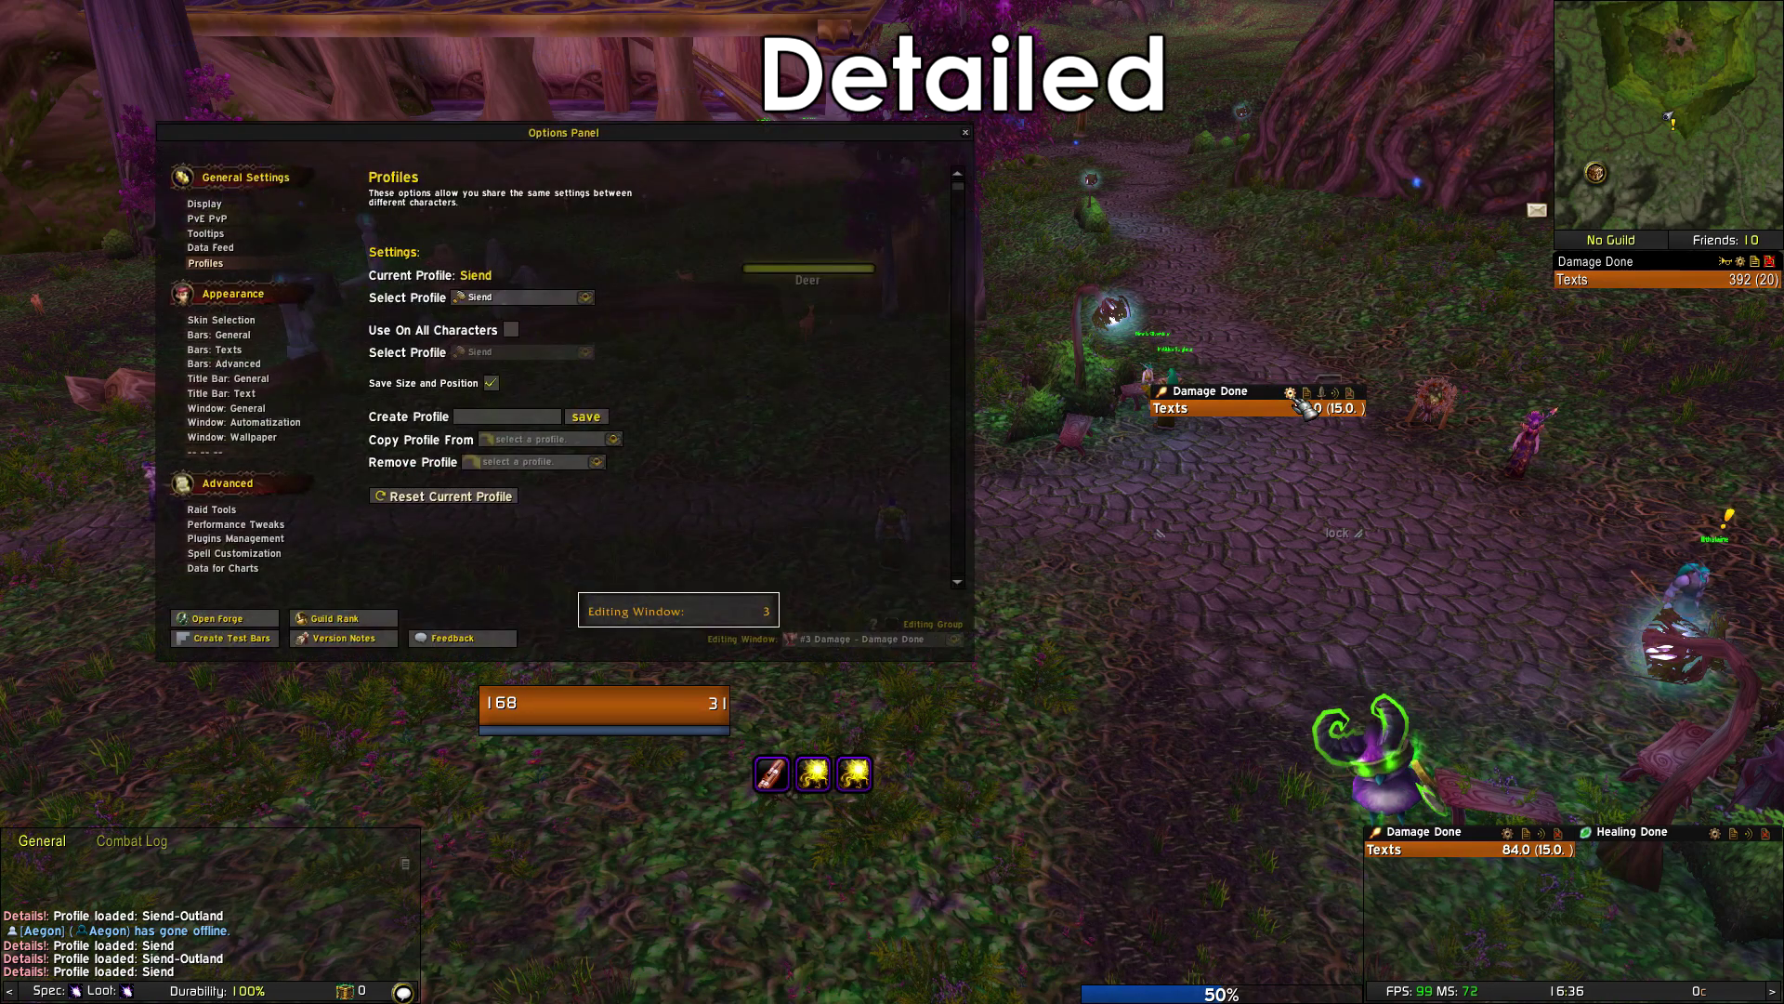
pyautogui.click(206, 203)
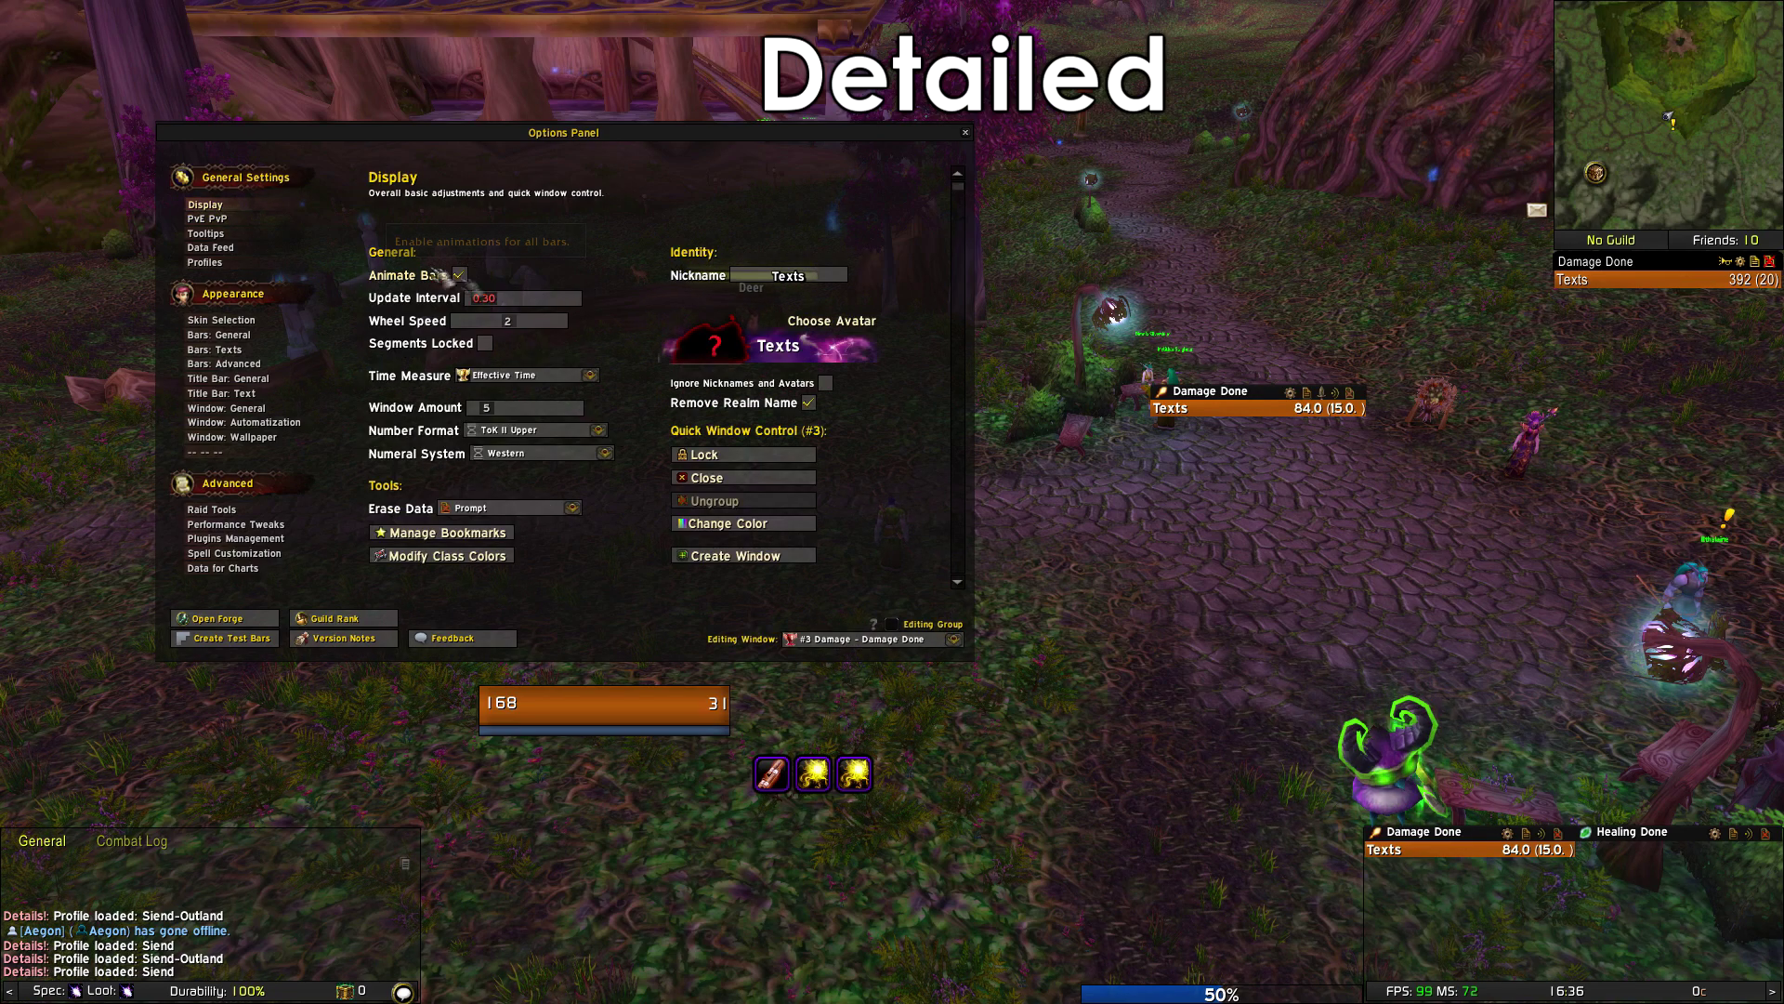
pyautogui.click(732, 483)
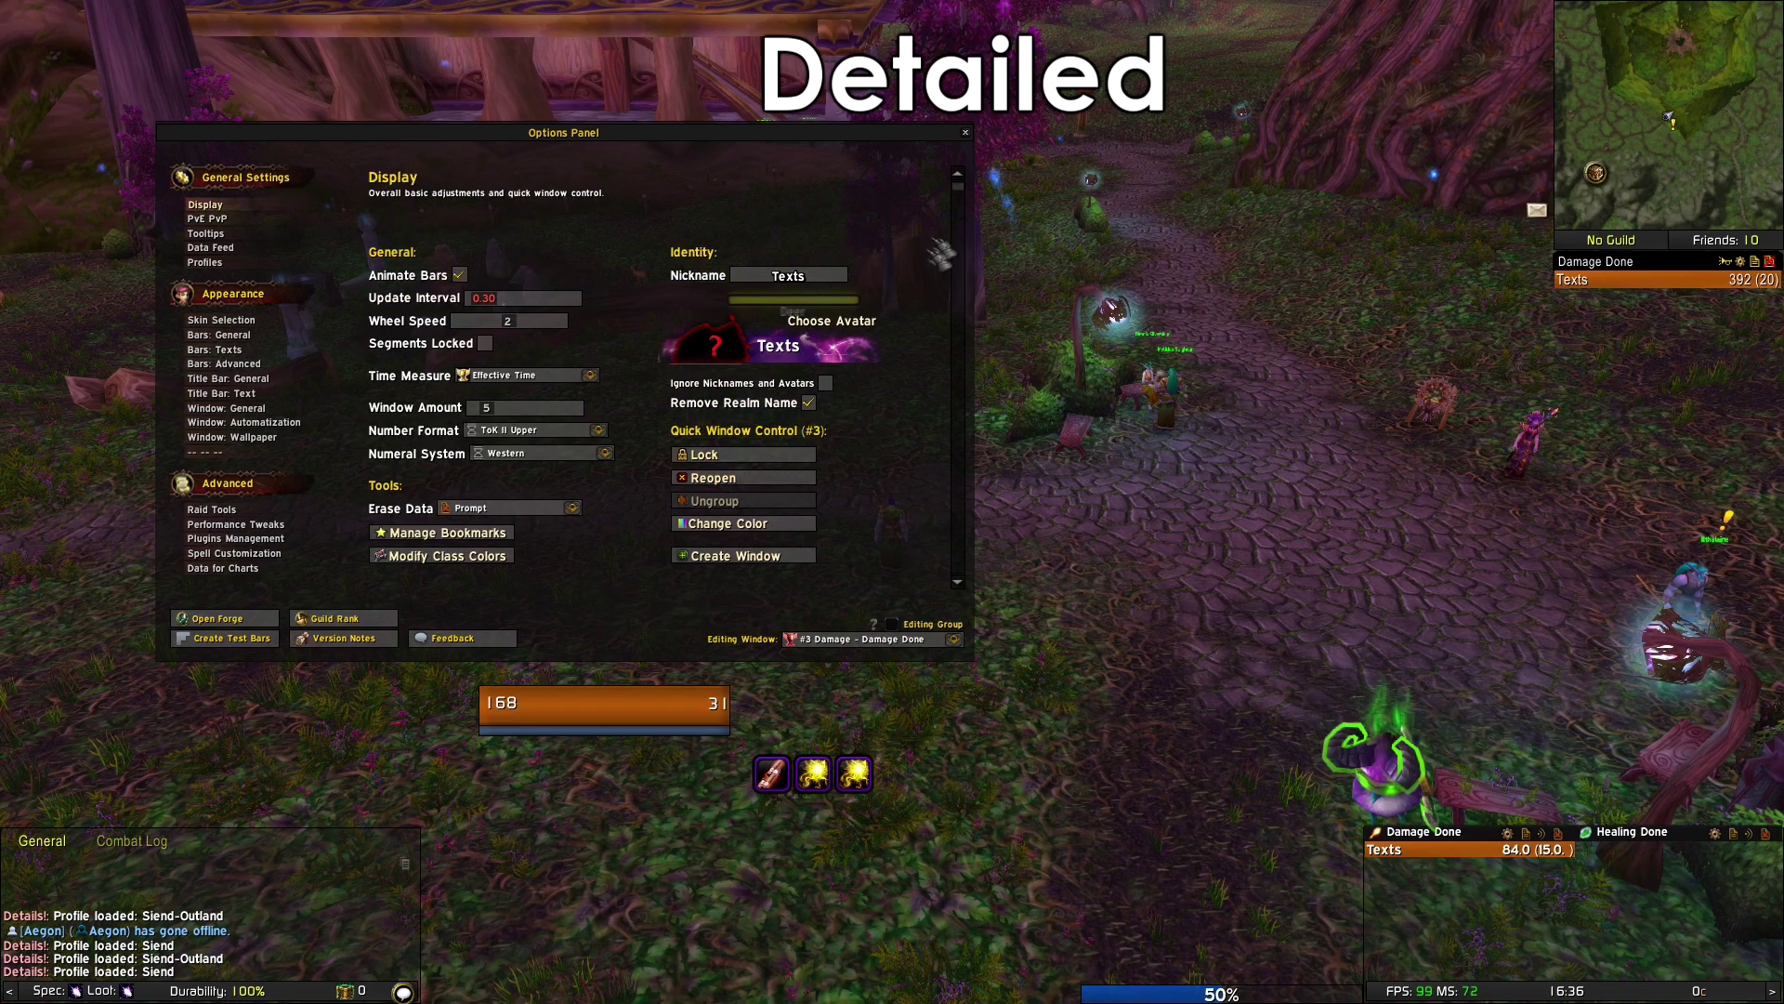
pyautogui.click(966, 135)
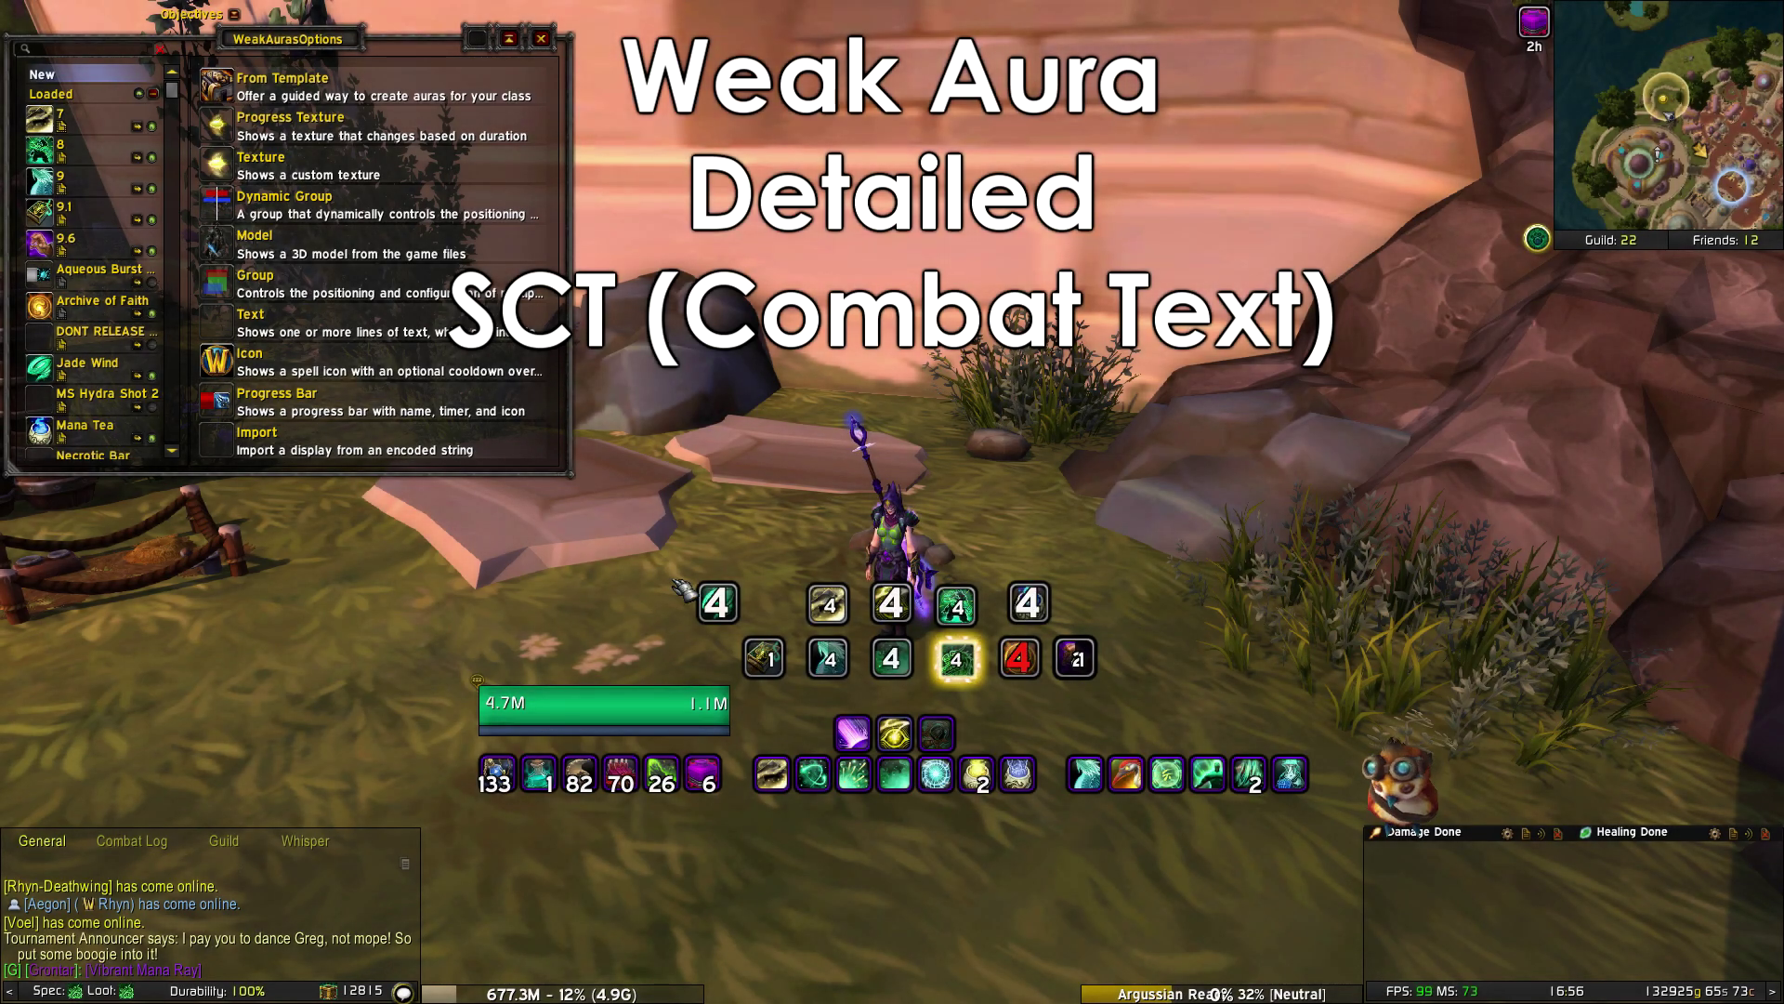
# - Open the WeakAuras import box with /wa and switch to the WA 7.3 folder
pyautogui.press('Return')
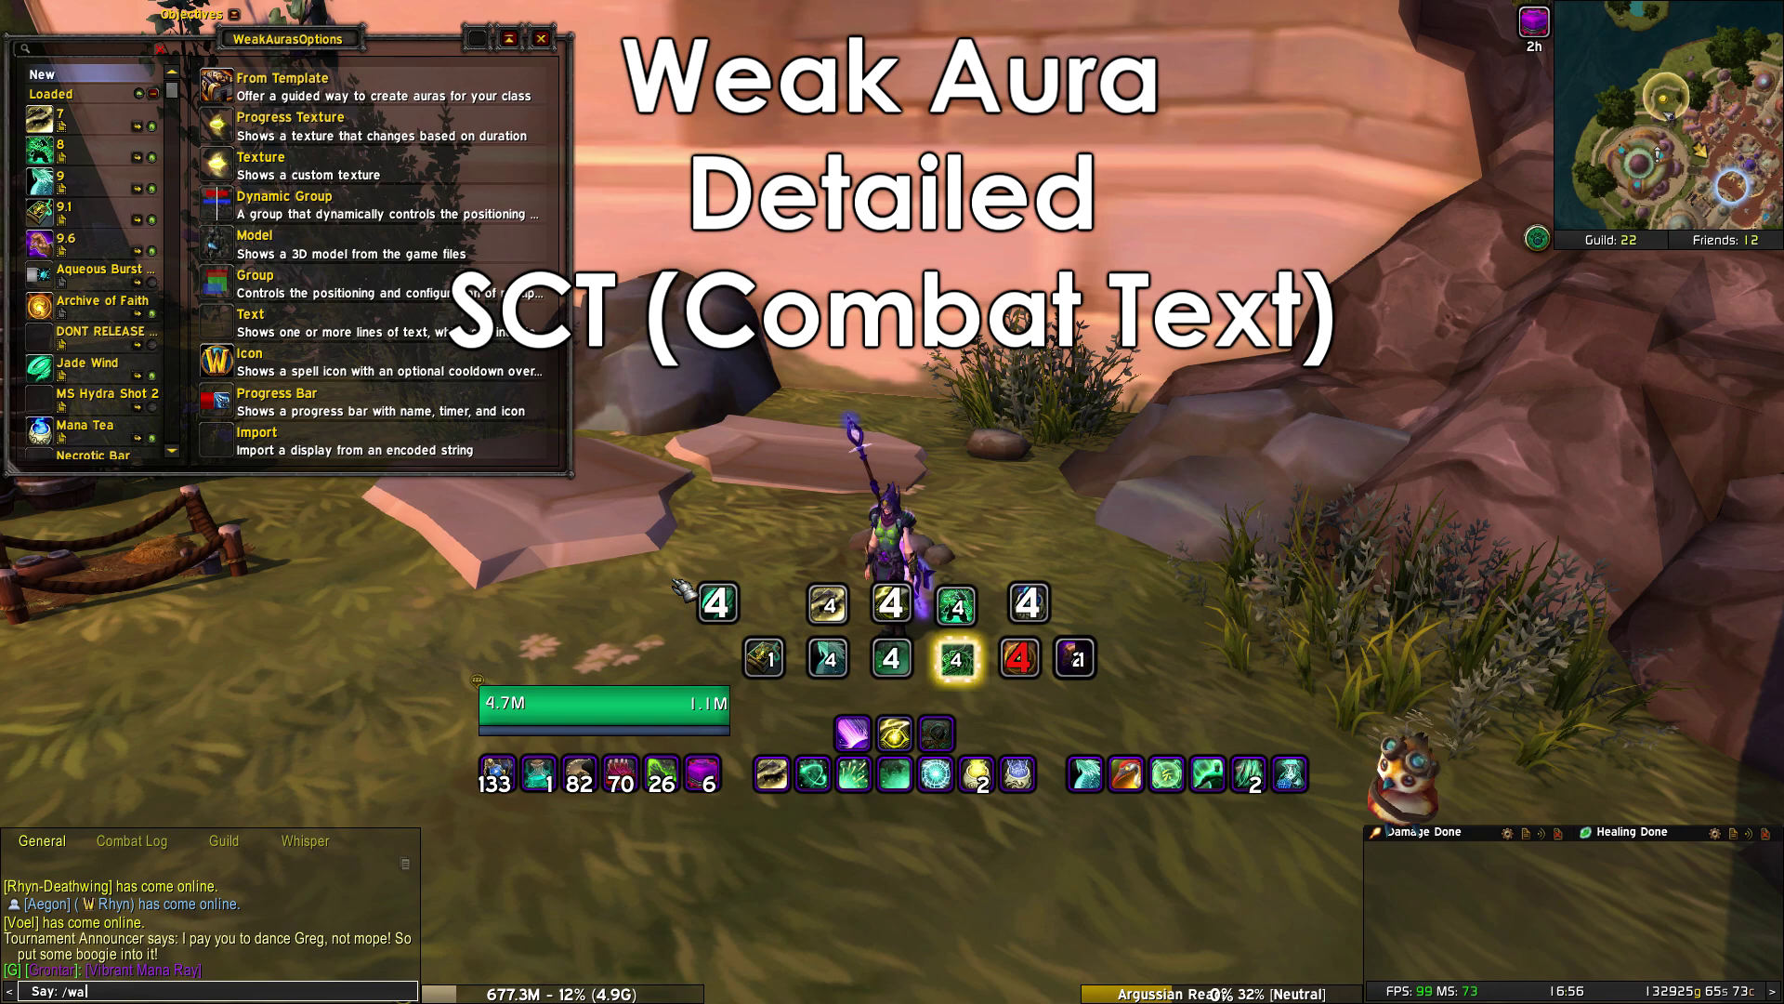
pyautogui.press('Escape')
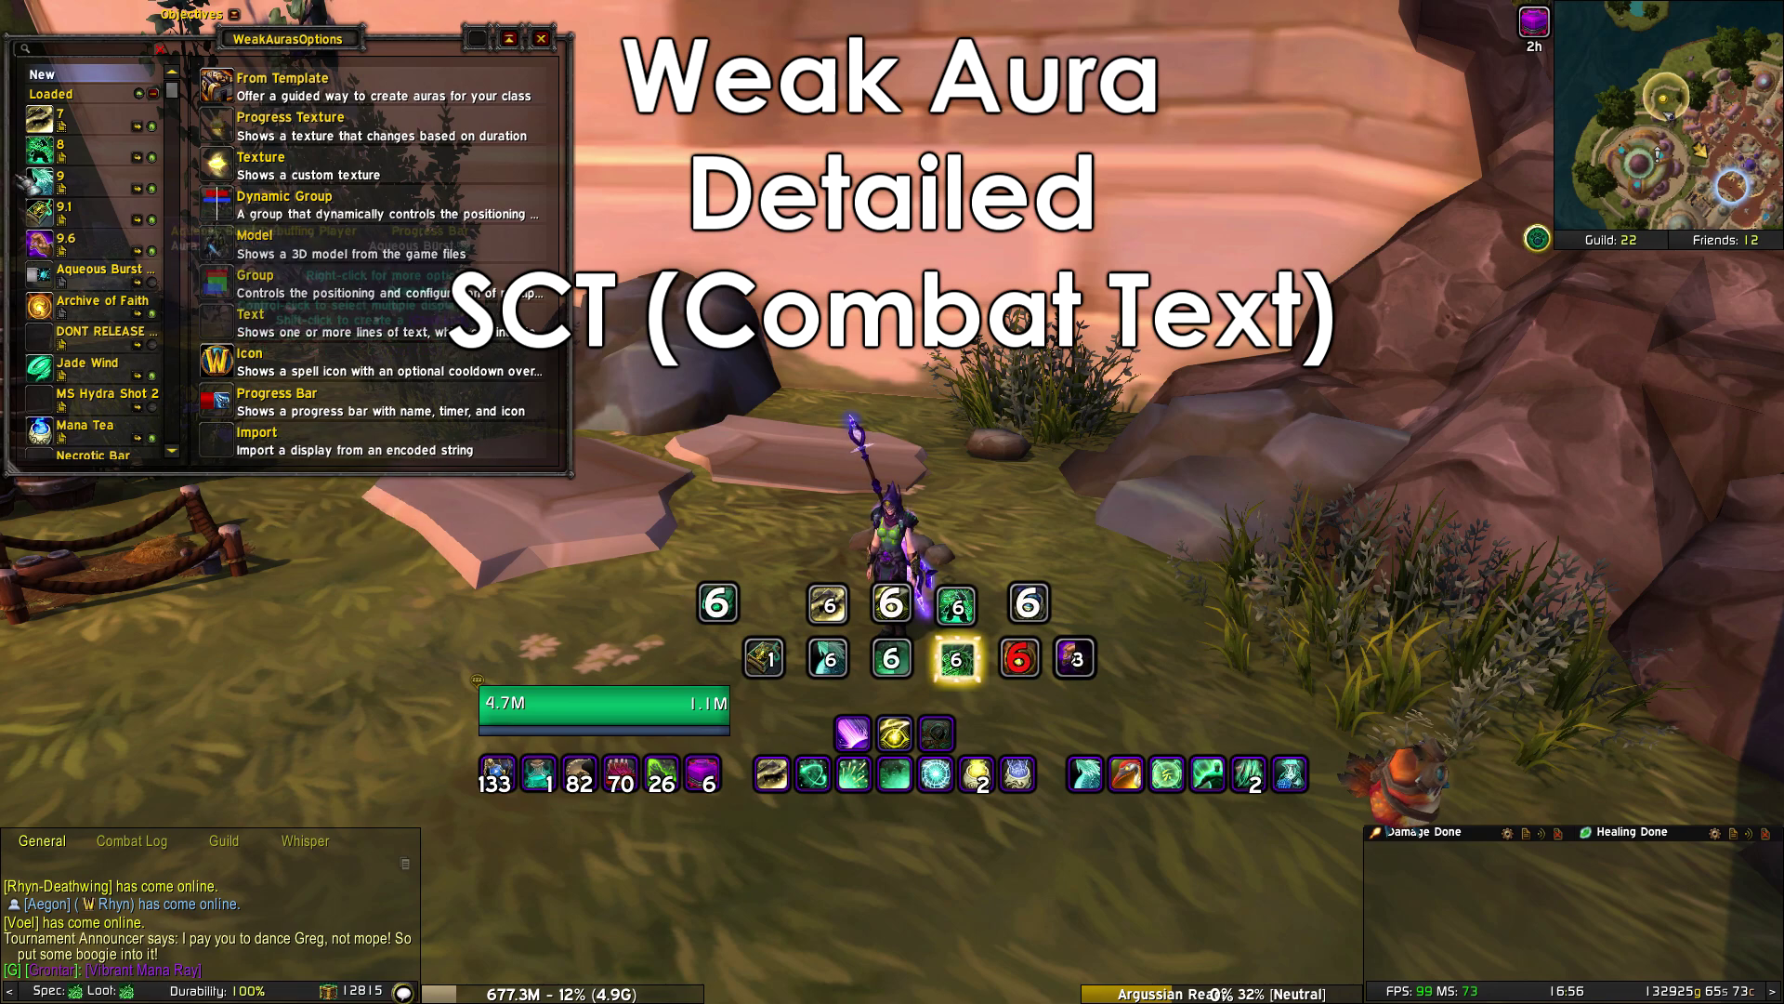
pyautogui.click(316, 448)
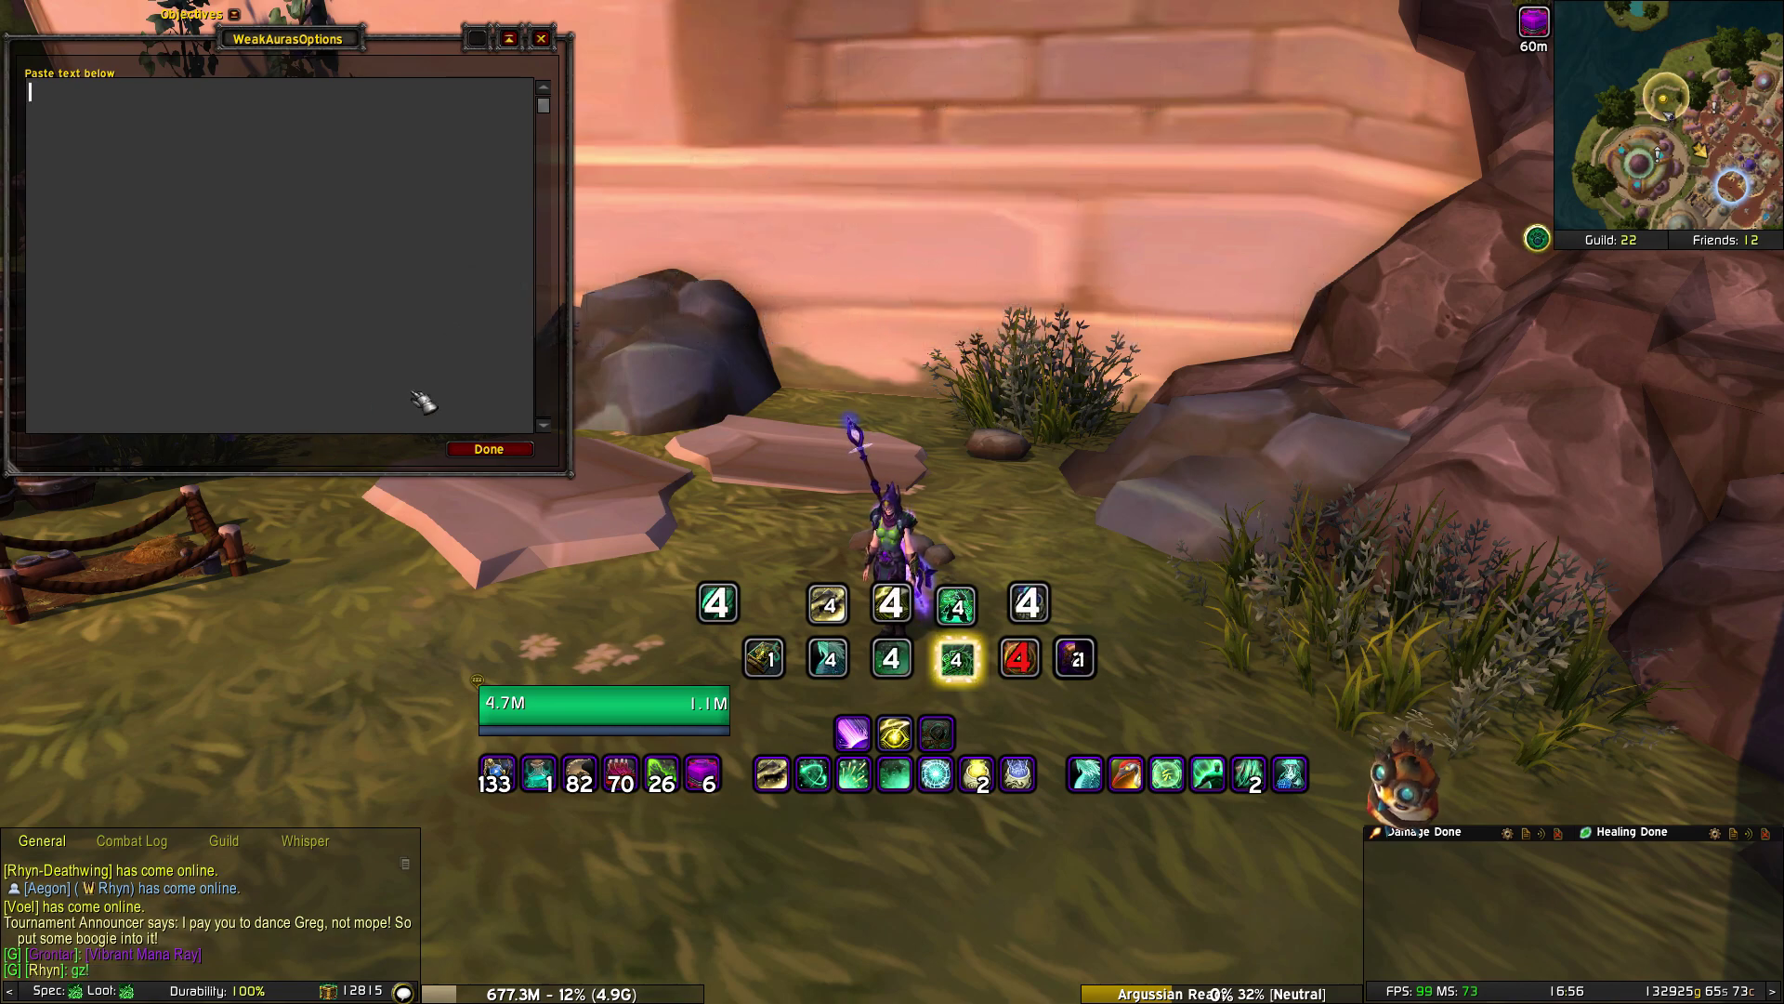
pyautogui.hotkey('alt', 'Tab')
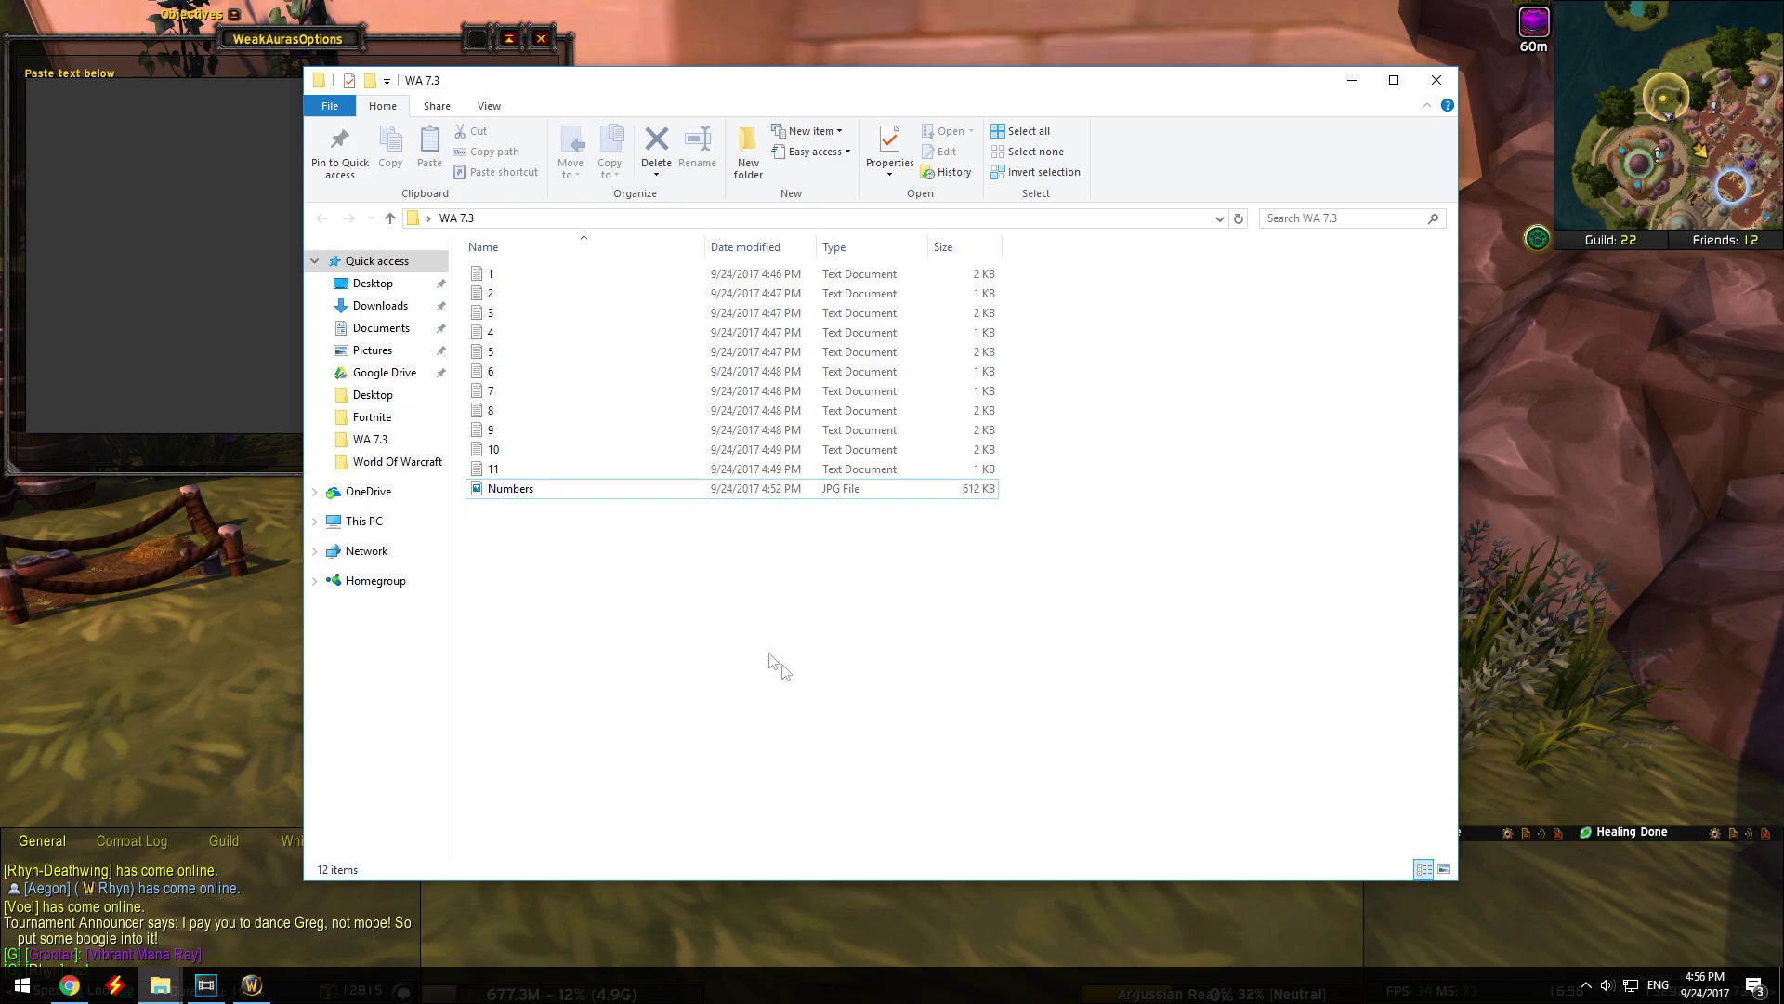
pyautogui.moveTo(792, 673); pyautogui.dragTo(490, 308)
# - Copy the whole aura string from text file 1 in WA 7.3, then close Notepad and Explorer
pyautogui.click(566, 506)
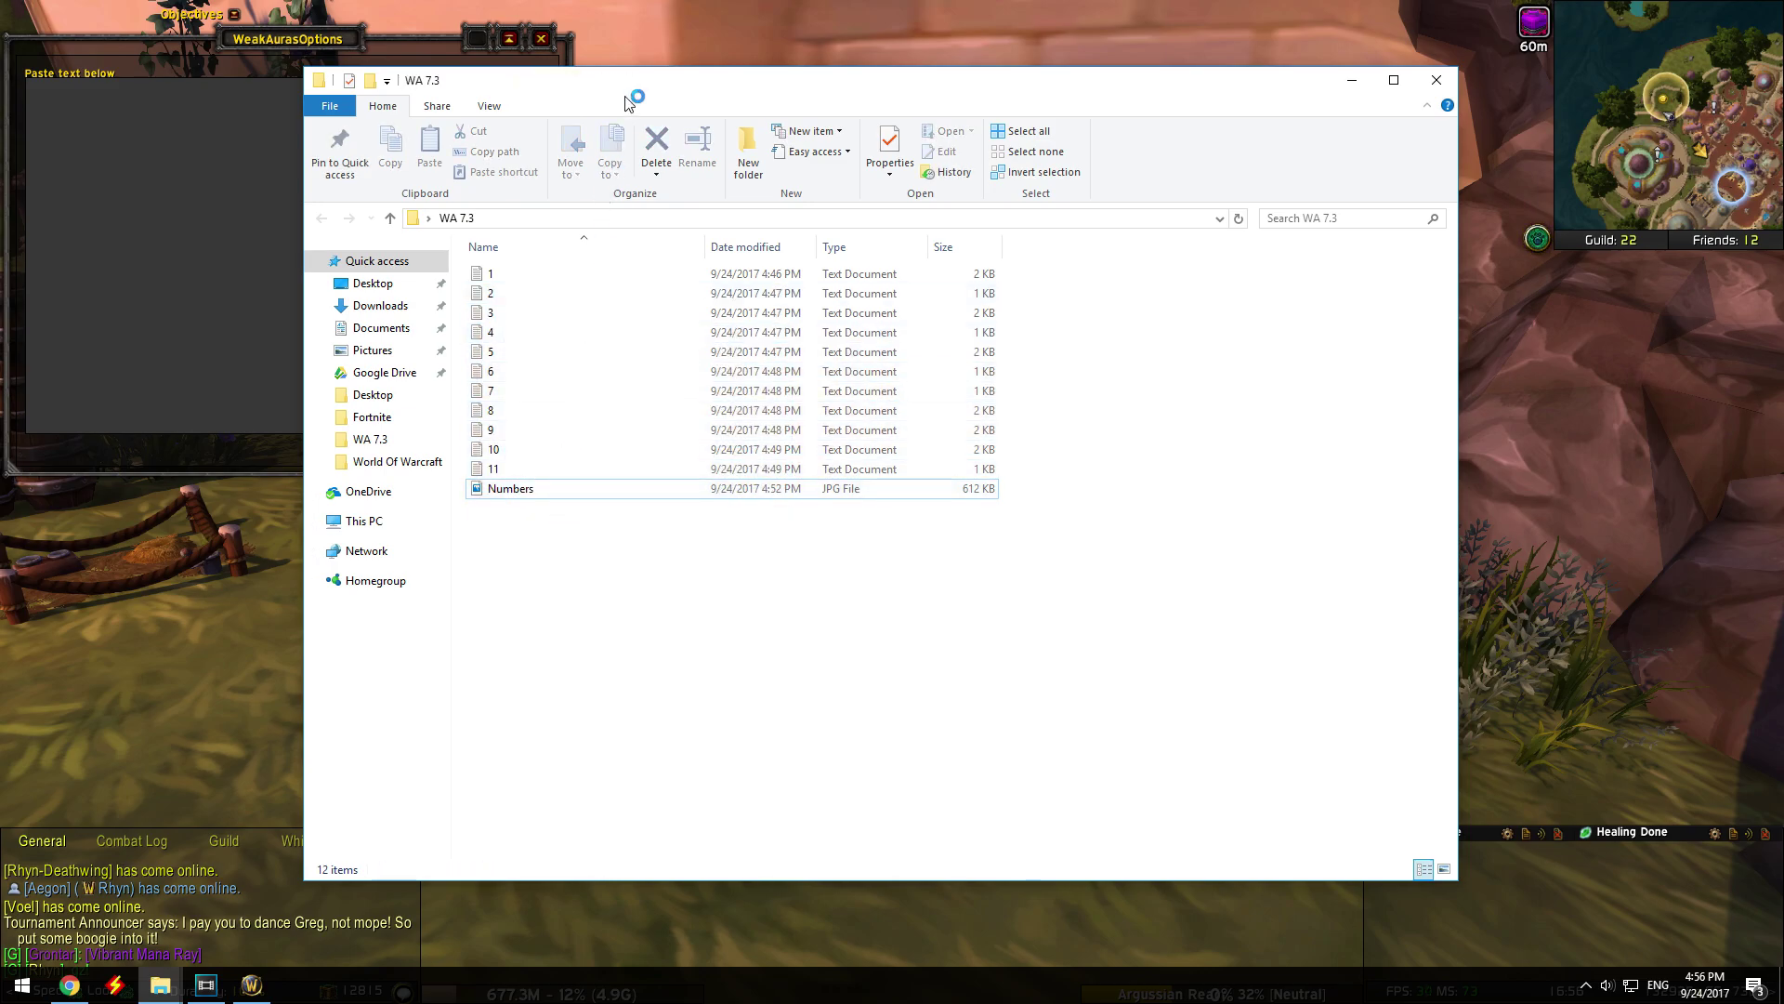
pyautogui.moveTo(685, 110); pyautogui.dragTo(546, 732)
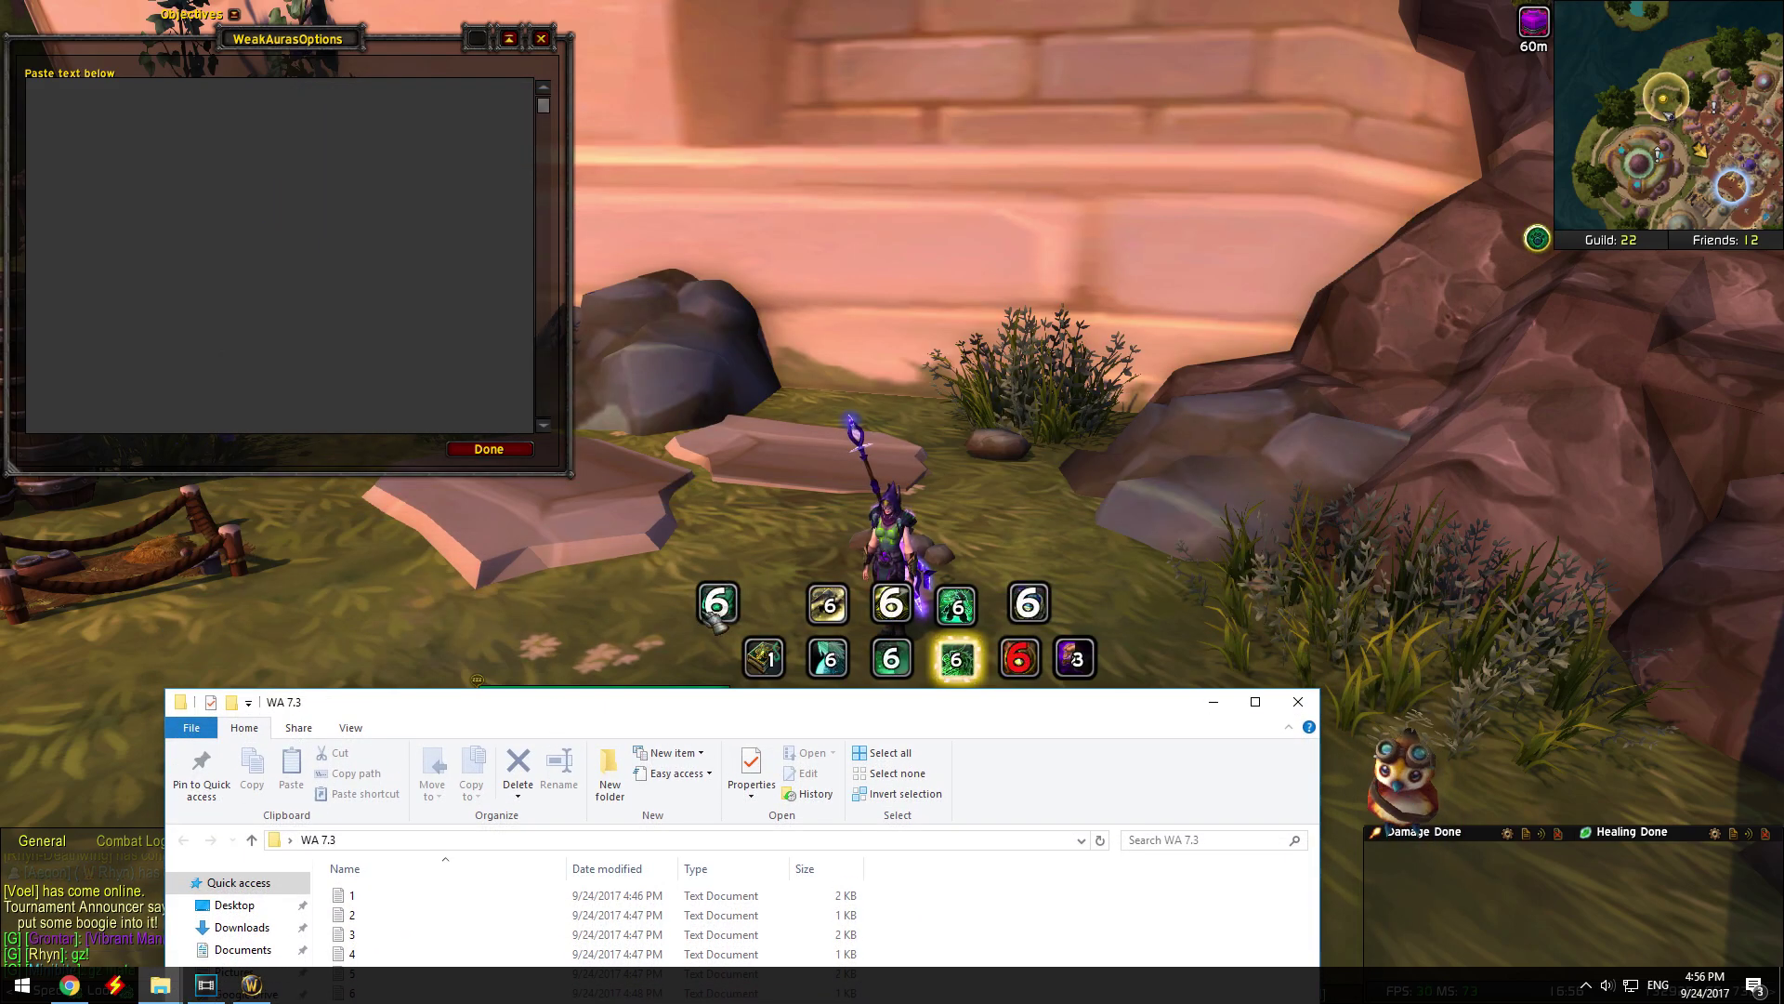
pyautogui.press('super+Up')
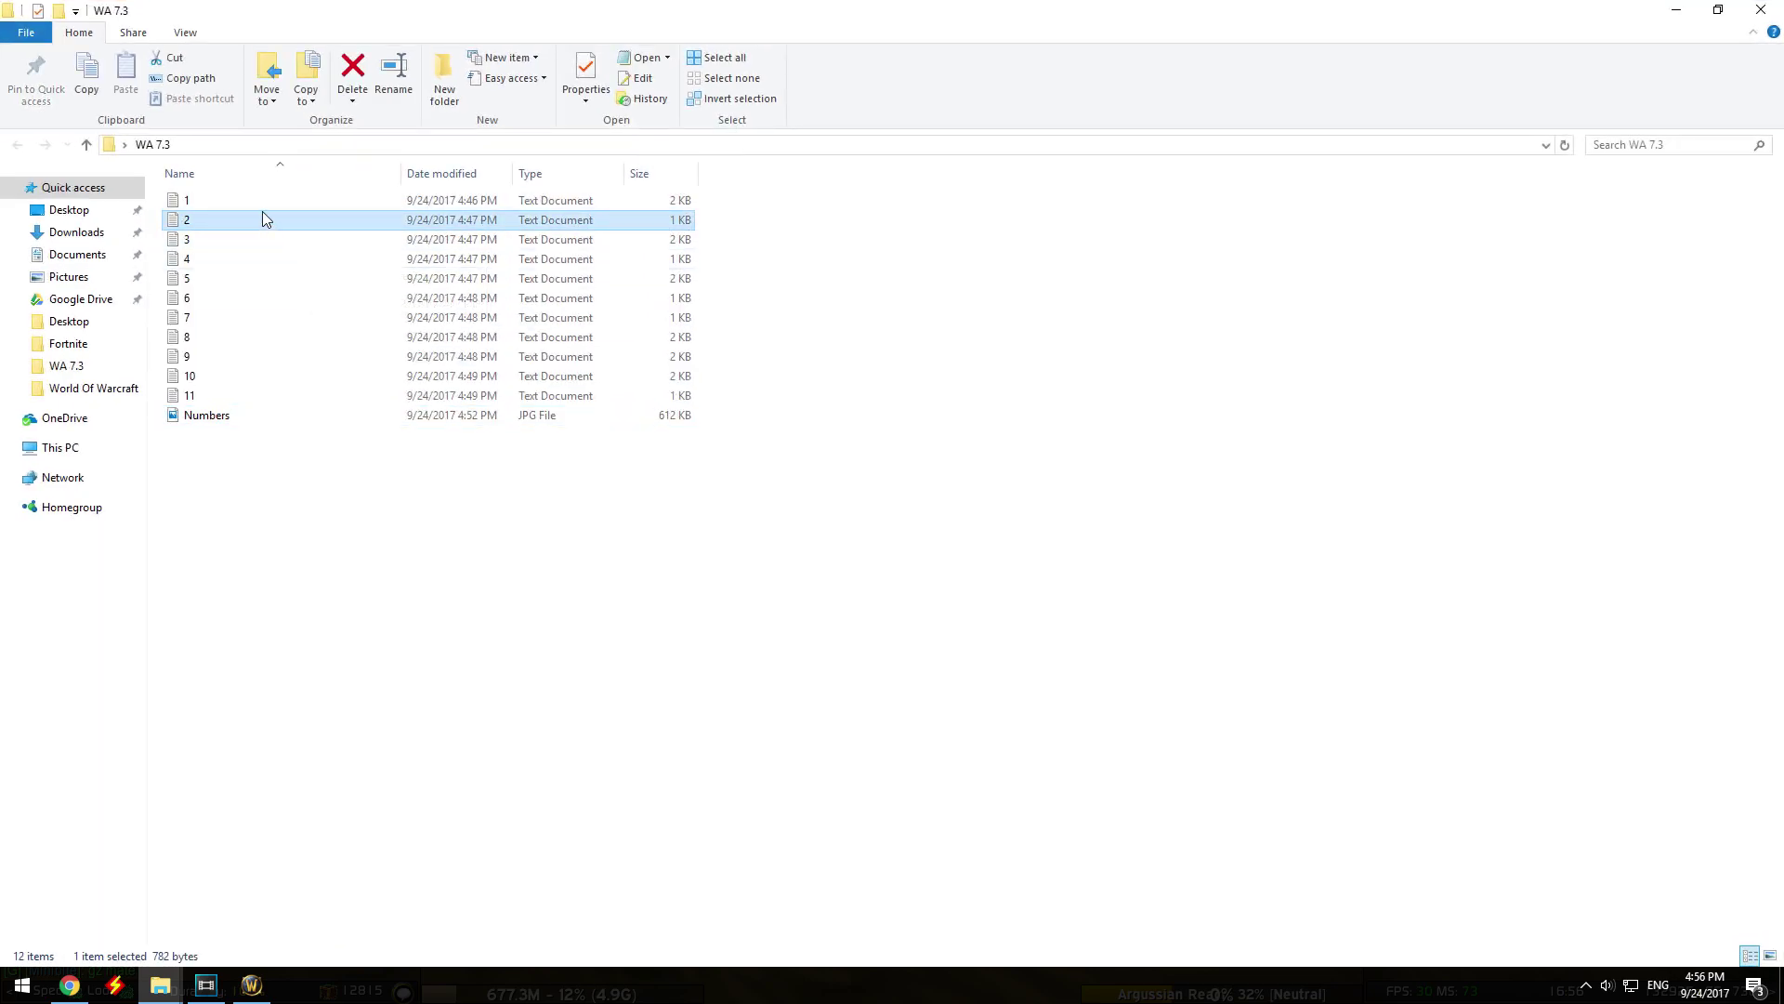
pyautogui.doubleClick(264, 207)
pyautogui.hotkey('ctrl', 'a')
pyautogui.hotkey('ctrl', 'c')
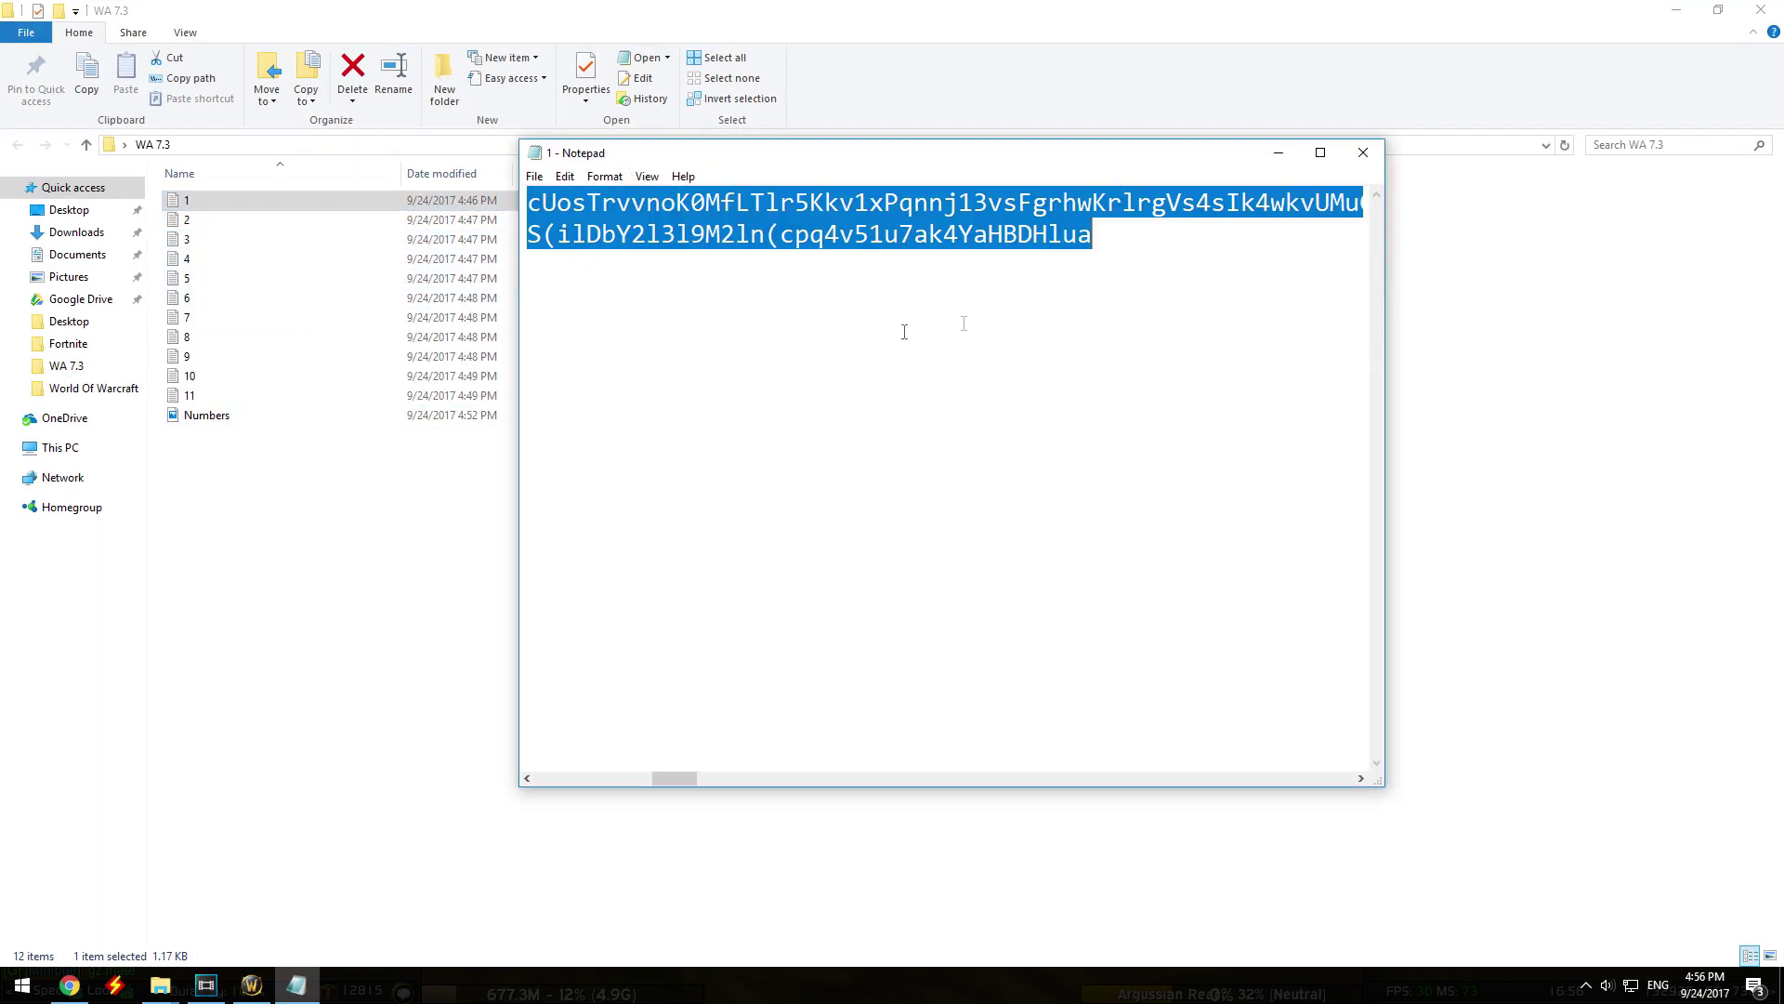
pyautogui.click(1359, 158)
pyautogui.click(1777, 13)
# - Paste the copied aura string into the WeakAuras import box and move the Jade Wind prompt aside
pyautogui.hotkey('ctrl', 'v')
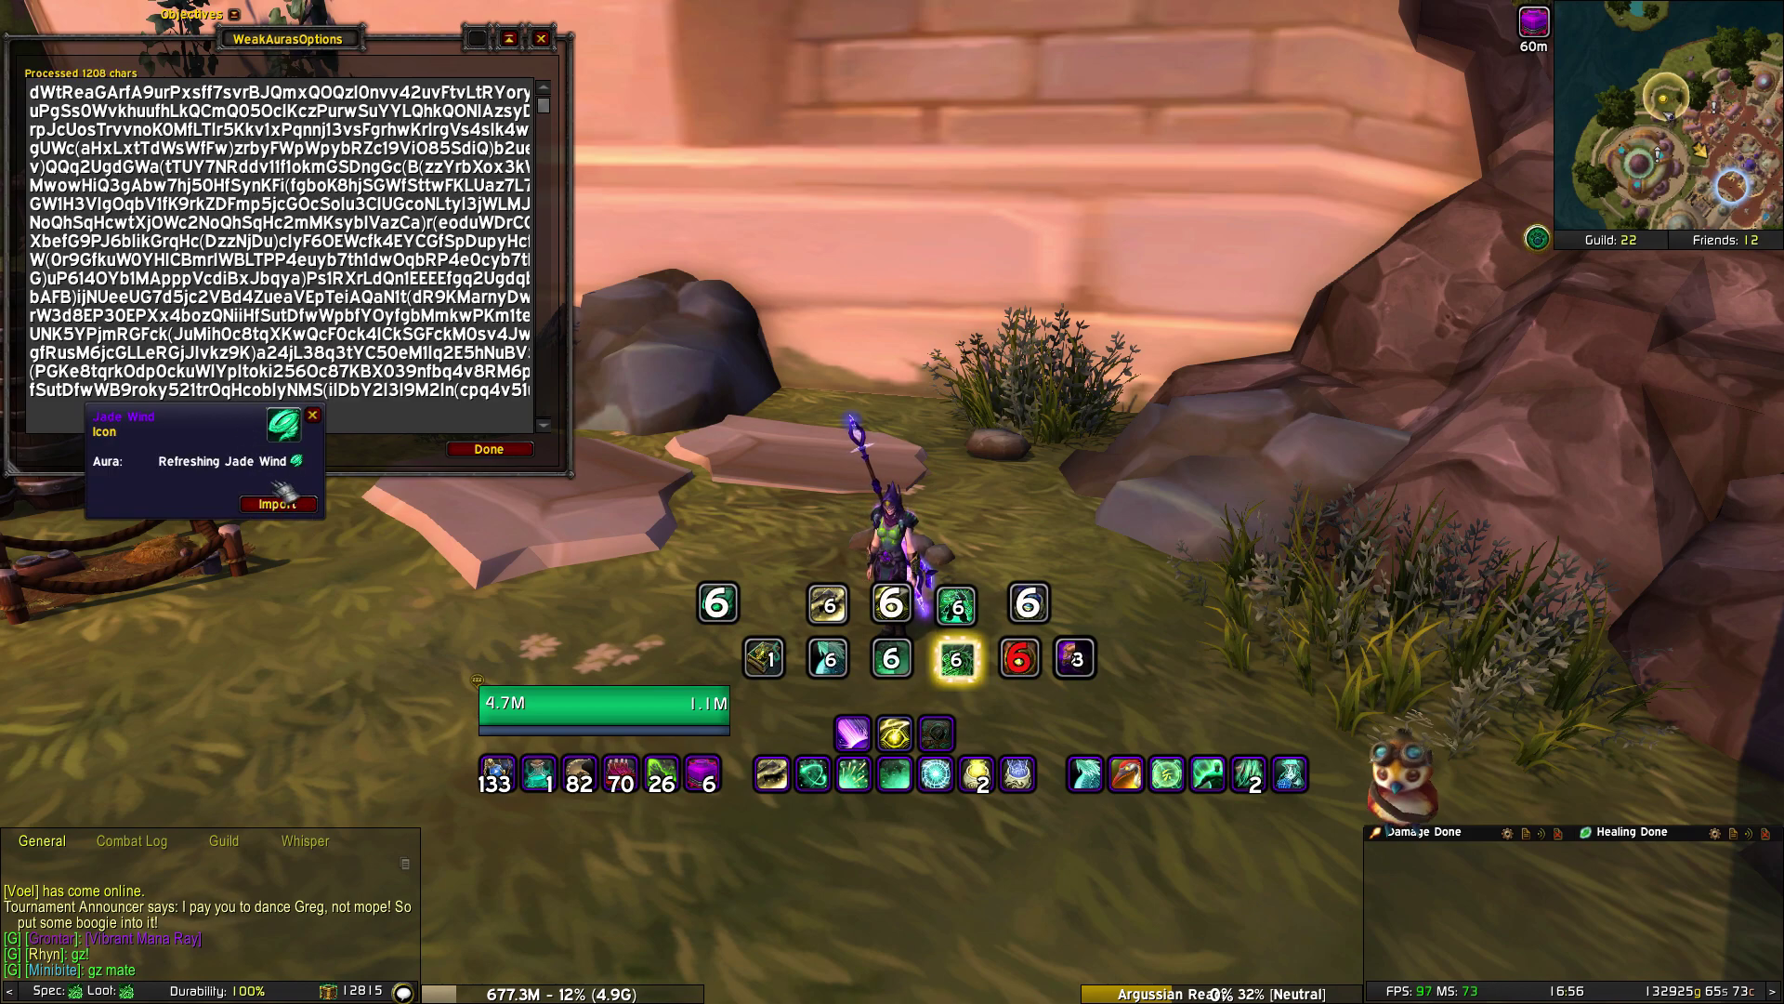
pyautogui.moveTo(216, 433); pyautogui.dragTo(357, 501)
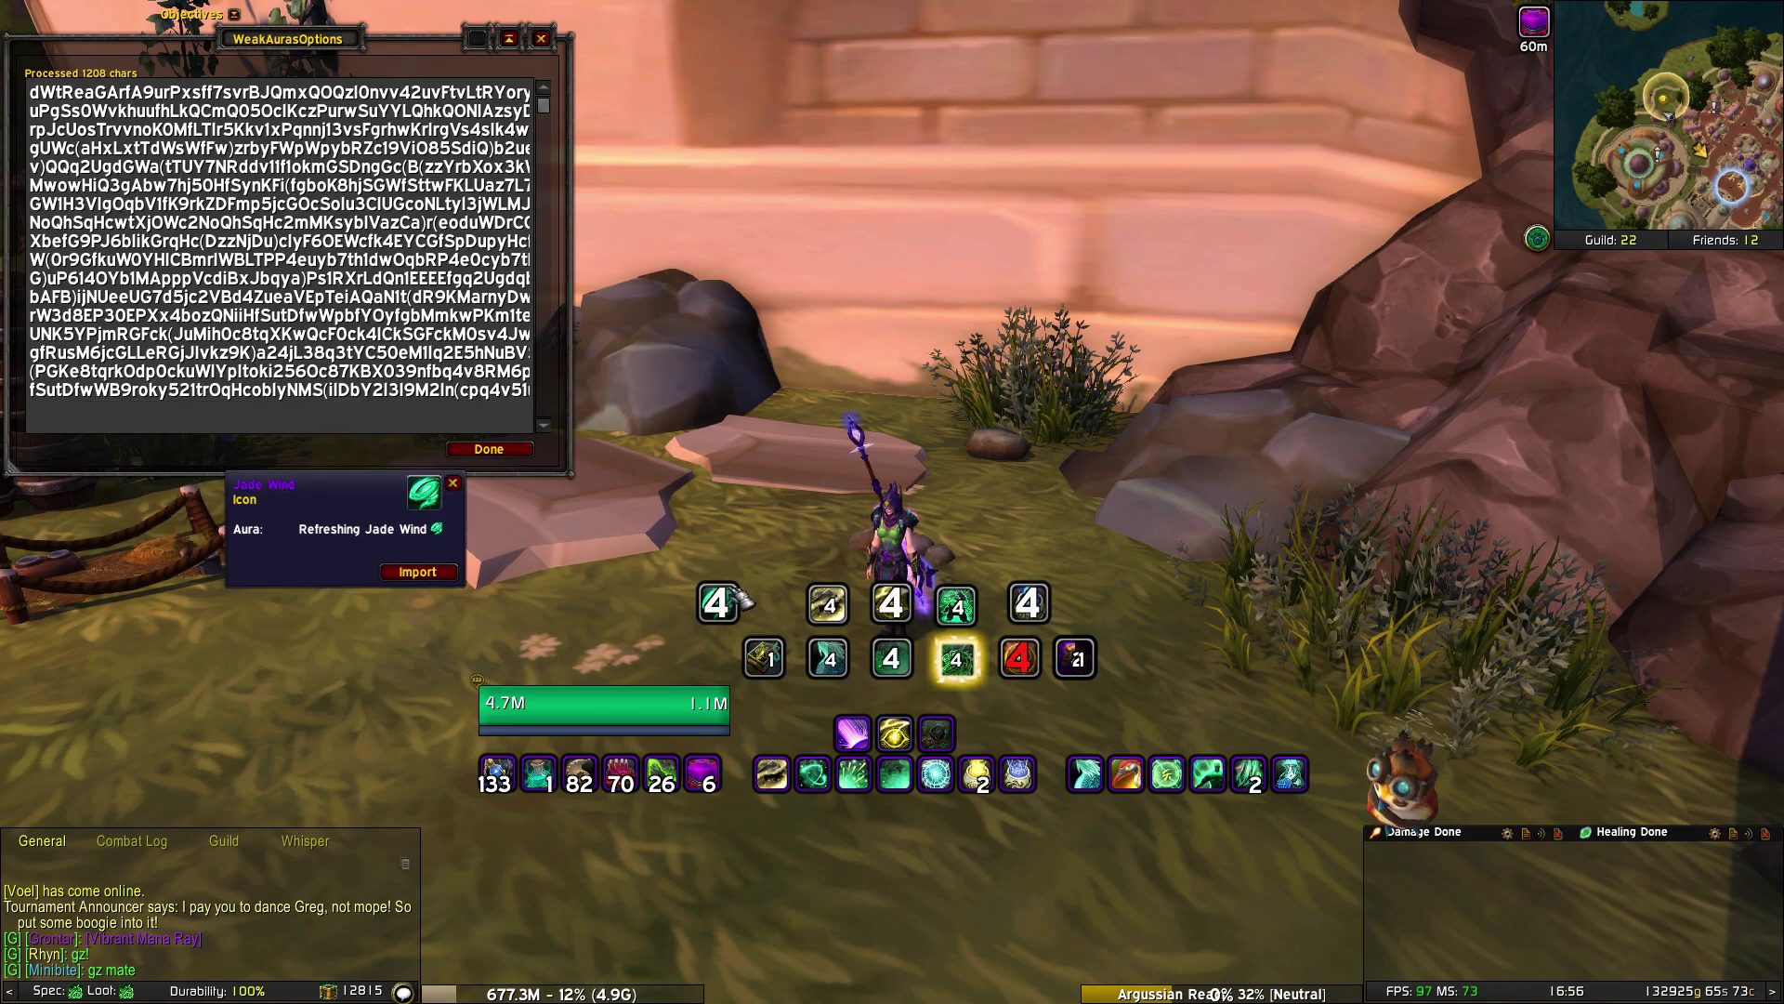